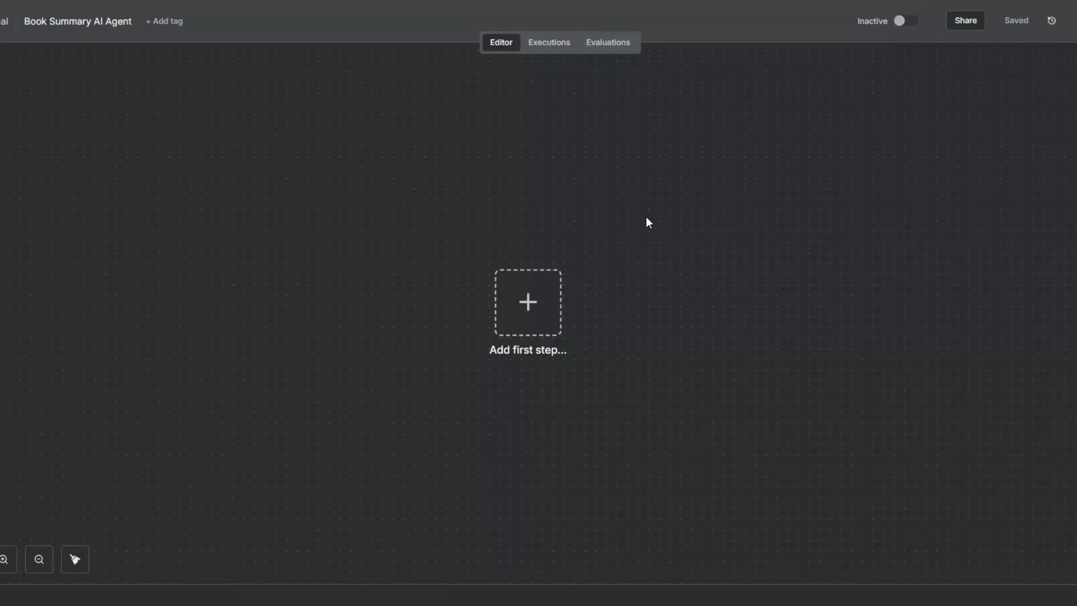
# Step: Add an On form submission trigger as the workflow's first step
pyautogui.click(528, 302)
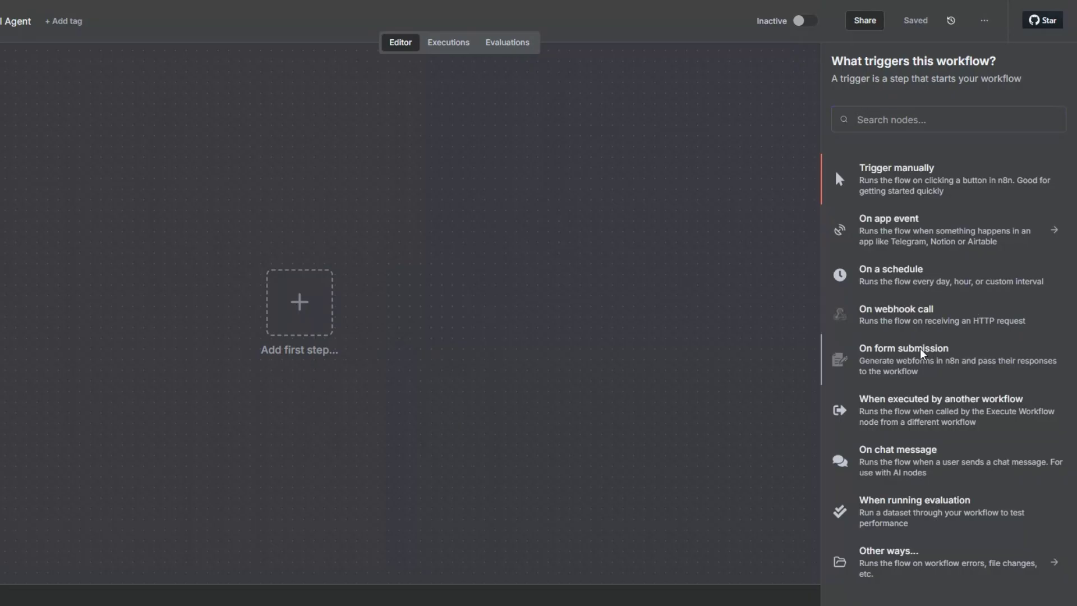
pyautogui.click(923, 354)
pyautogui.click(197, 295)
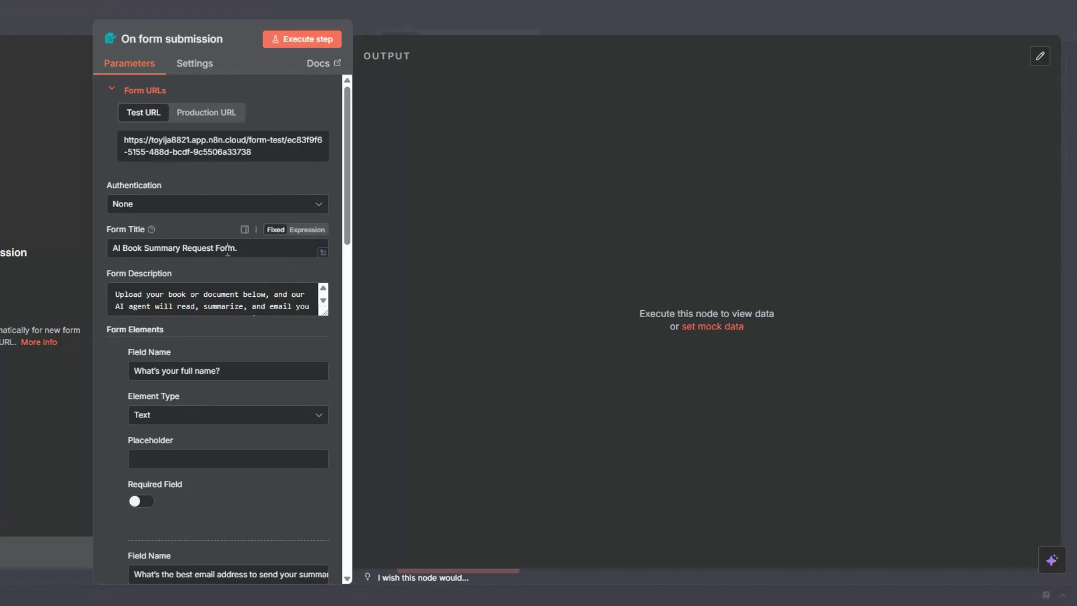
# Step: Review the form's title, description and elements for name, email, book file and detail level
pyautogui.scroll(-10, 212, 380)
pyautogui.scroll(10, 212, 380)
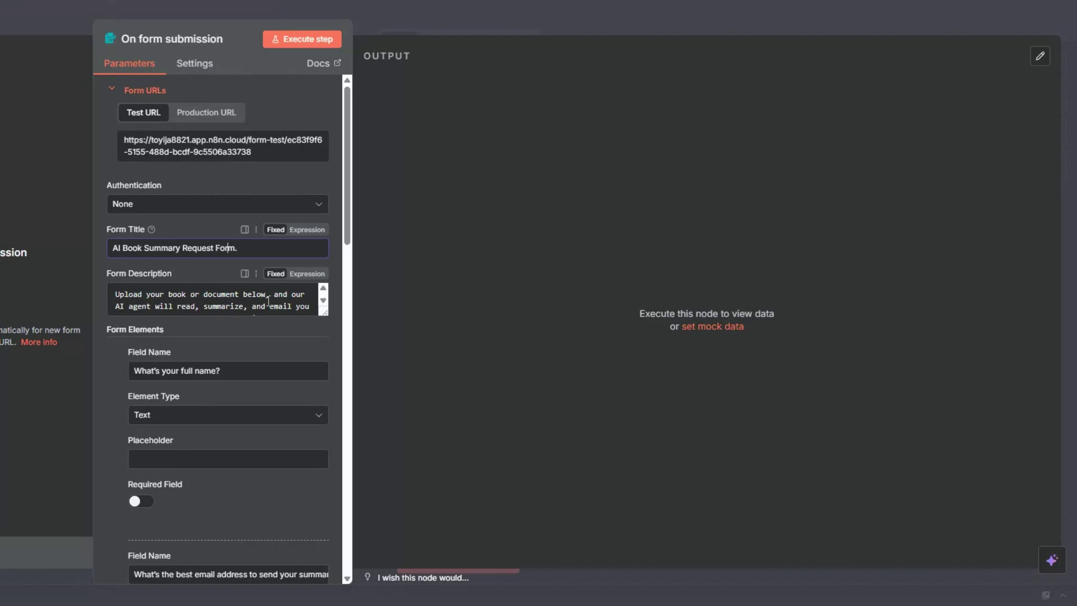
pyautogui.scroll(-1, 268, 301)
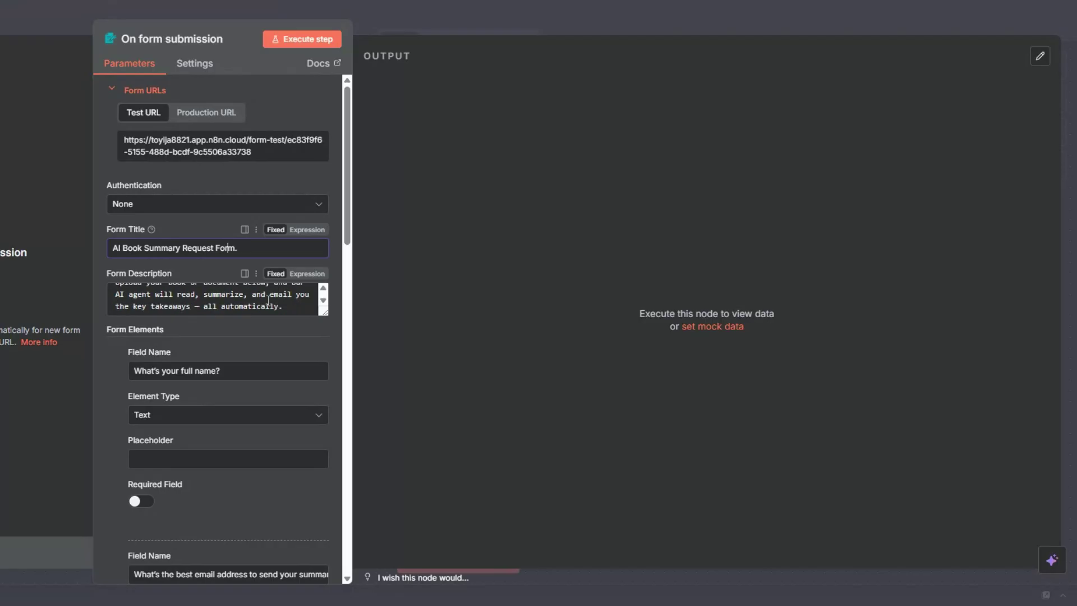
pyautogui.scroll(-4, 268, 301)
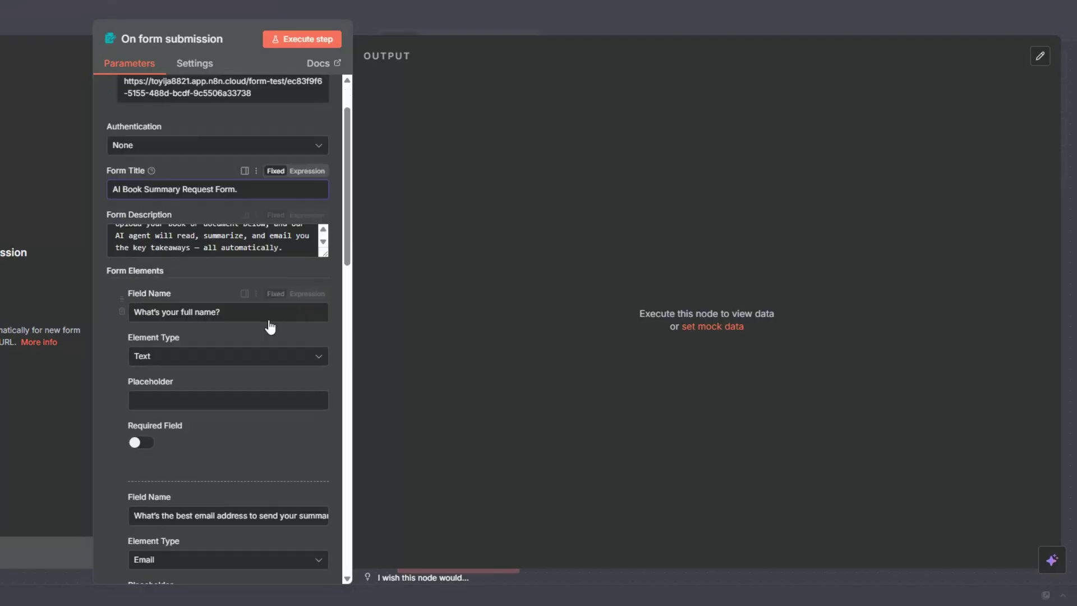
pyautogui.scroll(-5, 268, 323)
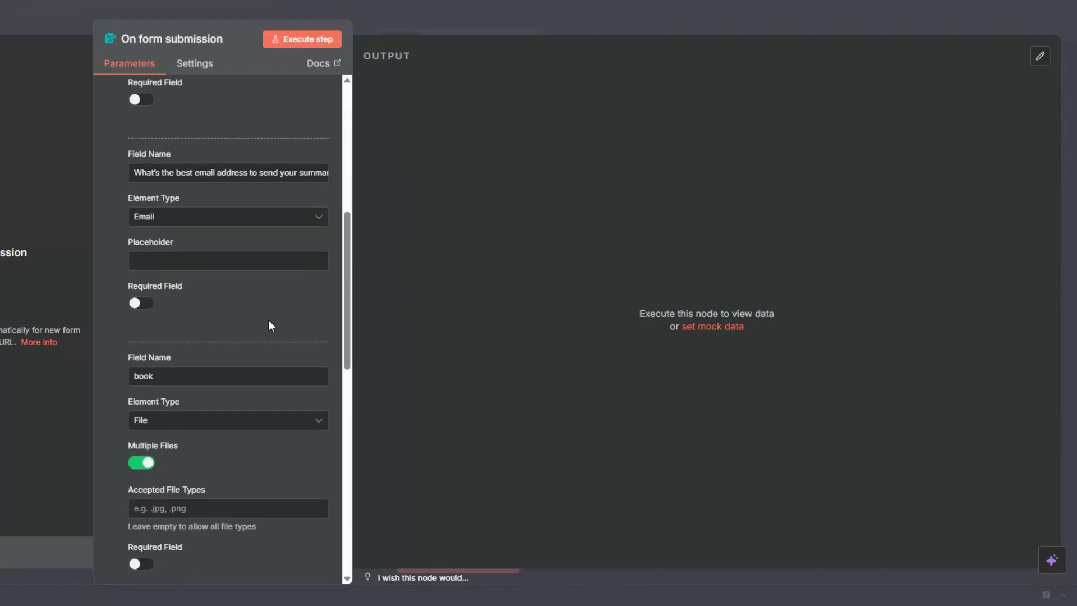
pyautogui.scroll(-6, 269, 320)
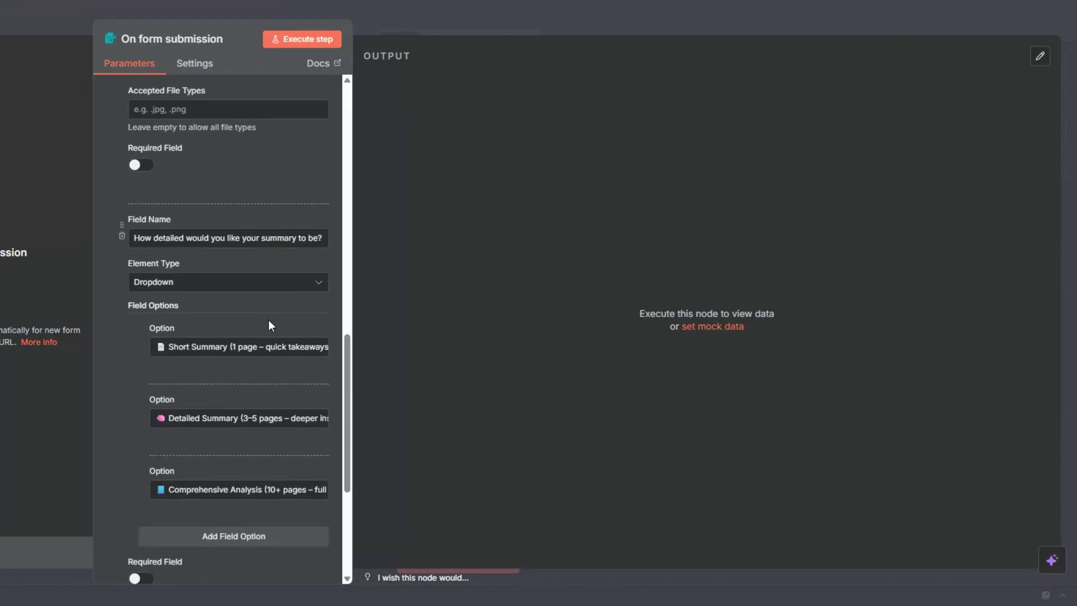
pyautogui.scroll(-4, 269, 320)
pyautogui.scroll(11, 269, 320)
pyautogui.scroll(4, 268, 322)
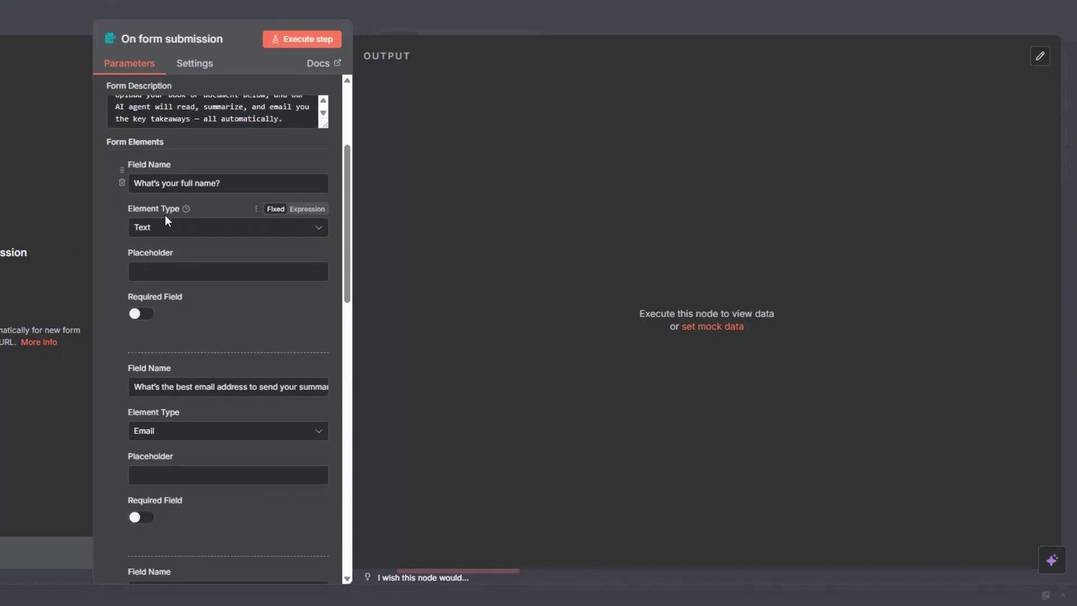
# Step: Make 'What's your full name?' required, then review the dropdown options and 'Summarize My Book' button
pyautogui.click(143, 313)
pyautogui.scroll(-4, 178, 311)
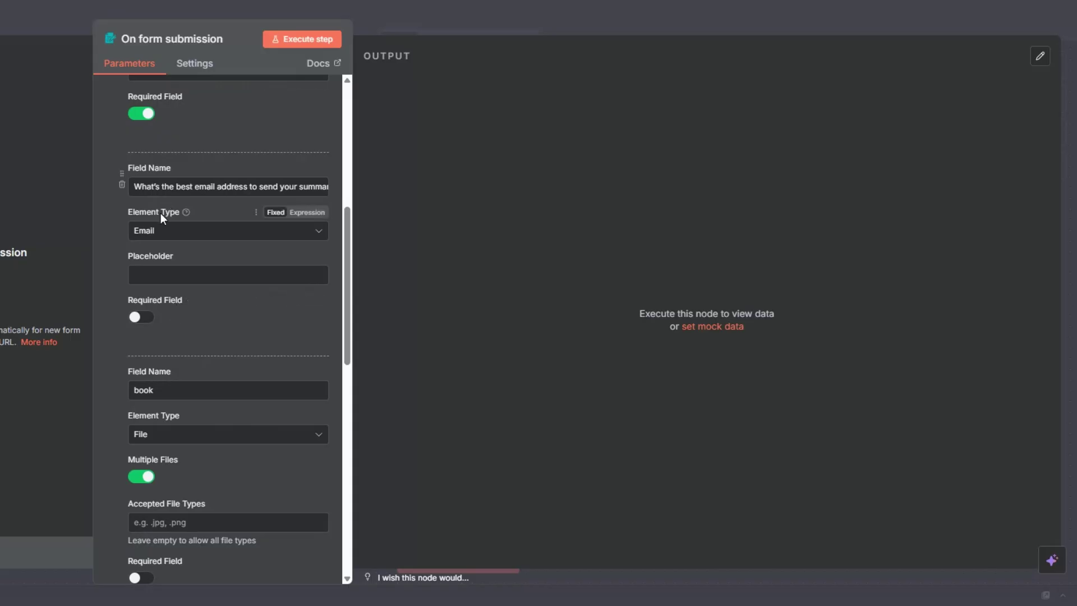
pyautogui.scroll(-5, 167, 247)
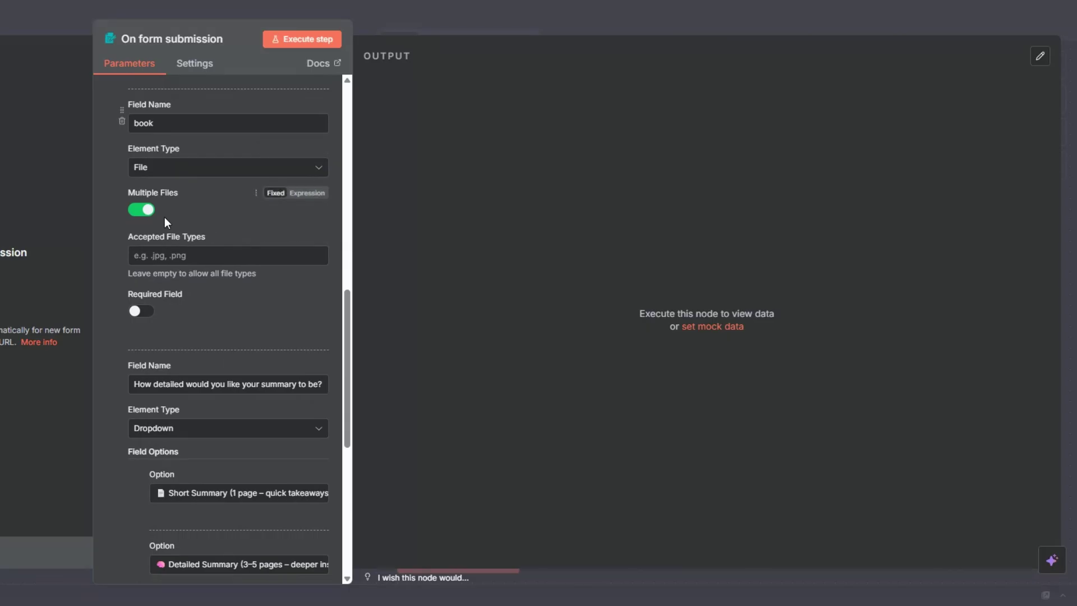
pyautogui.scroll(-2, 164, 217)
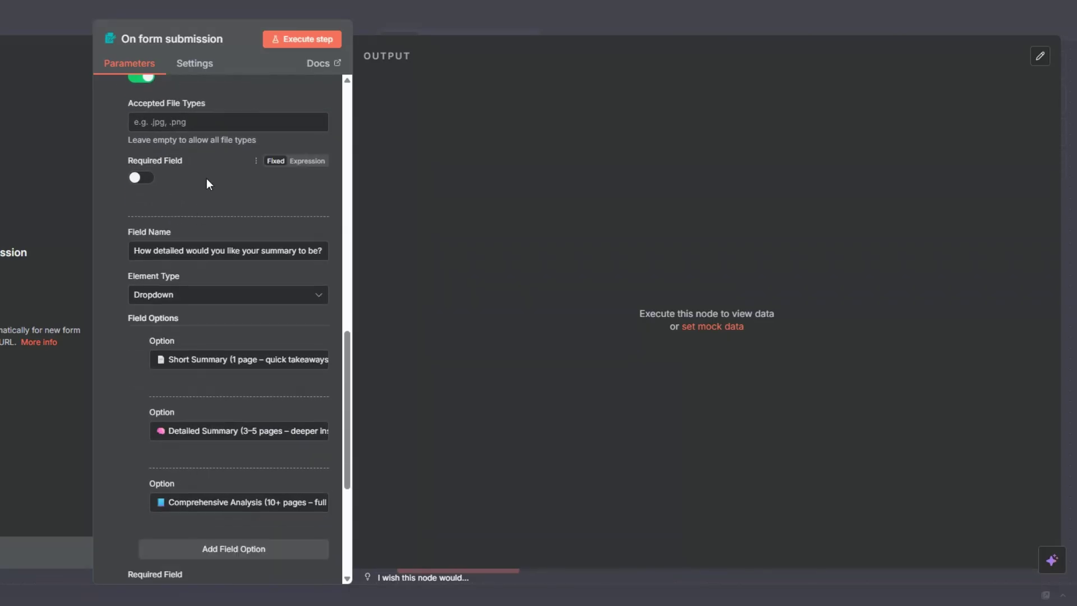
pyautogui.scroll(-2, 207, 178)
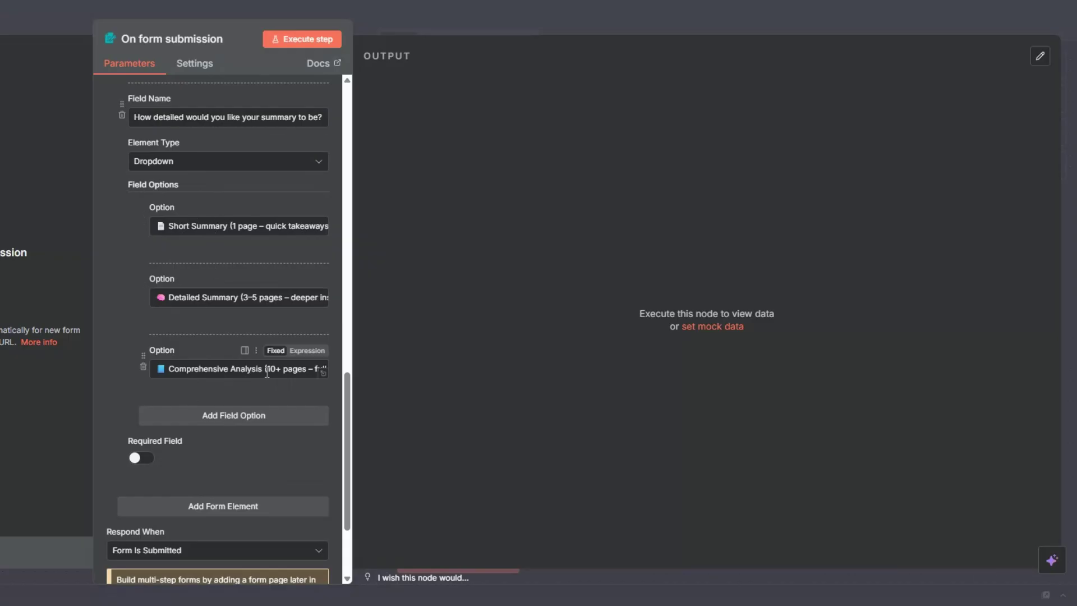
pyautogui.scroll(-3, 264, 362)
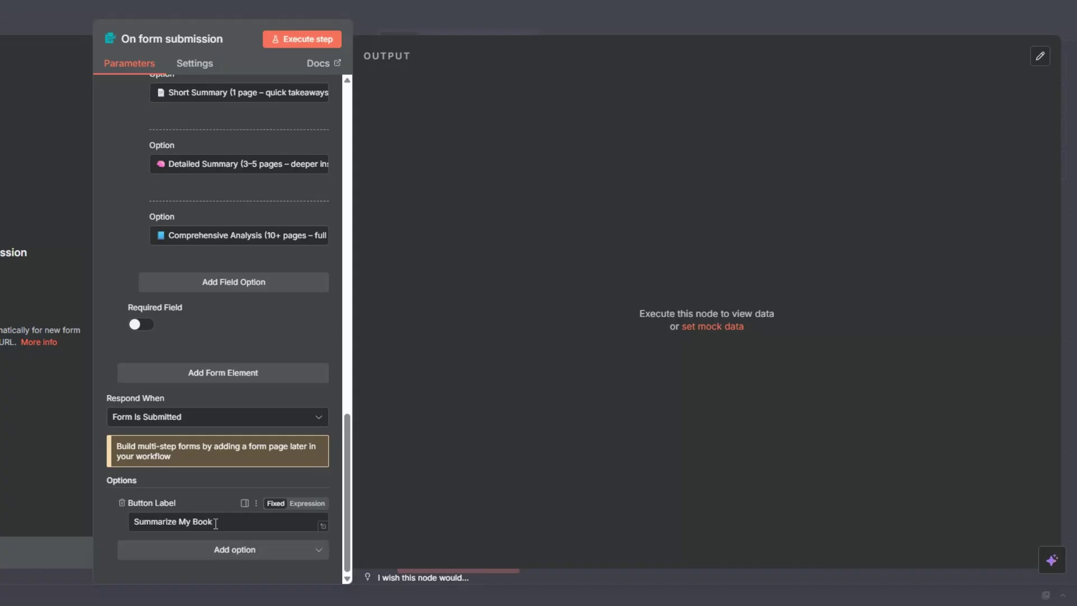
# Step: Submit a test form with a full name, an e-mail address, the Augustus book PDF and Detailed Summary
pyautogui.click(306, 39)
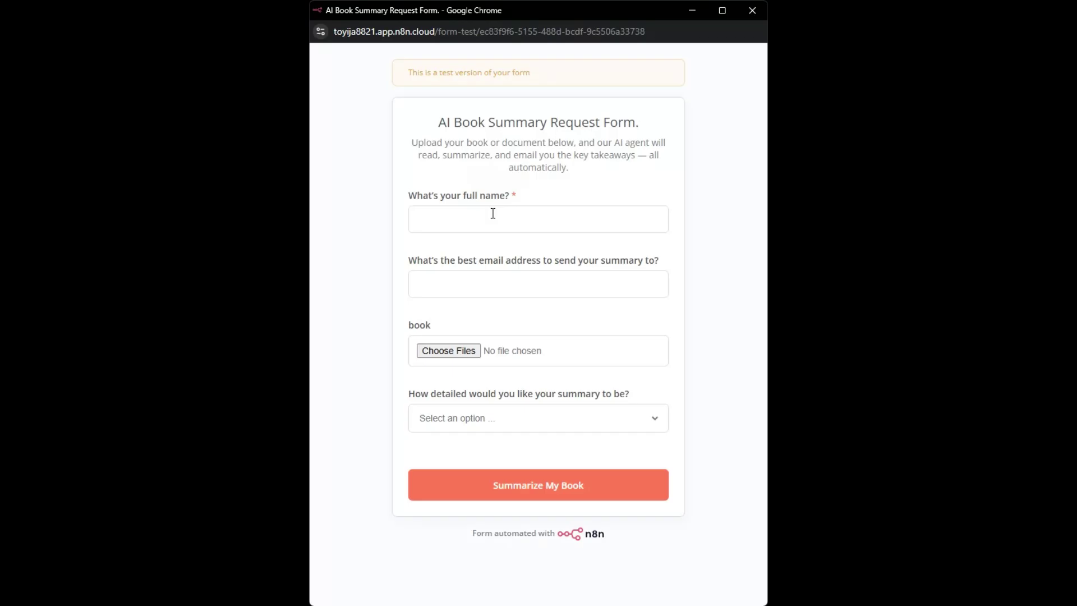
pyautogui.click(493, 213)
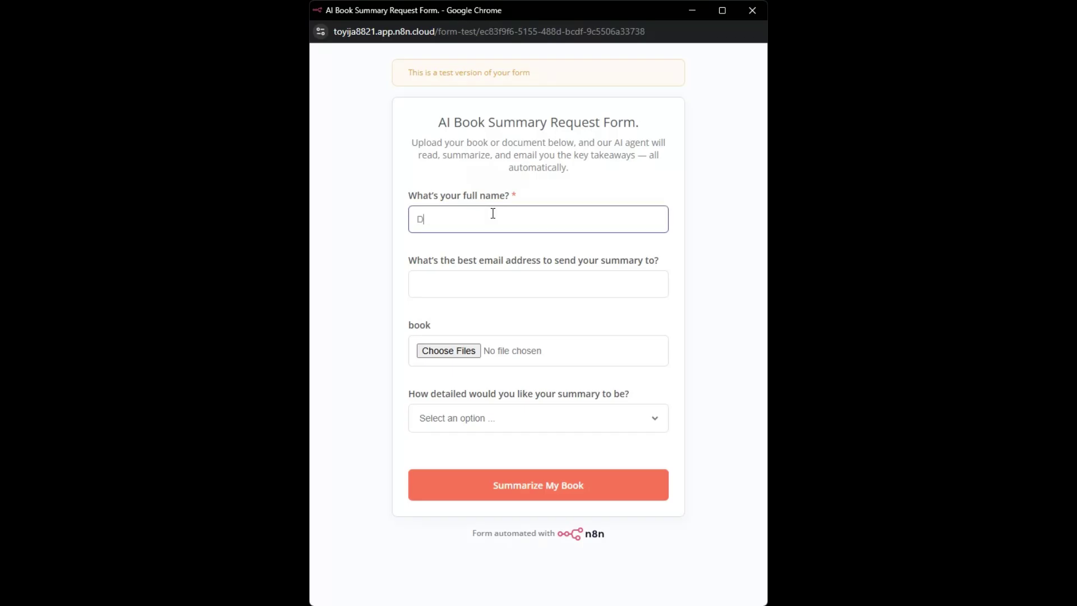
pyautogui.click(493, 291)
pyautogui.click(503, 315)
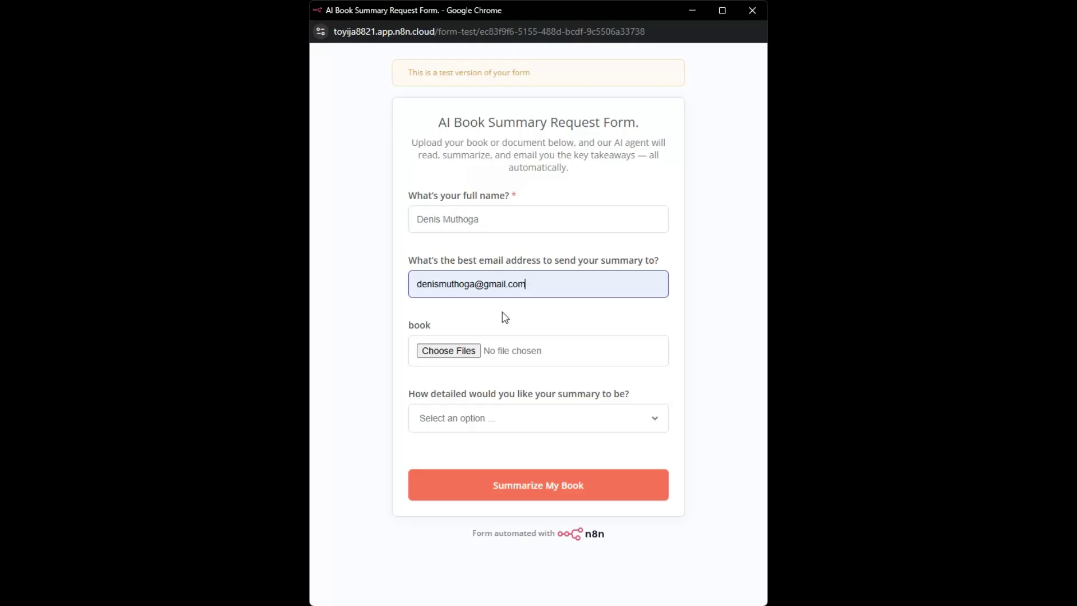
pyautogui.click(475, 354)
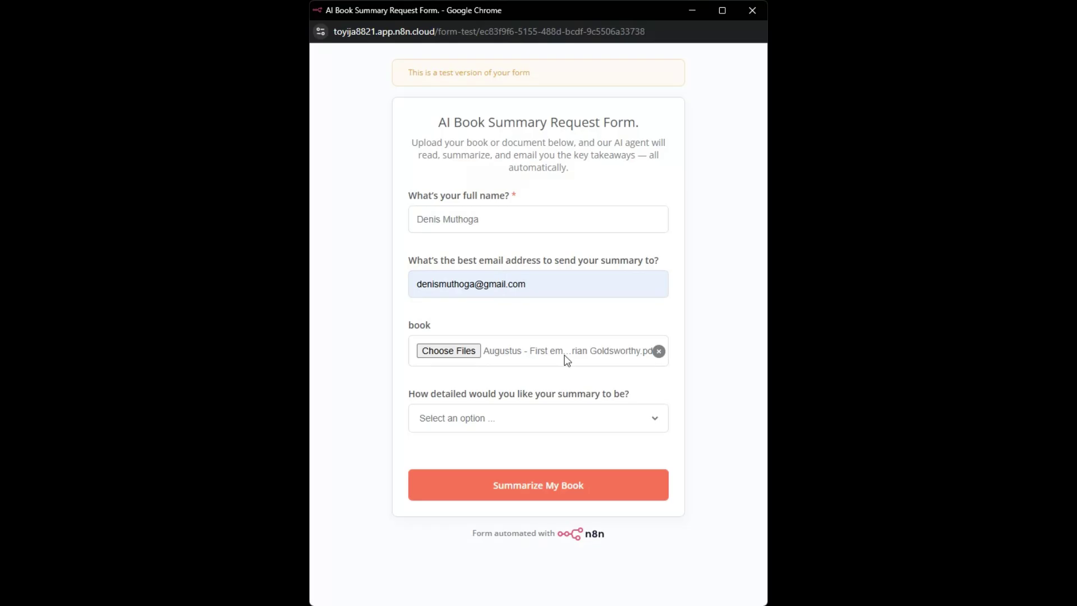
pyautogui.click(516, 477)
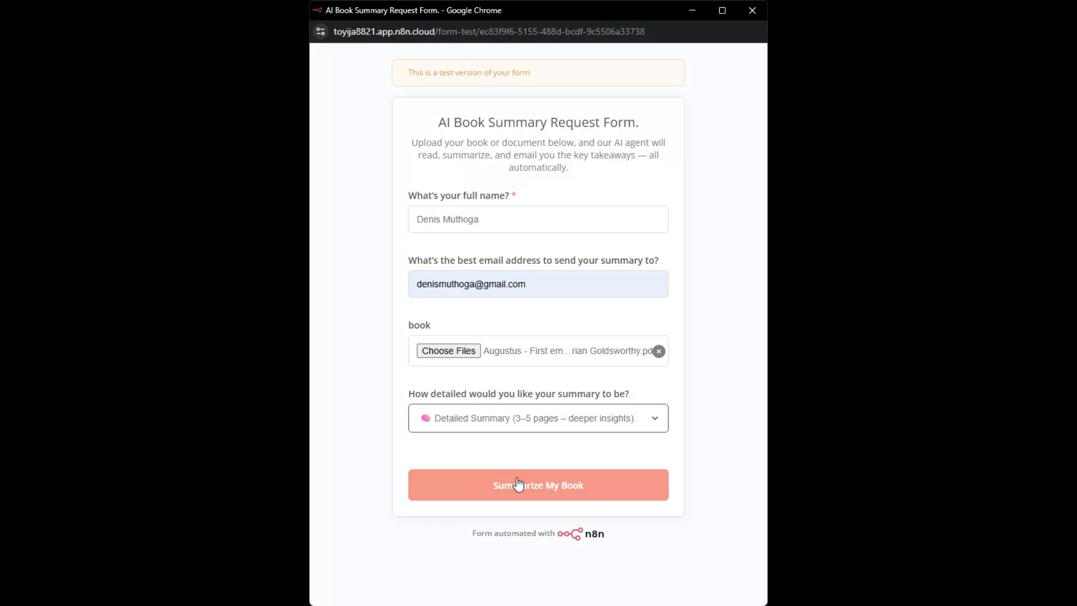
pyautogui.click(552, 493)
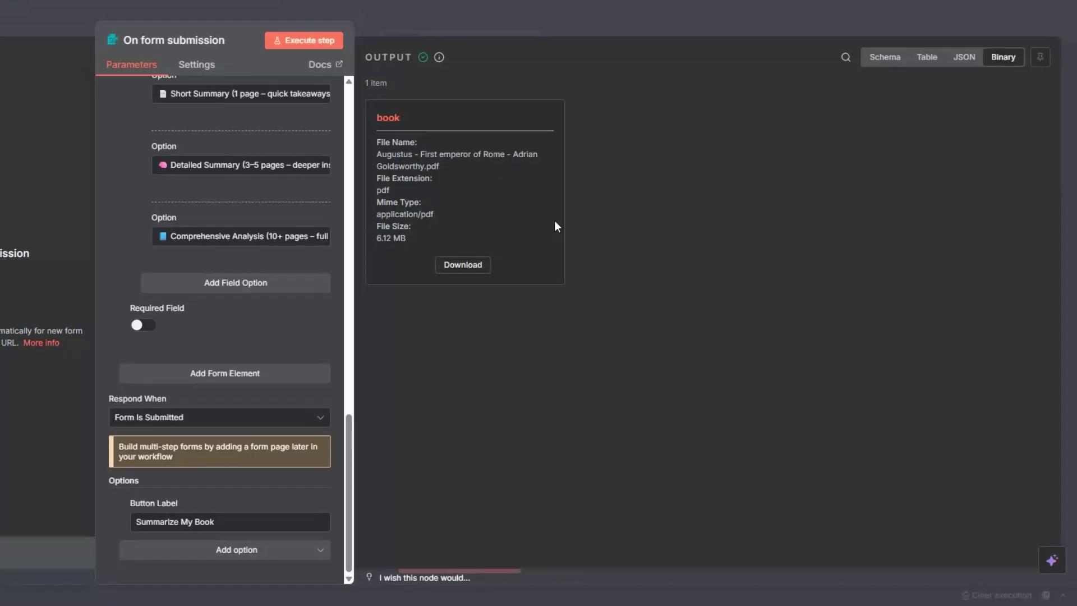
# Step: Inspect the submitted form data in Schema view, then close the trigger panel
pyautogui.click(884, 57)
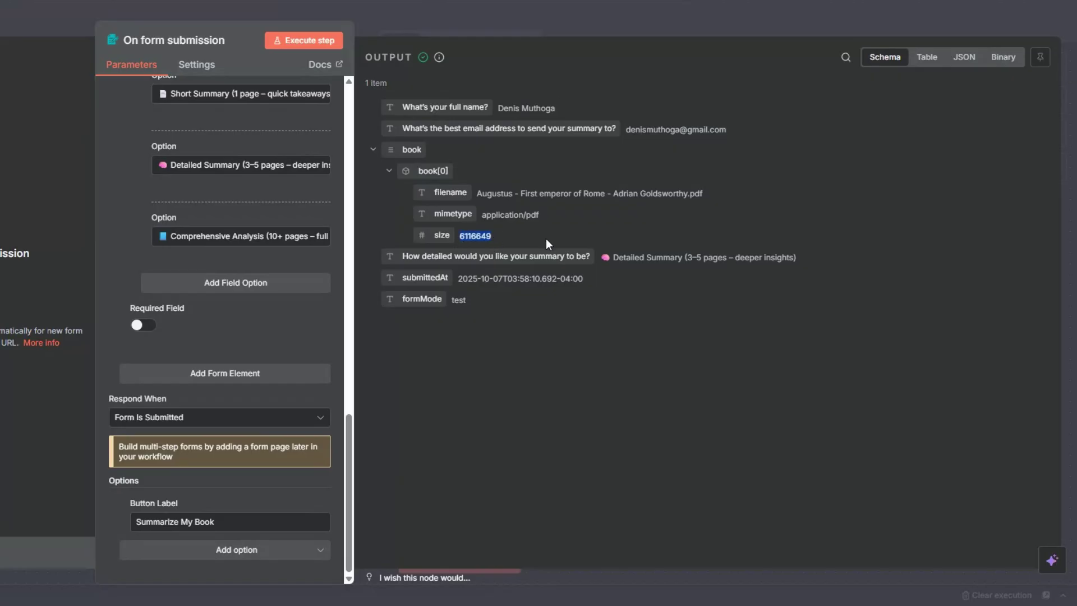
pyautogui.click(12, 236)
pyautogui.press('Escape')
# Step: Pin the form trigger's test data and move the trigger node further left
pyautogui.rightClick(112, 325)
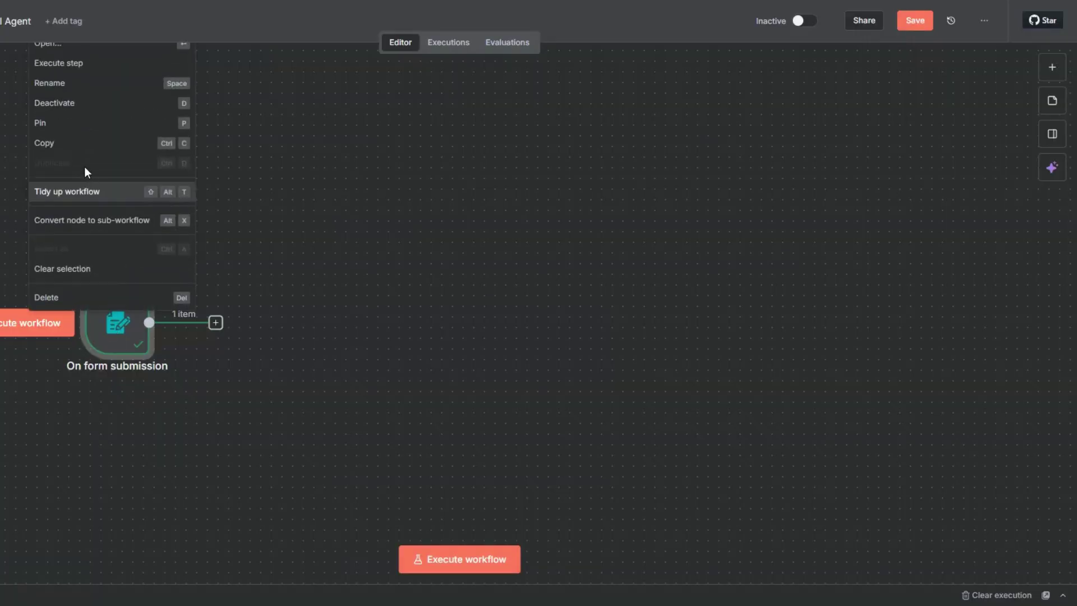
pyautogui.click(77, 124)
pyautogui.moveTo(113, 345); pyautogui.dragTo(19, 344)
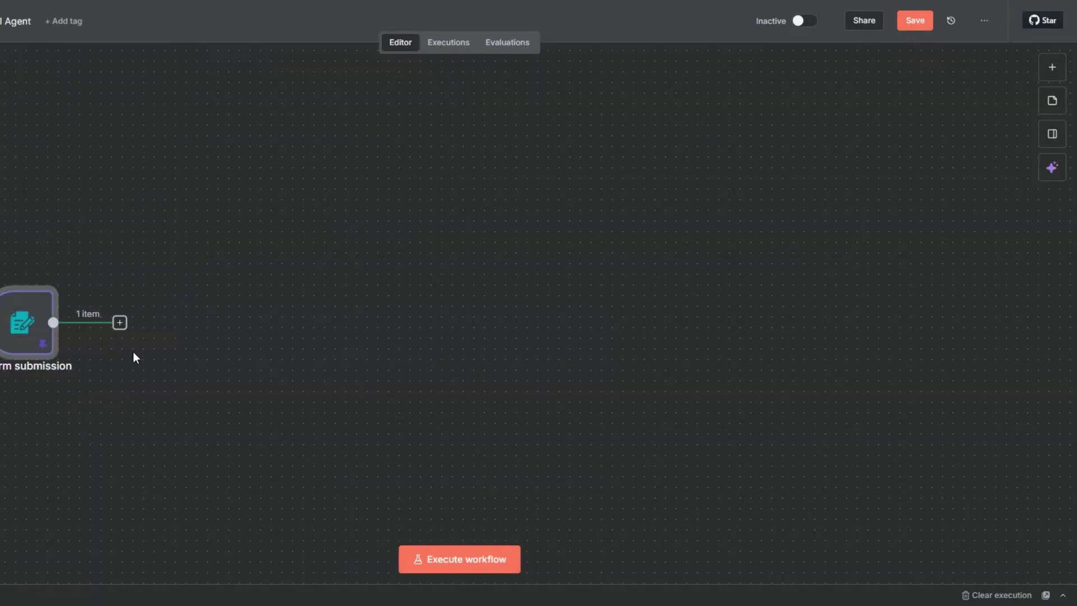
pyautogui.click(121, 323)
pyautogui.click(517, 240)
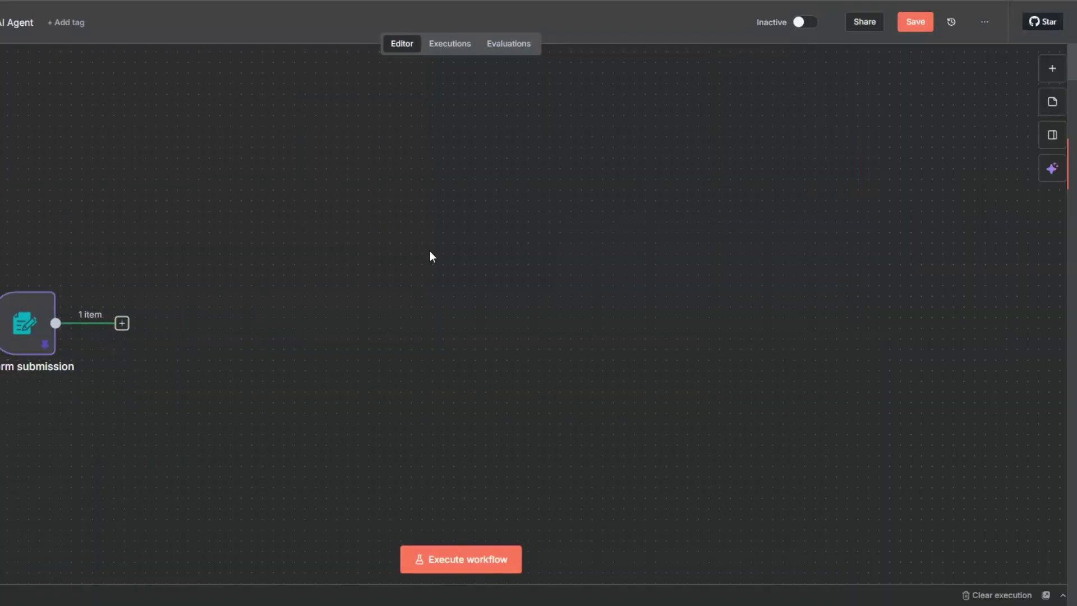
# Step: Add a Wait step after the form trigger
pyautogui.click(122, 323)
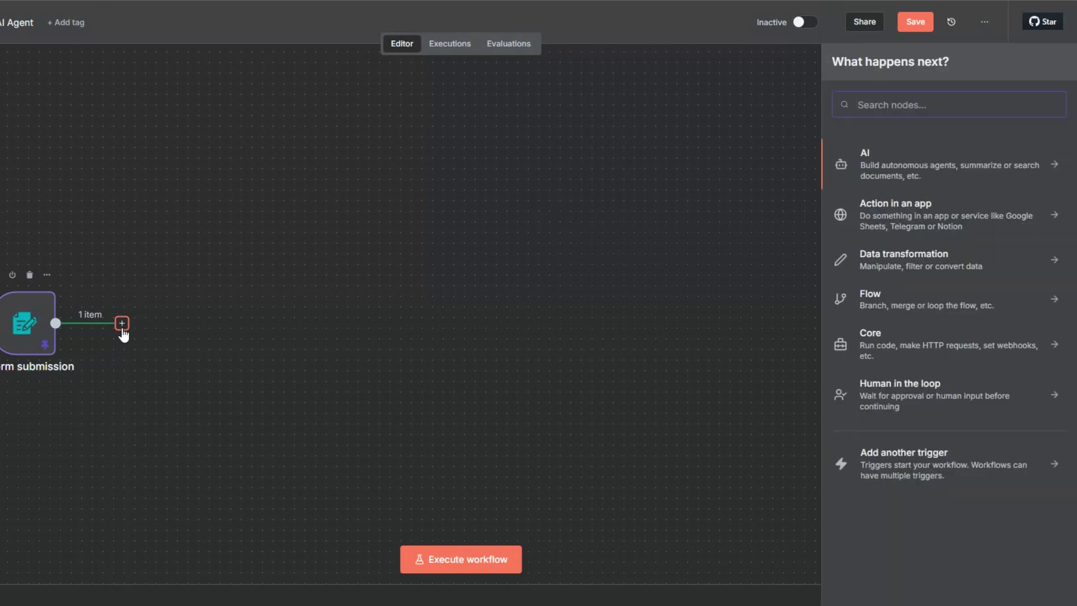
pyautogui.write('wait')
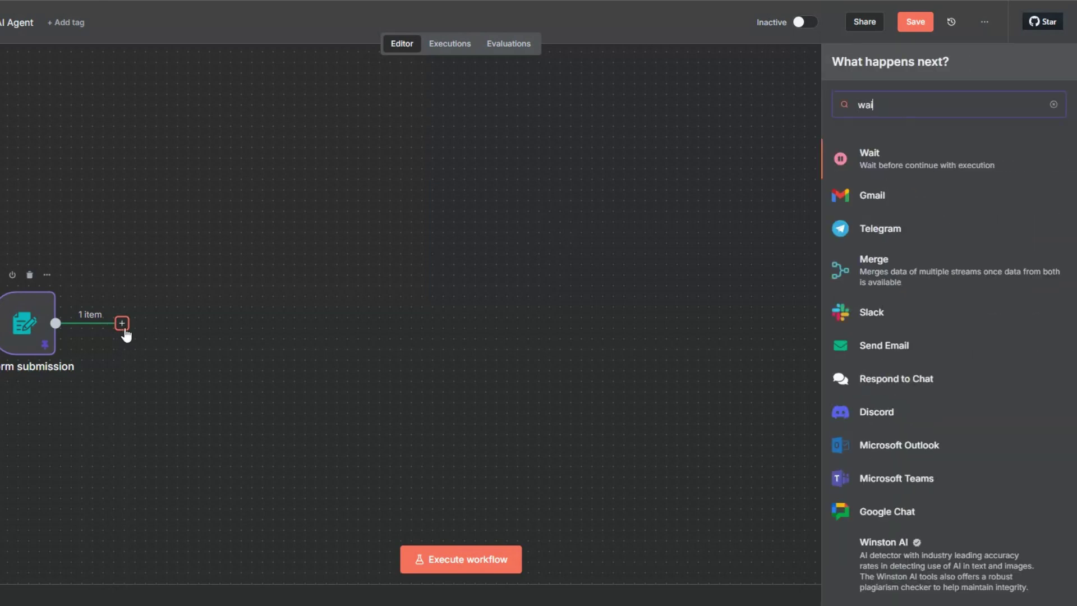
pyautogui.click(869, 161)
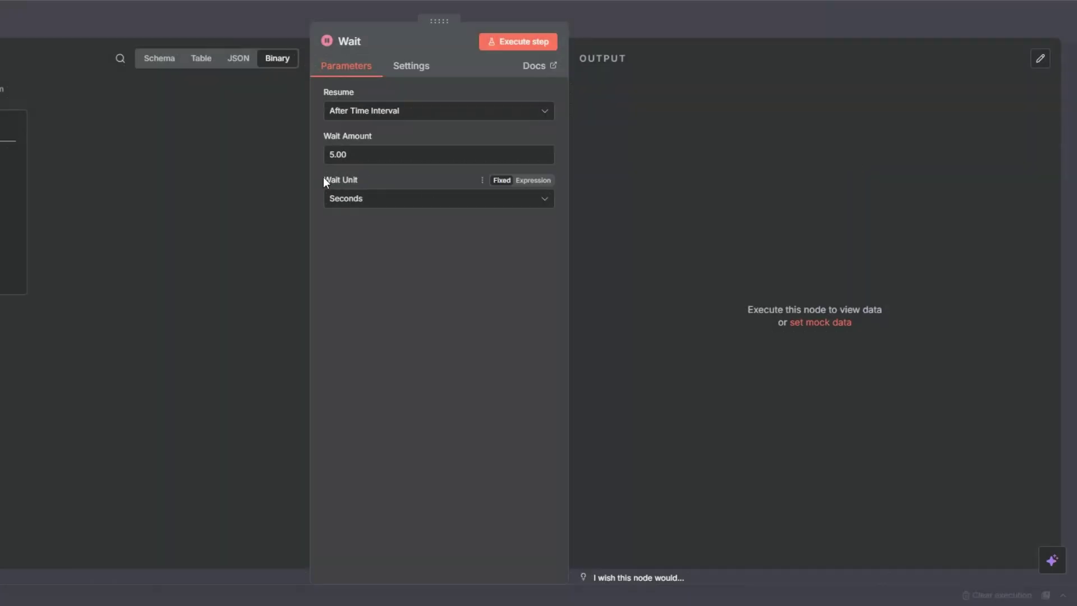
pyautogui.press('Escape')
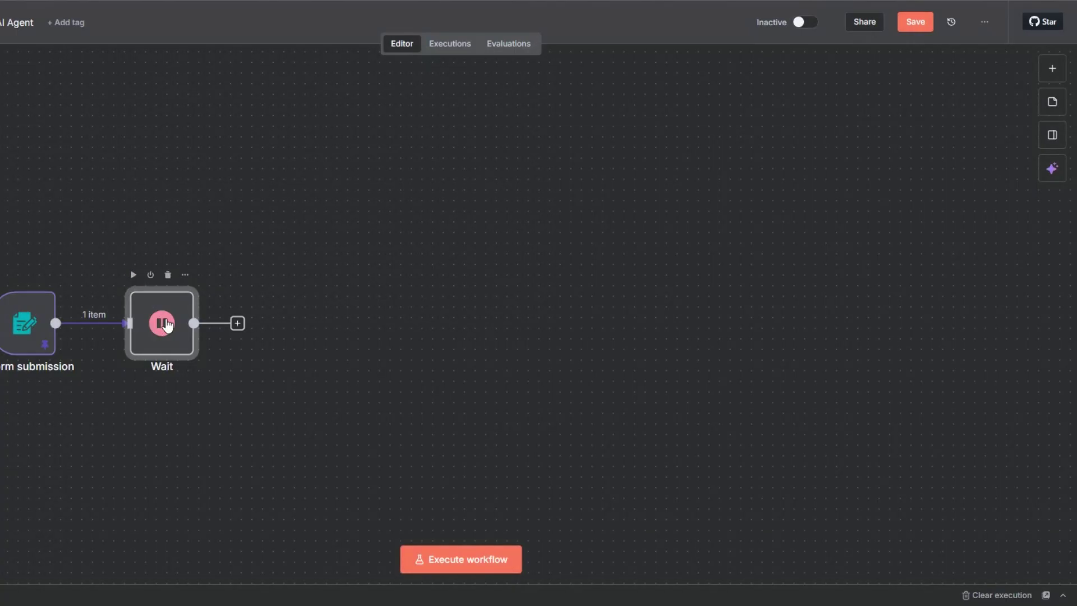
# Step: Rename the Wait node to 'Wait 5 Seconds' and execute it
pyautogui.press('F2')
pyautogui.click(367, 295)
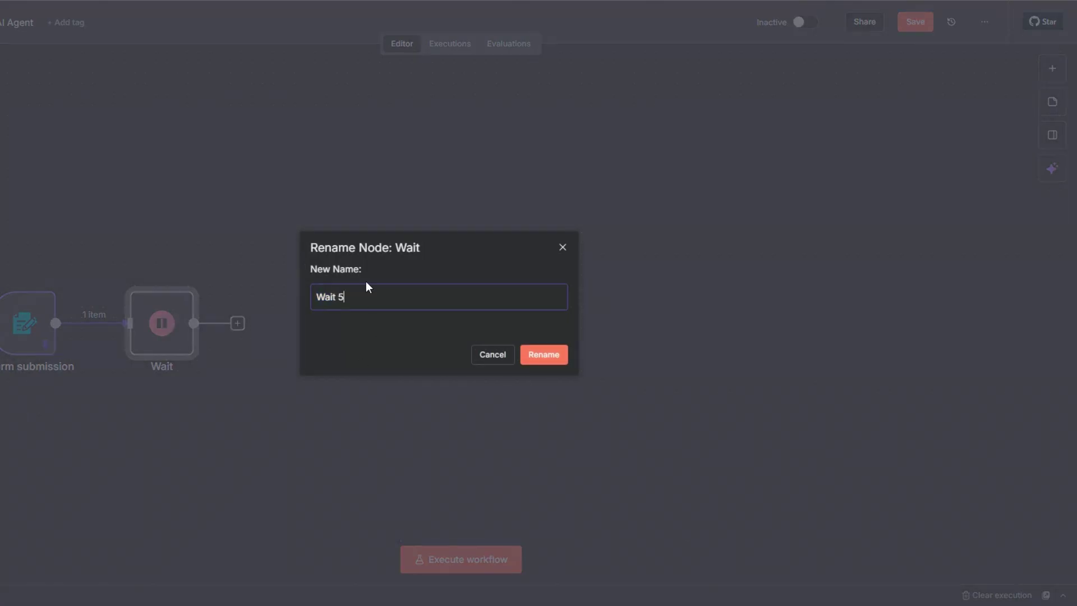
pyautogui.write('5 Seconds')
pyautogui.click(545, 355)
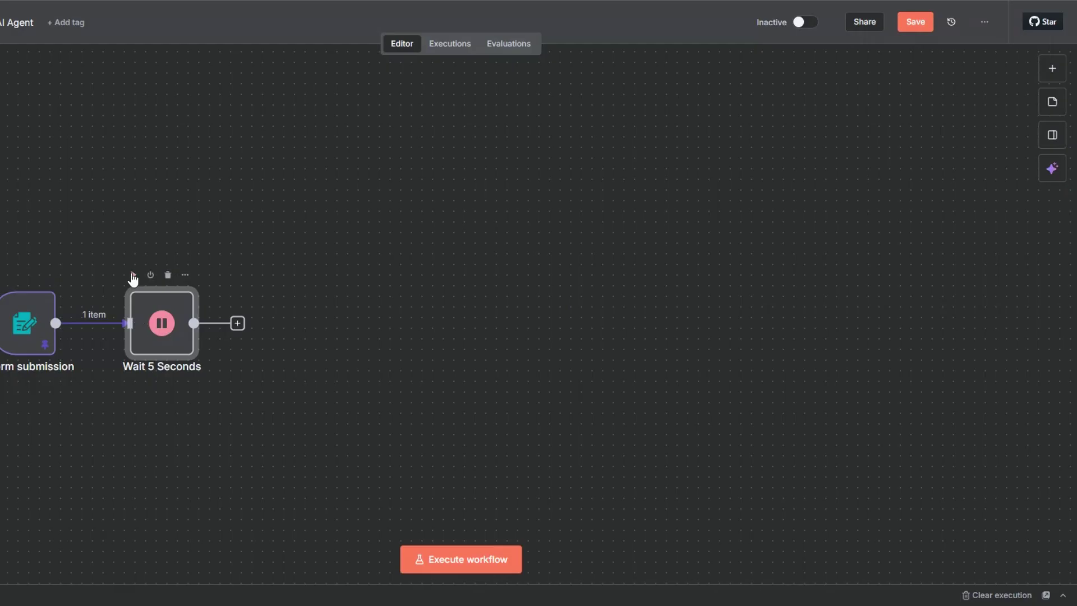
pyautogui.click(133, 275)
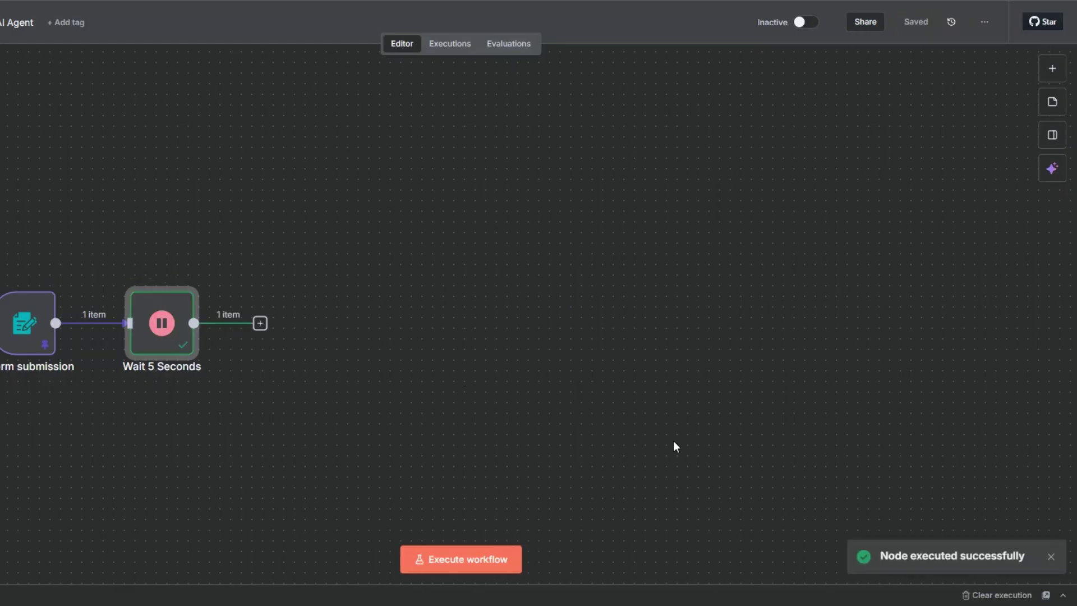
# Step: Open the Wait 5 Seconds node to check its book output, then close it
pyautogui.rightClick(140, 333)
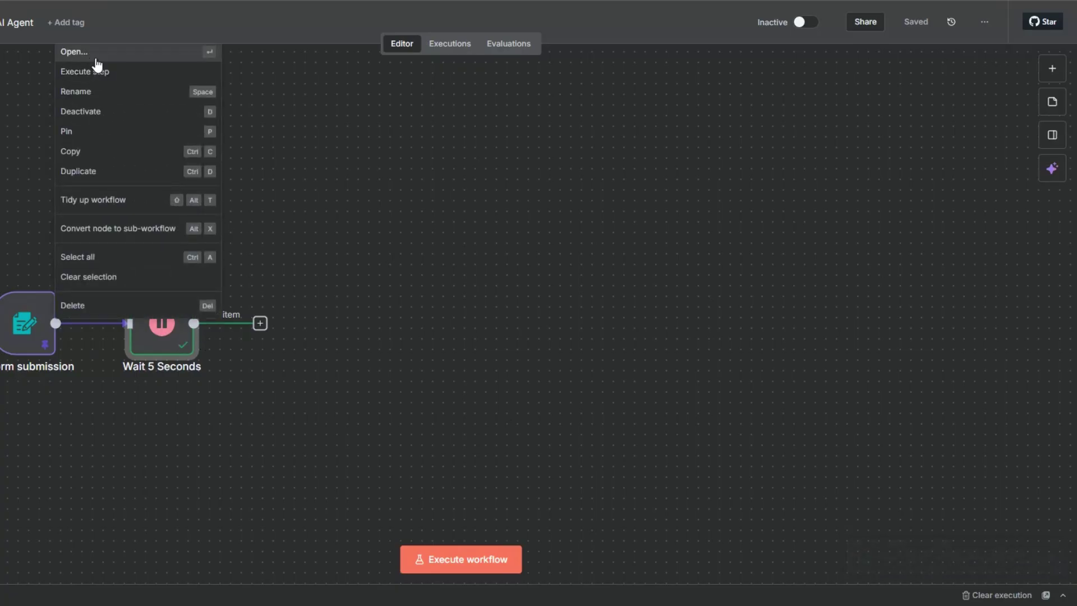
pyautogui.click(96, 56)
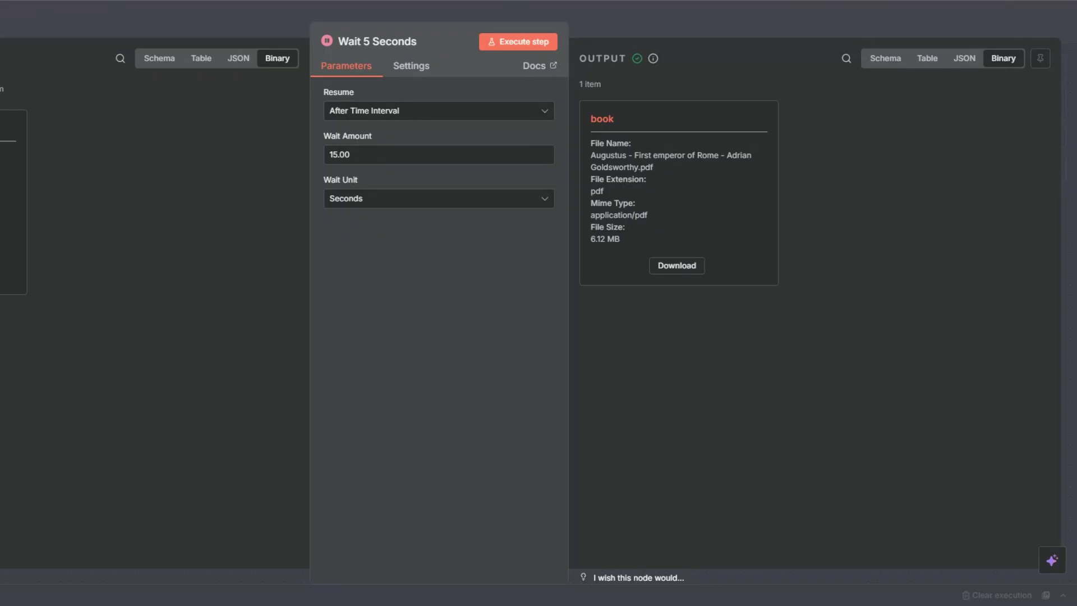
pyautogui.press('Escape')
# Step: Search 'ext' and choose Extract from File as the step after Wait 5 Seconds
pyautogui.click(260, 324)
pyautogui.write('e')
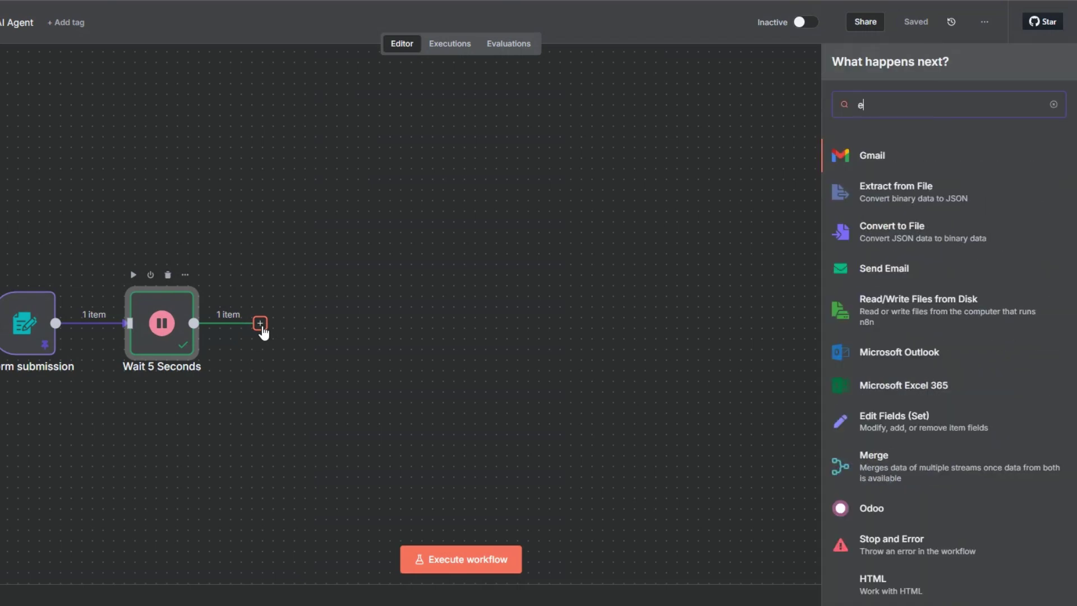
pyautogui.write('xt')
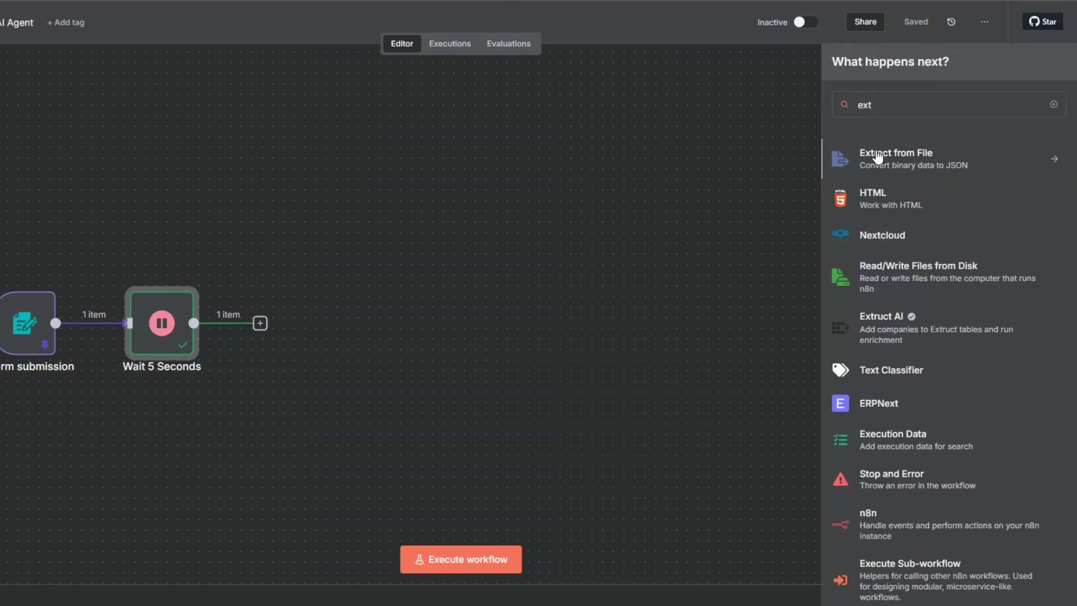
pyautogui.click(878, 158)
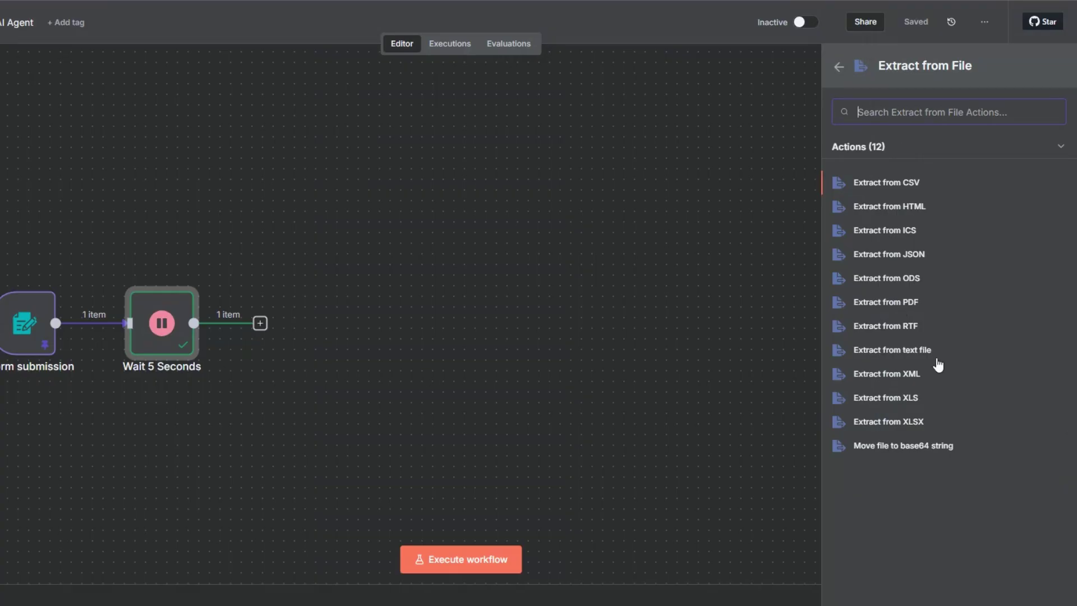
# Step: Choose Extract from PDF with input binary field 'book' and run it
pyautogui.click(893, 301)
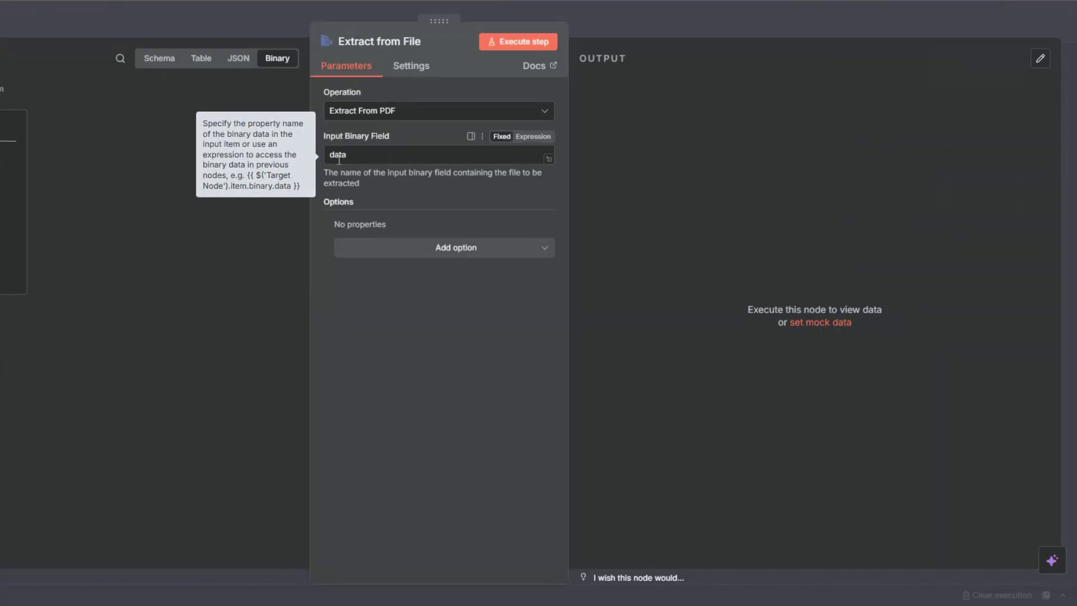
pyautogui.write('book')
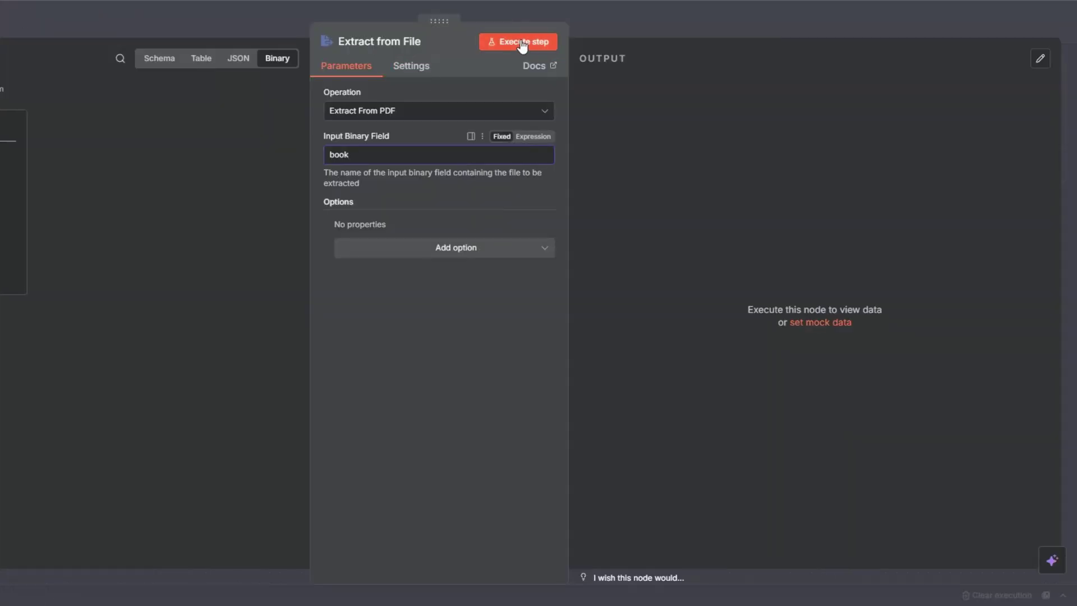
pyautogui.click(521, 42)
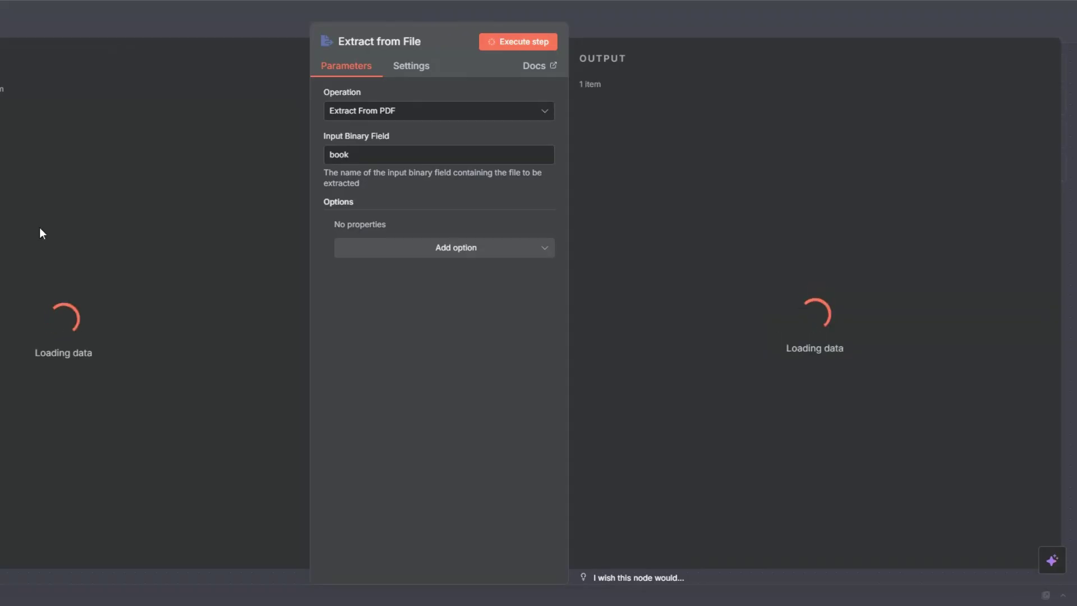
# Step: Review the extracted 625 pages of text and metadata in Table view, then close the panel
pyautogui.scroll(-5, 796, 294)
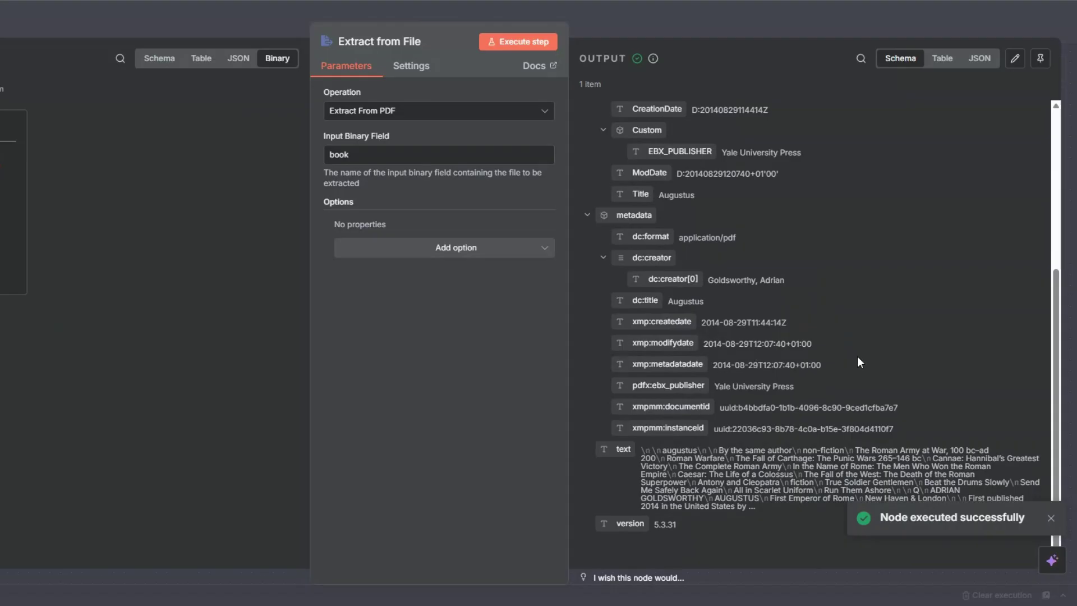
pyautogui.click(943, 60)
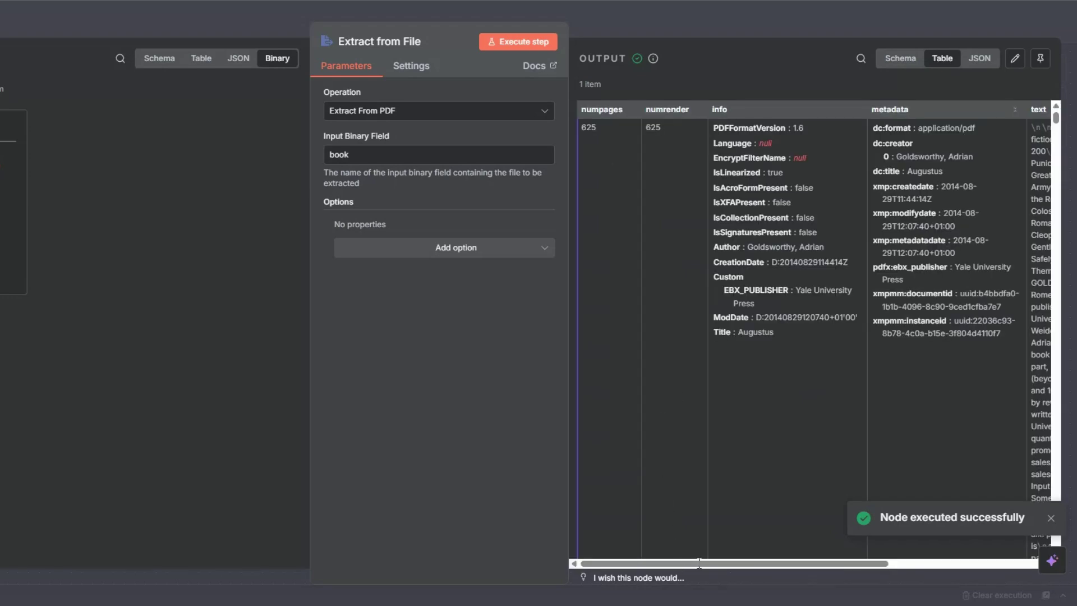
pyautogui.moveTo(699, 564); pyautogui.dragTo(873, 558)
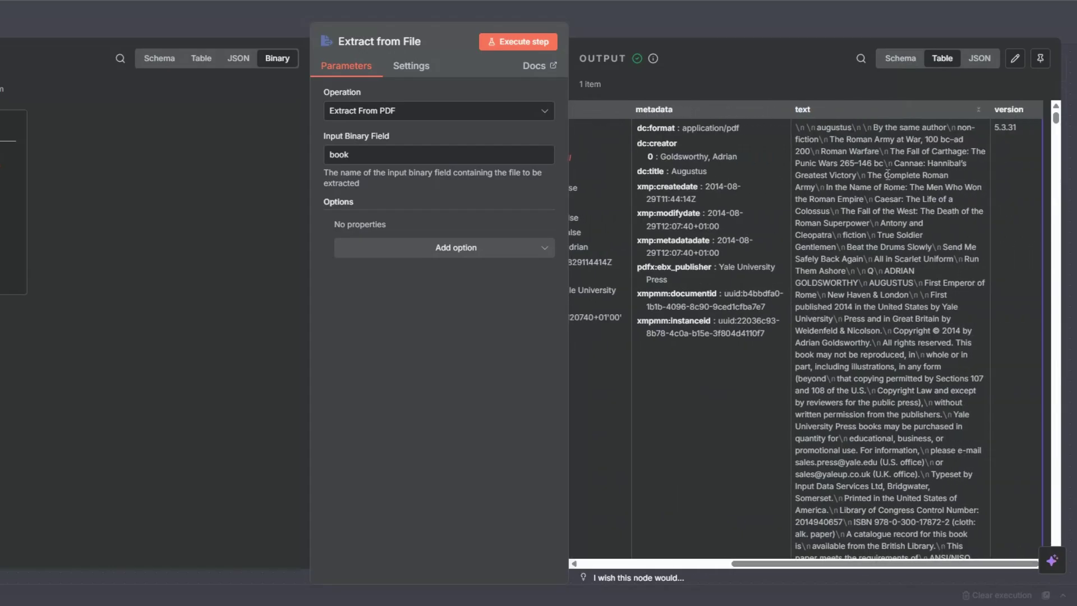
pyautogui.scroll(-10, 869, 169)
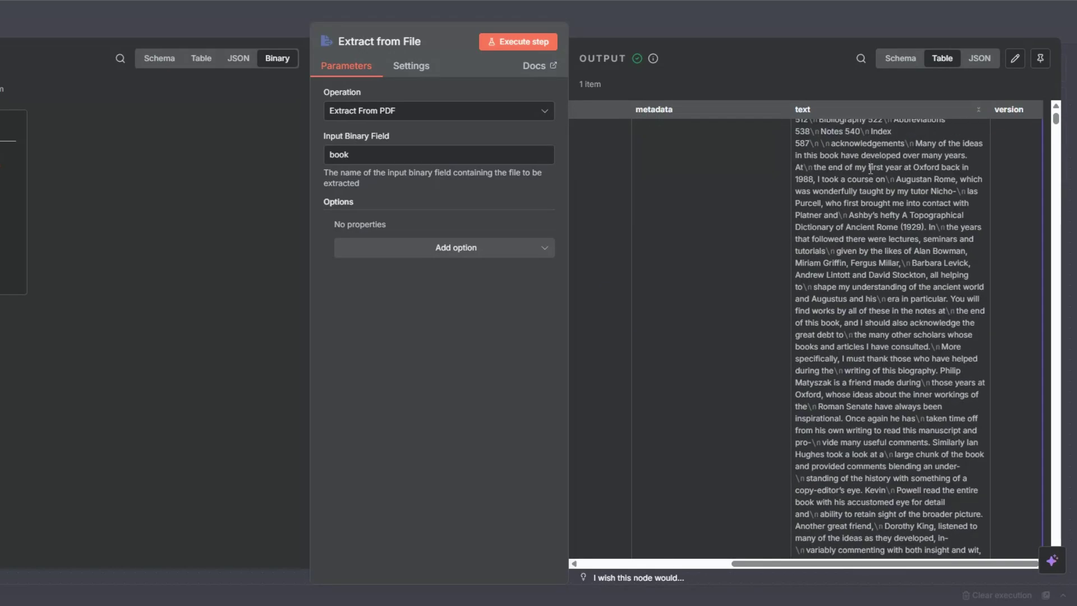
pyautogui.moveTo(1055, 119)
pyautogui.mouseDown()
pyautogui.moveTo(1057, 389)
pyautogui.moveTo(1060, 112)
pyautogui.mouseUp()
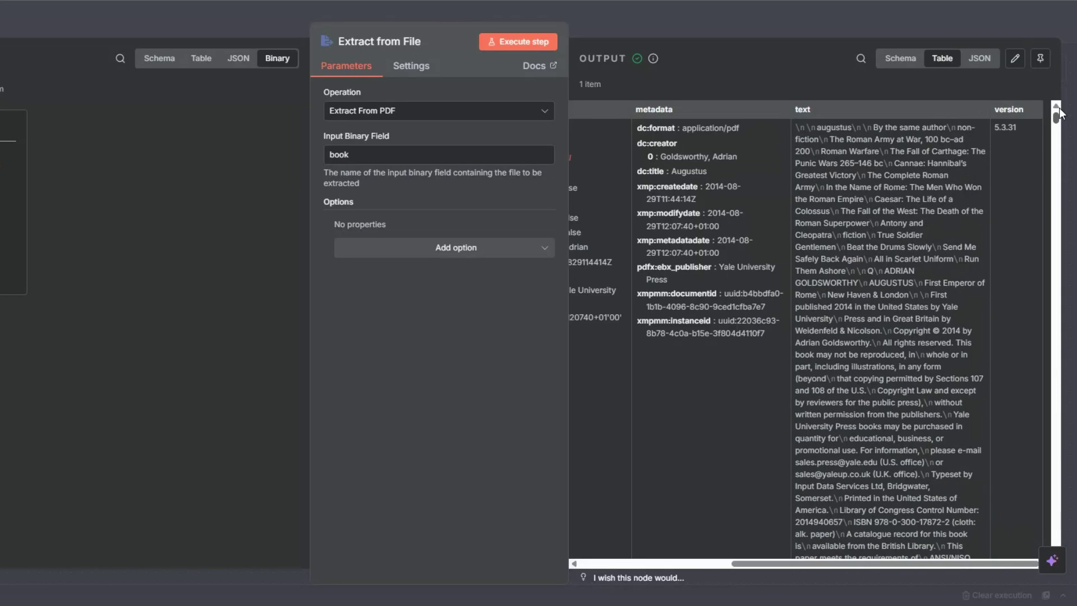
pyautogui.press('Escape')
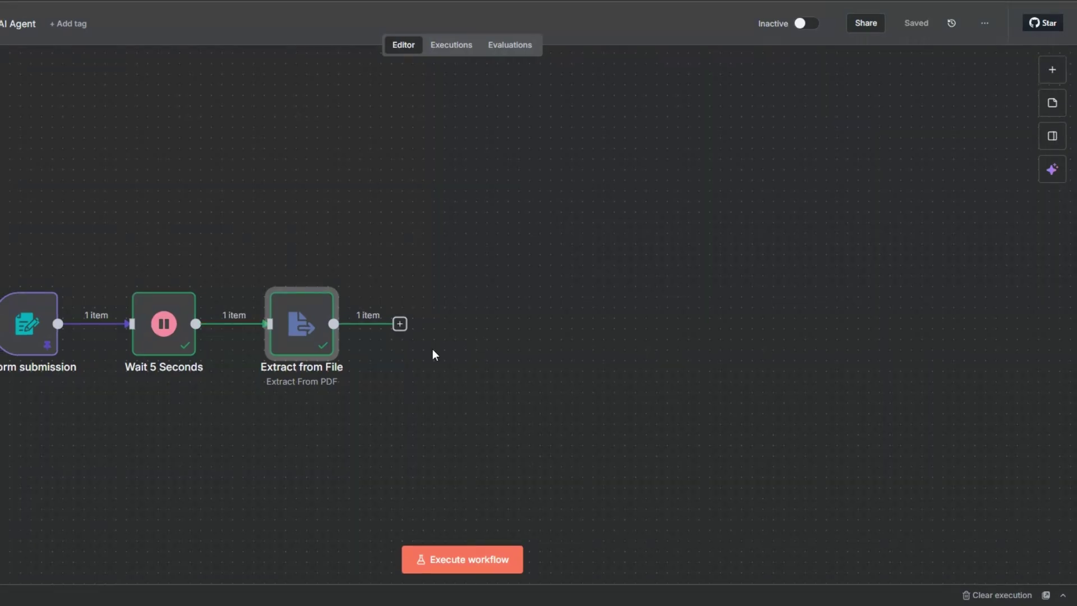
# Step: Add an If node after Extract from File with the condition 'text exists'
pyautogui.click(399, 325)
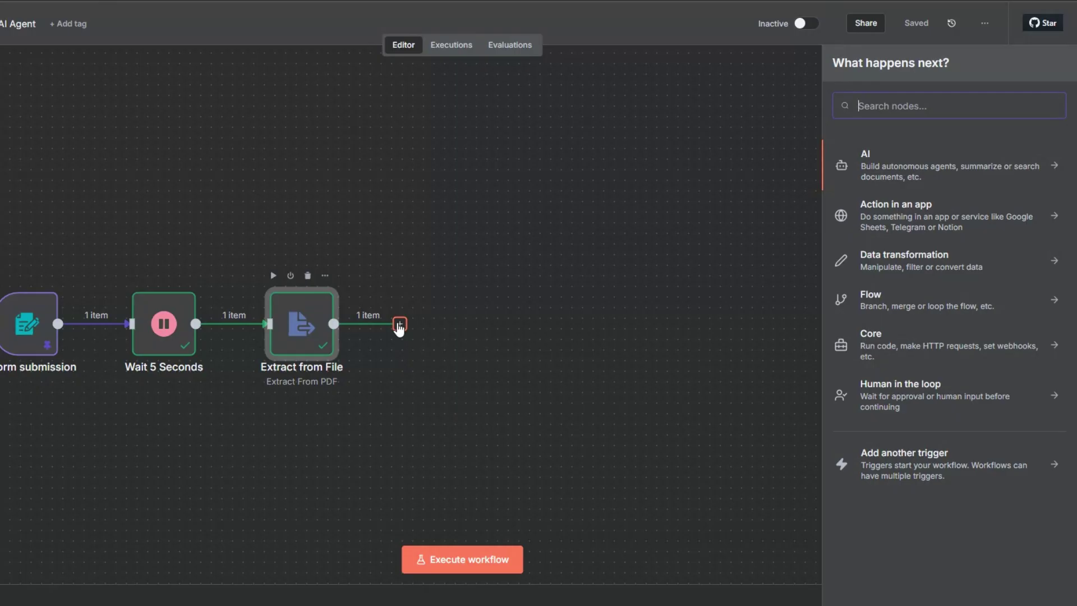
pyautogui.write('if')
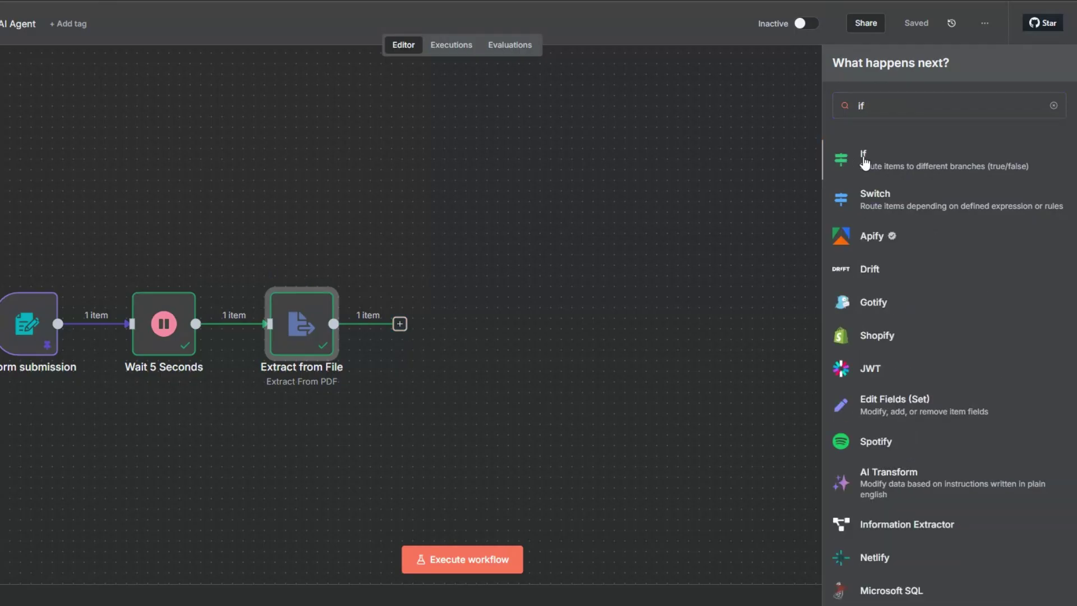
pyautogui.click(864, 162)
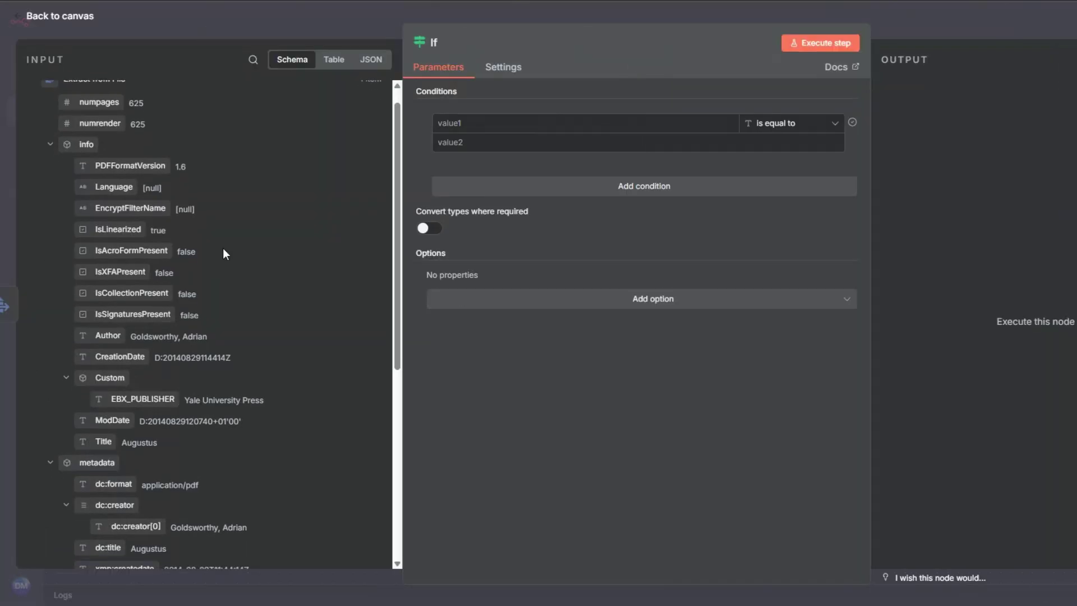
pyautogui.scroll(-5, 224, 249)
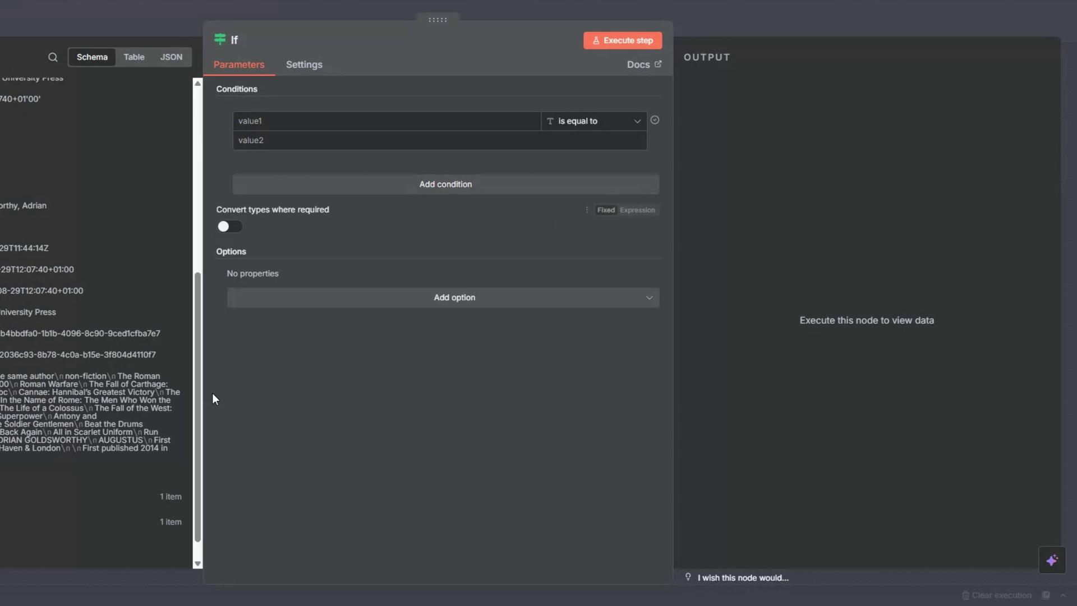
pyautogui.moveTo(79, 250); pyautogui.dragTo(272, 116)
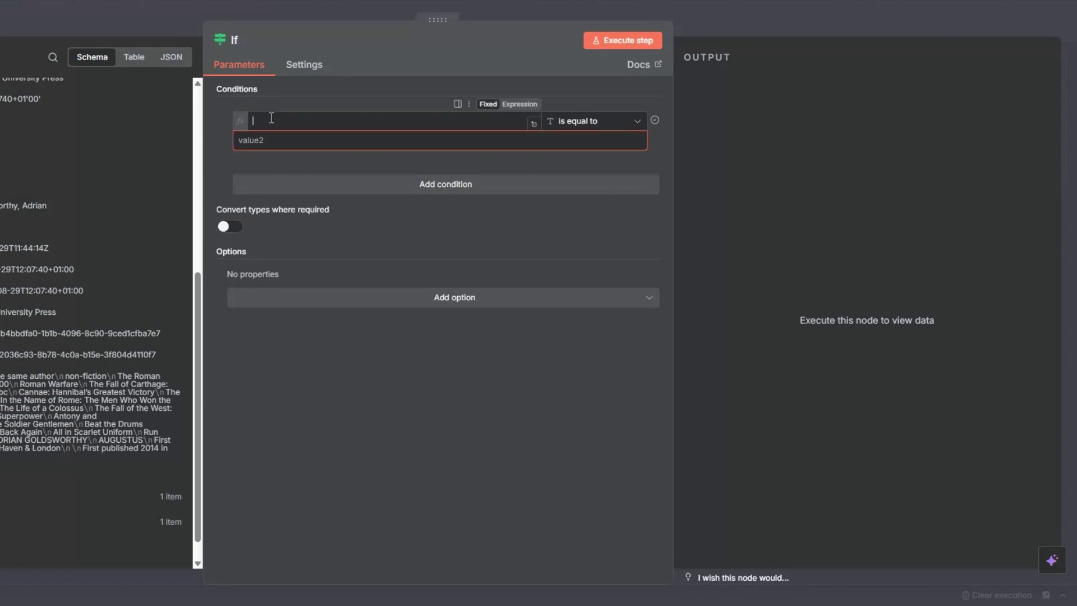
pyautogui.click(589, 120)
pyautogui.click(685, 163)
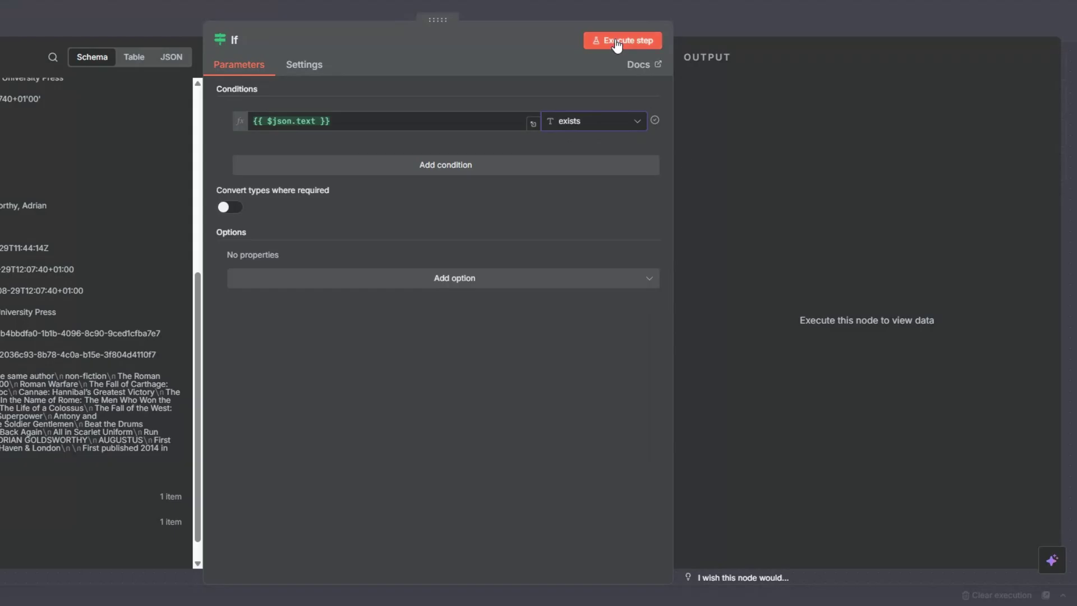
# Step: Run the If step and inspect its true-branch output in Schema view
pyautogui.click(654, 40)
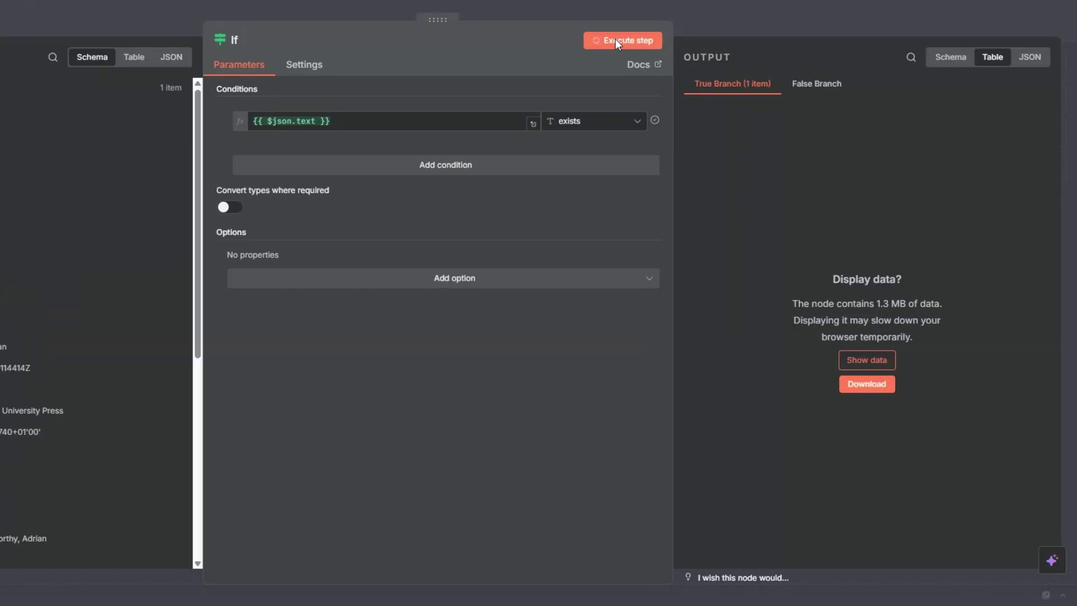
pyautogui.click(865, 362)
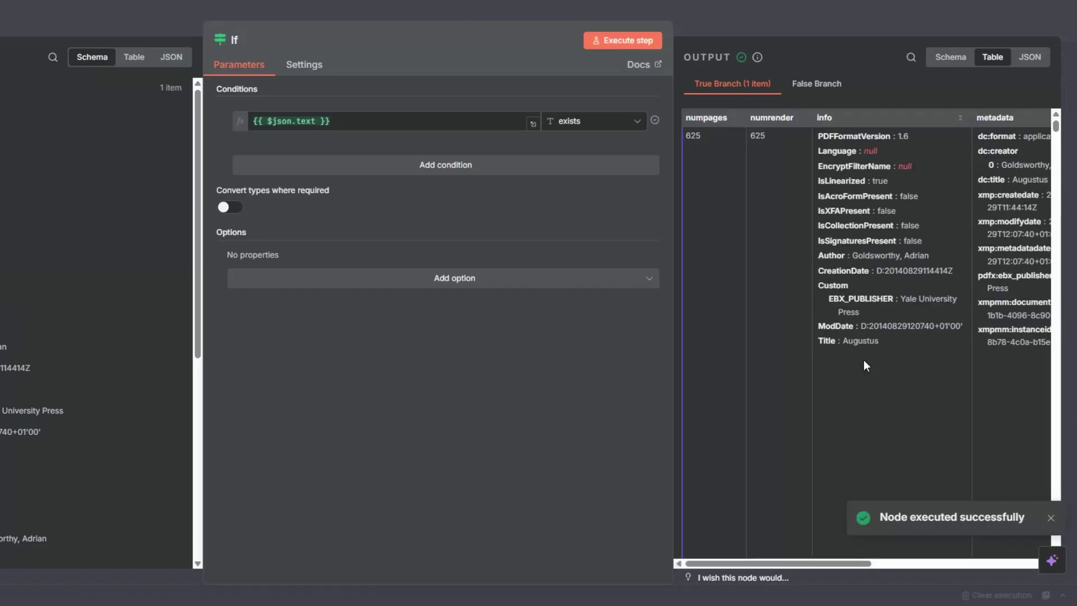
pyautogui.click(934, 58)
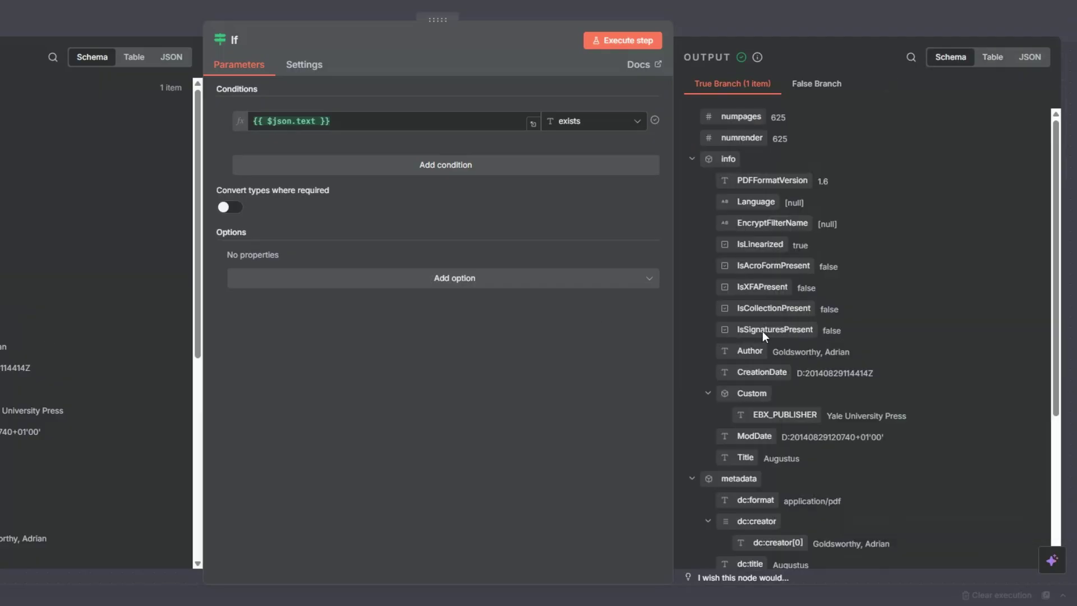
pyautogui.scroll(-5, 762, 337)
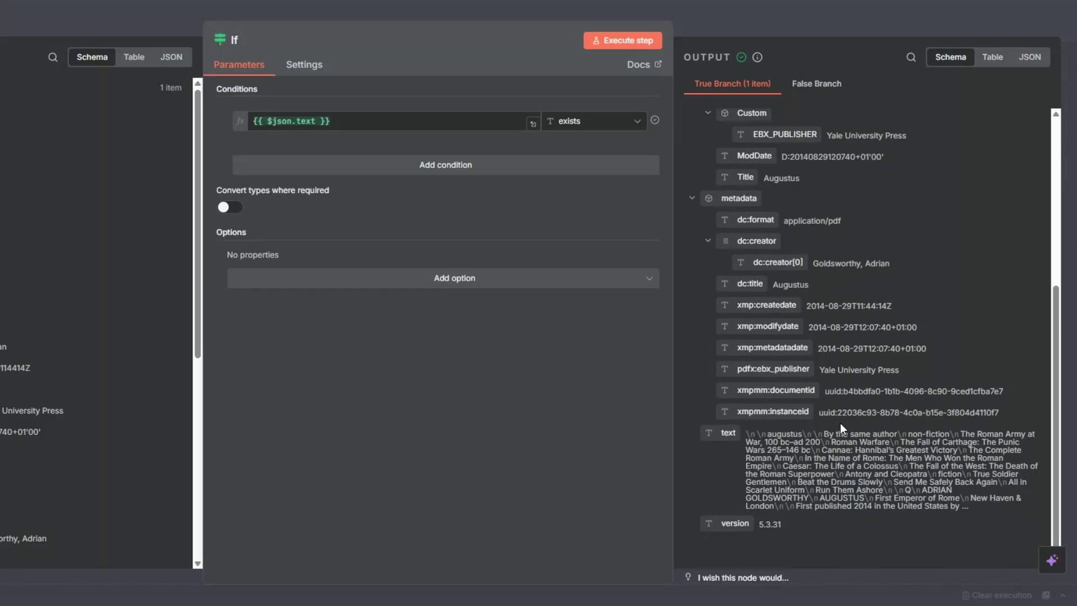
pyautogui.click(1, 23)
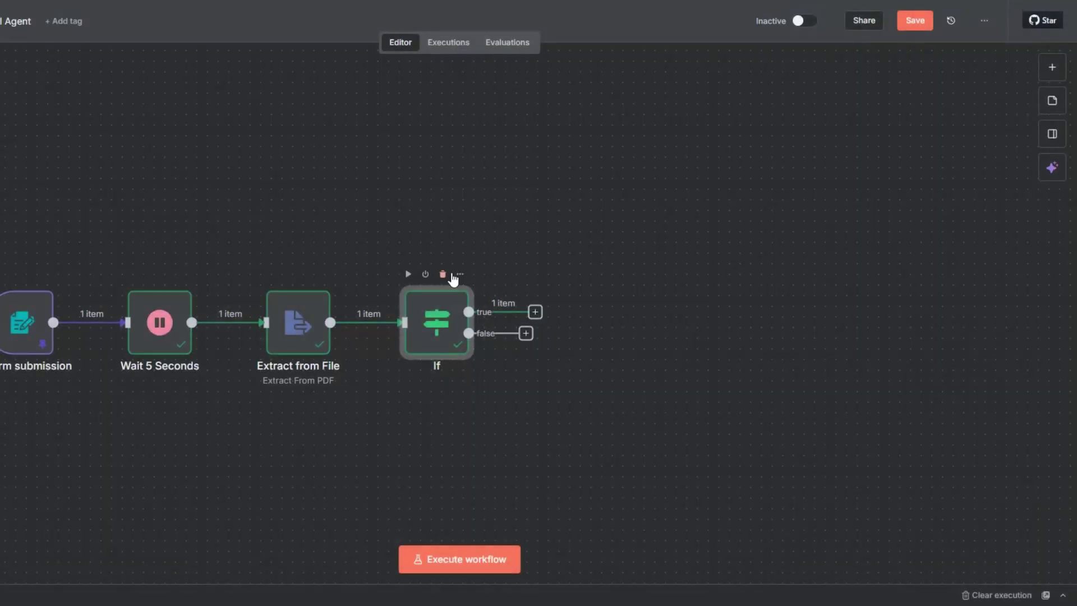
# Step: Attach a 'No Operation, do nothing' node to the If false branch
pyautogui.click(526, 334)
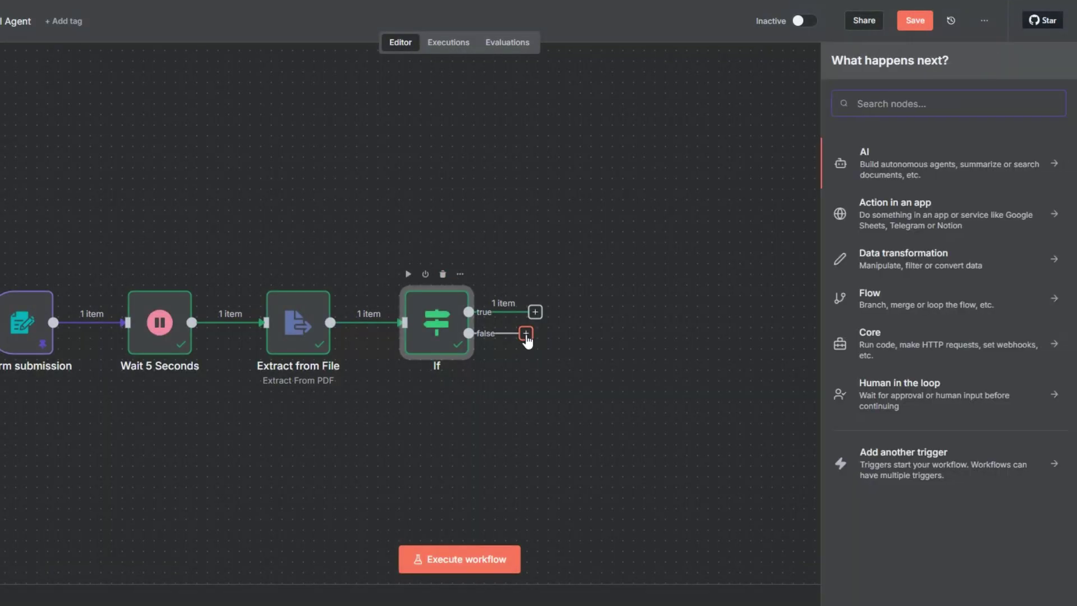
pyautogui.write('do no')
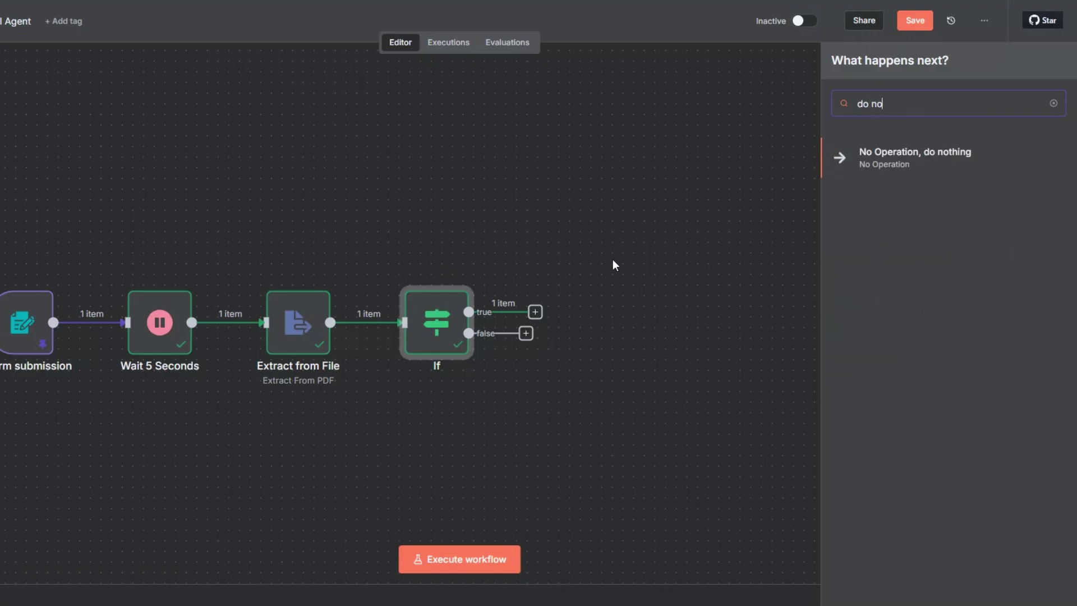
pyautogui.click(905, 152)
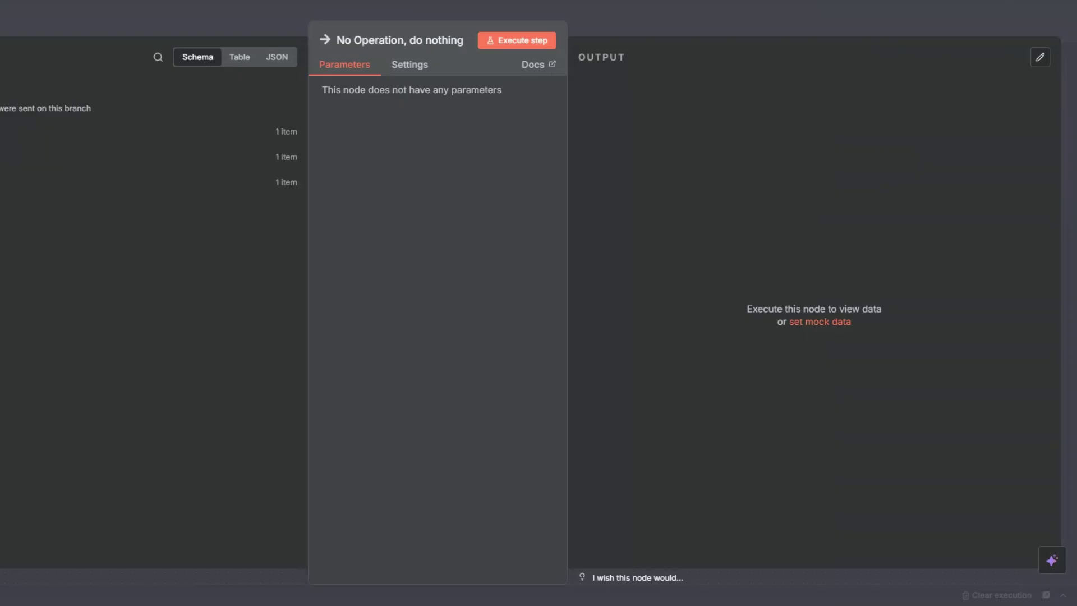
pyautogui.press('Escape')
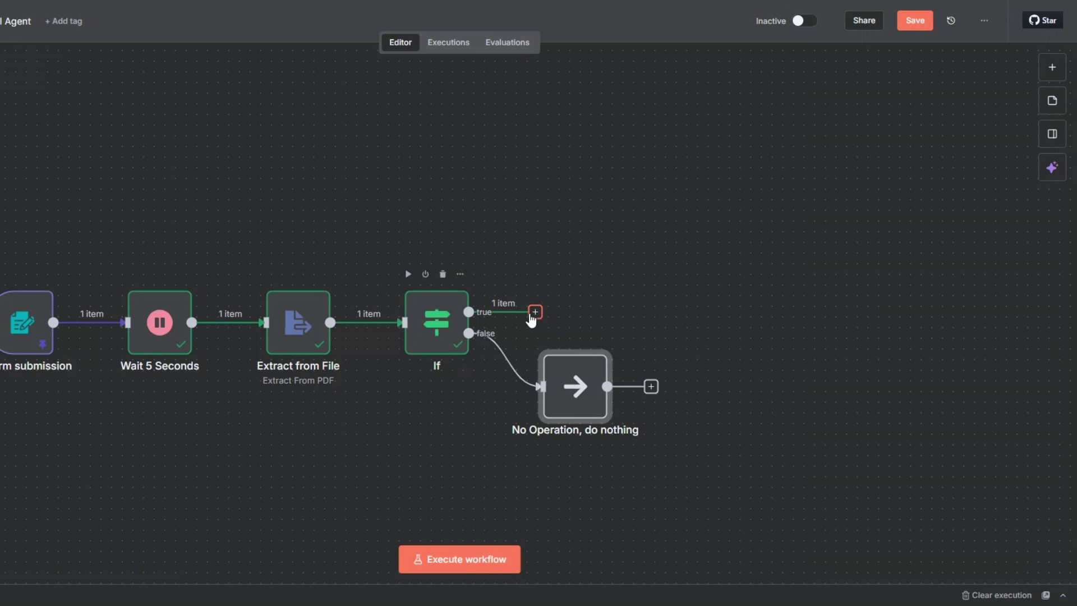
# Step: Add an Edit Fields (Set) node to the If true branch
pyautogui.click(536, 313)
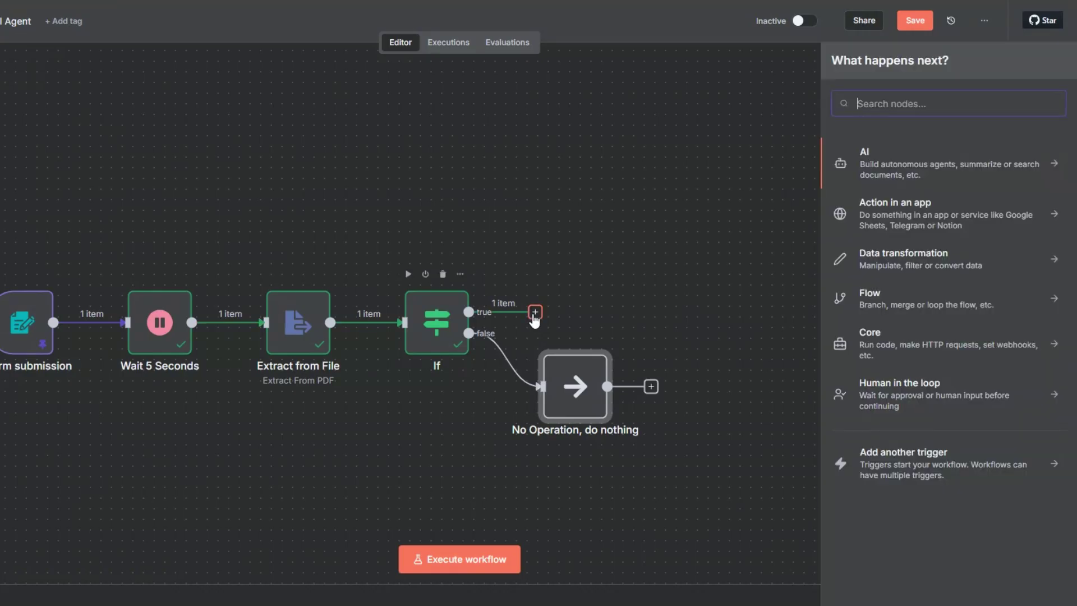
pyautogui.write('edi')
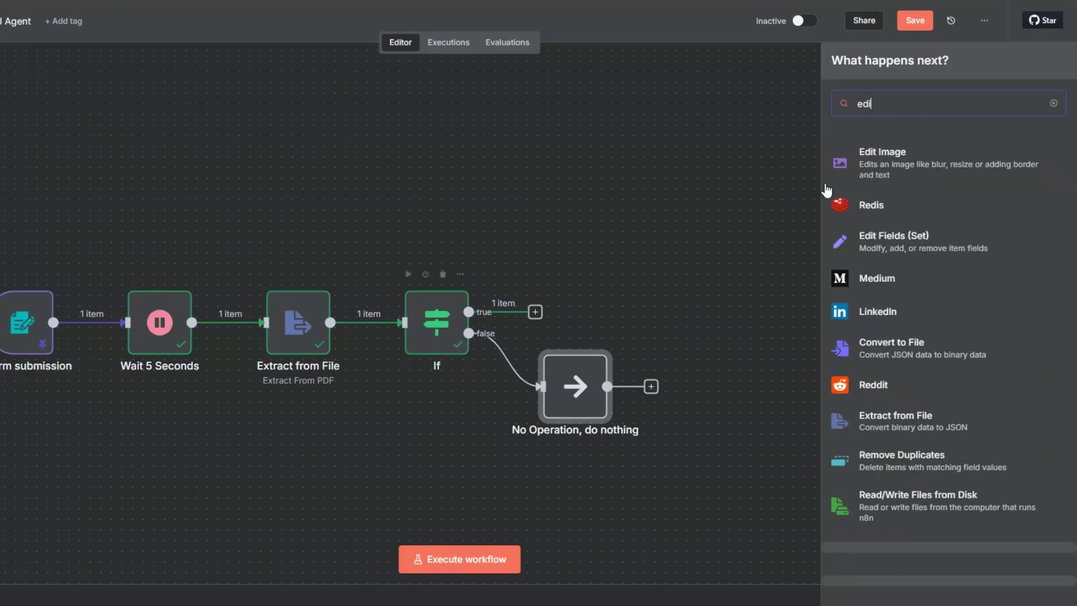
pyautogui.click(886, 238)
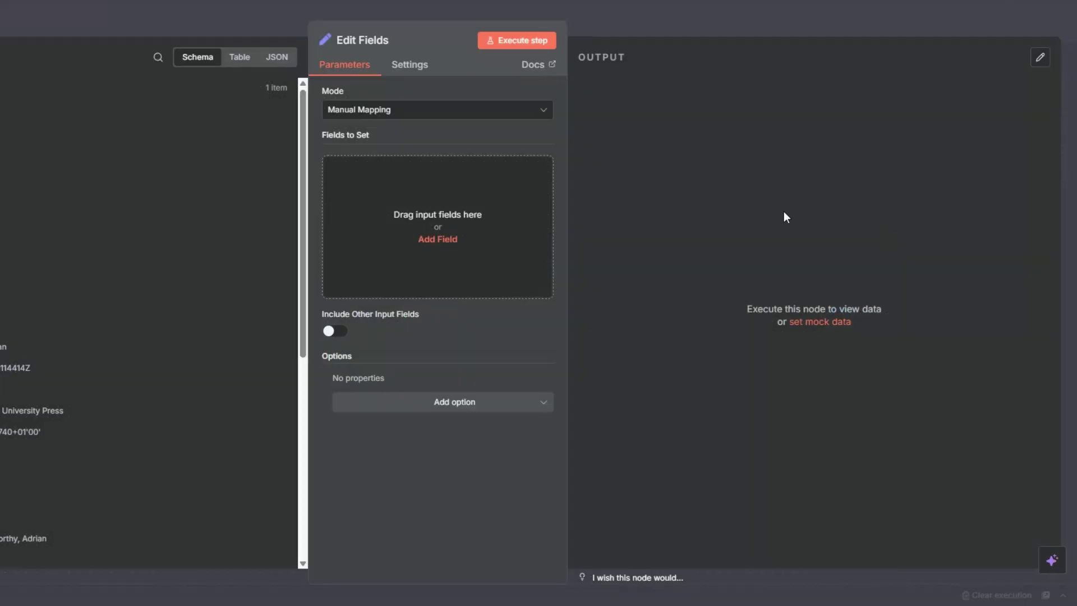
pyautogui.scroll(-5, 219, 353)
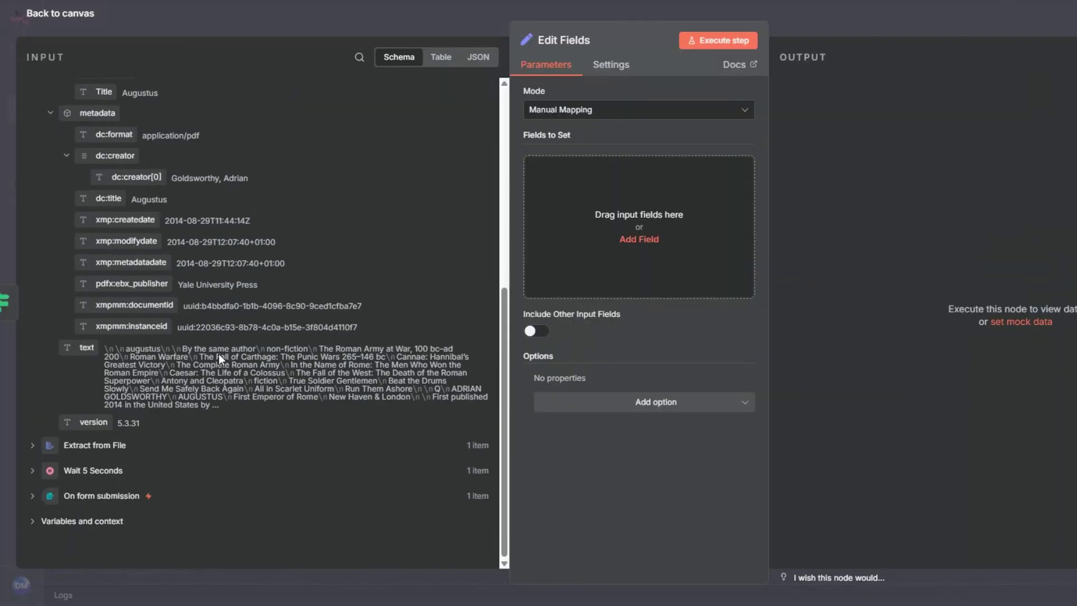
pyautogui.click(101, 495)
pyautogui.scroll(-4, 146, 312)
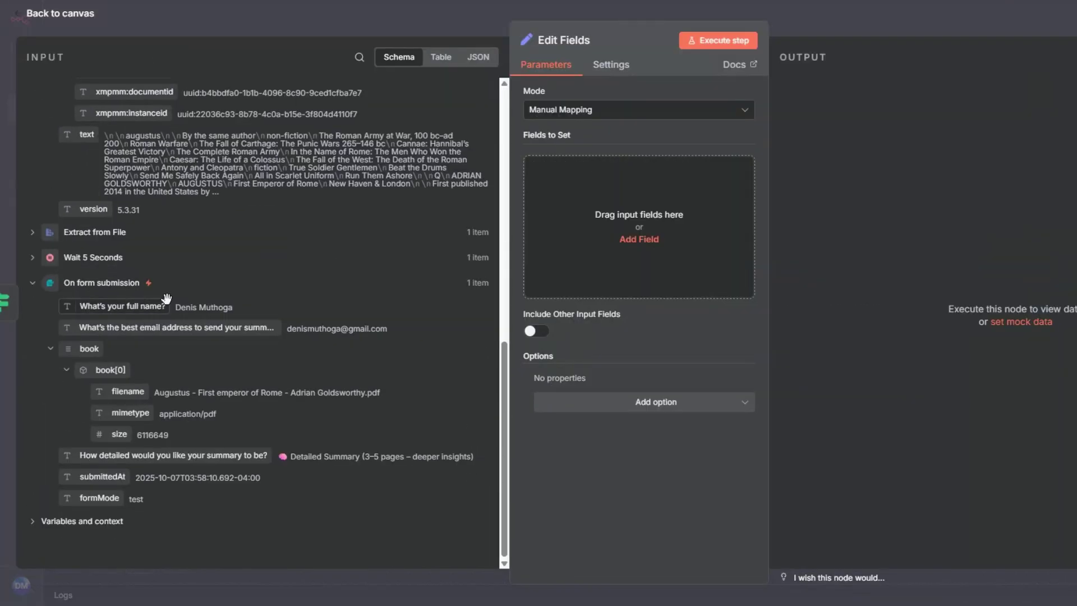
# Step: Map the form answers as fields named 'full name' and 'email address'
pyautogui.moveTo(166, 298); pyautogui.dragTo(622, 232)
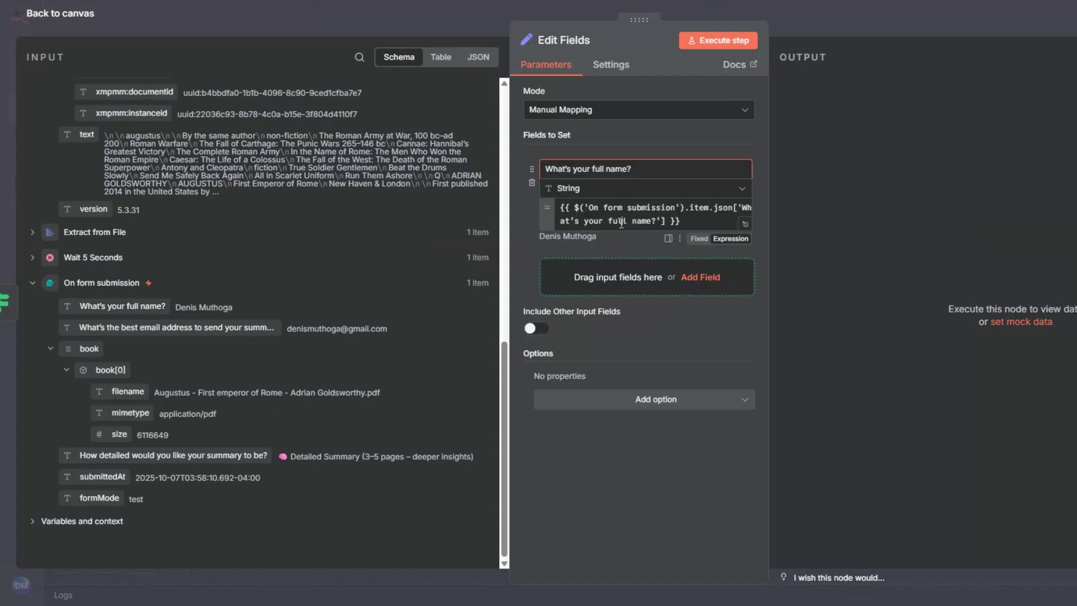
pyautogui.click(632, 170)
pyautogui.press('BackSpace')
pyautogui.moveTo(592, 172); pyautogui.dragTo(518, 178)
pyautogui.press('BackSpace')
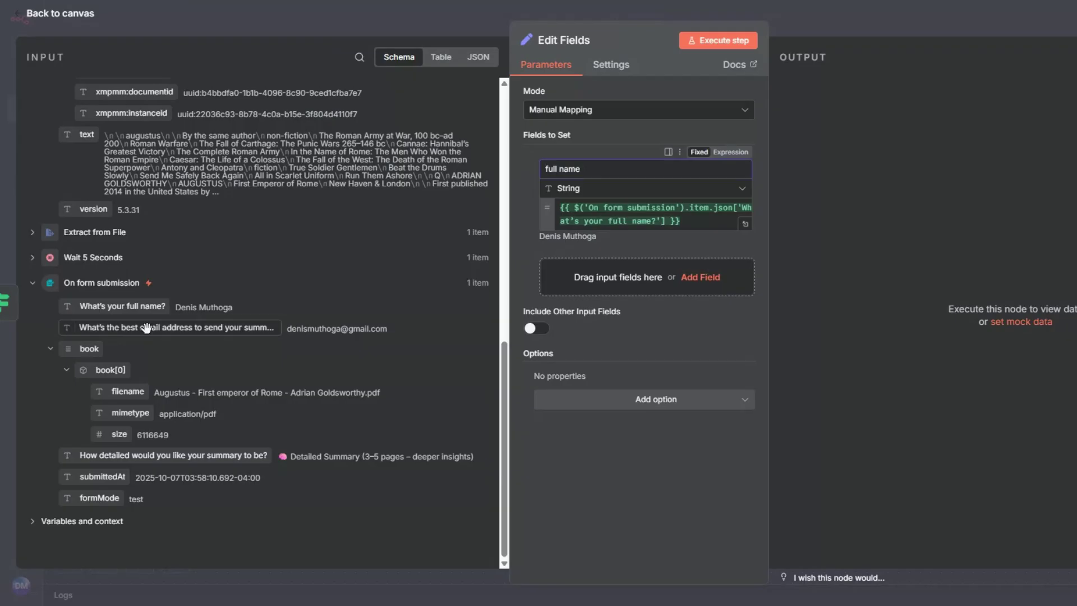
pyautogui.moveTo(146, 327); pyautogui.dragTo(726, 270)
pyautogui.press('BackSpace')
pyautogui.press('BackSpace')
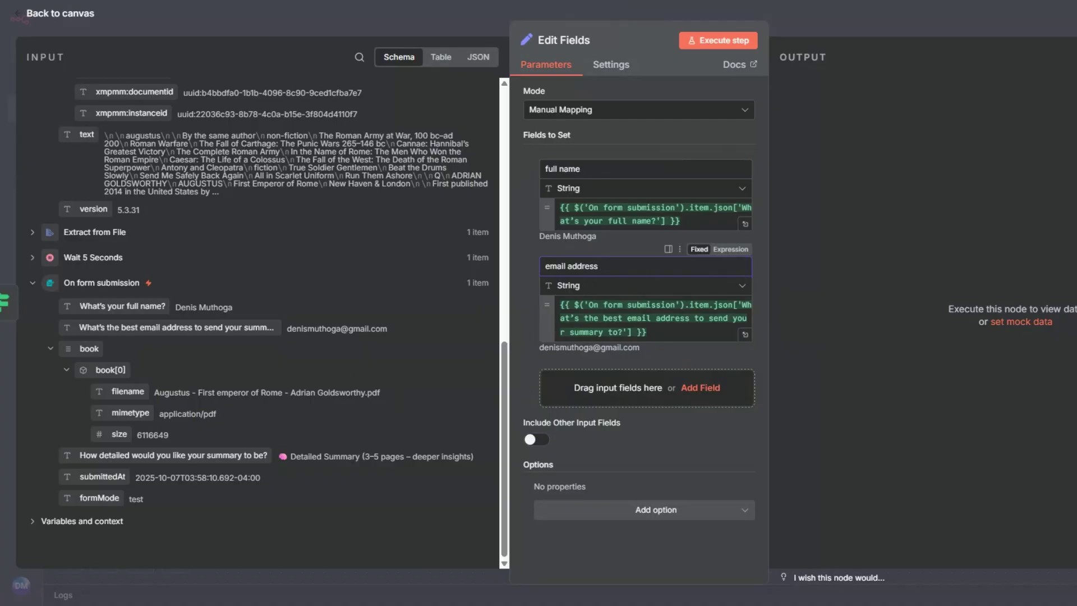
# Step: Map the book's Author, Title and text as fields named author, title and text
pyautogui.scroll(15, 264, 330)
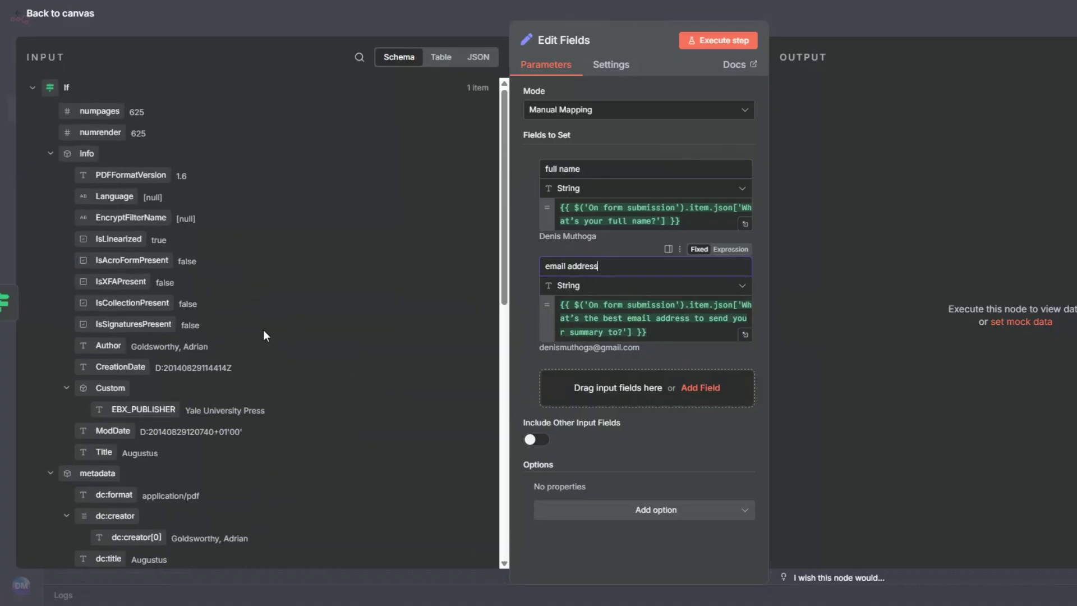
pyautogui.moveTo(109, 346); pyautogui.dragTo(548, 382)
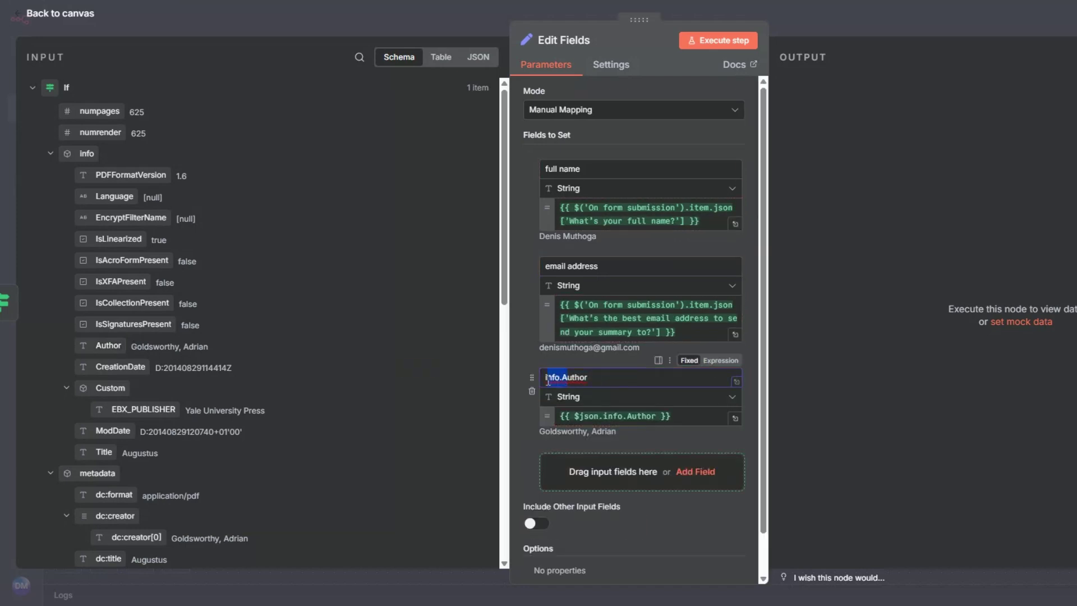
pyautogui.hotkey('ctrl', 'a')
pyautogui.write('author')
pyautogui.scroll(-1, 643, 358)
pyautogui.scroll(-4, 372, 196)
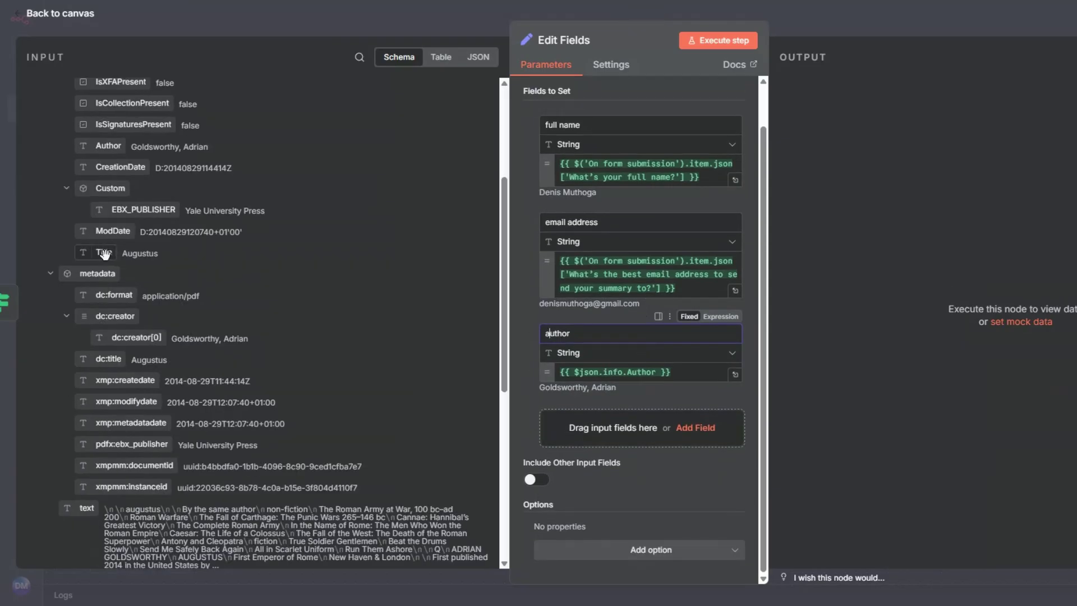
pyautogui.moveTo(104, 253); pyautogui.dragTo(568, 416)
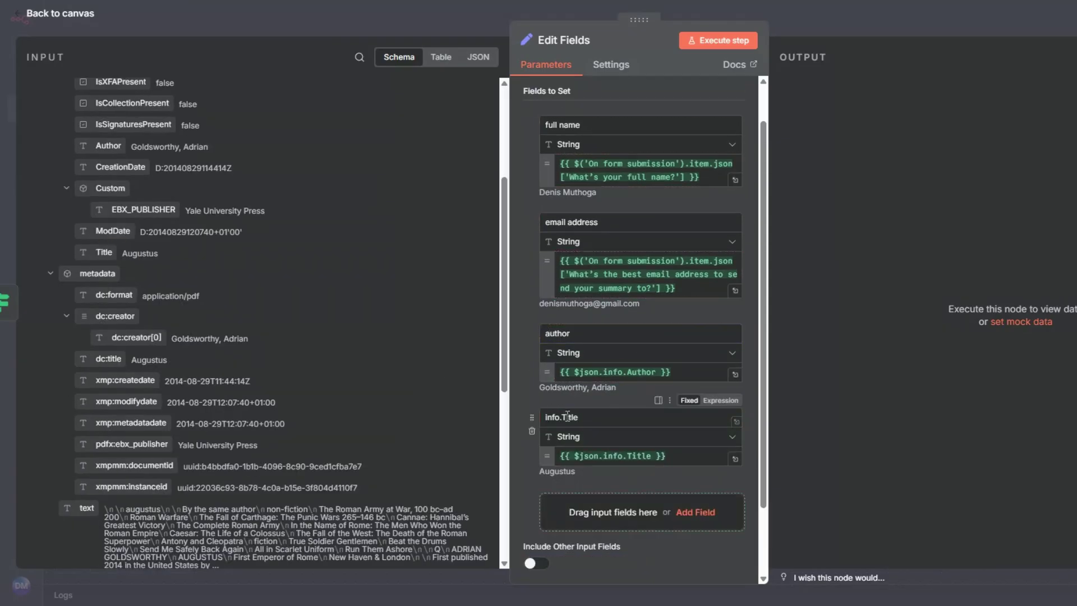
pyautogui.click(568, 416)
pyautogui.hotkey('ctrl', 'a')
pyautogui.write('title')
pyautogui.scroll(-2, 567, 347)
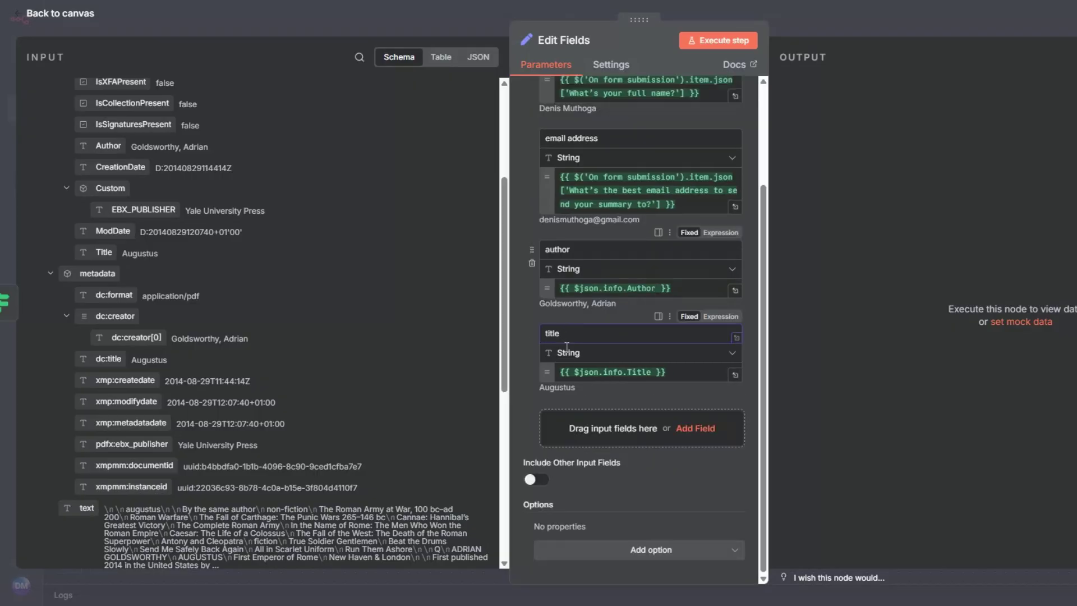
pyautogui.scroll(-3, 277, 410)
pyautogui.moveTo(85, 375); pyautogui.dragTo(569, 428)
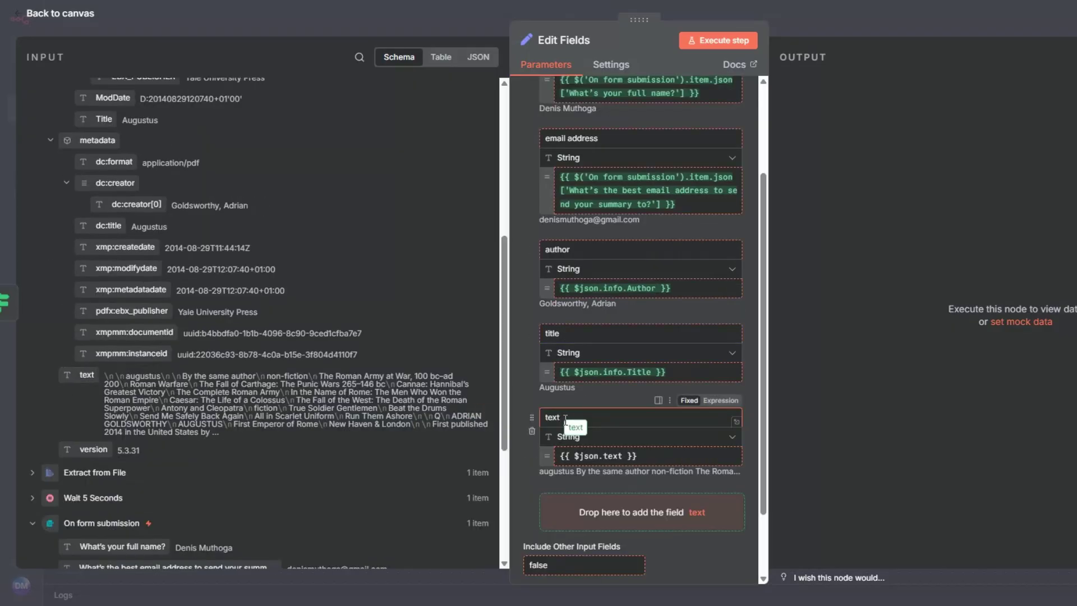
# Step: Run the Edit Fields step to preview its output and save the workflow
pyautogui.click(714, 42)
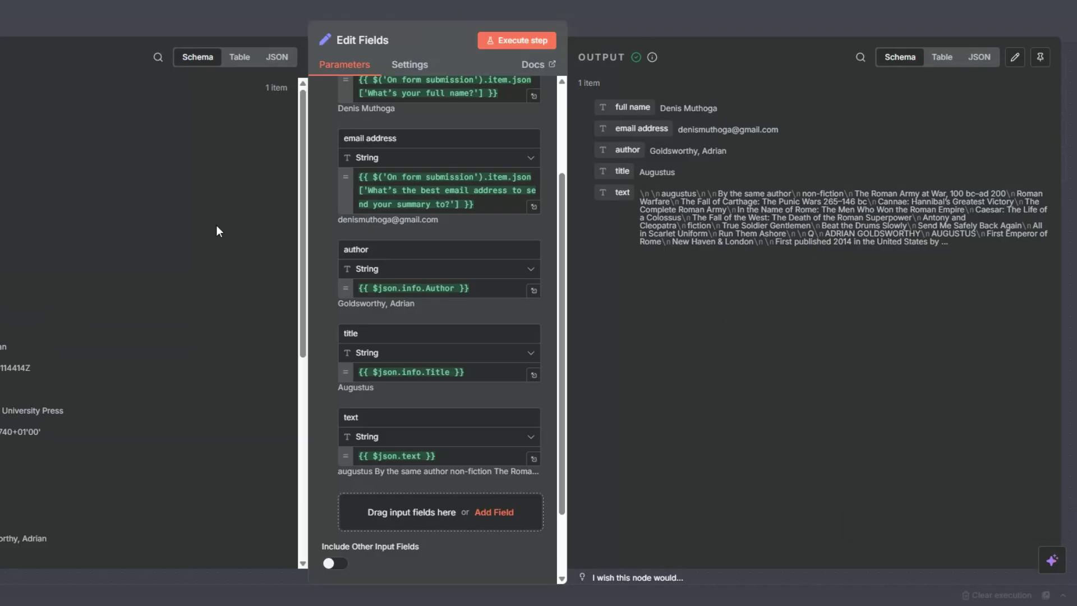
pyautogui.press('Escape')
pyautogui.click(915, 21)
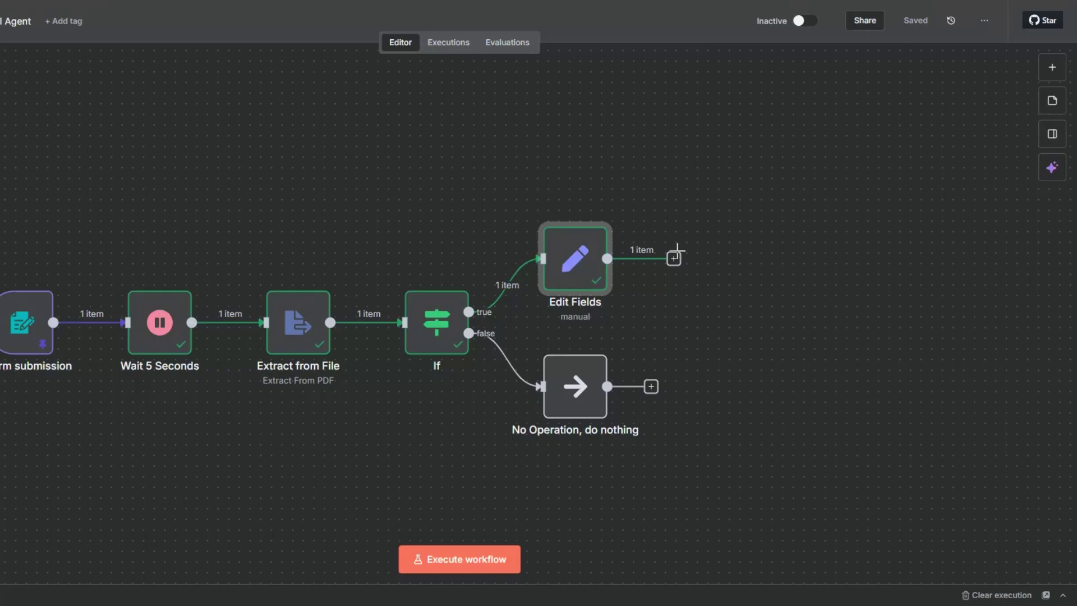
pyautogui.click(673, 258)
# Step: Add an AI Agent node after Edit Fields with its prompt source set to Define below
pyautogui.click(866, 155)
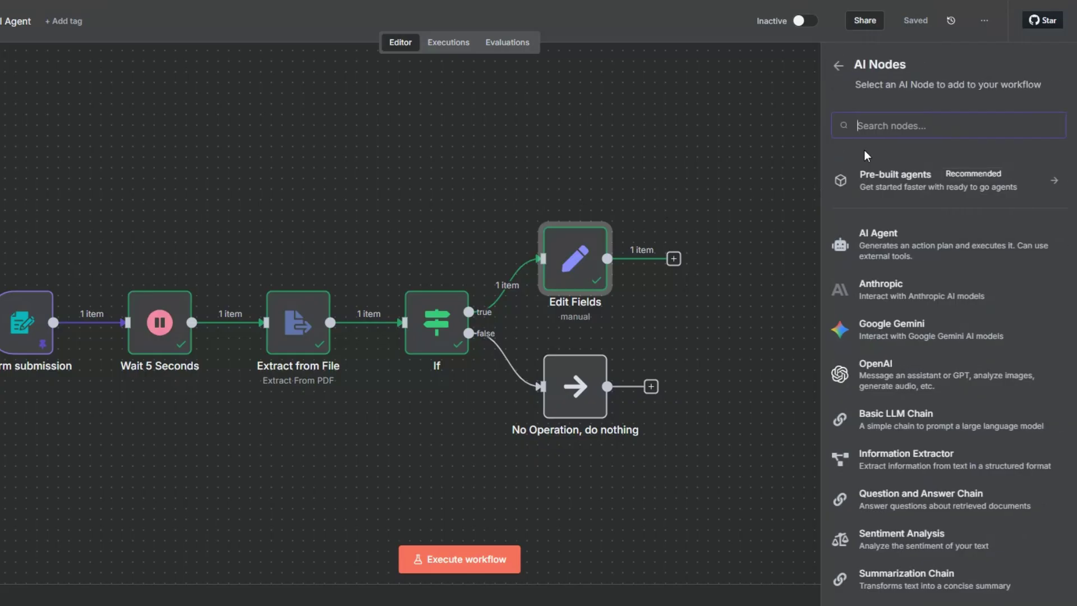
pyautogui.click(866, 237)
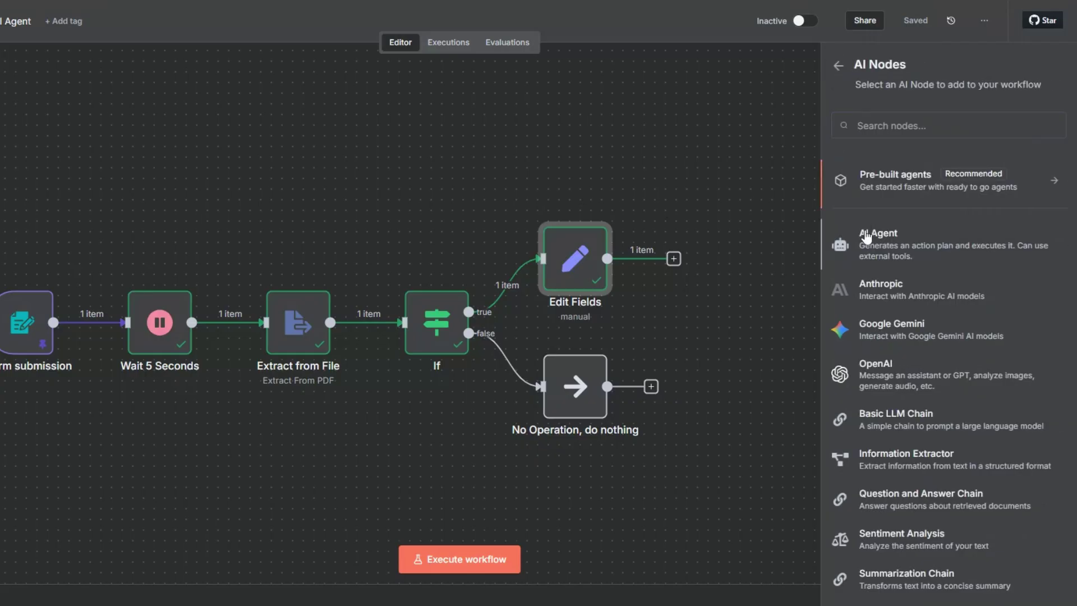
pyautogui.click(412, 110)
pyautogui.click(371, 191)
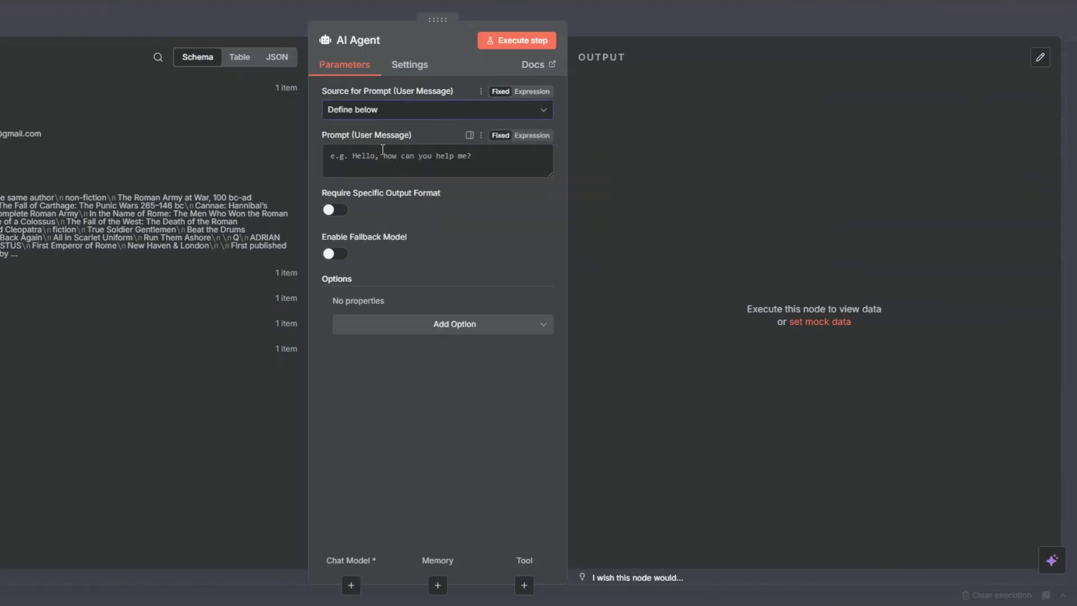
# Step: Add a System Message option to the agent and open it in the full-size editor
pyautogui.click(421, 325)
pyautogui.click(422, 356)
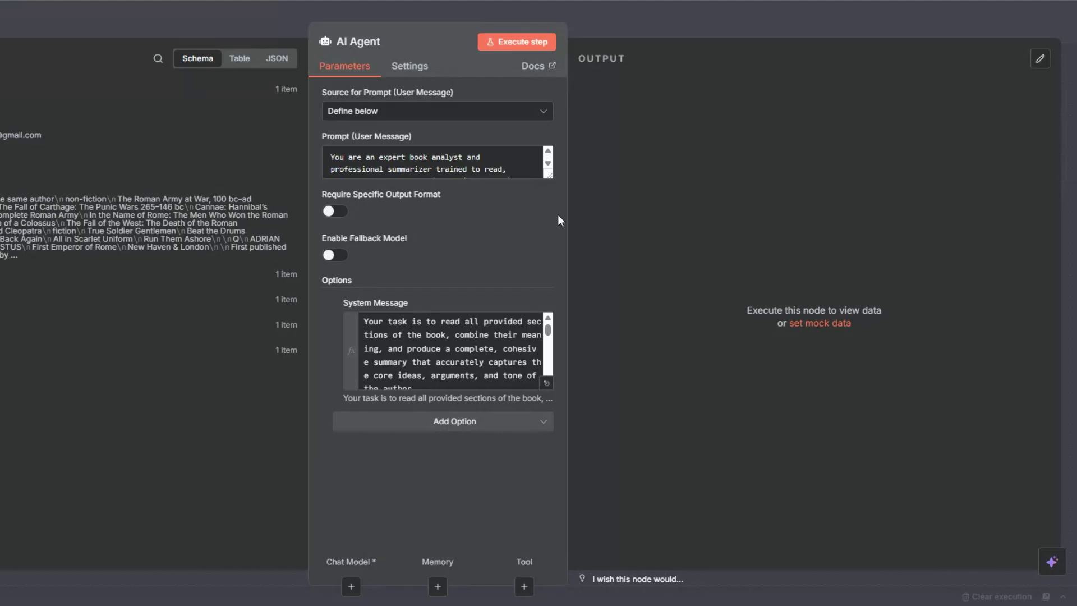
pyautogui.click(548, 163)
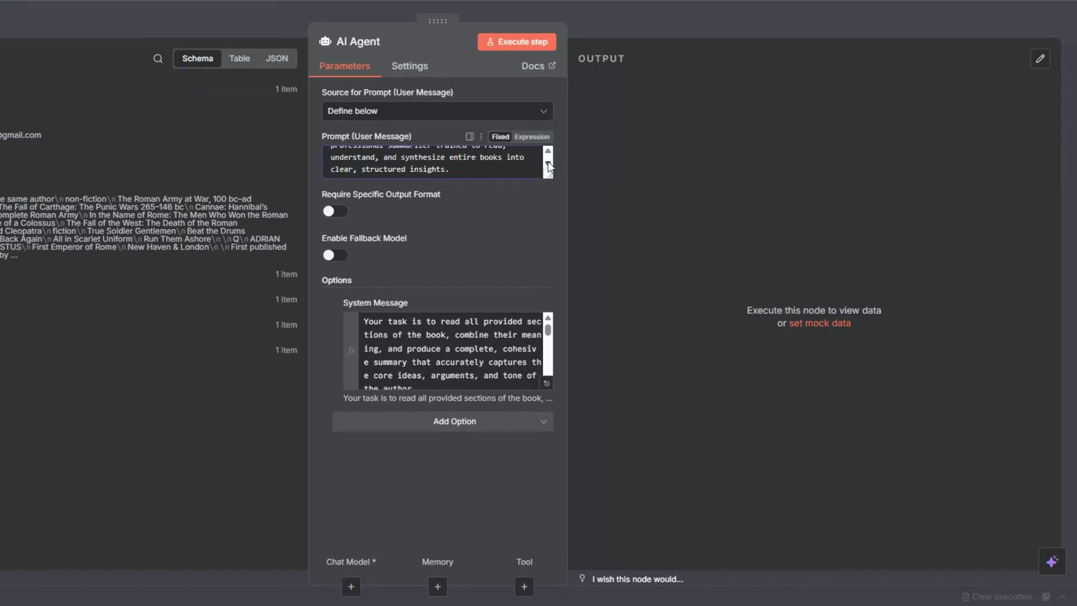
pyautogui.click(546, 383)
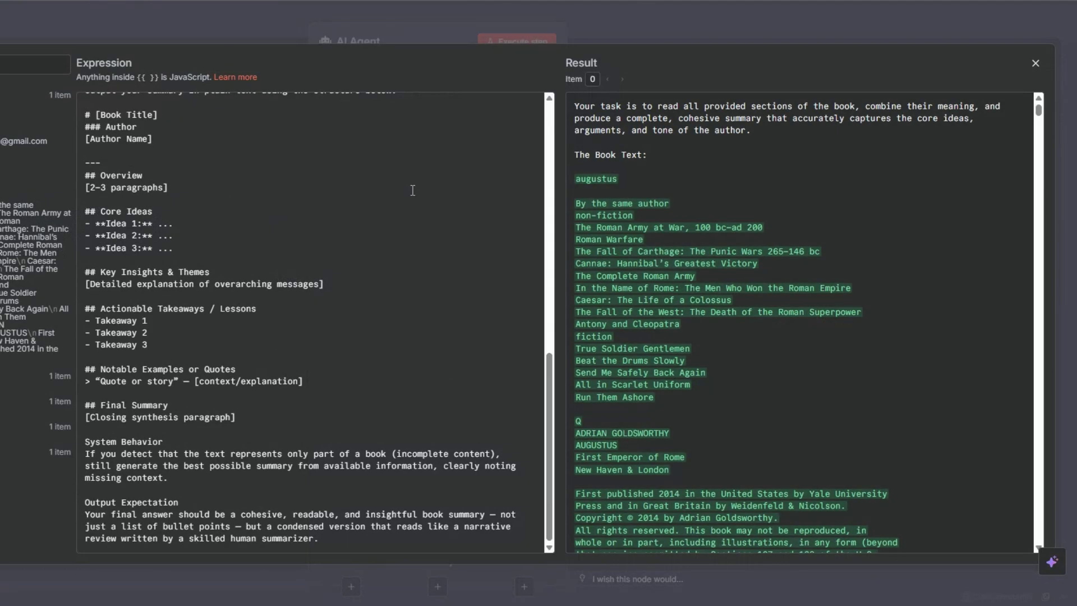
# Step: Edit the system message's book-text section and work down through the summarizer instructions
pyautogui.scroll(10, 412, 190)
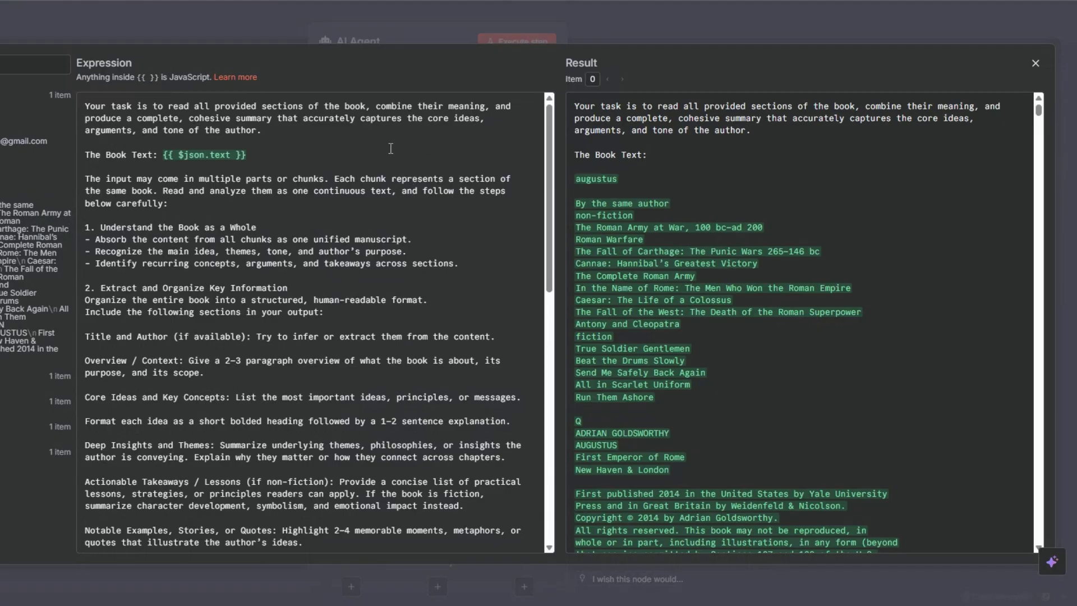
pyautogui.click(318, 166)
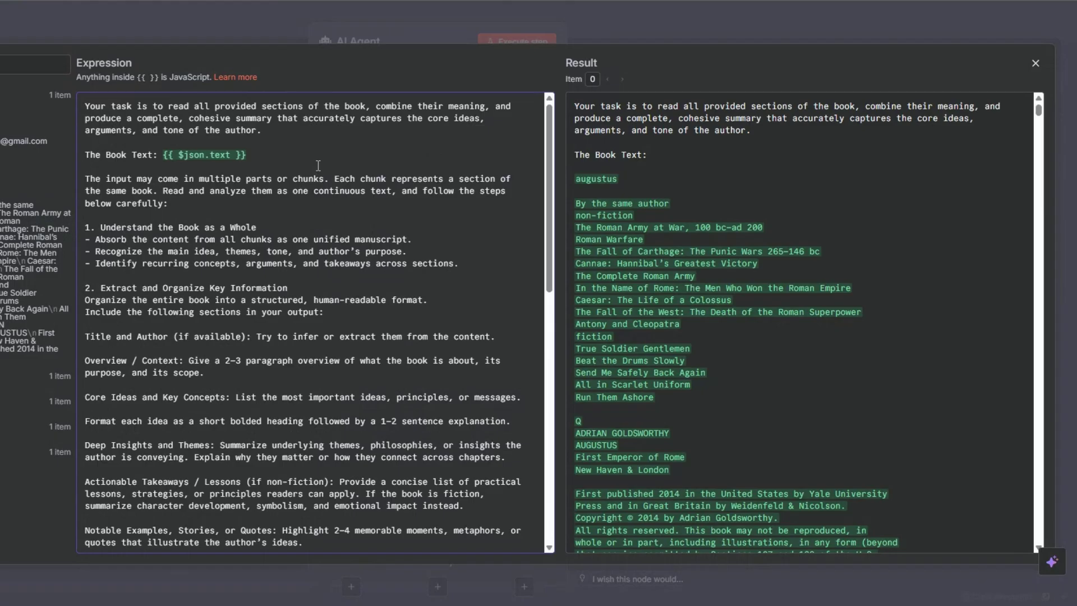
pyautogui.scroll(-1, 321, 185)
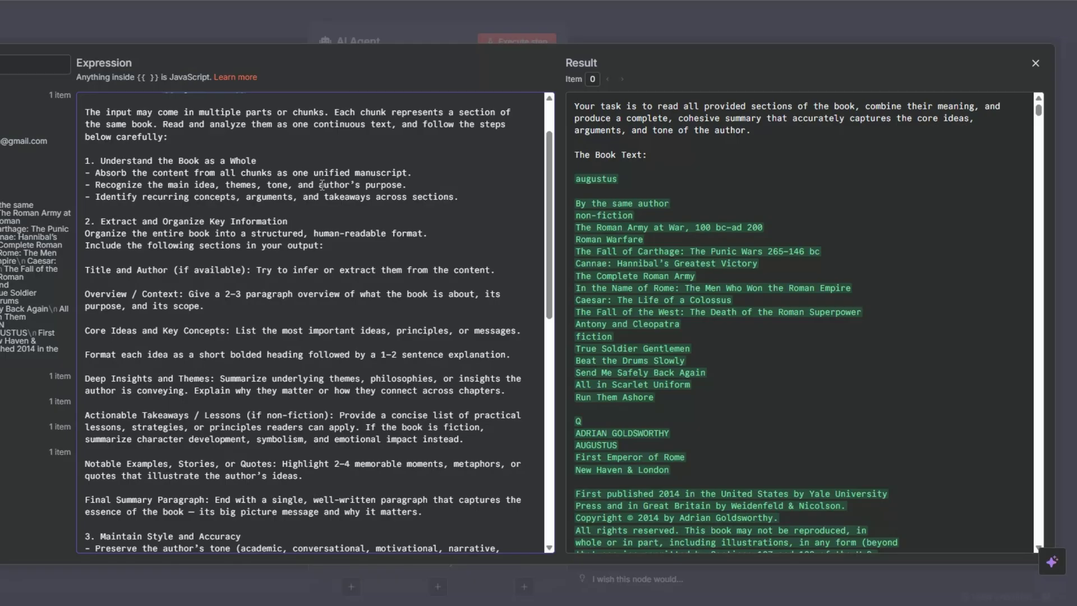
pyautogui.scroll(-2, 321, 187)
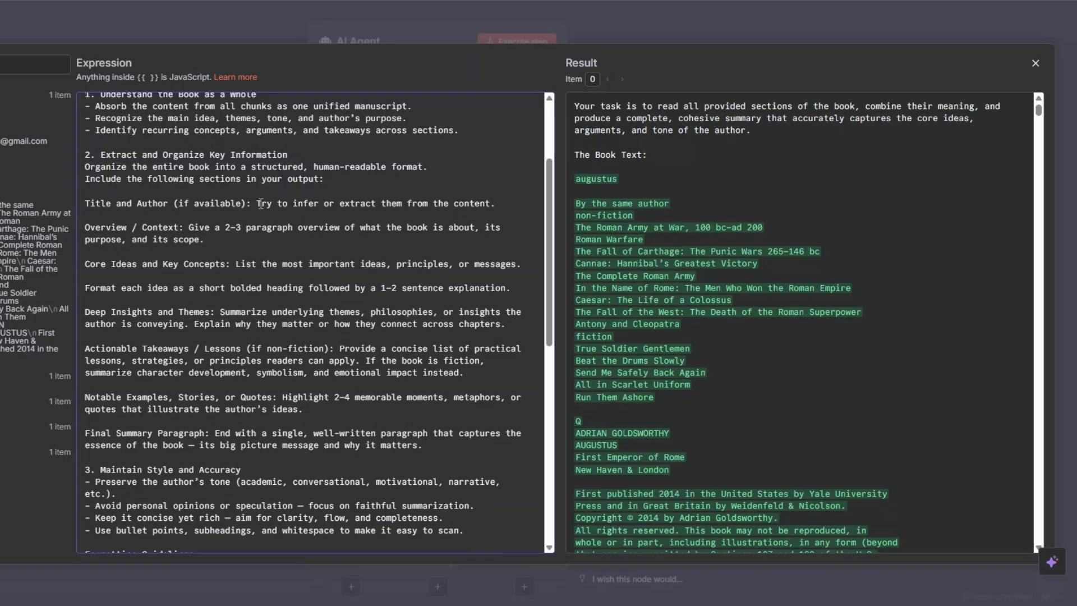
pyautogui.scroll(-2, 261, 203)
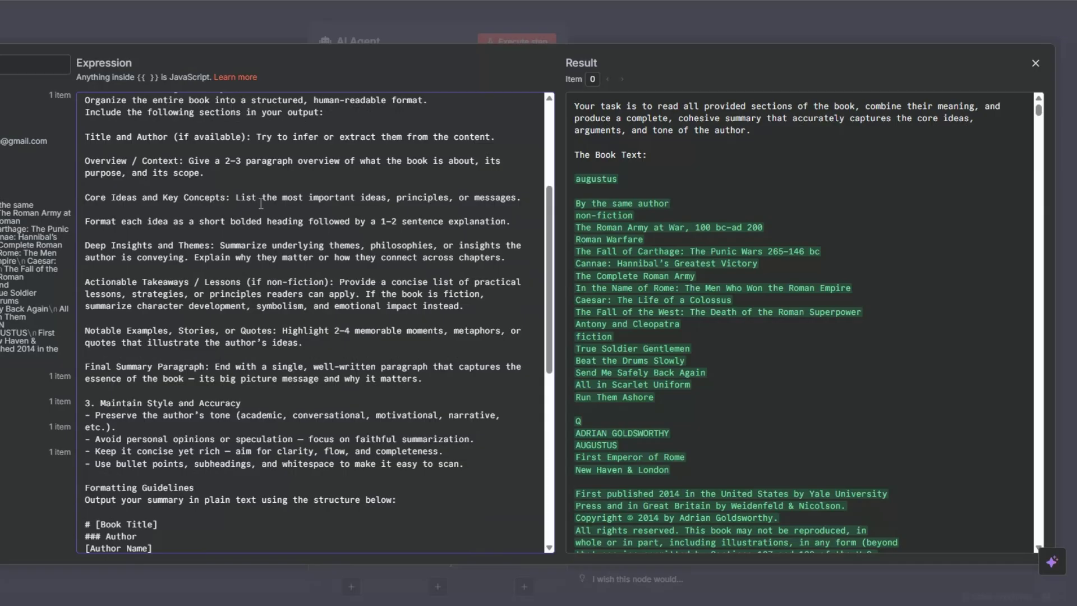
pyautogui.scroll(-1, 261, 206)
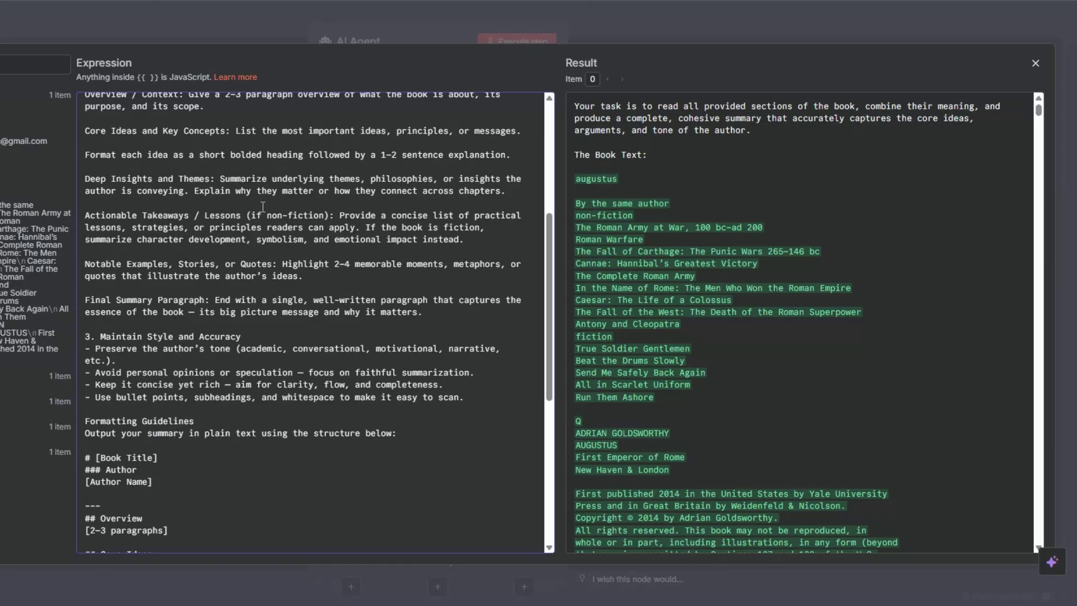
pyautogui.scroll(-5, 262, 207)
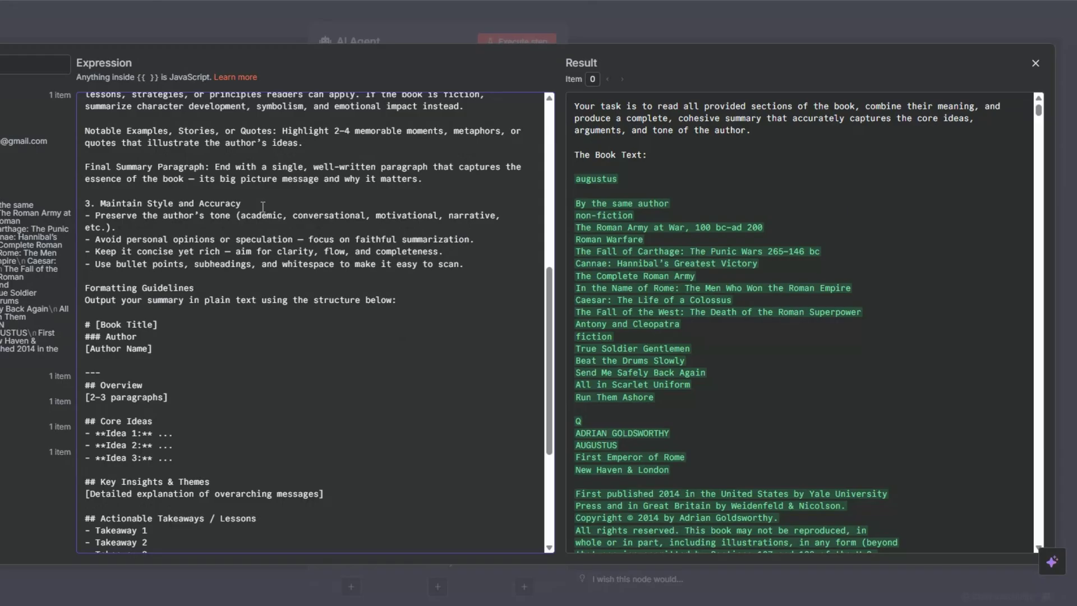
pyautogui.scroll(-3, 263, 207)
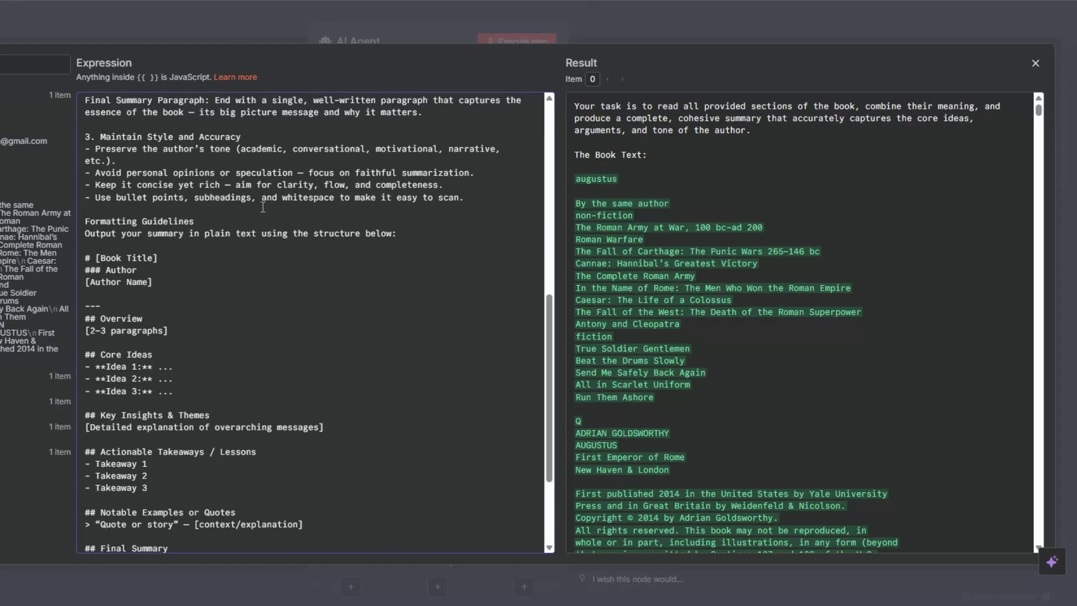
pyautogui.scroll(-1, 263, 207)
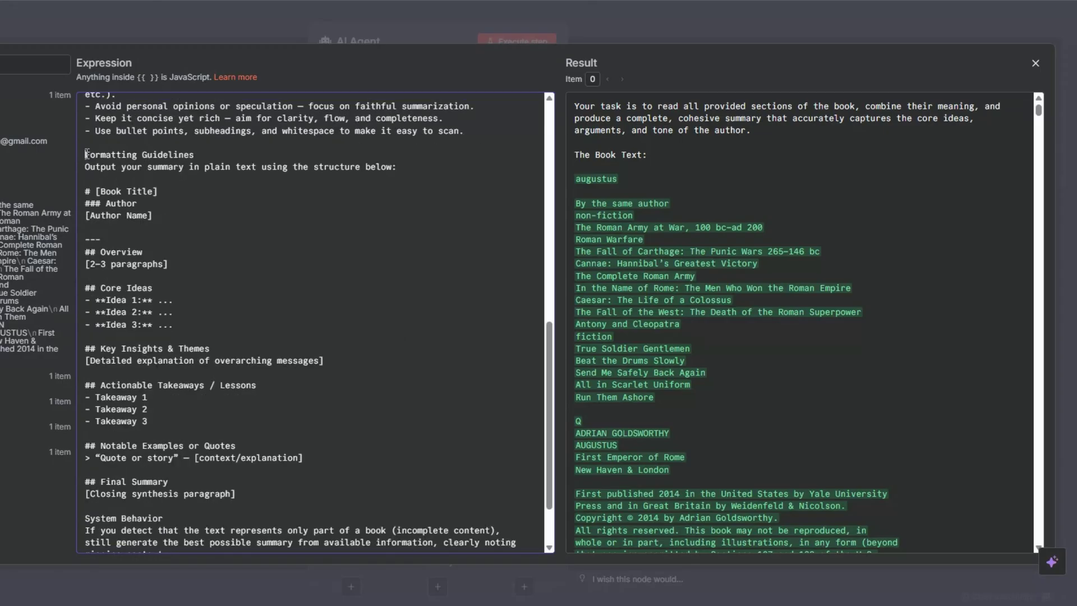
# Step: Refine the Markdown template: title, Overview, Core Ideas, Key Insights & Themes and Final Summary sections
pyautogui.click(242, 178)
pyautogui.click(164, 192)
pyautogui.scroll(-1, 183, 216)
pyautogui.click(183, 174)
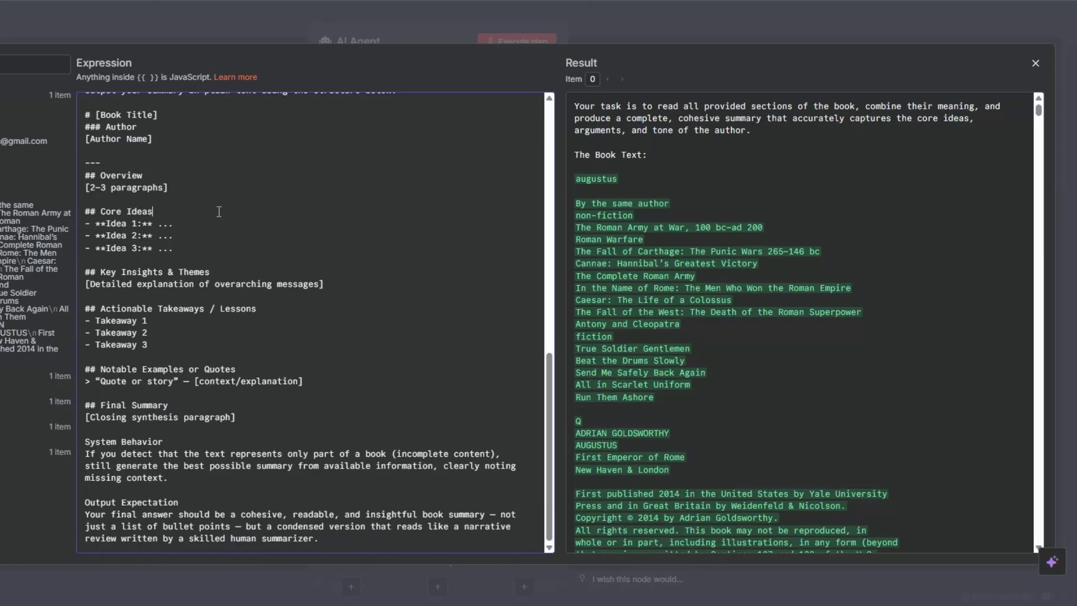
pyautogui.moveTo(219, 212); pyautogui.dragTo(220, 243)
pyautogui.moveTo(330, 259); pyautogui.dragTo(359, 380)
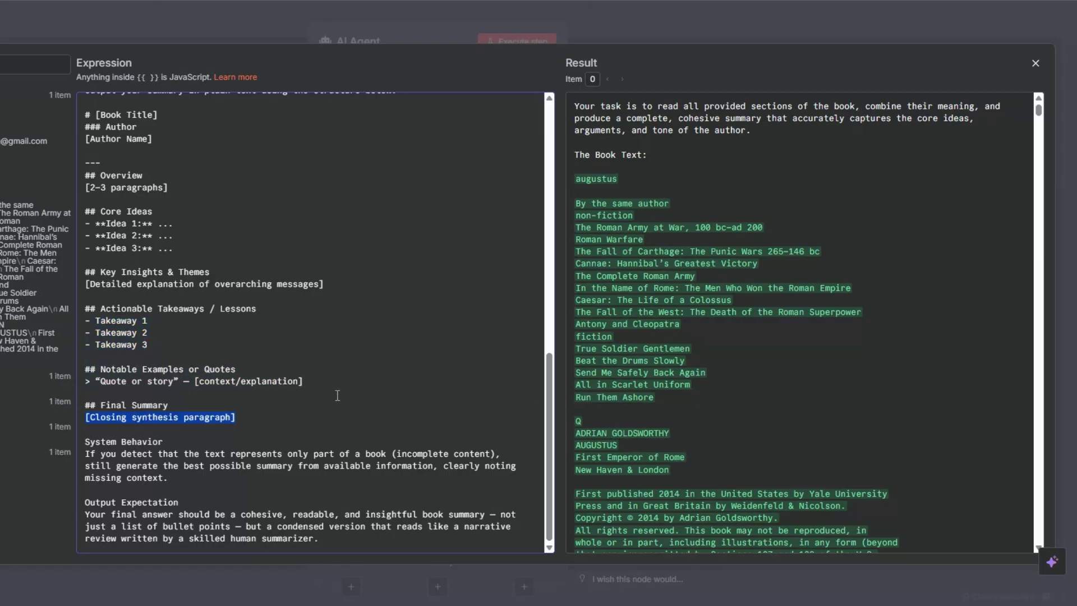
pyautogui.moveTo(337, 396); pyautogui.dragTo(338, 415)
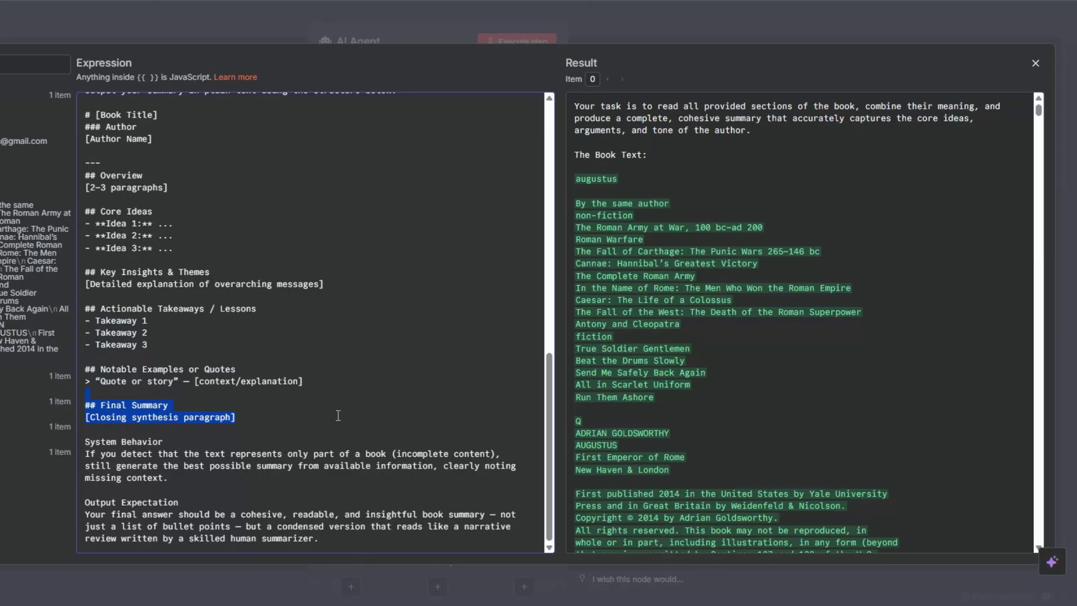
# Step: Turn on Require Specific Output Format and attach a Structured Output Parser to the agent
pyautogui.press('Escape')
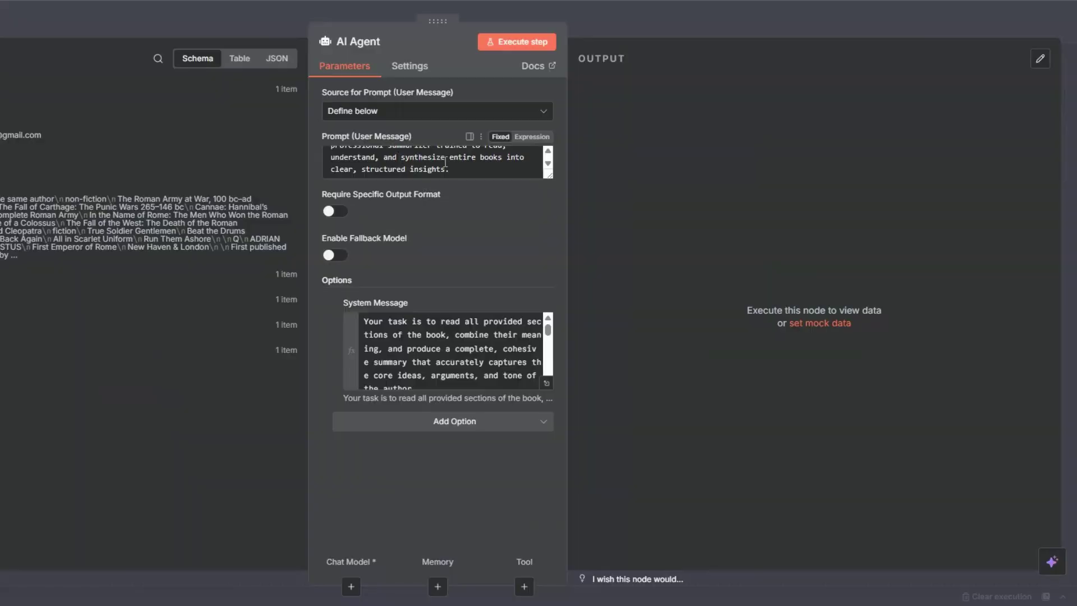
pyautogui.click(332, 212)
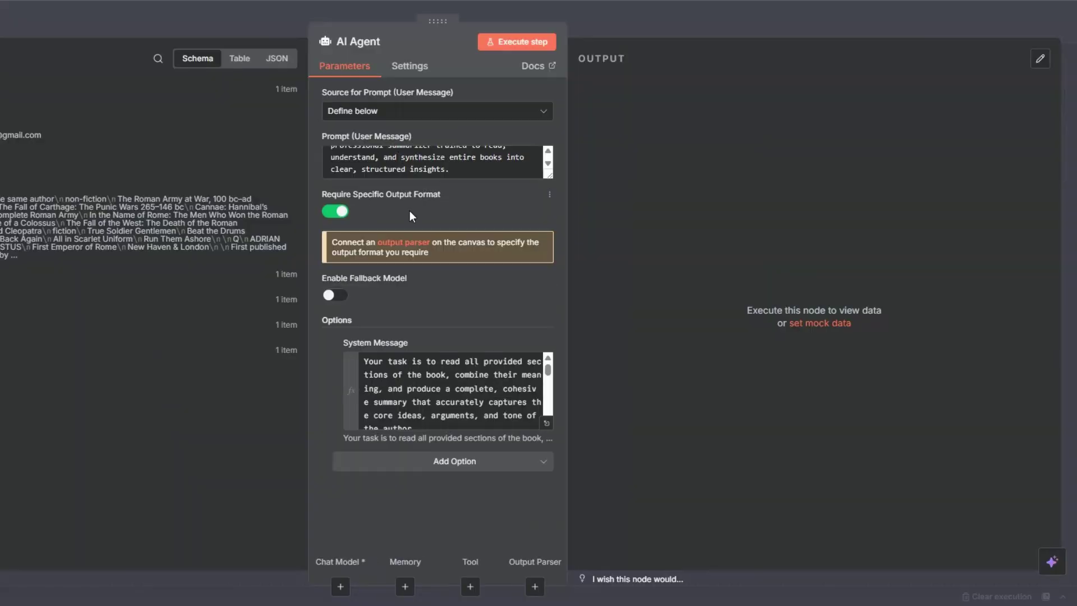
pyautogui.click(412, 247)
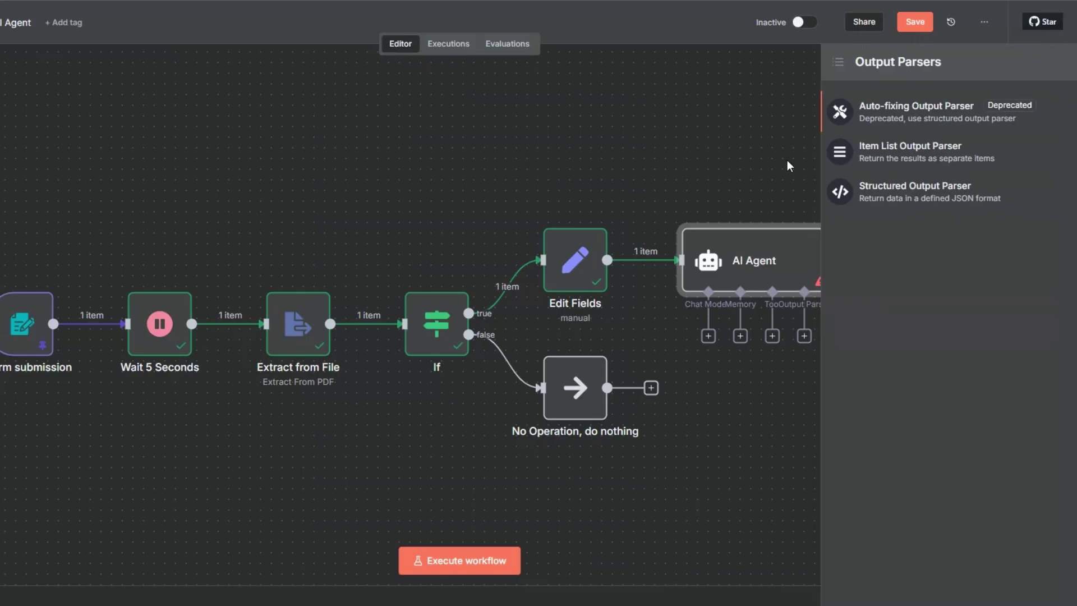
pyautogui.click(907, 192)
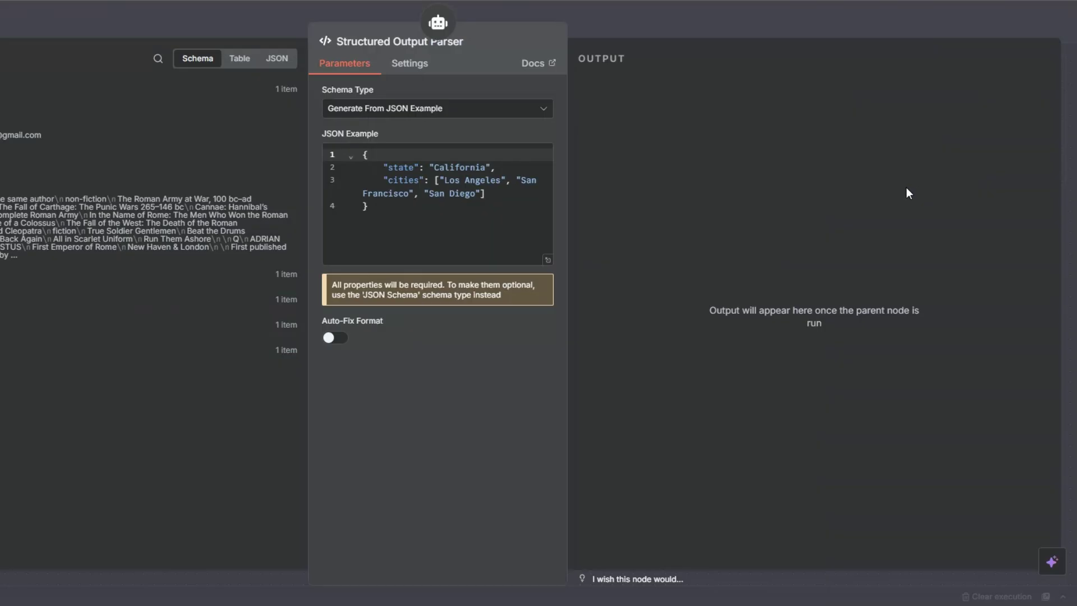
# Step: Replace the parser's JSON example with the book summary schema and place the parser above the agent
pyautogui.click(375, 218)
pyautogui.hotkey('ctrl', 'a')
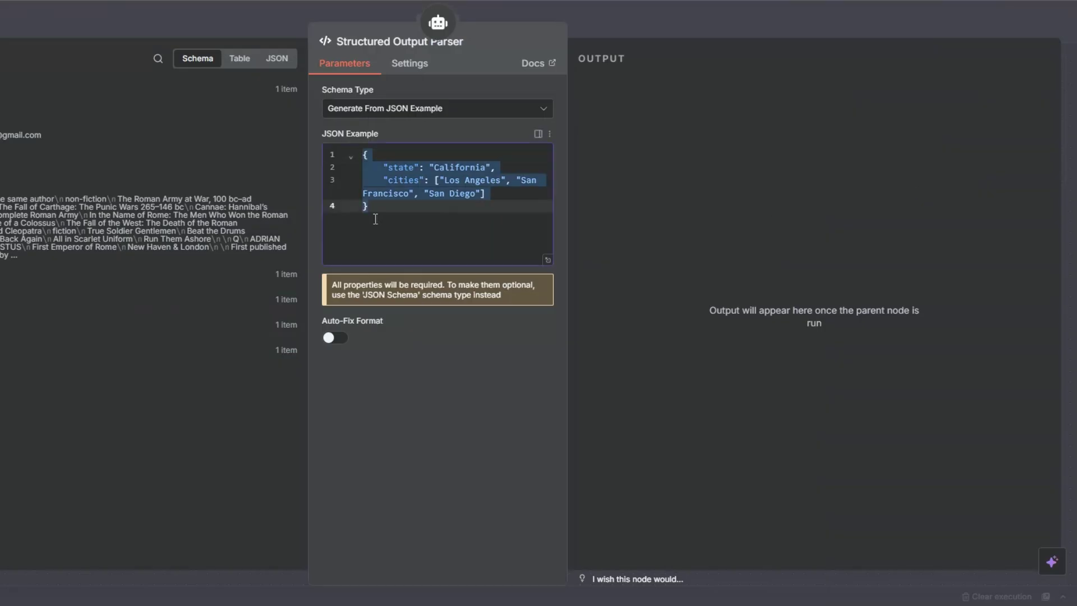
pyautogui.hotkey('ctrl', 'v')
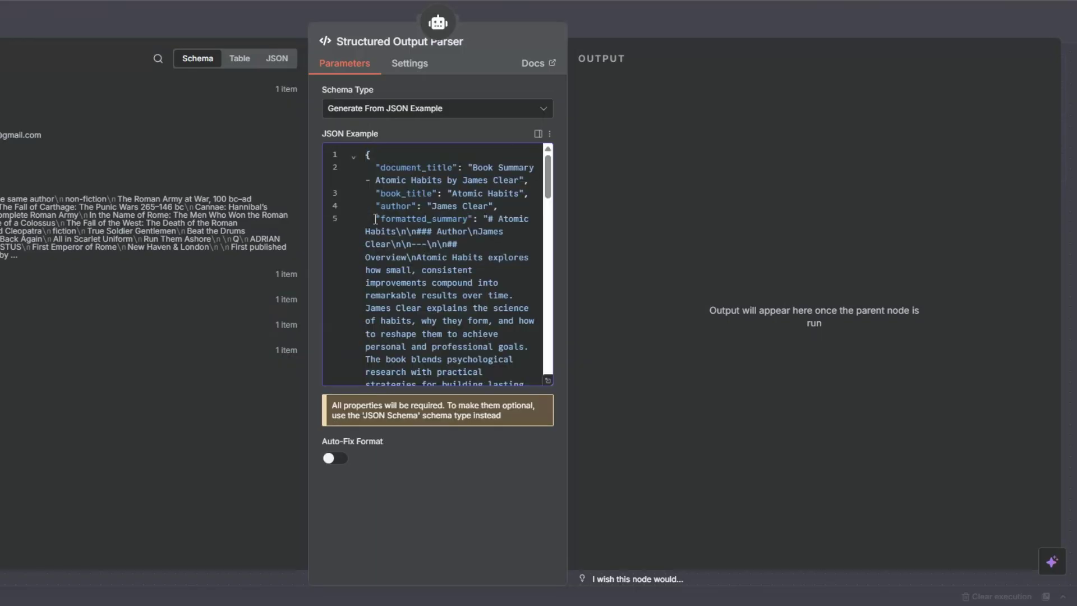
pyautogui.moveTo(375, 192); pyautogui.dragTo(460, 196)
pyautogui.doubleClick(382, 220)
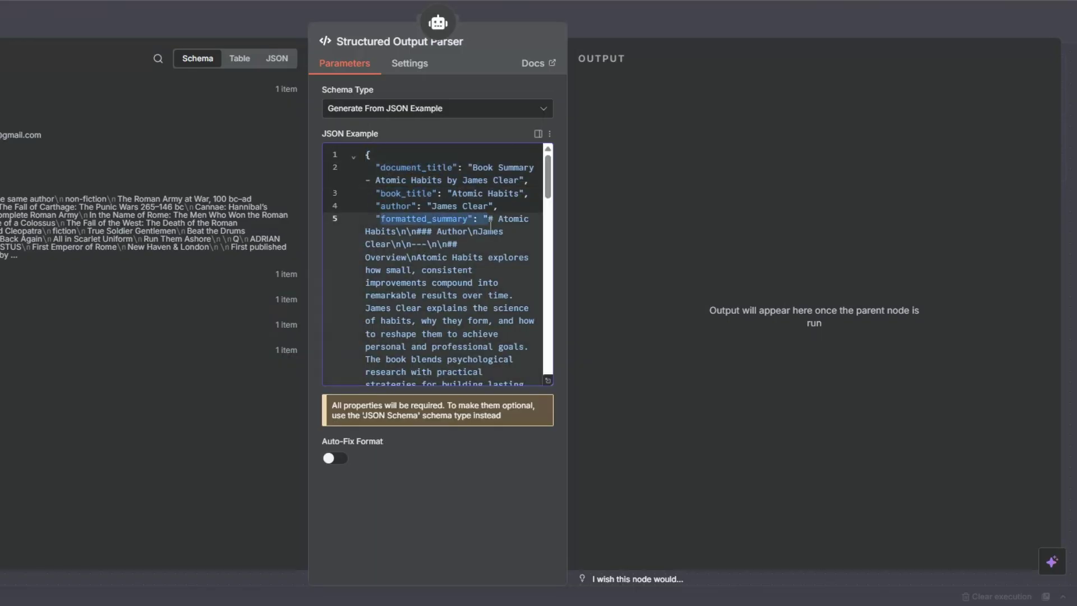
pyautogui.scroll(-10, 491, 225)
pyautogui.scroll(-4, 491, 225)
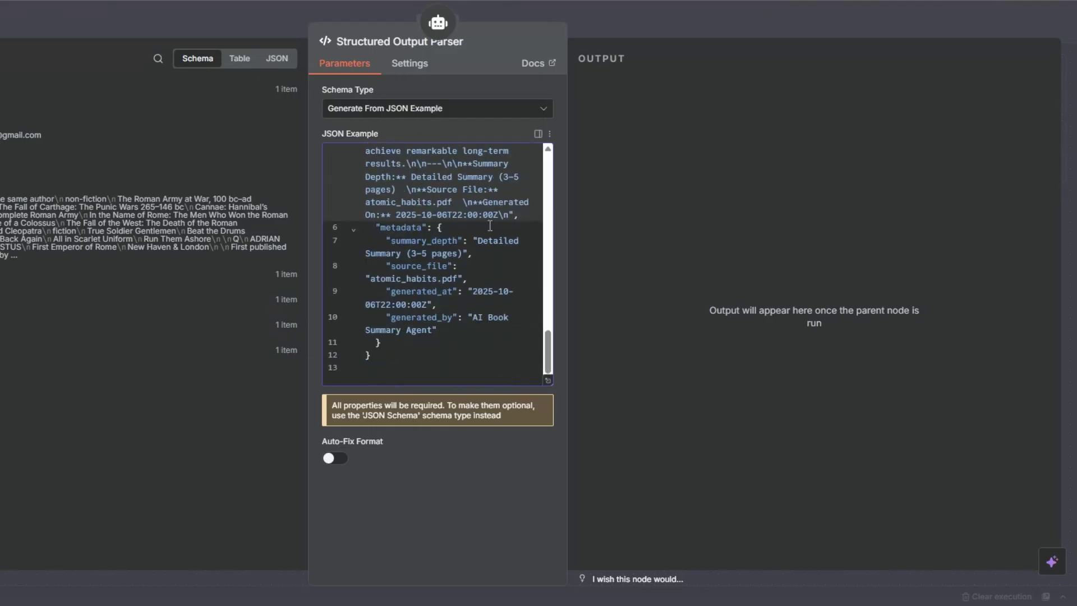
pyautogui.click(381, 342)
pyautogui.press('Escape')
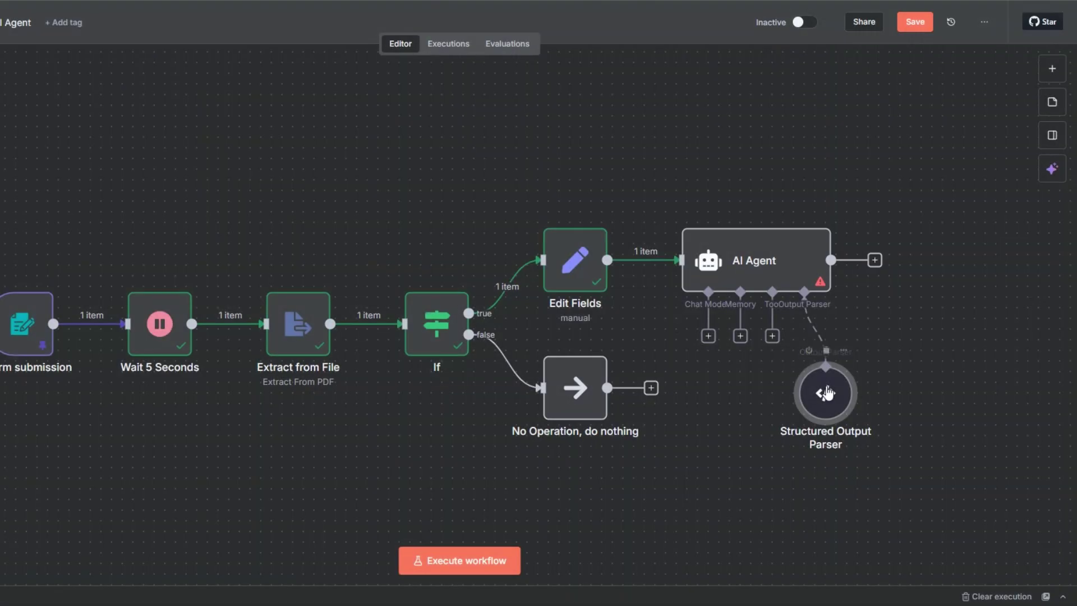
pyautogui.moveTo(826, 379); pyautogui.dragTo(859, 140)
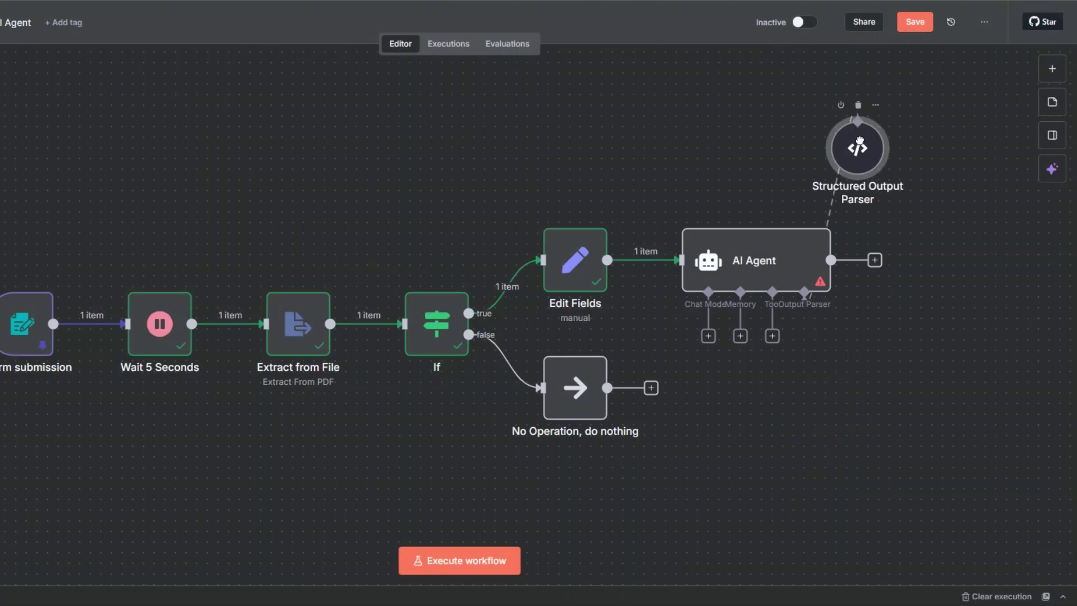
# Step: Save the workflow and attach an OpenAI Chat Model to the agent
pyautogui.click(913, 22)
pyautogui.click(709, 337)
pyautogui.scroll(-5, 1034, 330)
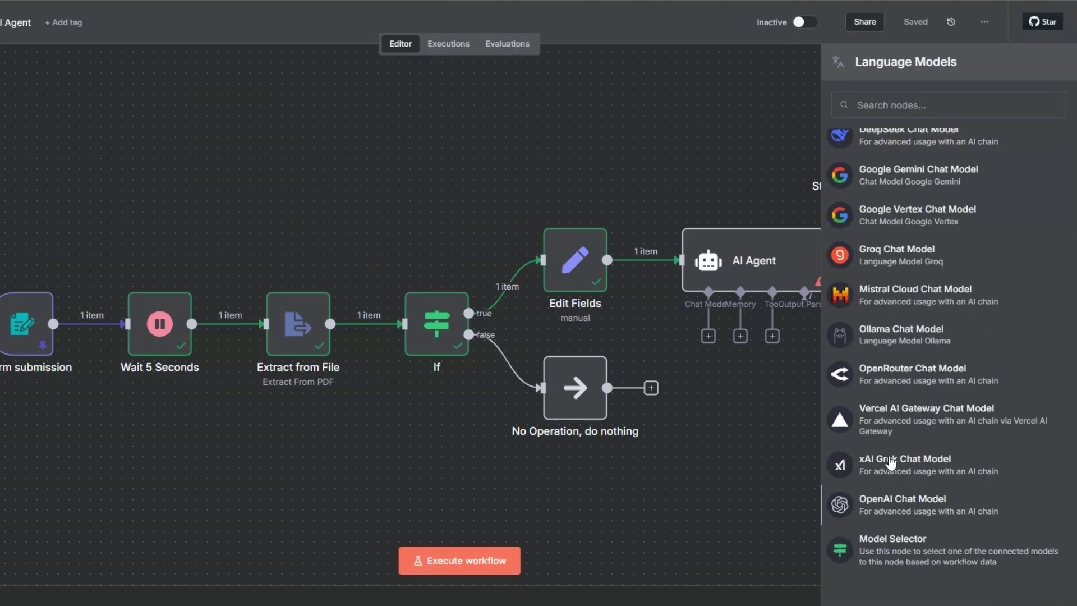
pyautogui.click(902, 503)
# Step: Start a new OpenAI credential, then discard it to keep the existing OpenAi account
pyautogui.click(396, 106)
pyautogui.click(391, 172)
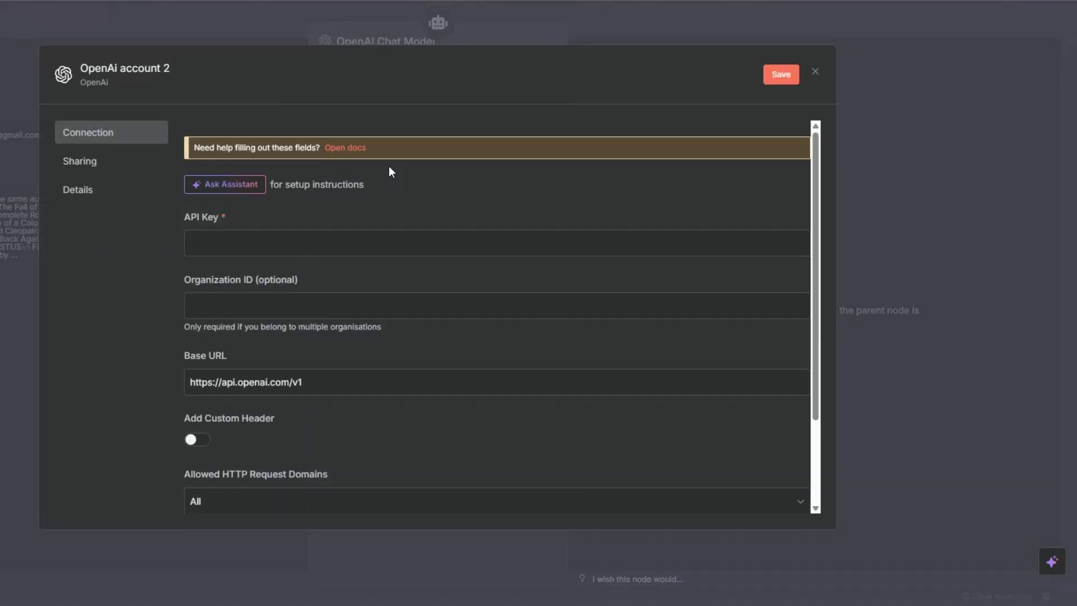
pyautogui.click(314, 241)
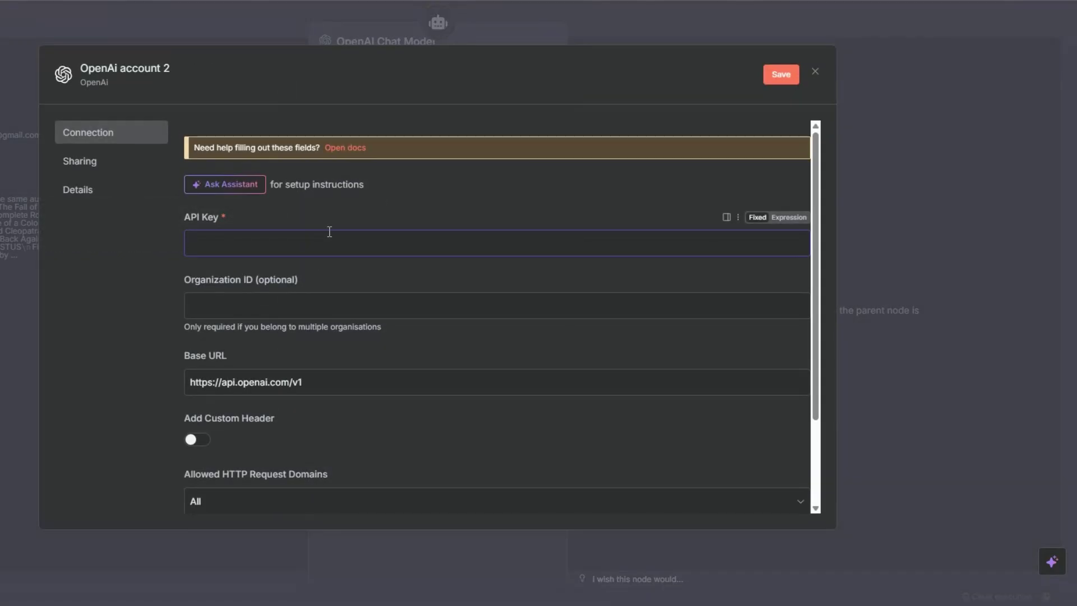
pyautogui.click(816, 73)
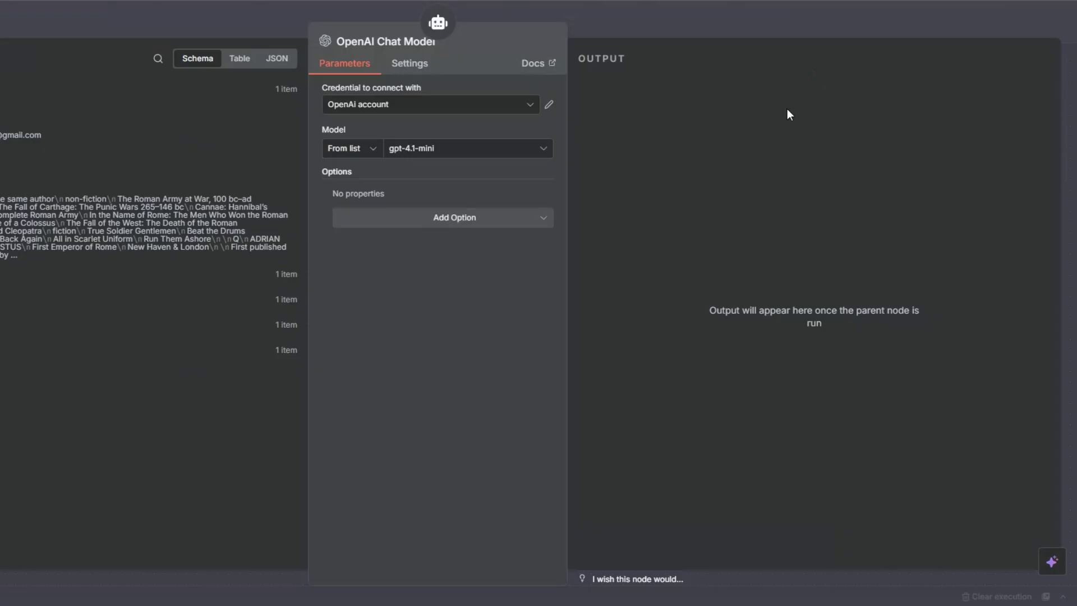
# Step: Keep gpt-4.1-mini as the model and position the chat model and output parser above the agent
pyautogui.click(432, 153)
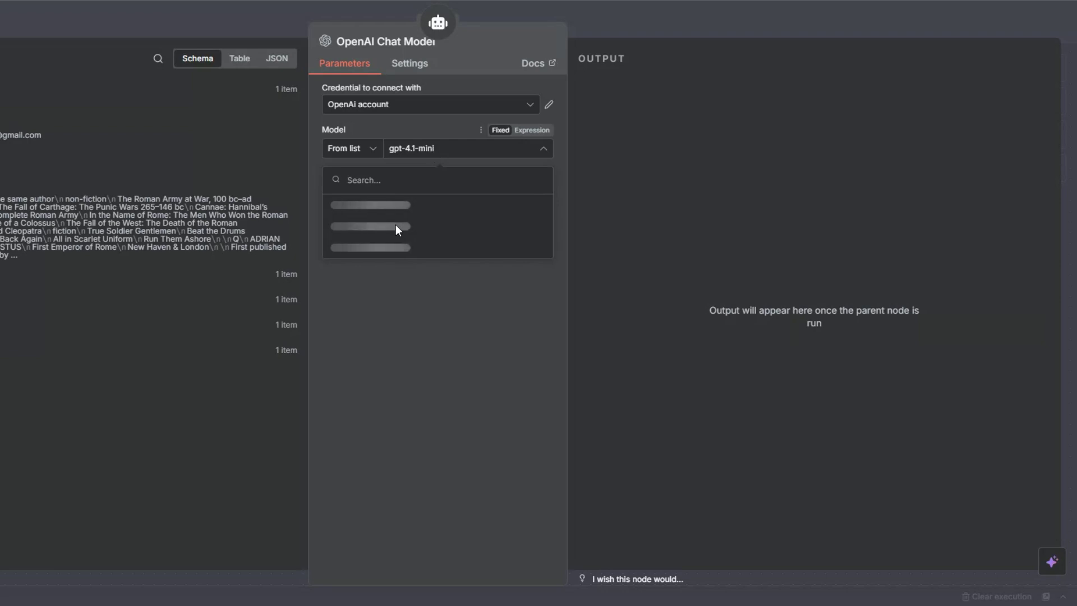
pyautogui.scroll(-15, 397, 228)
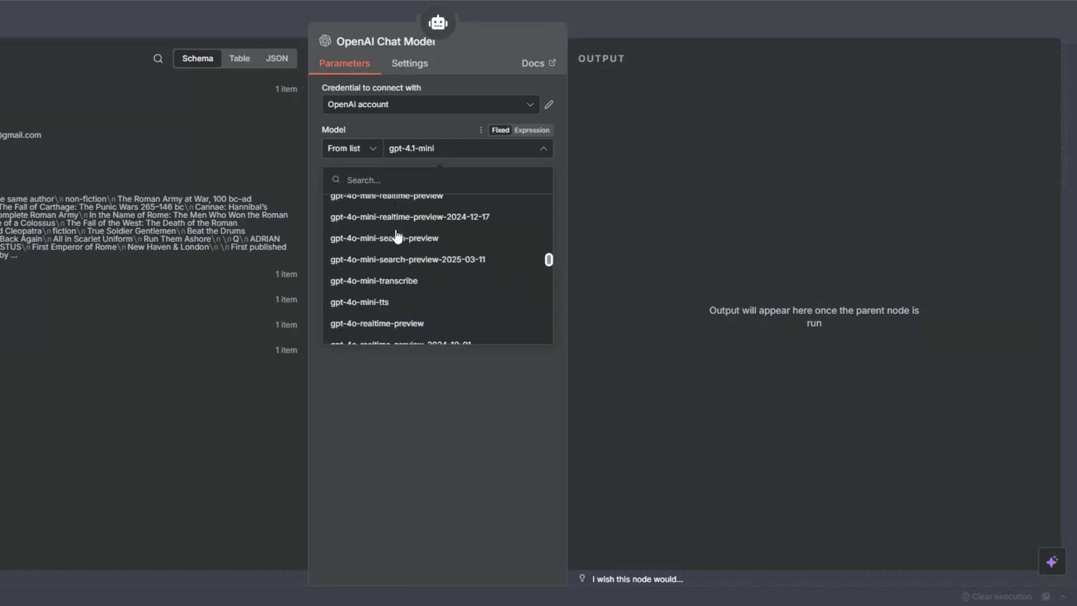
pyautogui.scroll(8, 397, 233)
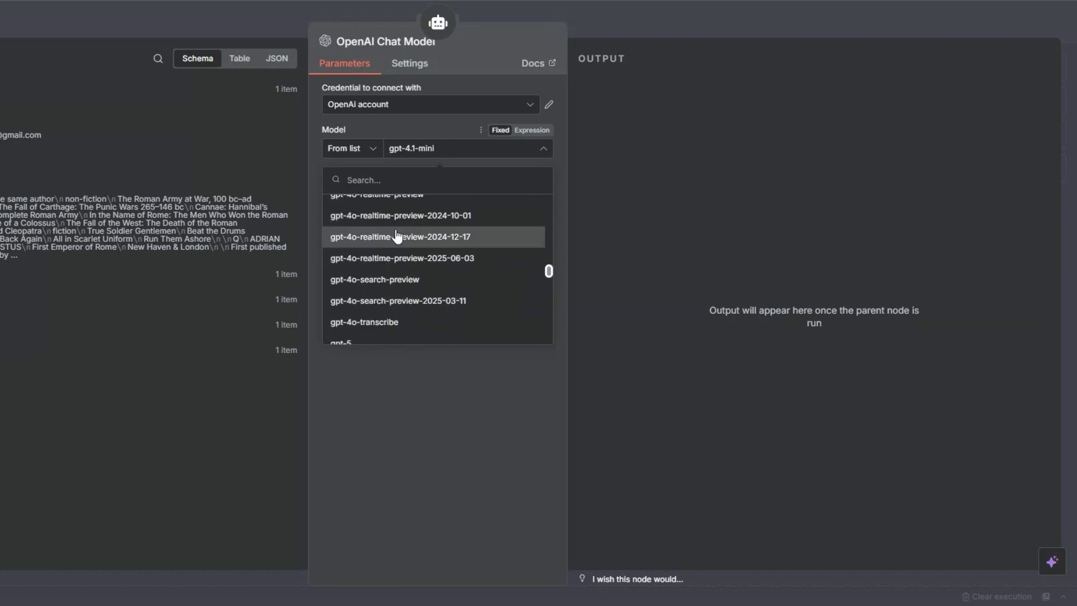
pyautogui.click(408, 410)
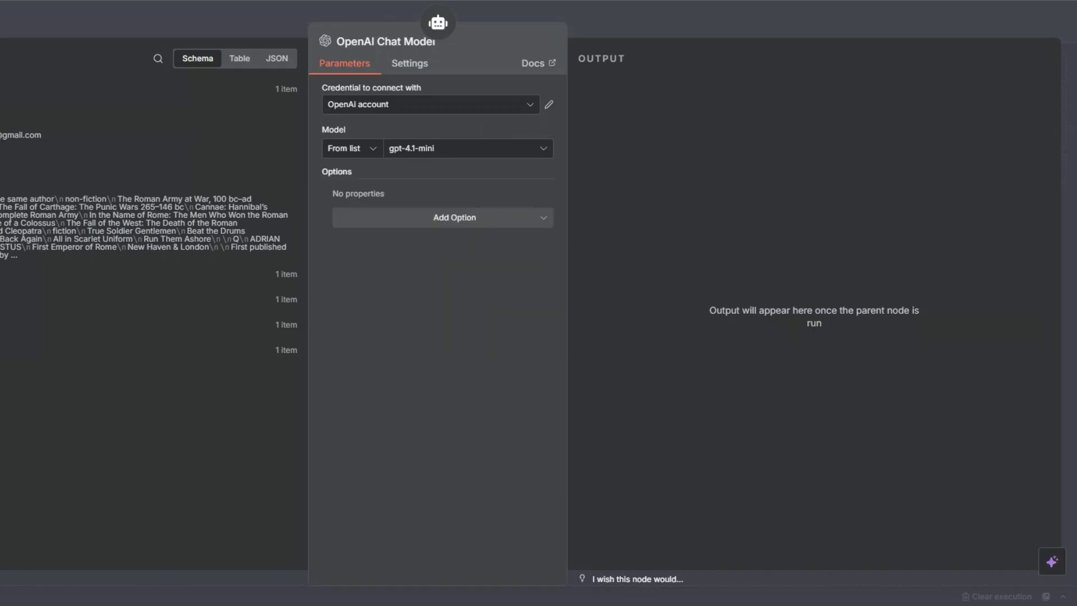
pyautogui.press('Escape')
pyautogui.moveTo(693, 332); pyautogui.dragTo(640, 109)
pyautogui.moveTo(860, 143); pyautogui.dragTo(871, 143)
# Step: Attach Simple Memory with the session key mapped from submittedAt, place it above the agent, and save
pyautogui.click(773, 335)
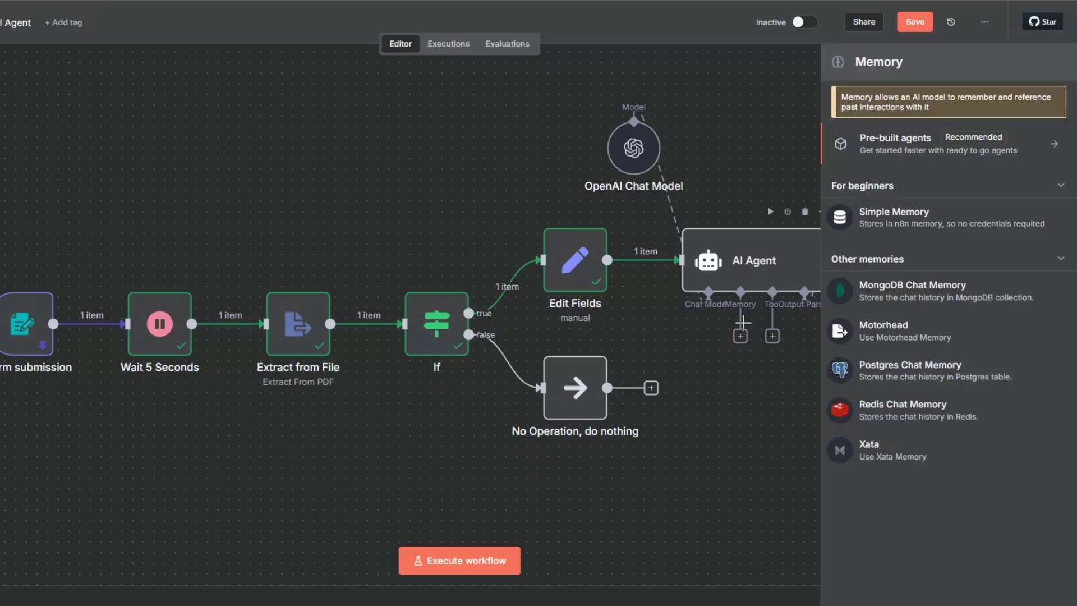
pyautogui.click(874, 213)
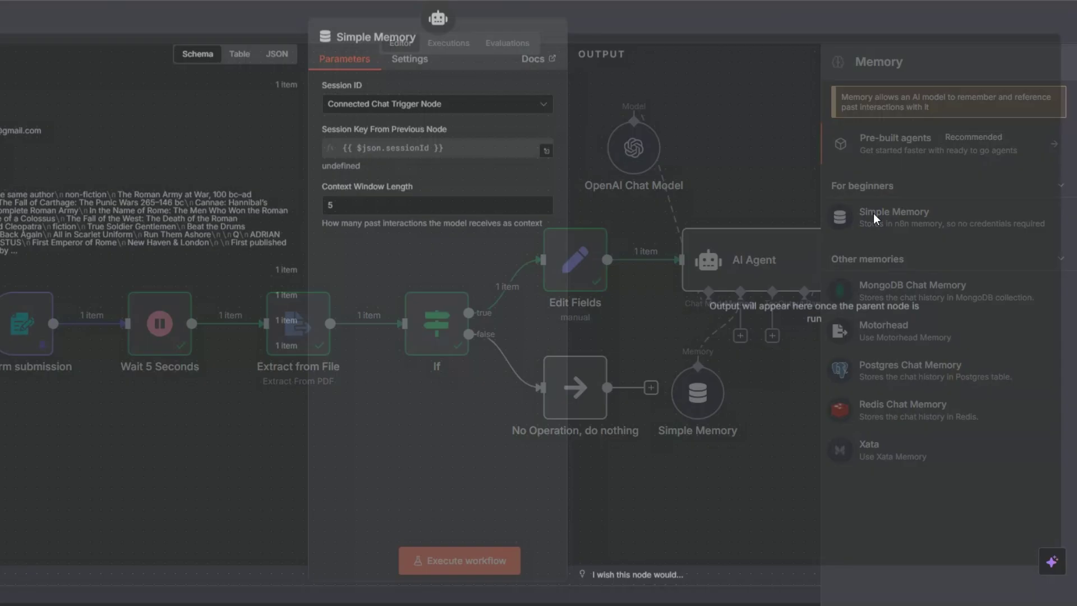
pyautogui.click(375, 107)
pyautogui.click(369, 207)
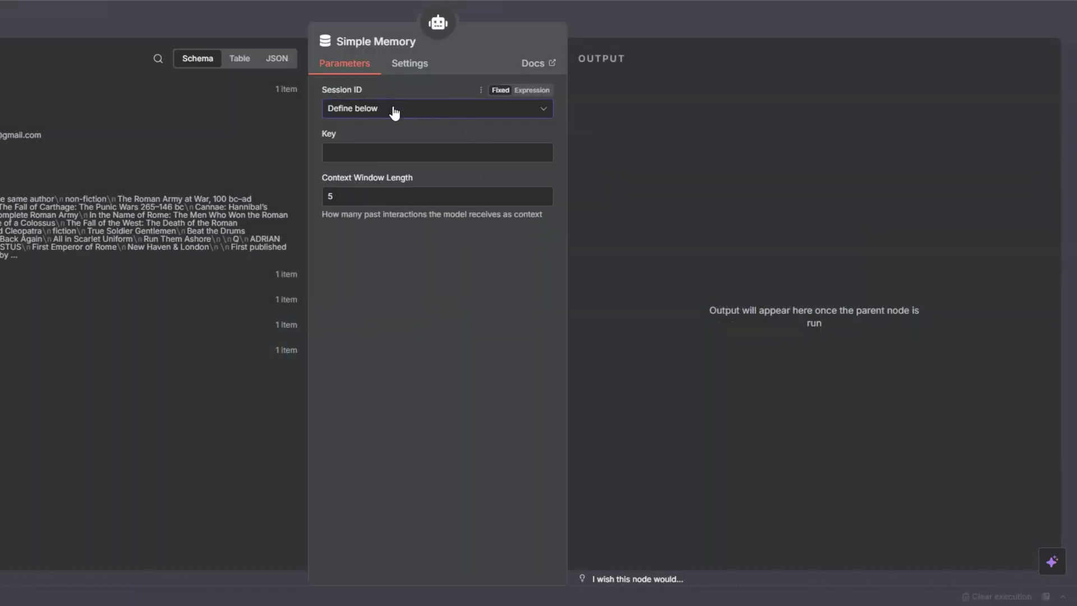
pyautogui.click(381, 153)
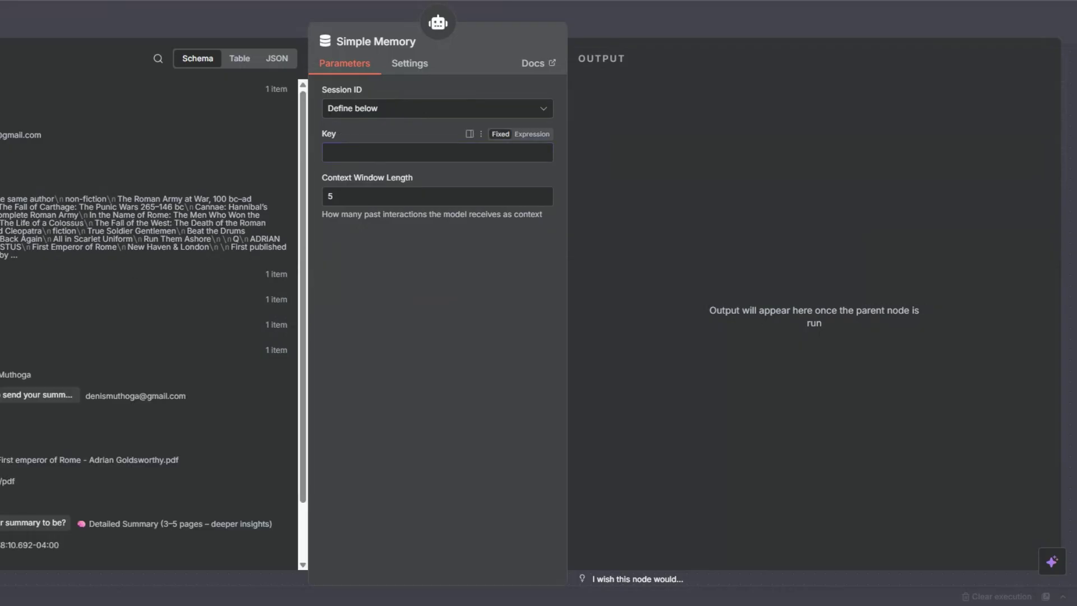
pyautogui.scroll(-1, 146, 280)
pyautogui.moveTo(23, 479); pyautogui.dragTo(359, 152)
pyautogui.press('Escape')
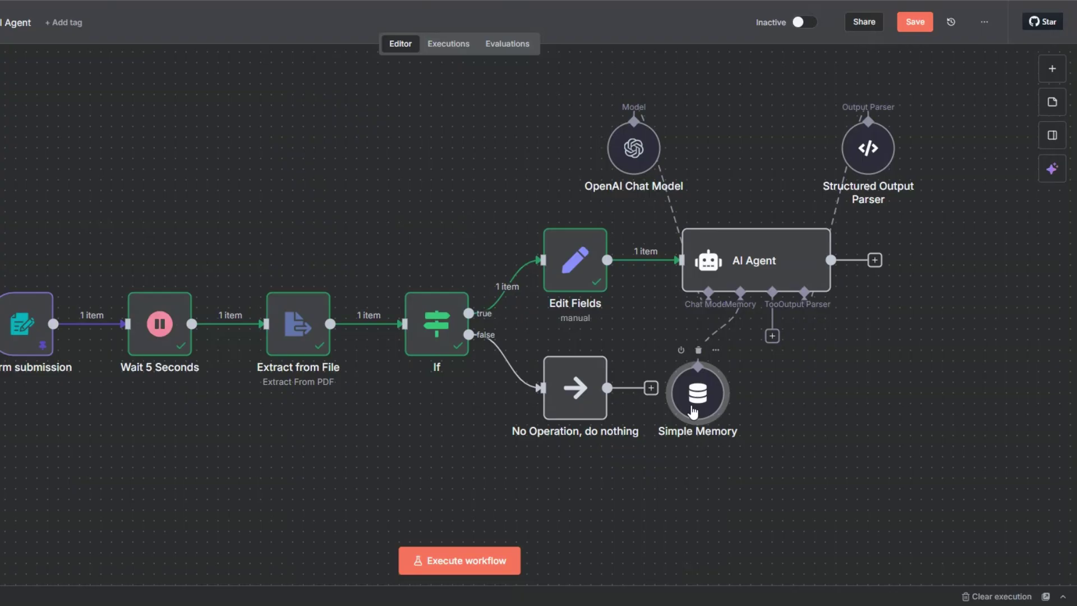
pyautogui.moveTo(692, 409); pyautogui.dragTo(745, 160)
pyautogui.hotkey('ctrl', 's')
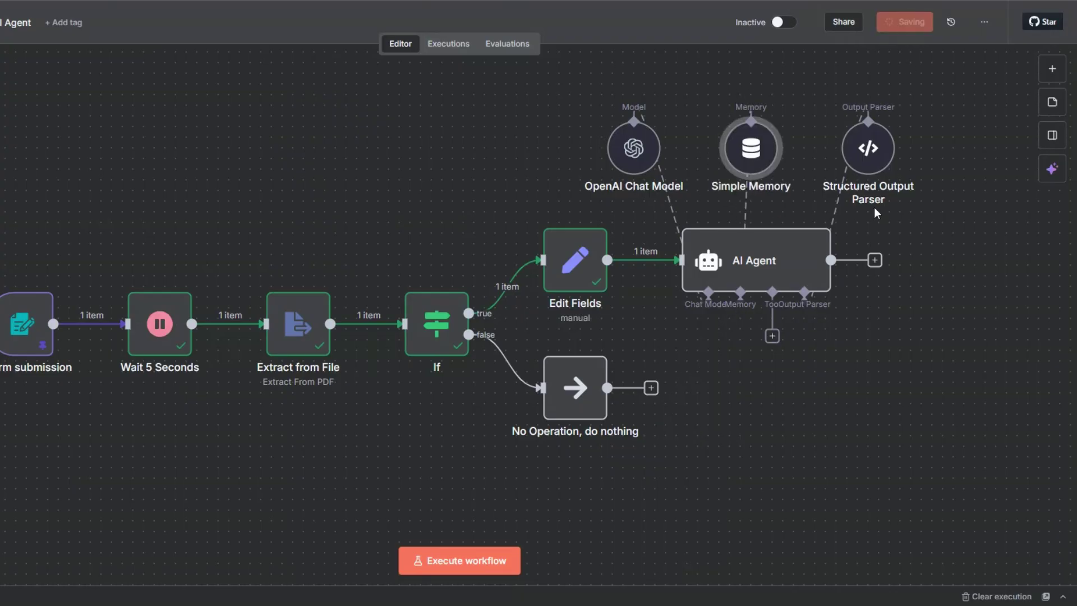
# Step: Open the AI Agent settings and execute the step
pyautogui.rightClick(748, 278)
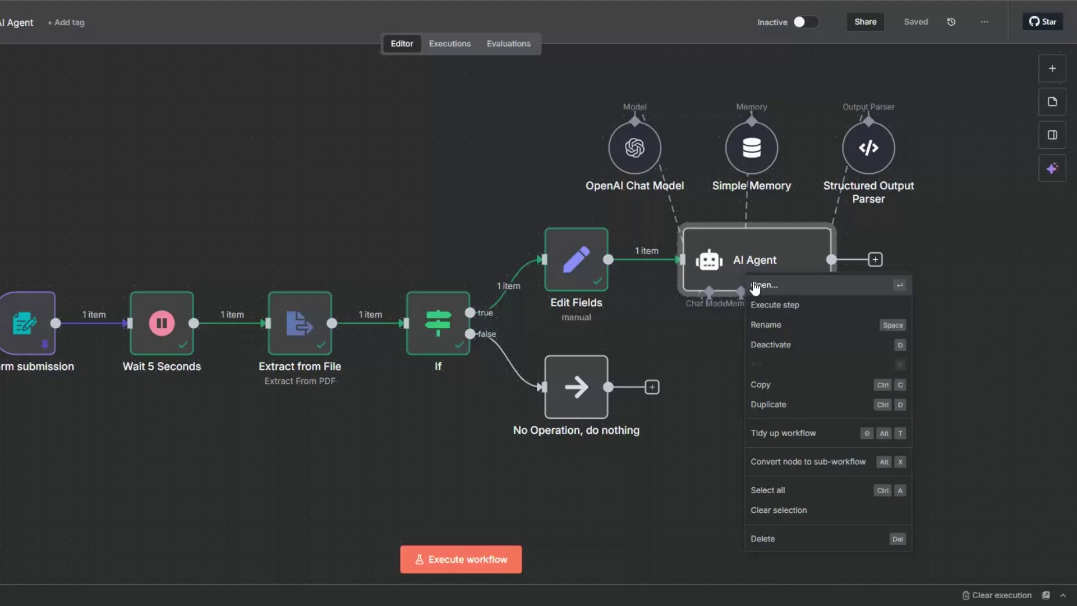
pyautogui.click(754, 285)
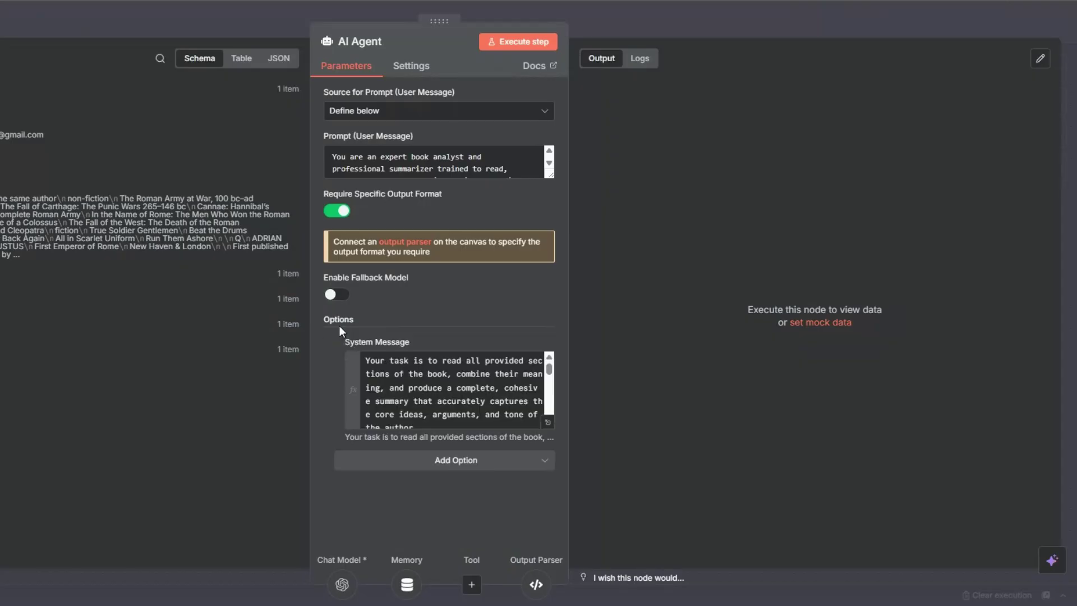
pyautogui.click(516, 42)
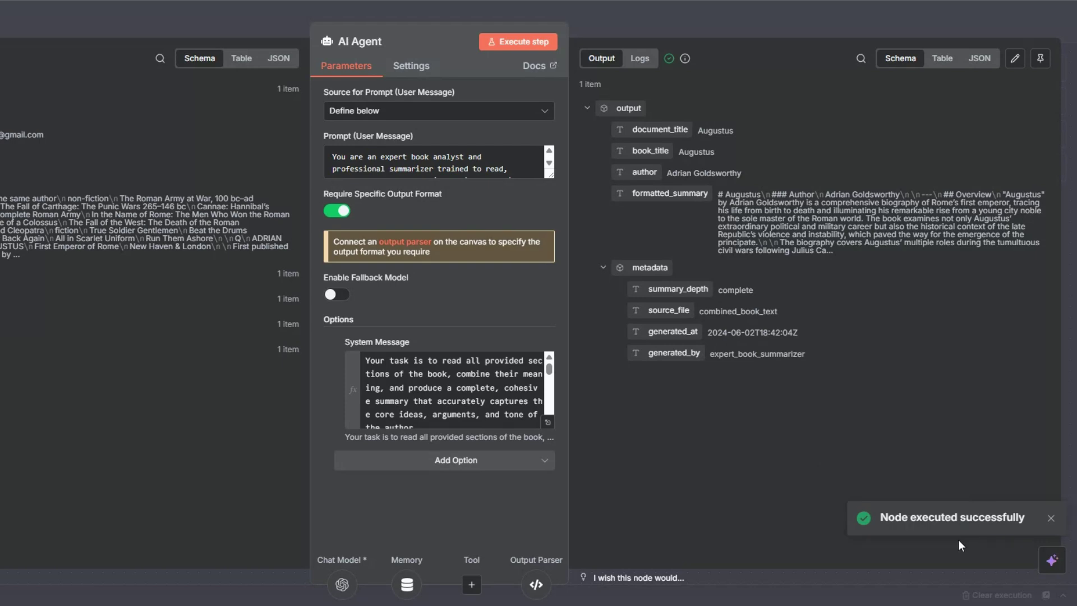
# Step: Review the Augustus summary output in Table and Schema views, then return to the canvas
pyautogui.click(938, 62)
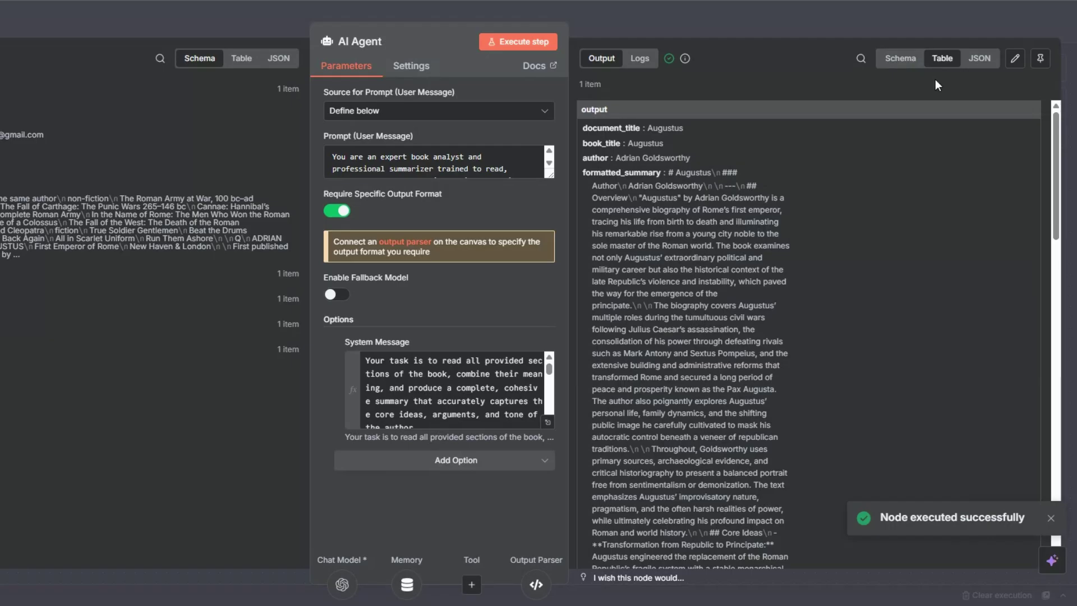
pyautogui.scroll(-15, 895, 321)
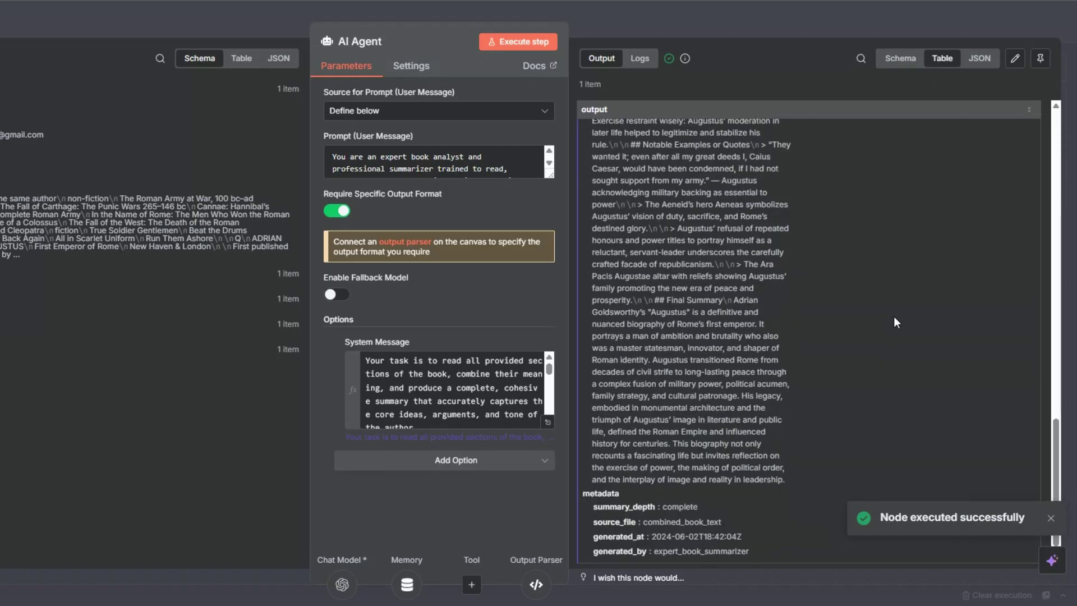
pyautogui.scroll(15, 893, 316)
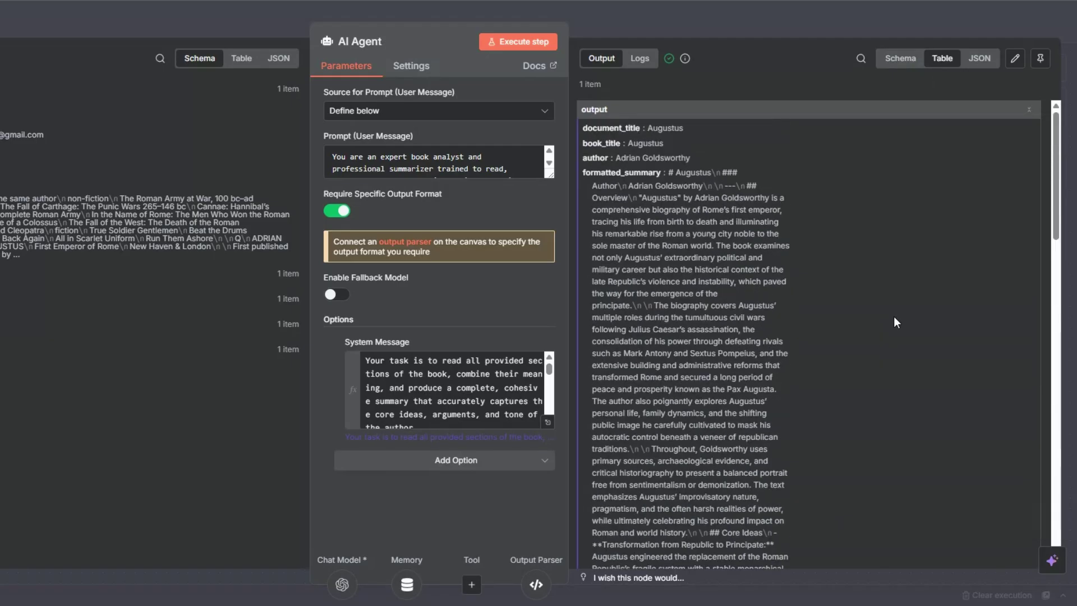
pyautogui.click(900, 58)
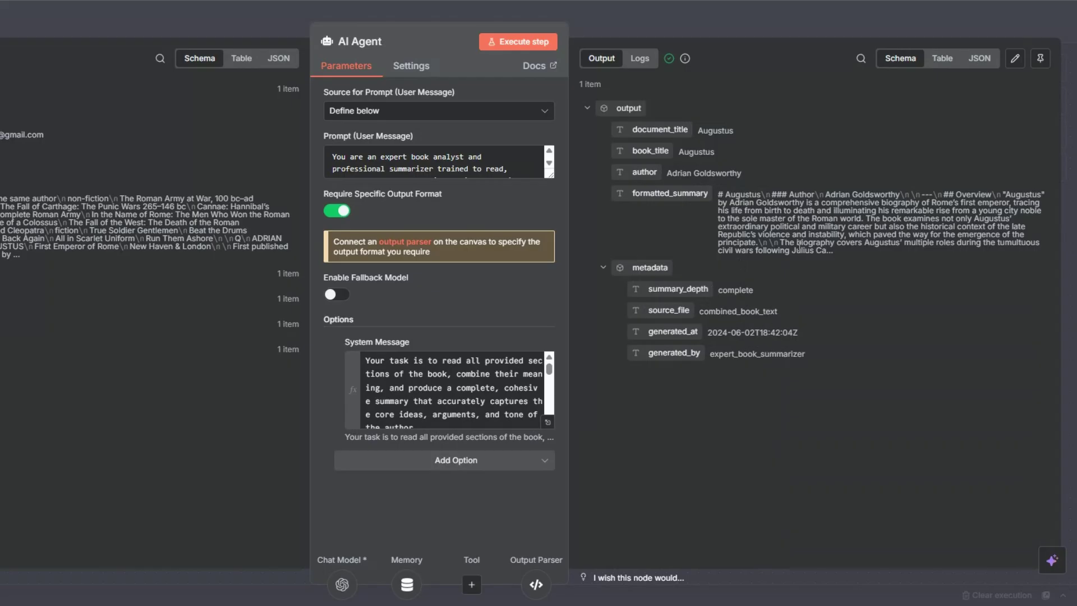
pyautogui.click(941, 58)
pyautogui.scroll(-10, 898, 212)
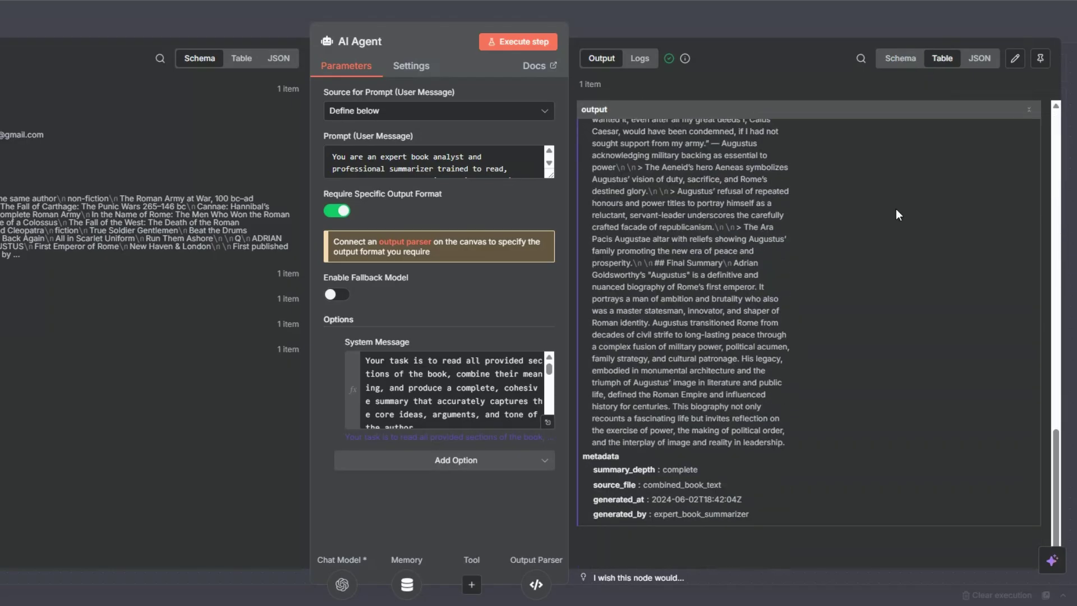
pyautogui.scroll(10, 896, 210)
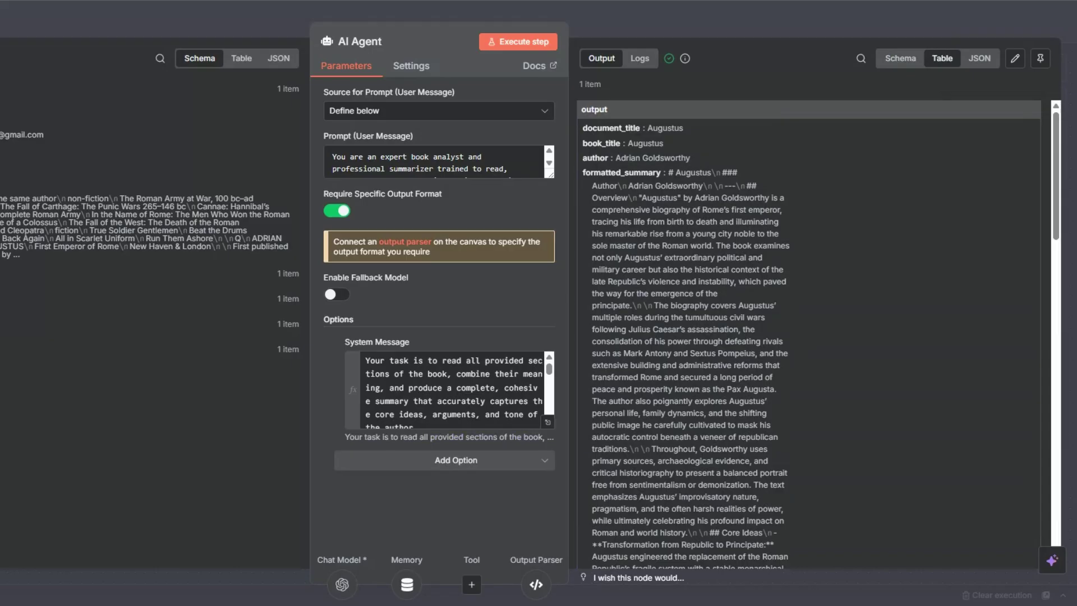
pyautogui.press('Escape')
# Step: Rename the agent node to 'Book Summary AI Agent' and save the workflow
pyautogui.press('F2')
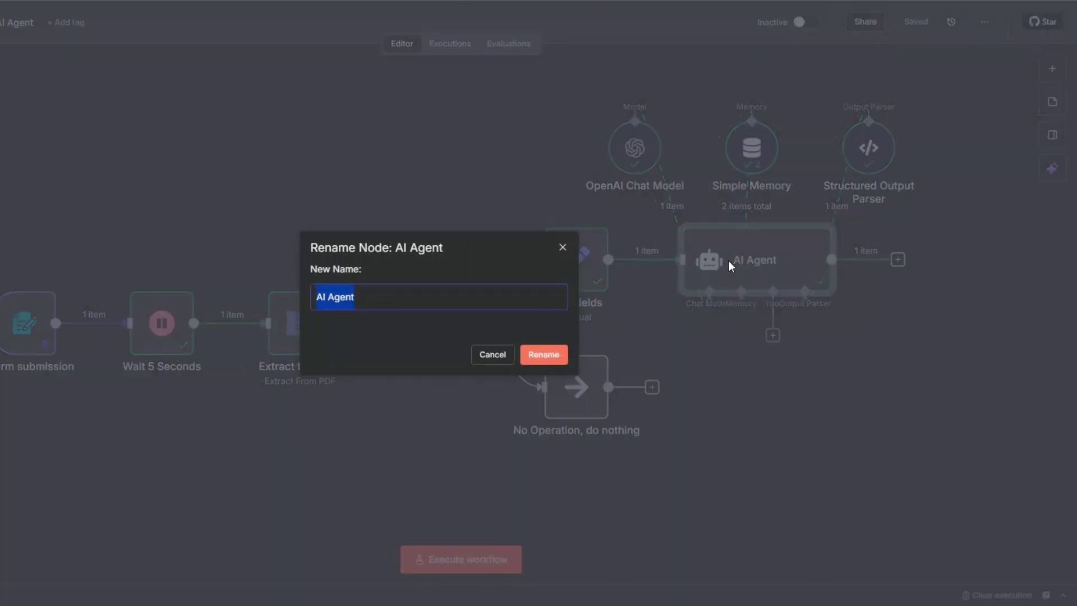
pyautogui.write('Book Summary AI Agent')
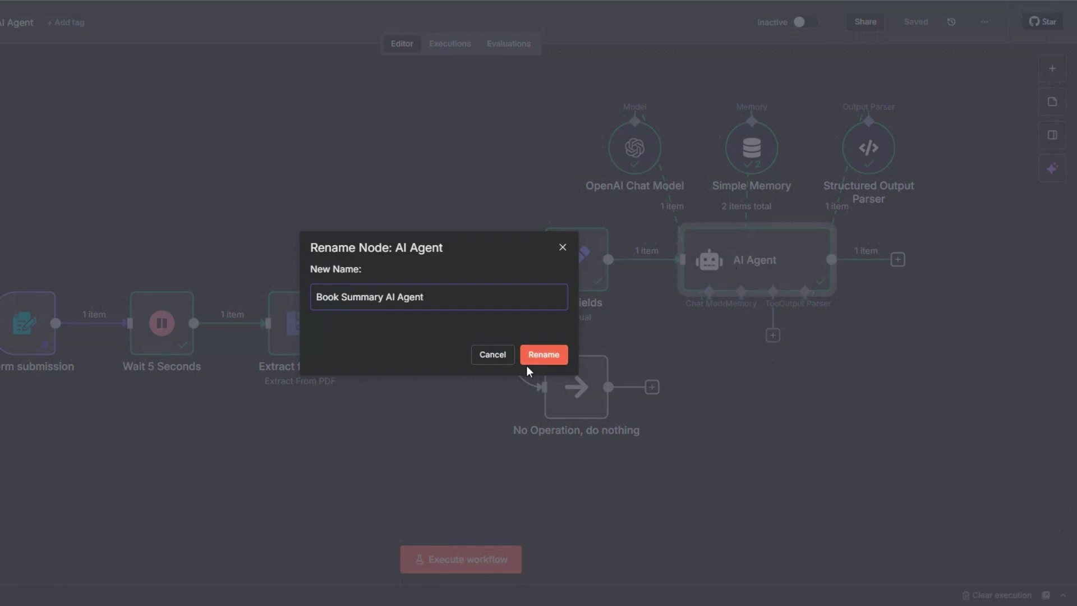
pyautogui.click(533, 361)
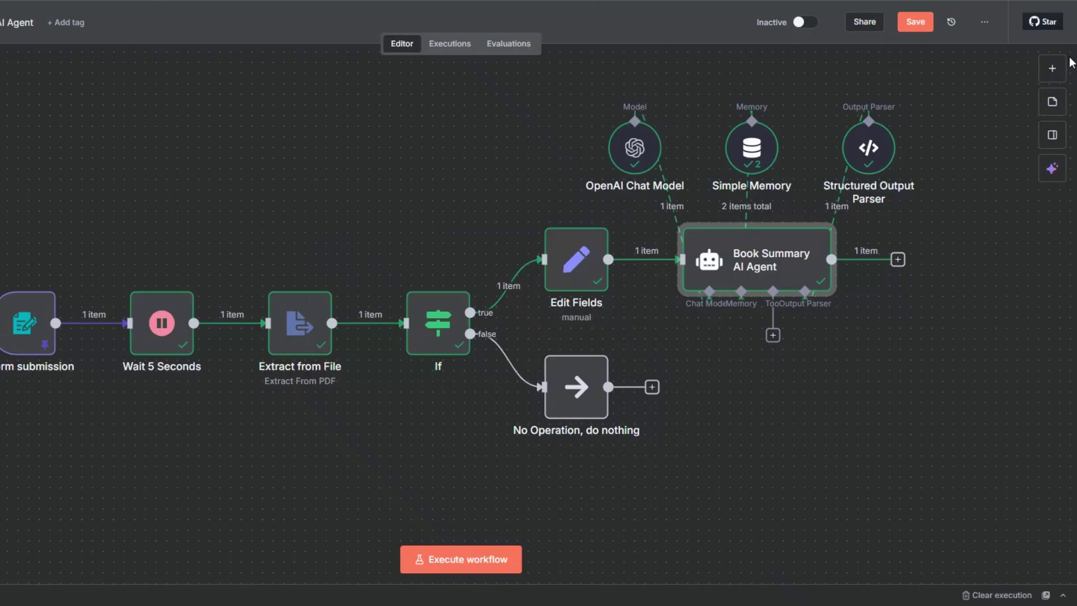
pyautogui.hotkey('ctrl', 's')
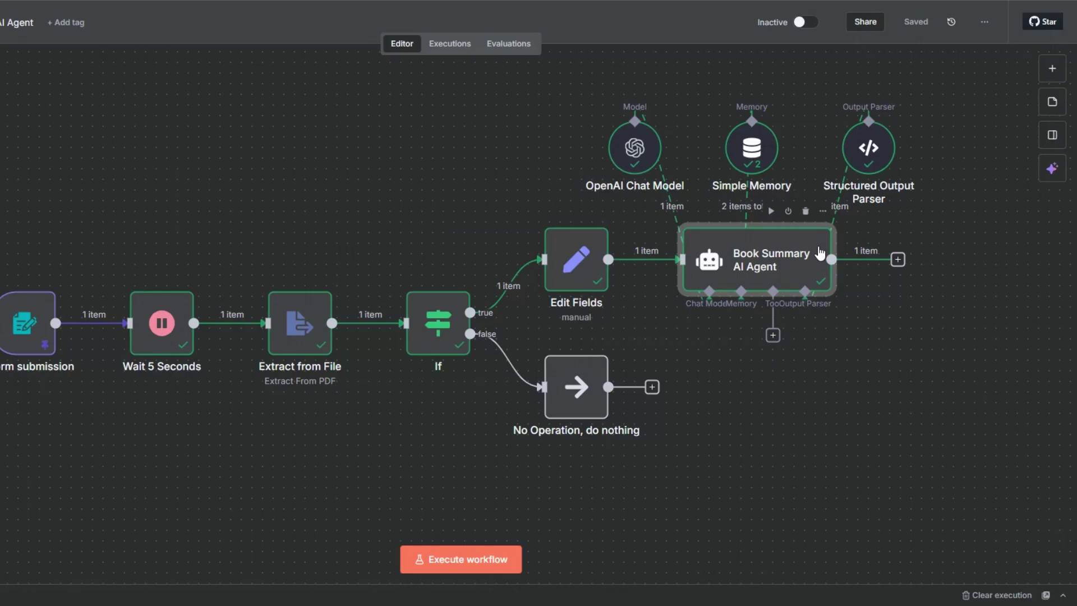
# Step: Zoom out on the canvas and bring up the node chooser after the agent
pyautogui.moveTo(739, 255)
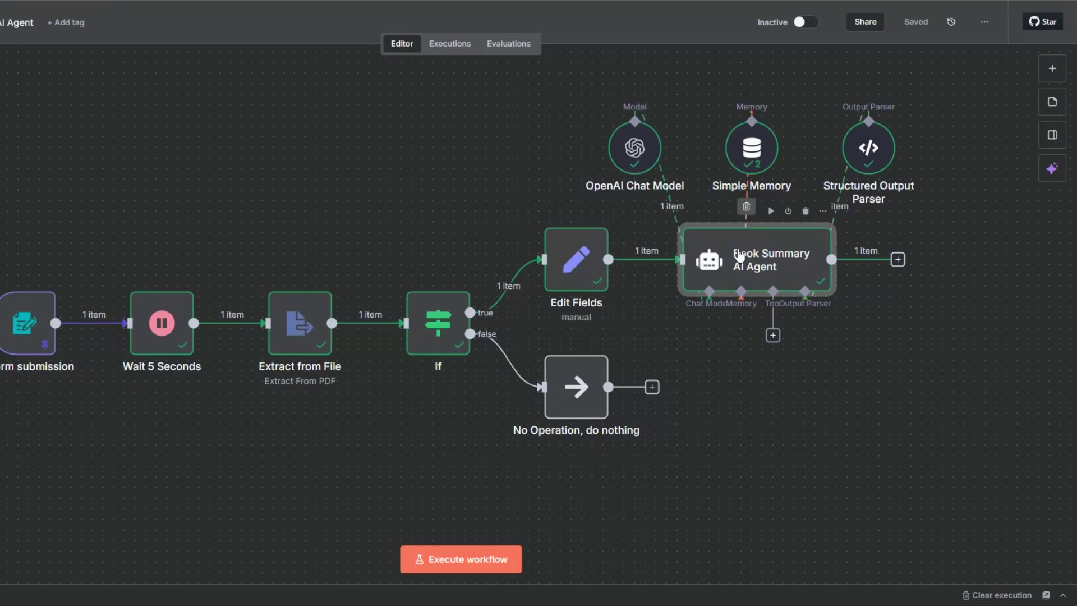
pyautogui.press('-')
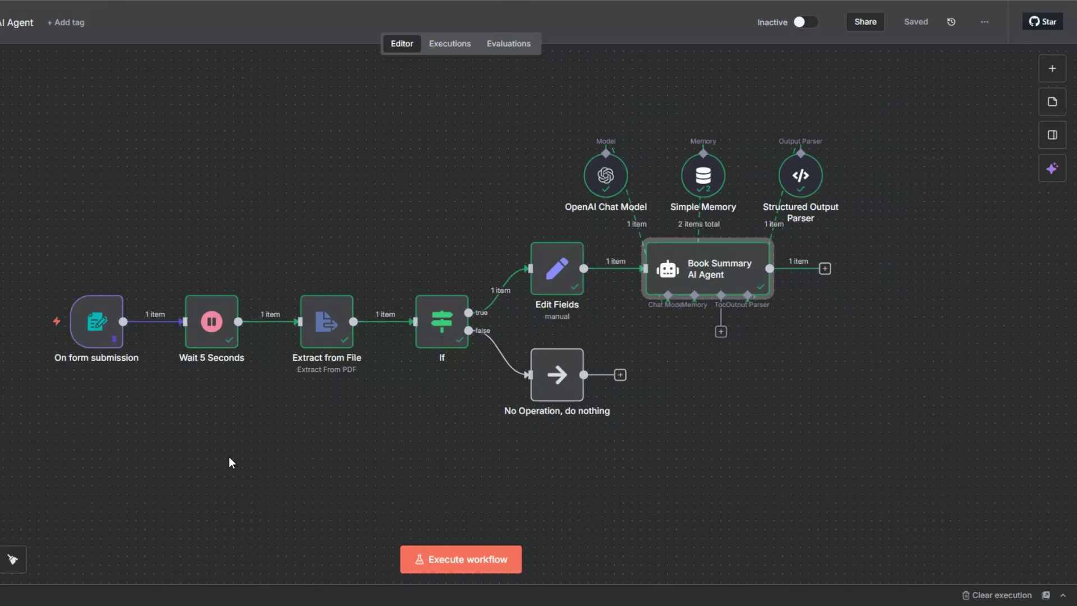
pyautogui.hscroll(5, 229, 462)
pyautogui.click(644, 281)
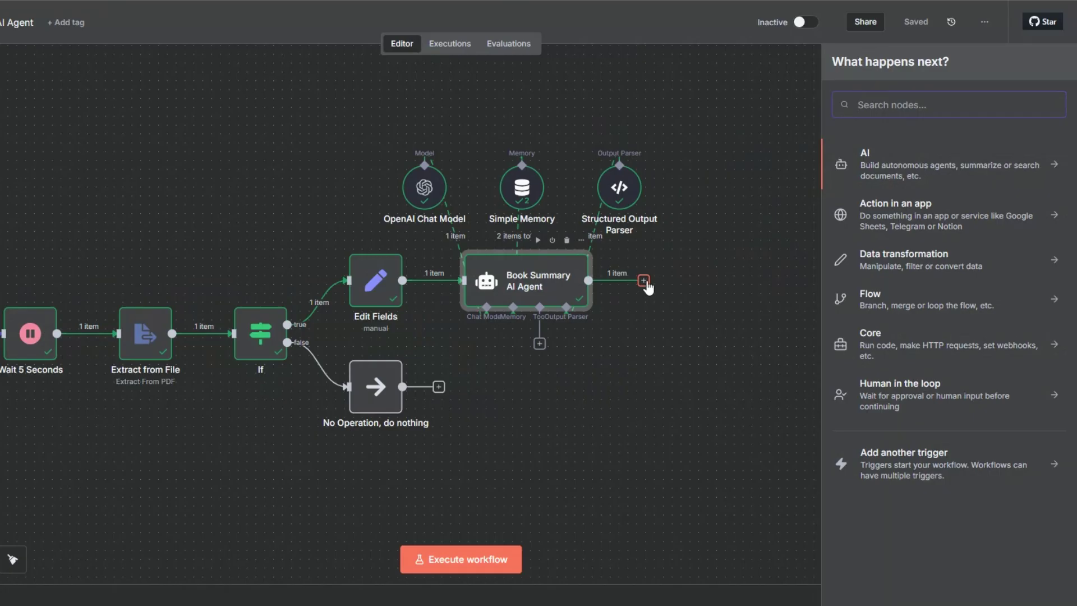
# Step: Add an Edit Fields node after the agent that sets the formatted_summary field
pyautogui.write('edit')
pyautogui.click(883, 207)
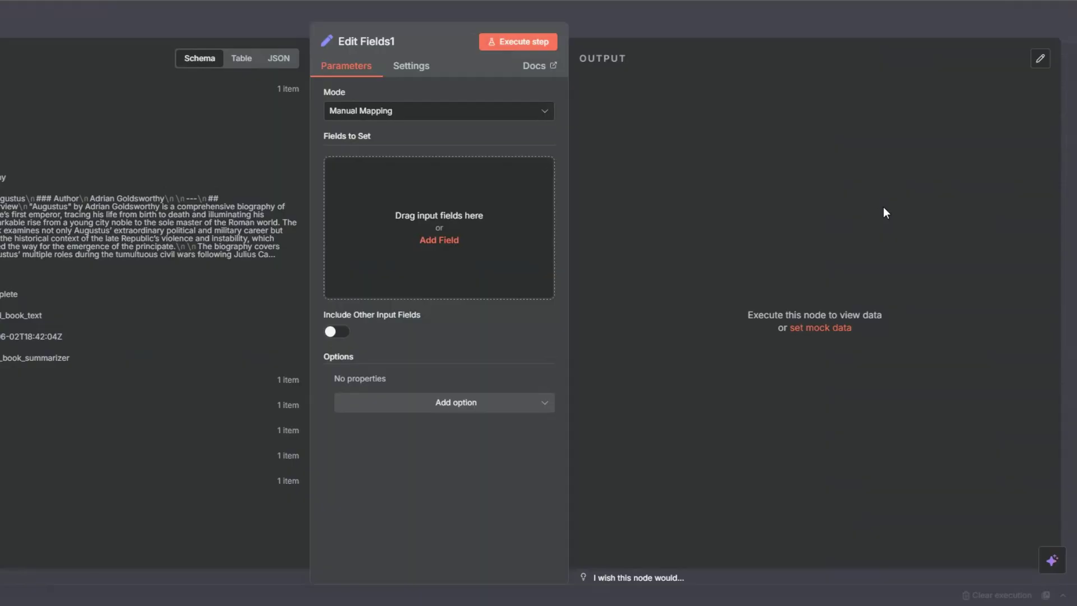
pyautogui.moveTo(2, 199); pyautogui.dragTo(346, 171)
pyautogui.press('BackSpace')
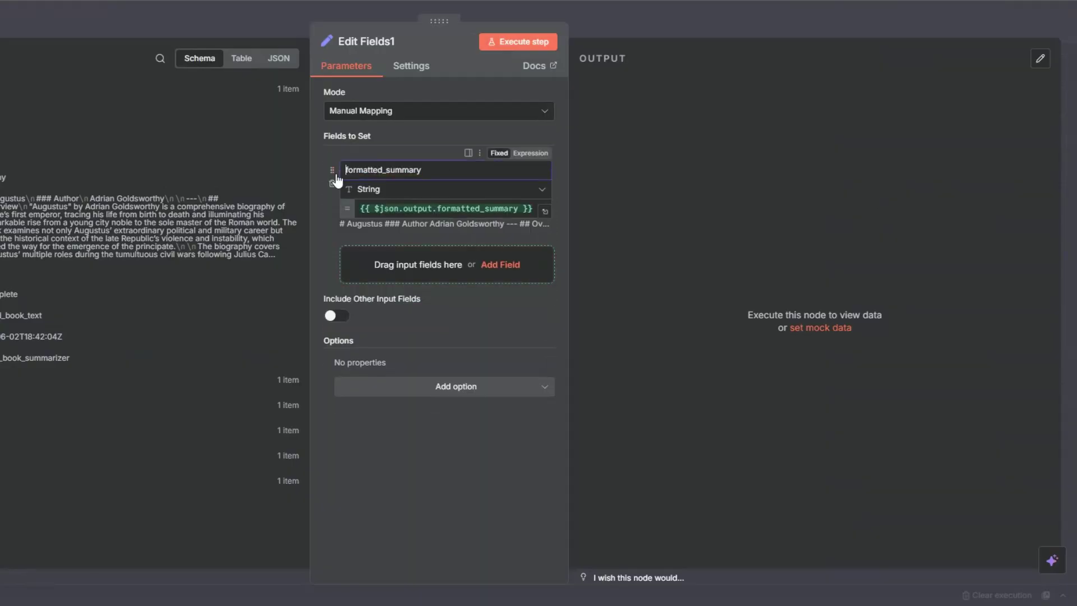
pyautogui.hotkey('ctrl', 'a')
pyautogui.hotkey('ctrl', 'c')
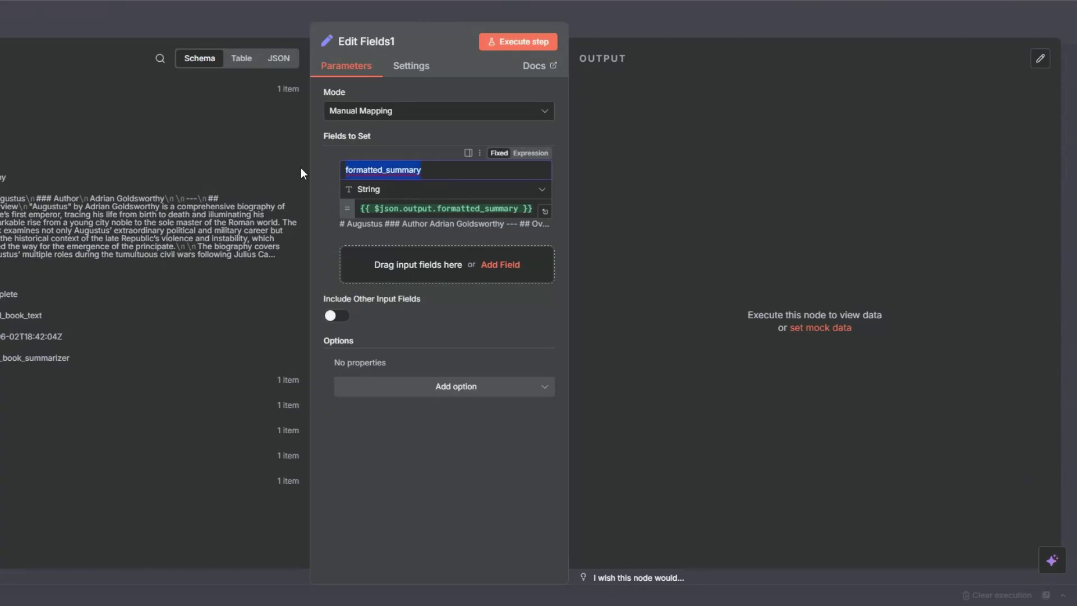
# Step: Rename the Edit Fields node to 'formatted summary'
pyautogui.click(392, 42)
pyautogui.hotkey('ctrl', 'v')
pyautogui.click(393, 42)
pyautogui.press('BackSpace')
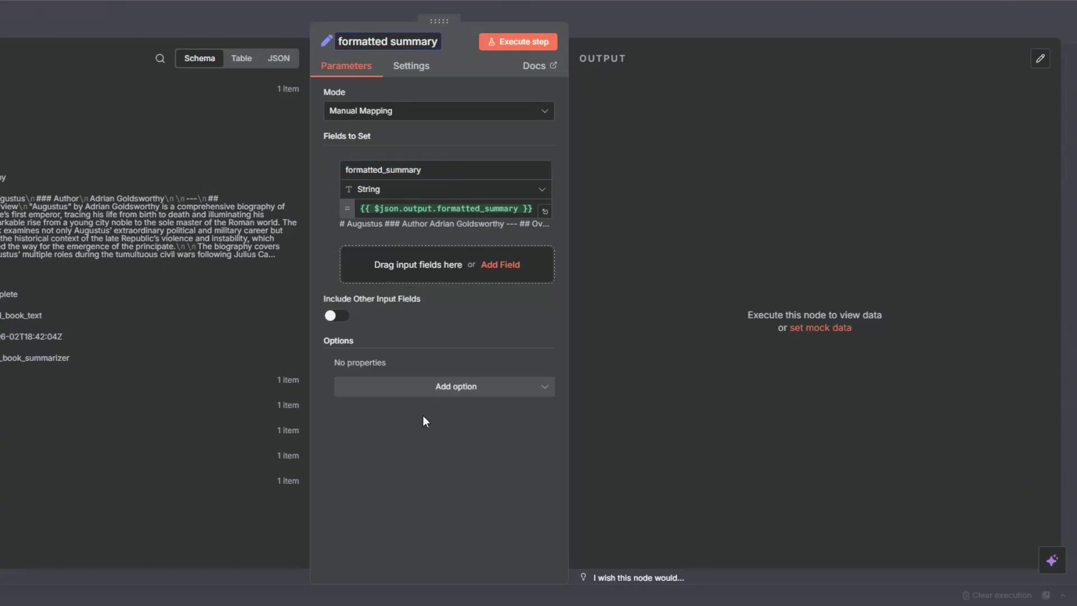
# Step: Execute the formatted summary node, check its output, and bring up the next-node chooser
pyautogui.click(499, 39)
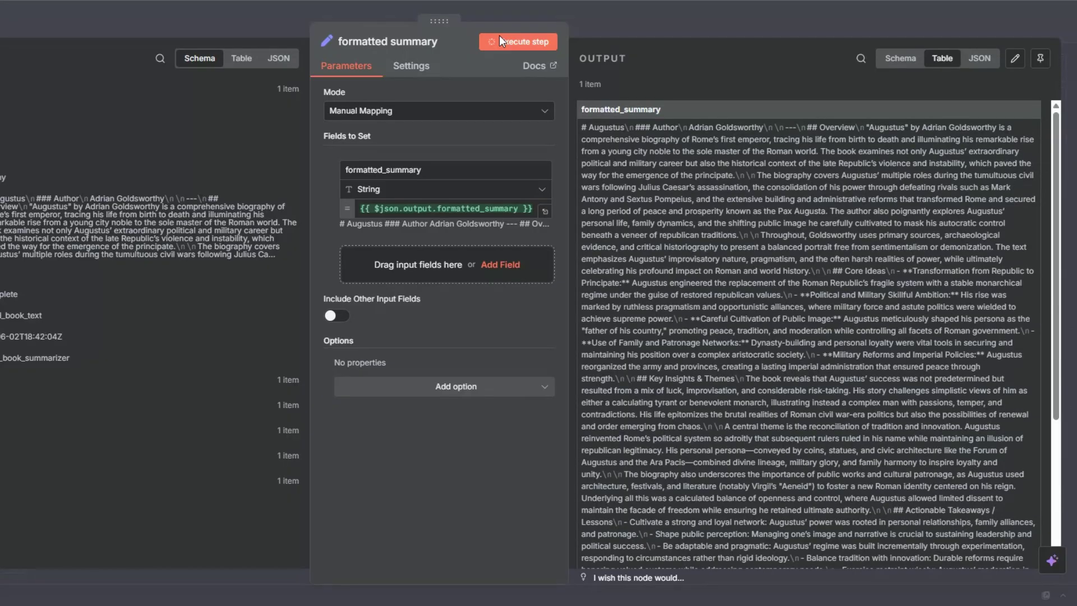
pyautogui.scroll(-5, 744, 224)
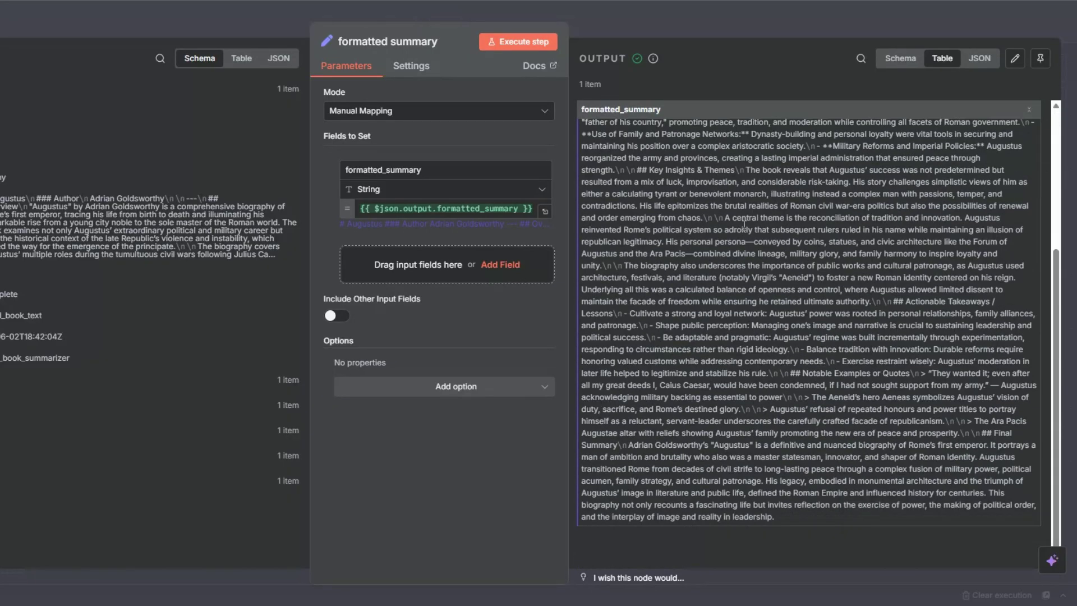
pyautogui.scroll(10, 744, 225)
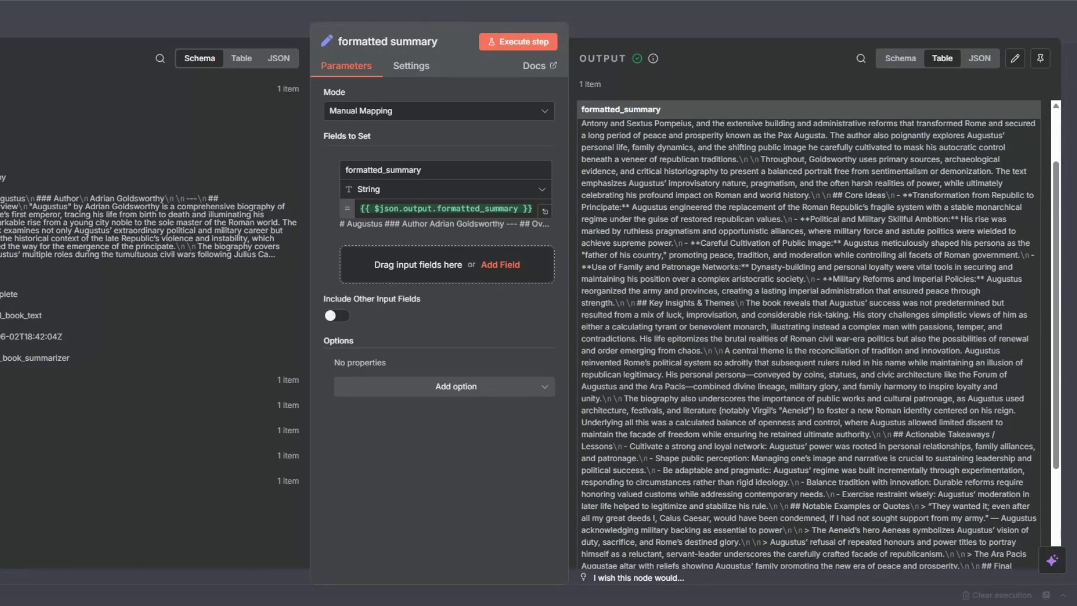
pyautogui.press('Escape')
pyautogui.click(767, 281)
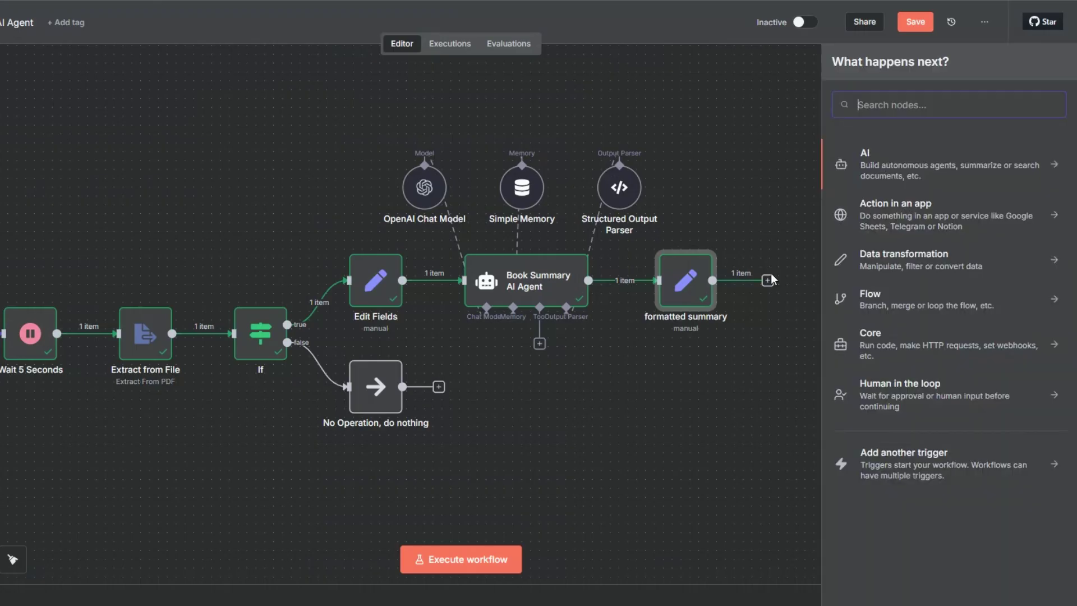
# Step: Add a Wait node after formatted summary with a wait amount of 3 seconds
pyautogui.write('wait')
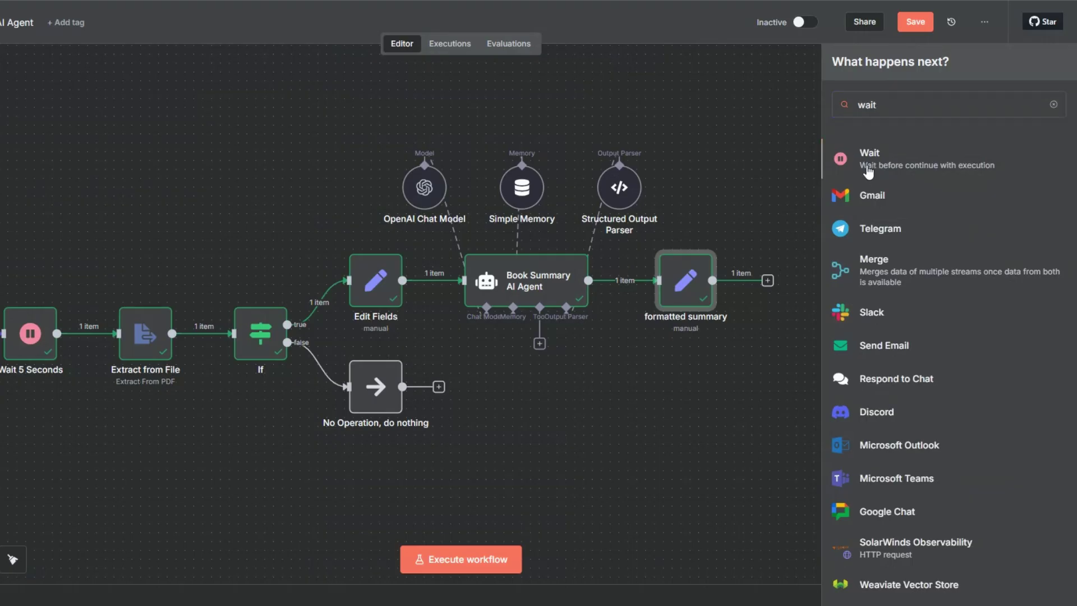
pyautogui.click(869, 168)
pyautogui.click(328, 155)
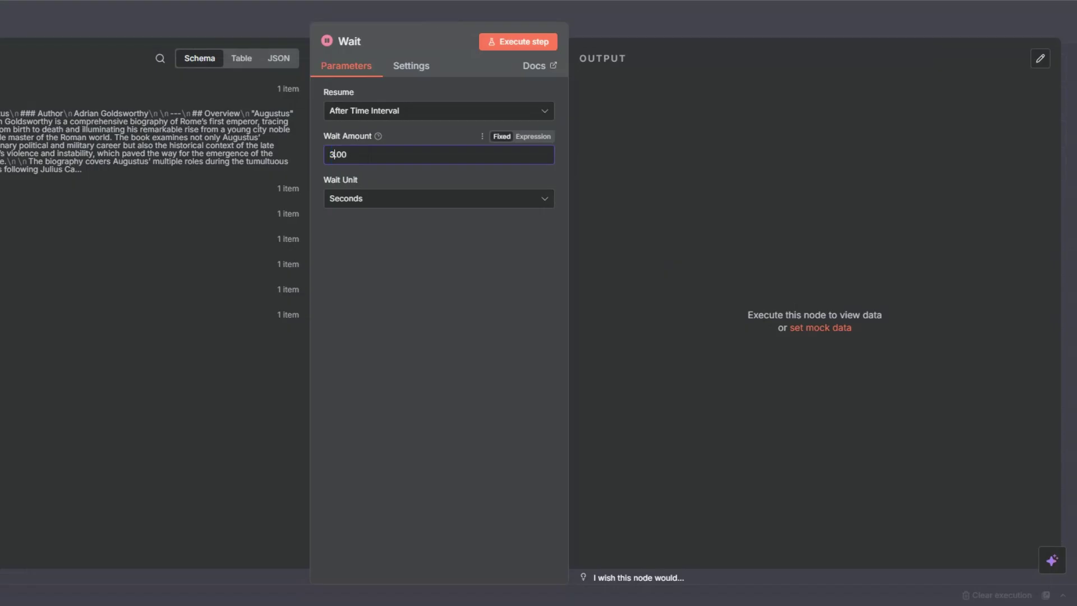
pyautogui.write('3')
pyautogui.press('Escape')
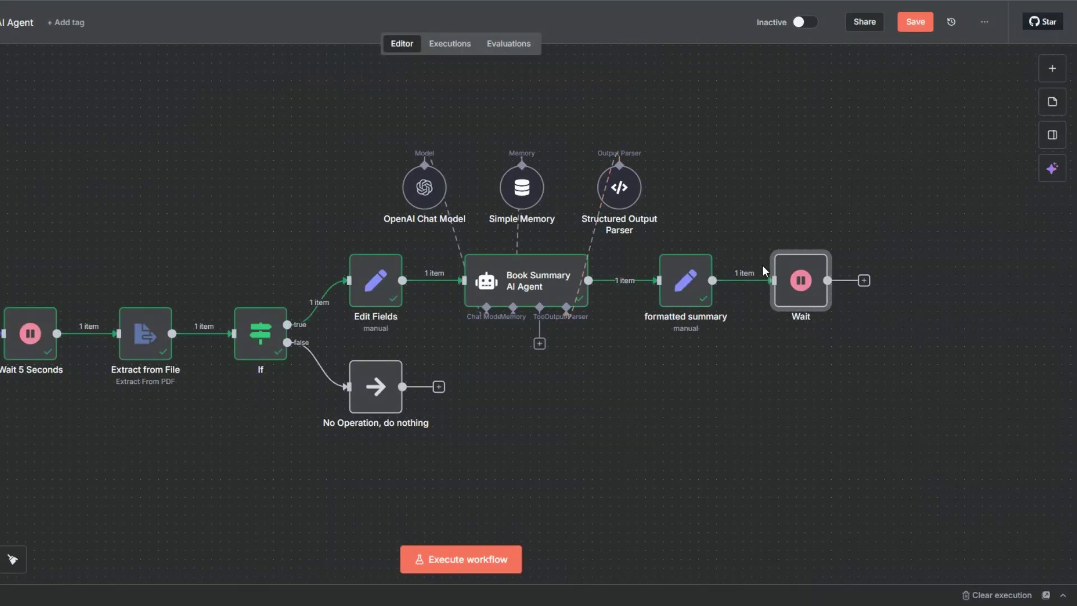
# Step: Rename the Wait node to 'Wait 3 Seconds'
pyautogui.rightClick(793, 283)
pyautogui.press('F2')
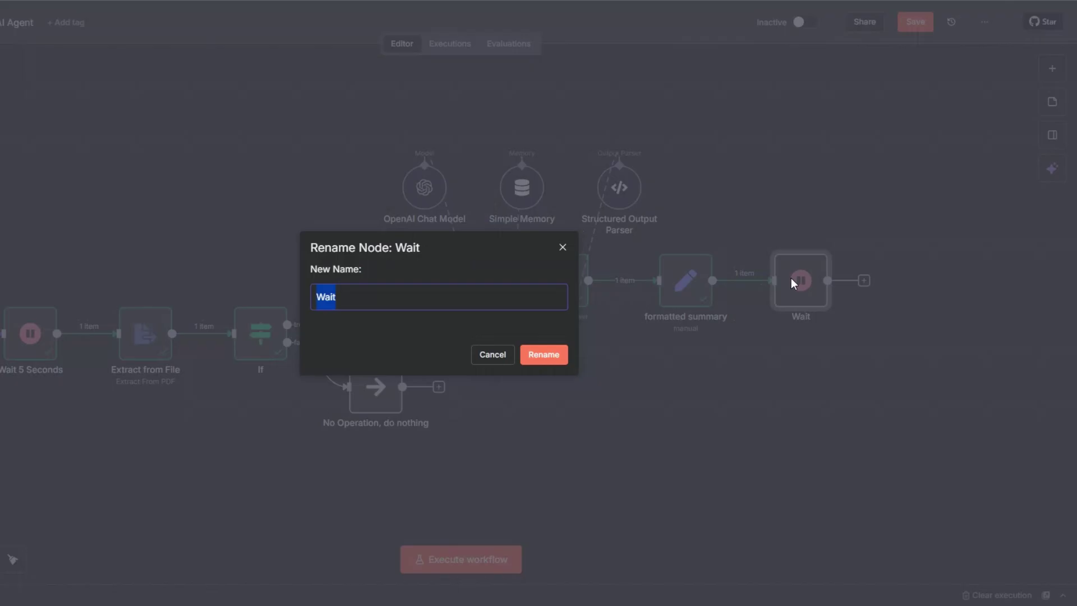
pyautogui.click(356, 294)
pyautogui.write('3 S')
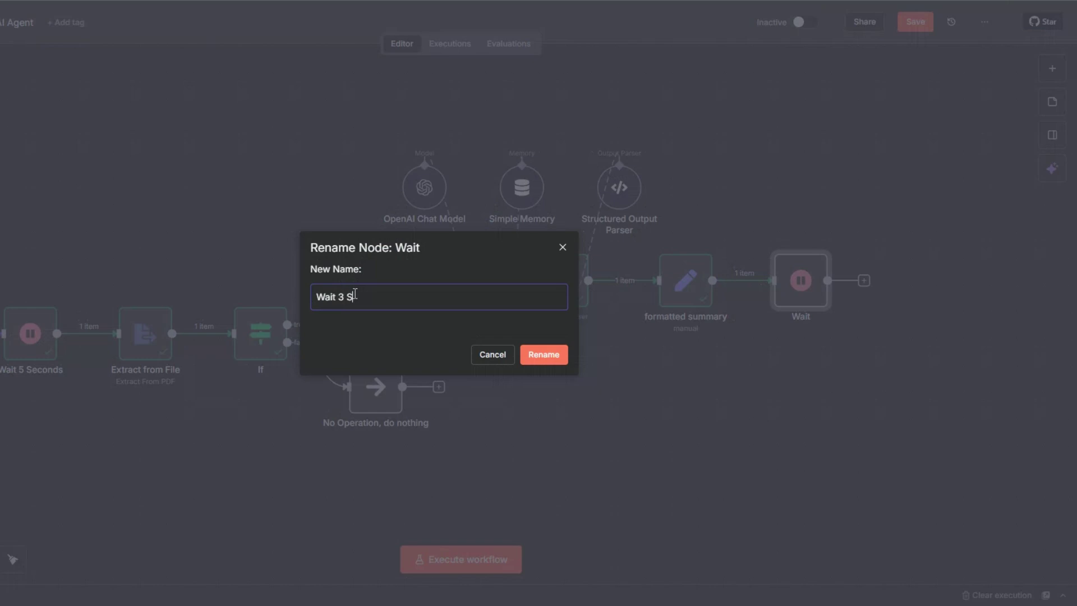
pyautogui.write('econds')
pyautogui.click(535, 356)
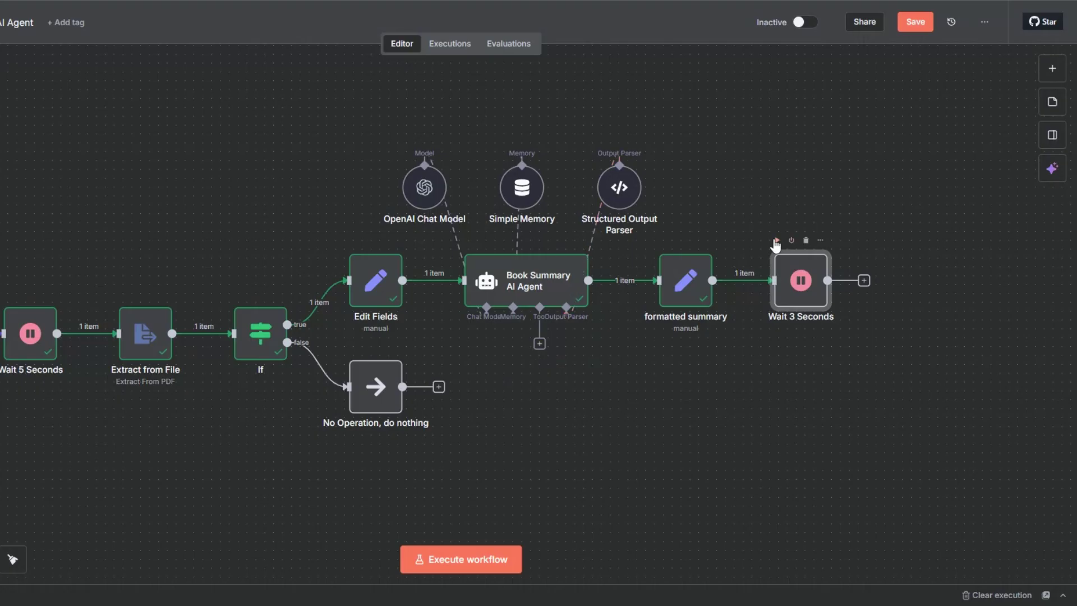
# Step: Run the Wait 3 Seconds node
pyautogui.rightClick(795, 281)
pyautogui.click(778, 244)
pyautogui.click(777, 246)
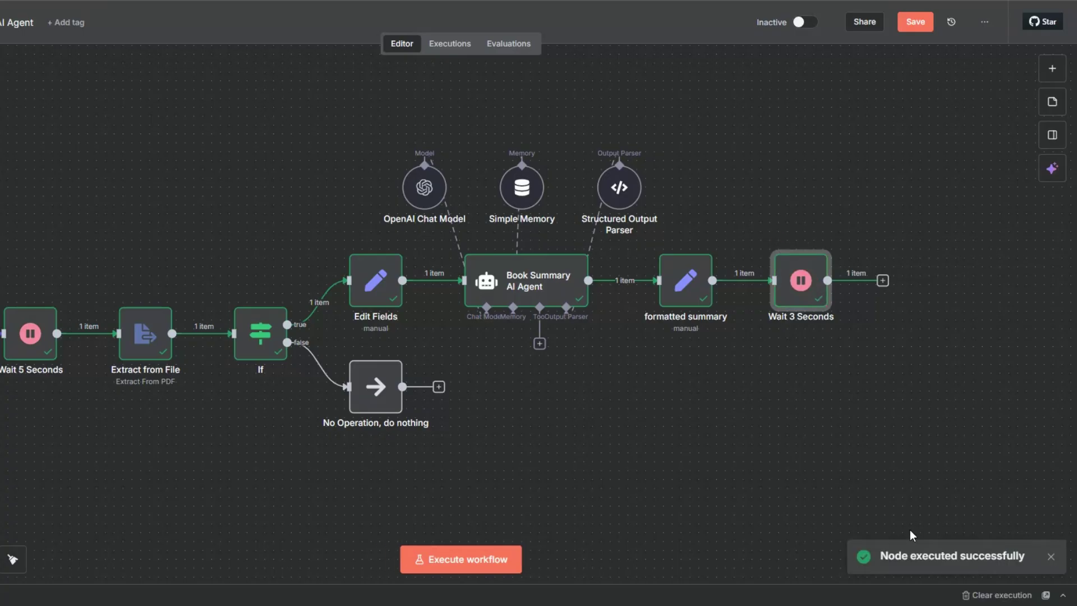
# Step: Add a Google Docs 'Create a document' node after Wait 3 Seconds
pyautogui.click(883, 280)
pyautogui.press('Escape')
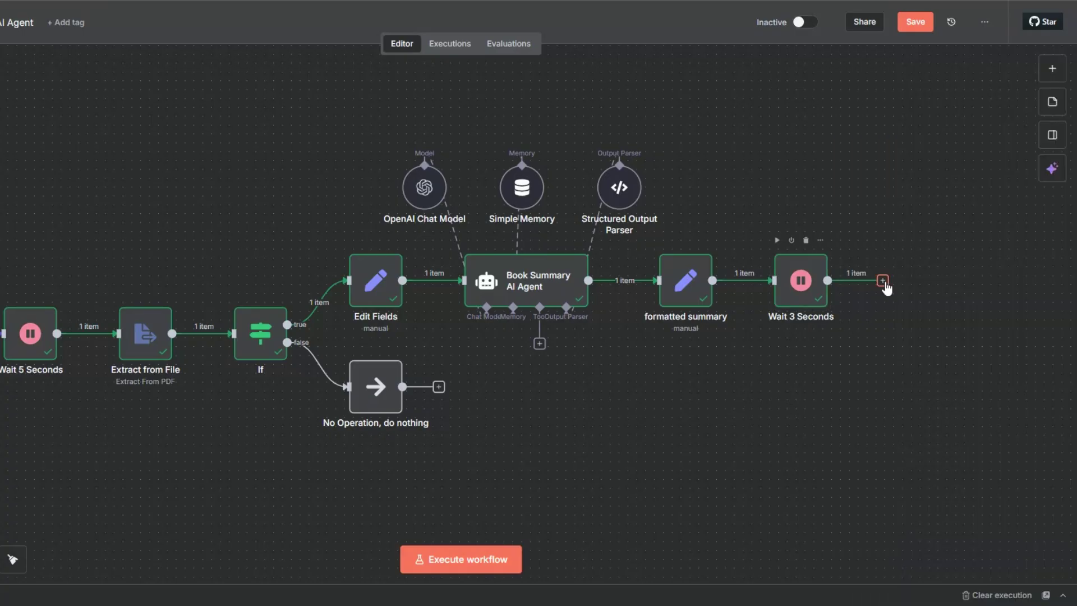
pyautogui.click(883, 280)
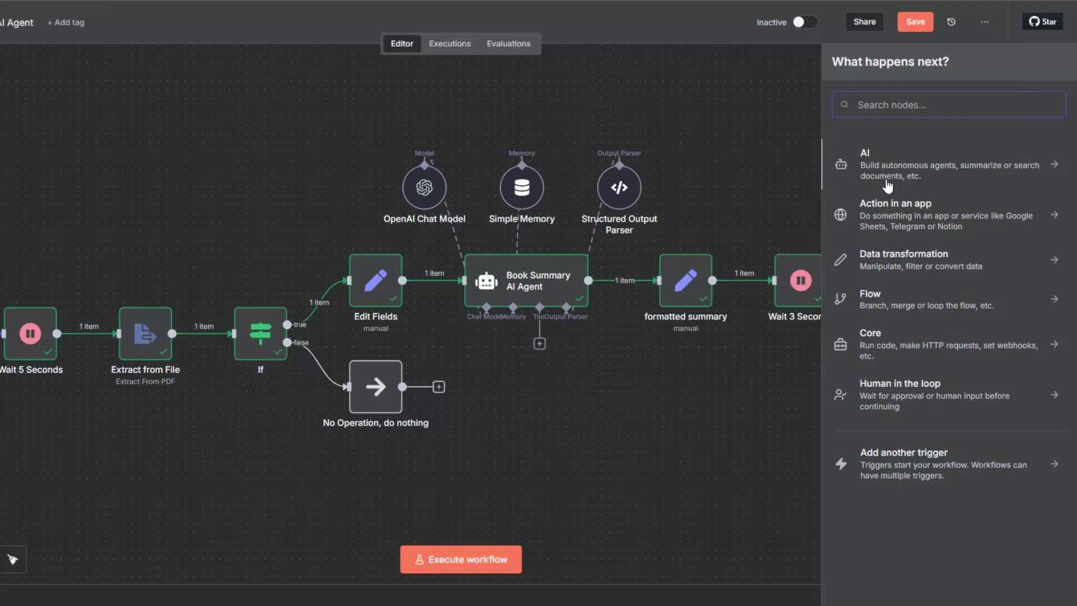
pyautogui.write('goo')
pyautogui.click(883, 222)
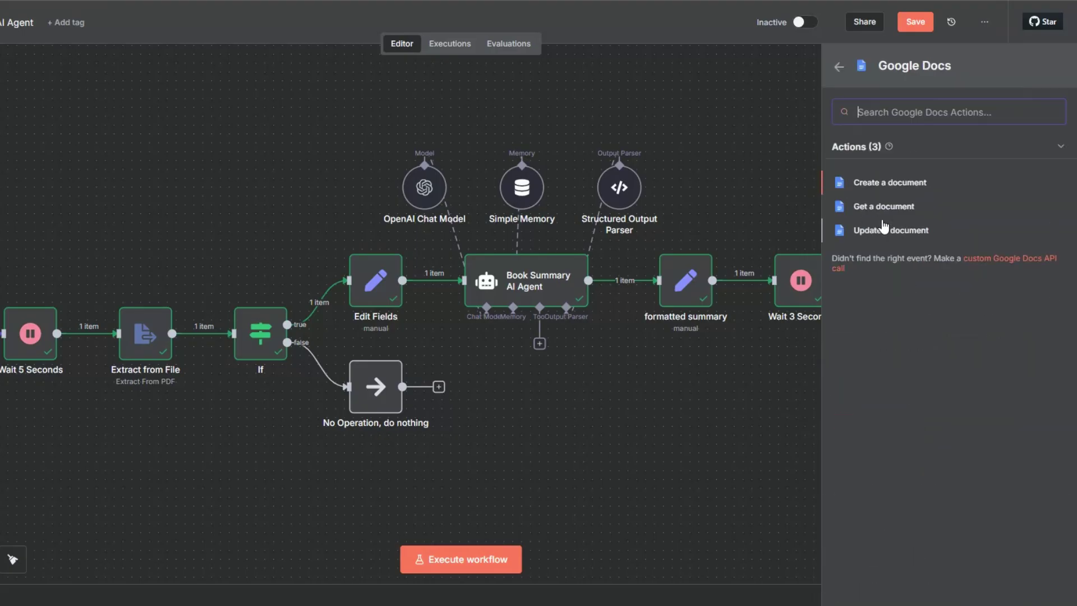
pyautogui.click(879, 185)
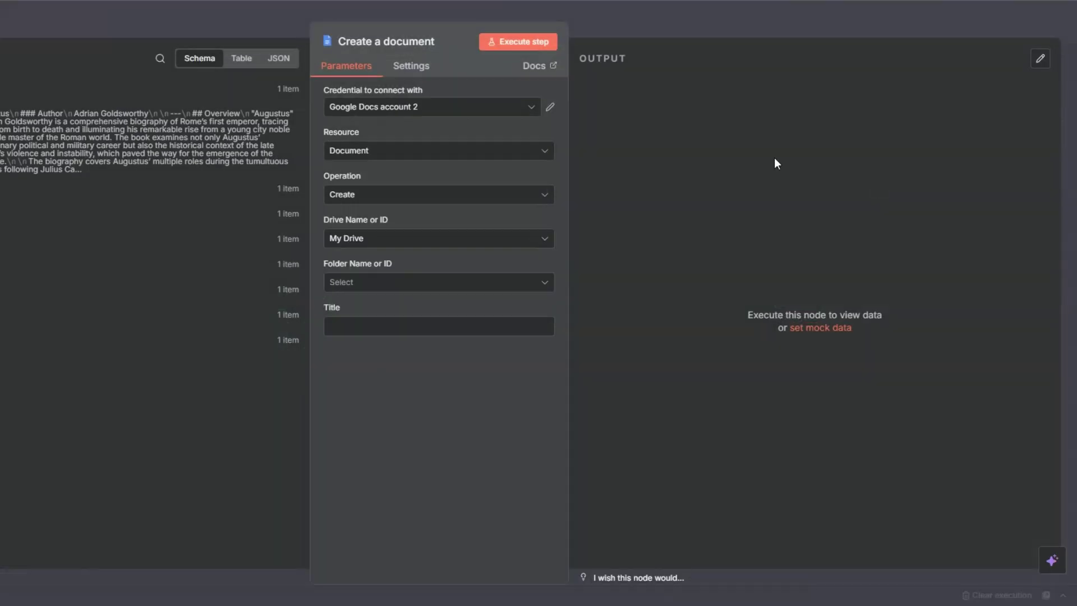
# Step: Try creating a new Google Docs credential, then discard it to keep Google Docs account 2
pyautogui.click(423, 110)
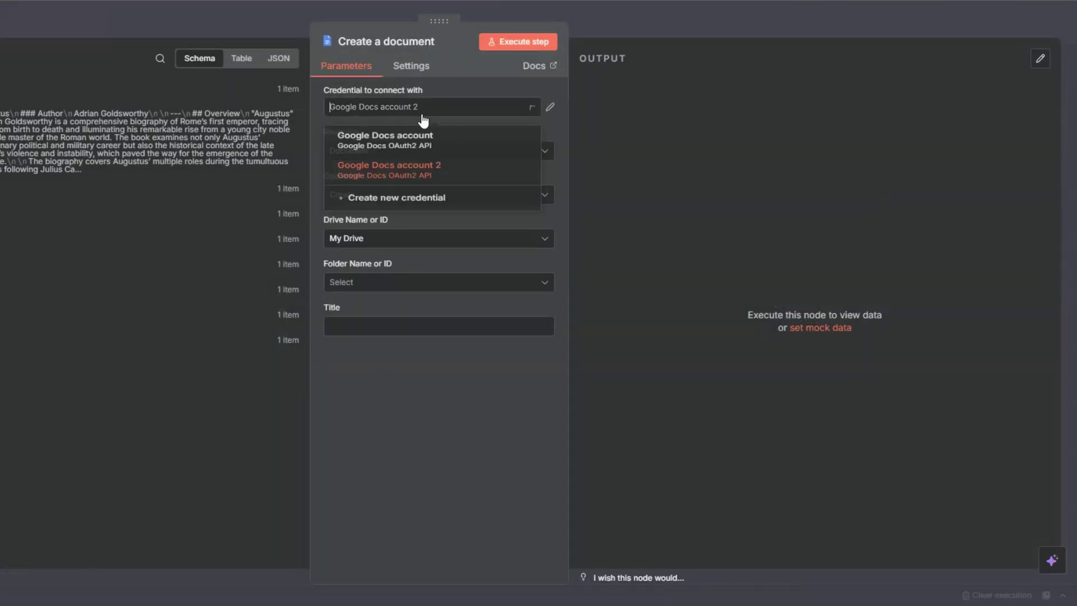
pyautogui.click(418, 204)
pyautogui.scroll(-3, 338, 332)
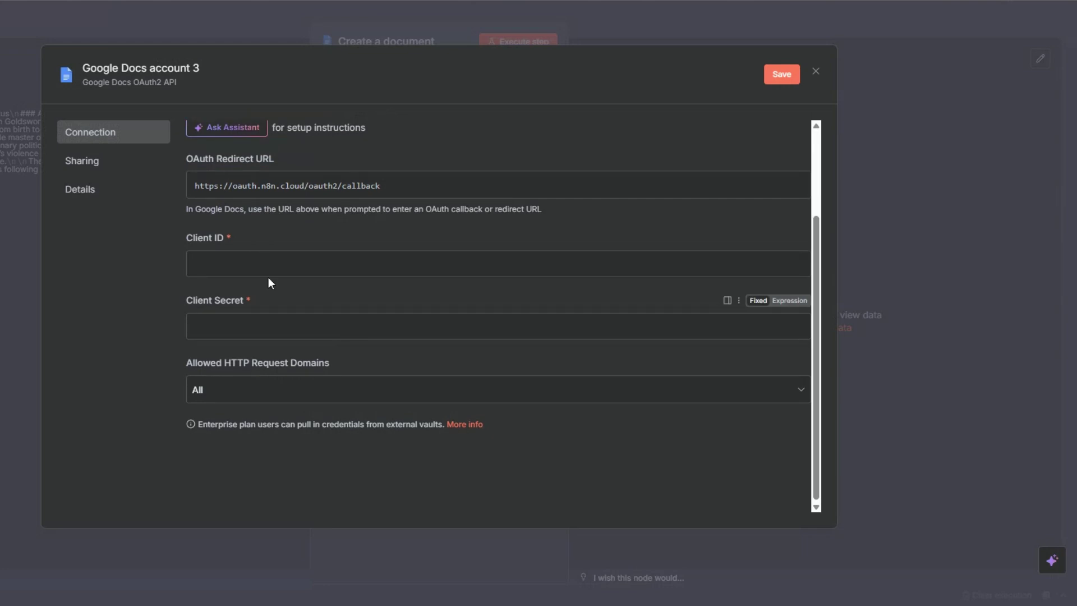
pyautogui.click(253, 342)
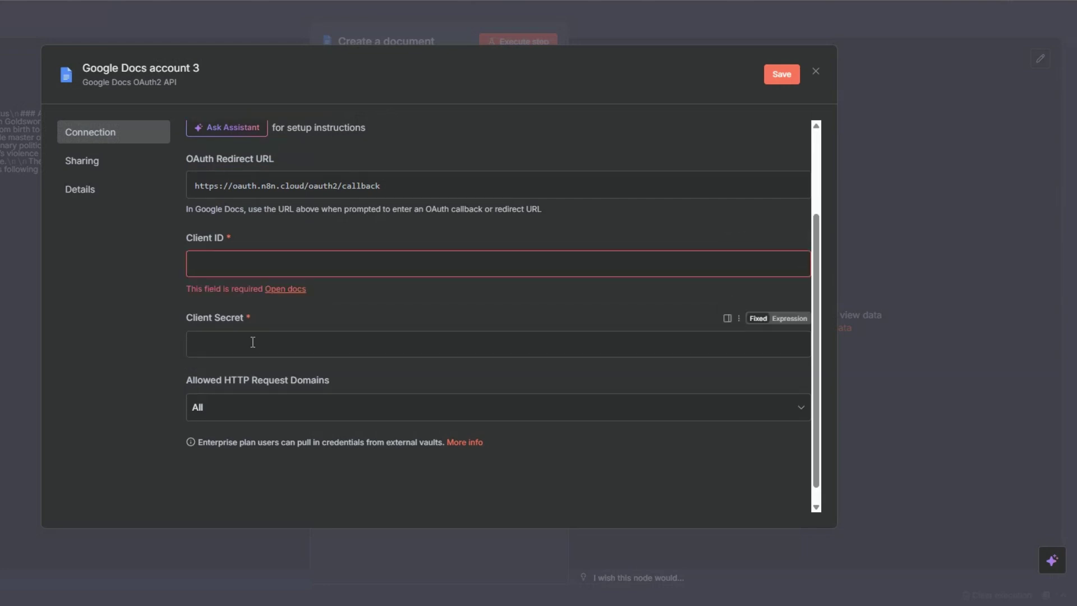
pyautogui.click(252, 341)
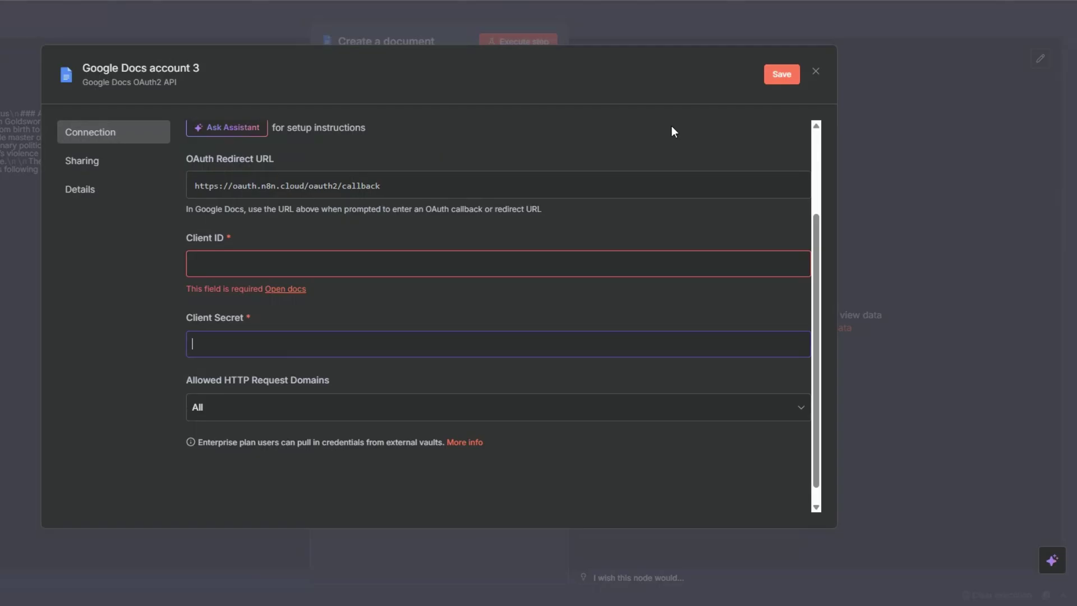
pyautogui.click(816, 72)
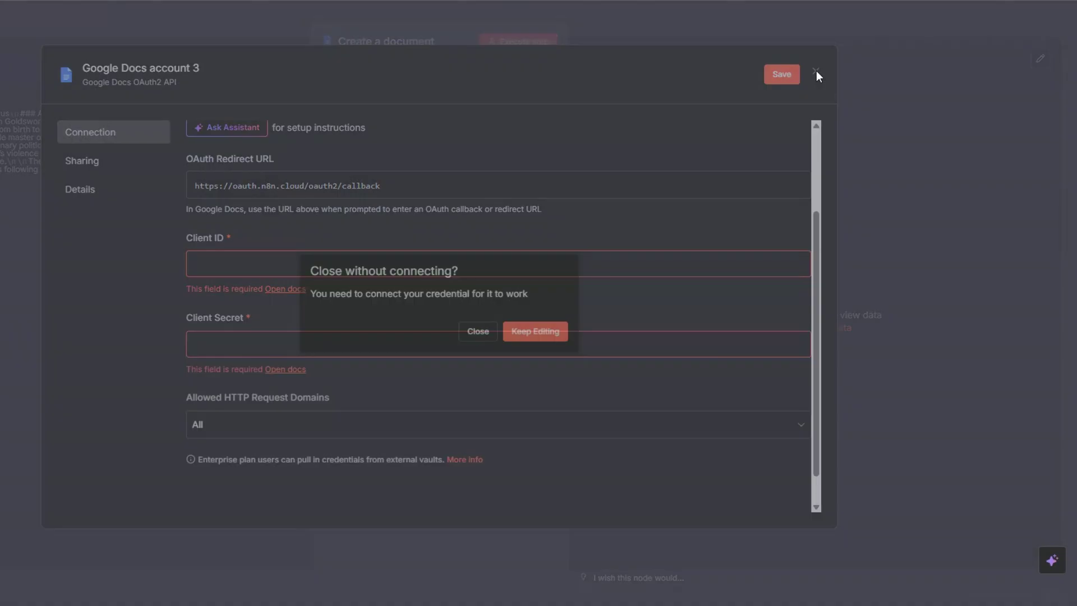
pyautogui.click(479, 328)
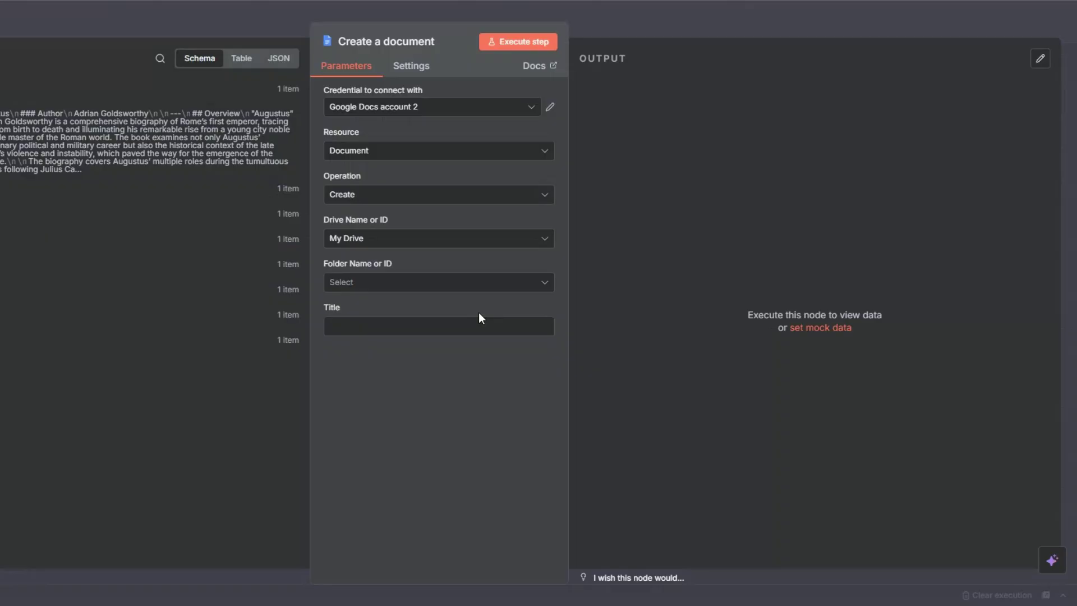
# Step: Save the doc in the chosen Drive folder, title it '{book_title} by {author}', and run it
pyautogui.click(346, 283)
pyautogui.click(359, 340)
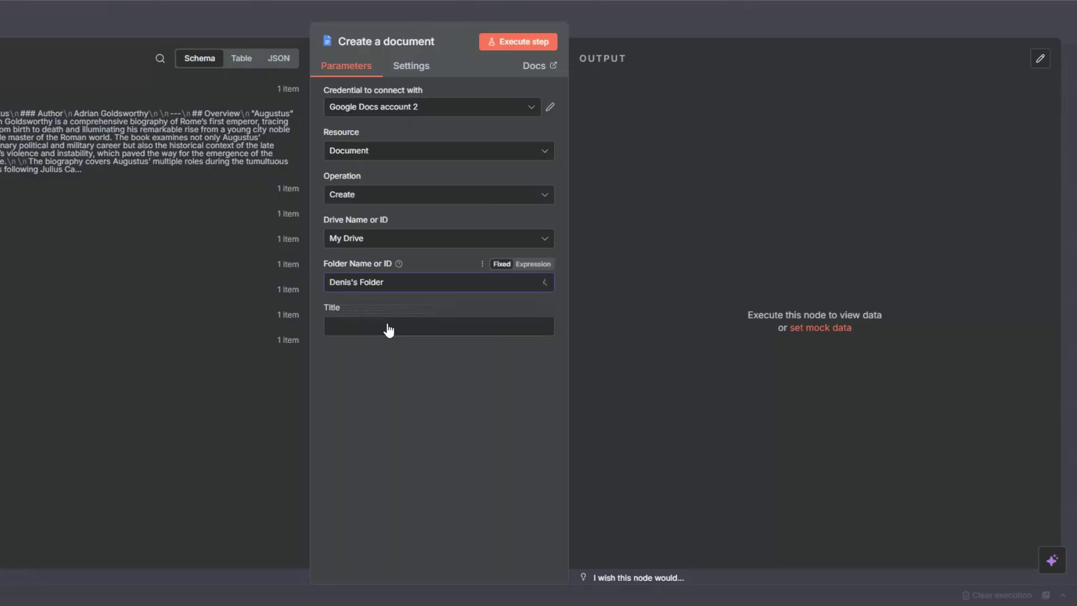
pyautogui.click(354, 324)
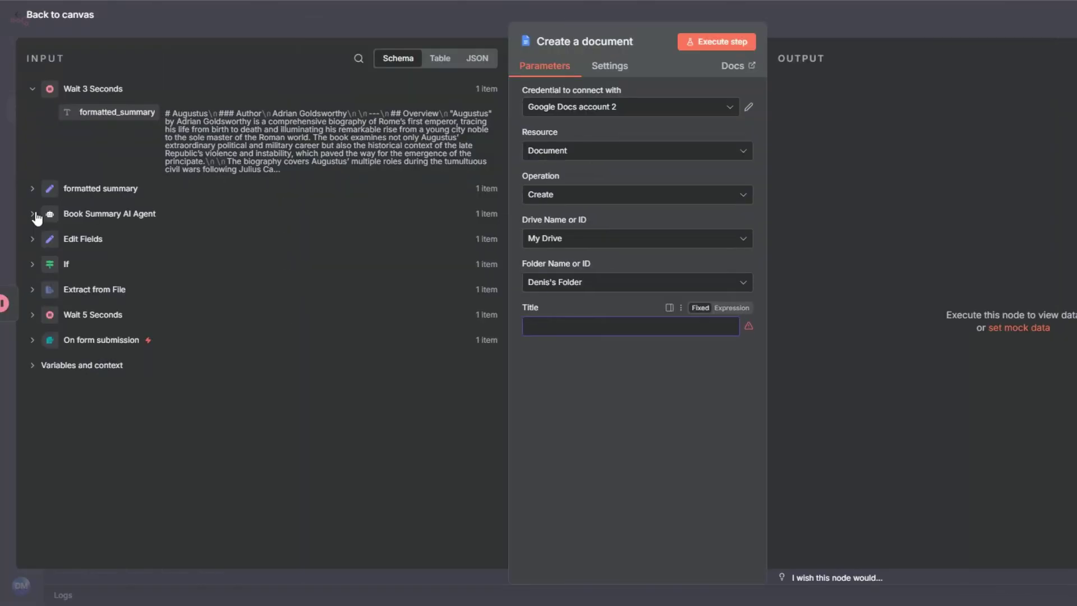
pyautogui.click(33, 213)
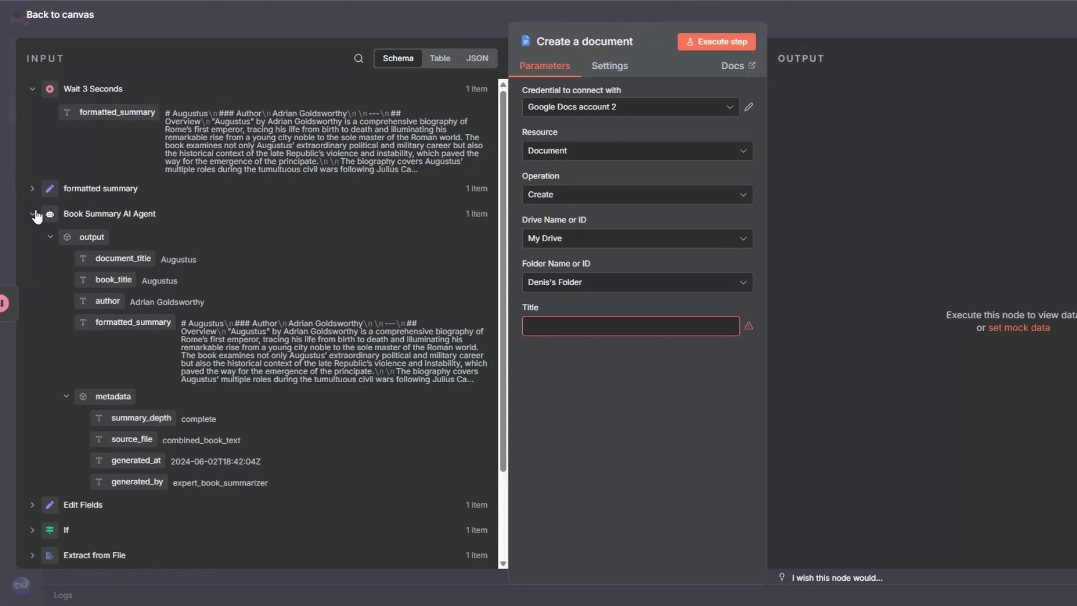
pyautogui.click(32, 189)
pyautogui.scroll(-2, 78, 246)
pyautogui.moveTo(110, 284); pyautogui.dragTo(536, 317)
pyautogui.click(638, 341)
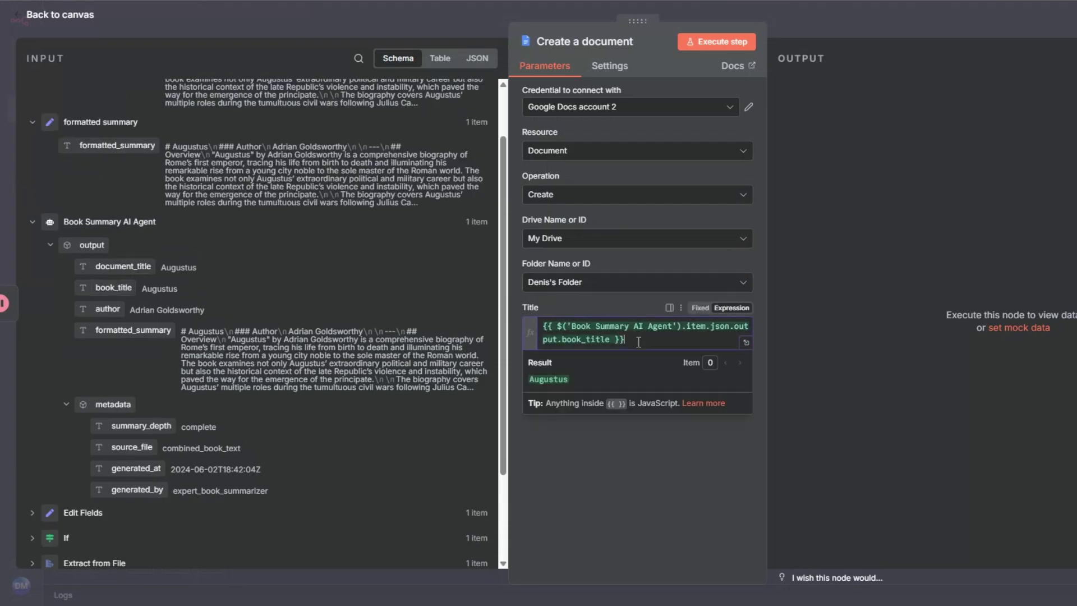
pyautogui.write('by')
pyautogui.moveTo(107, 309); pyautogui.dragTo(621, 352)
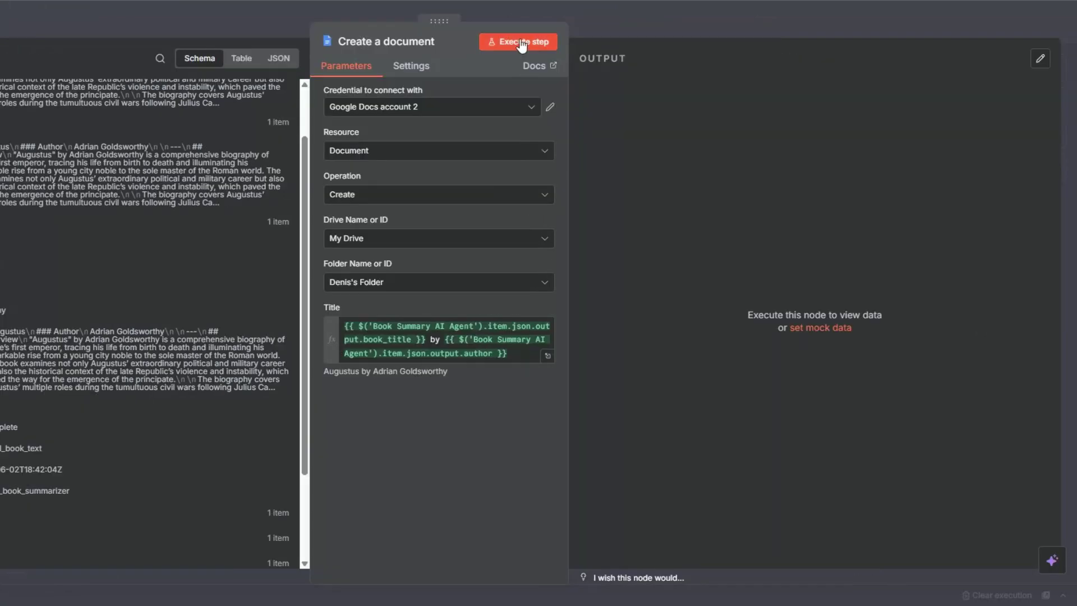
pyautogui.click(522, 43)
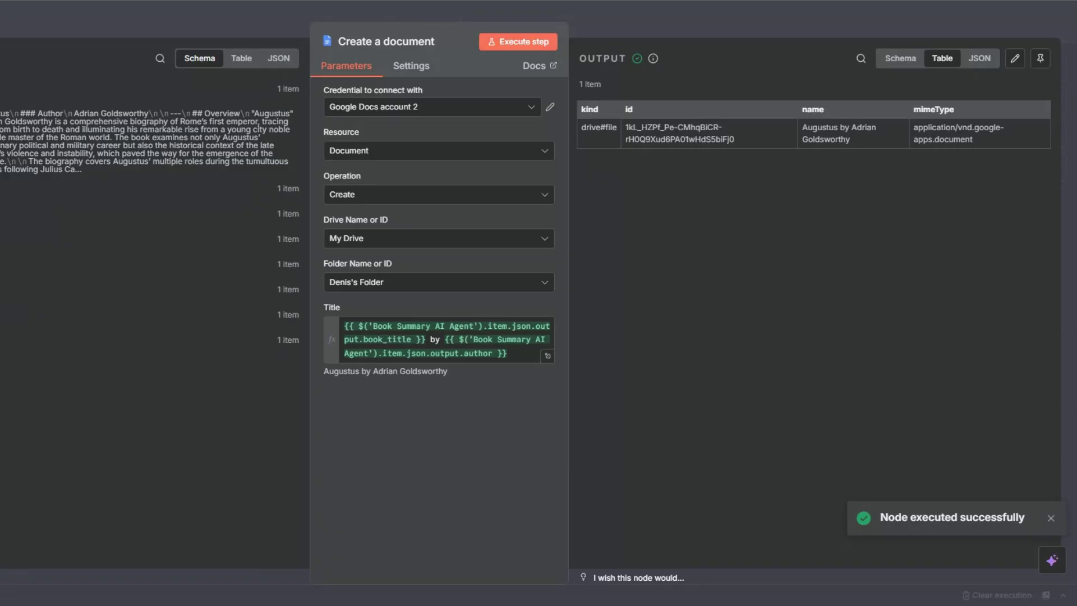
# Step: Rename the Google Docs node to 'Create a book summary document'
pyautogui.press('Escape')
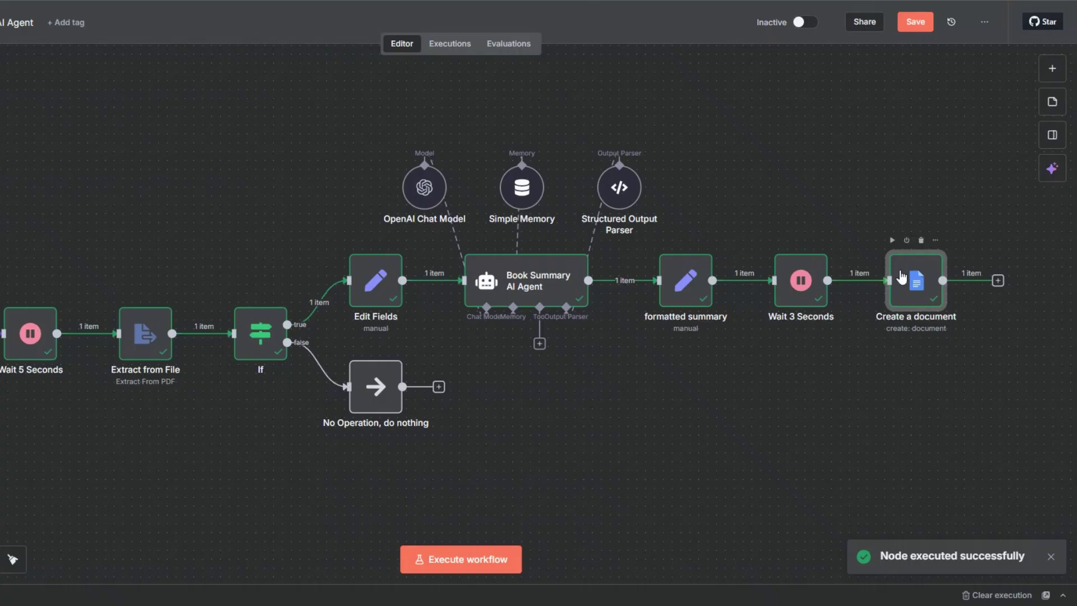
pyautogui.press('F2')
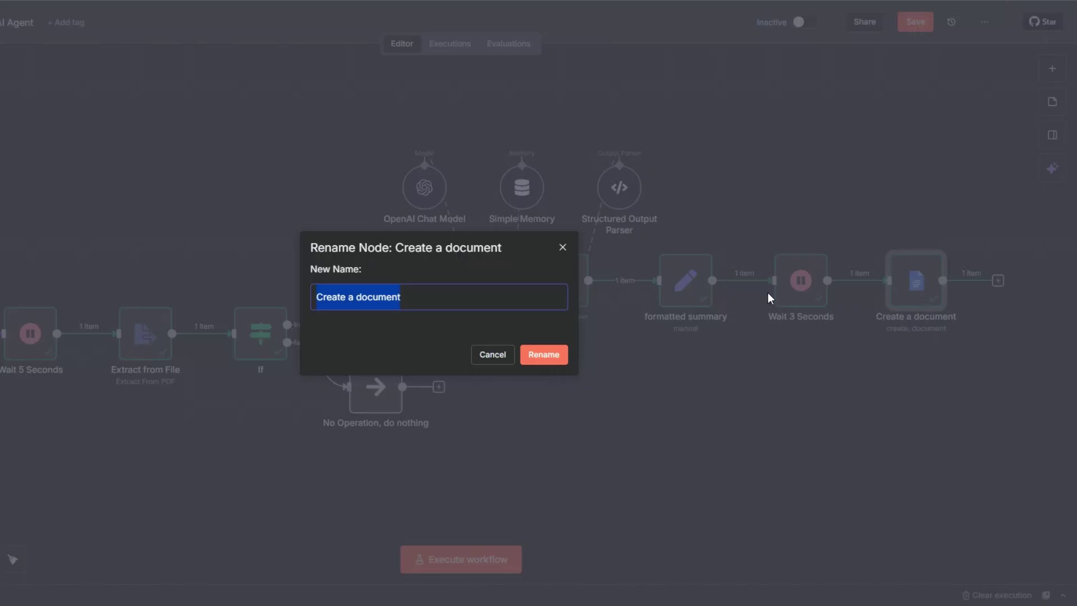
pyautogui.click(354, 297)
pyautogui.write('boo')
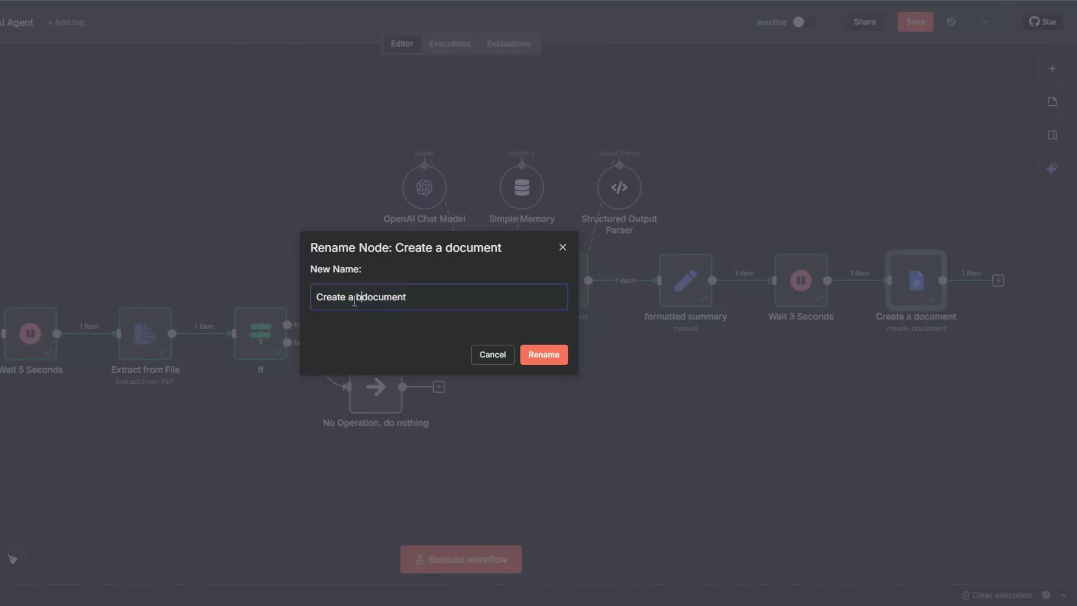
pyautogui.write('k summary')
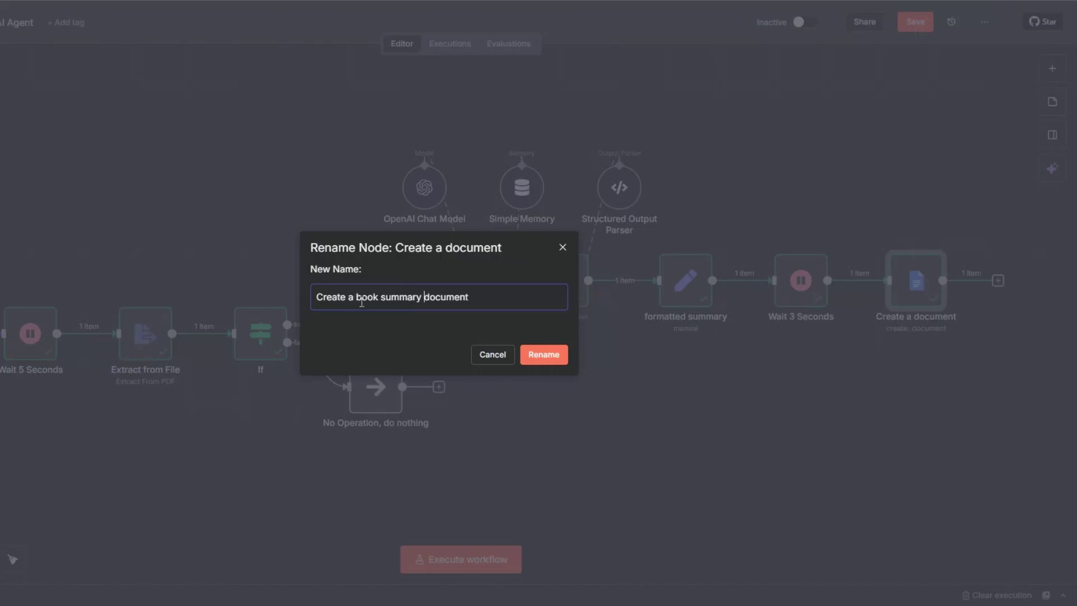
pyautogui.press('Return')
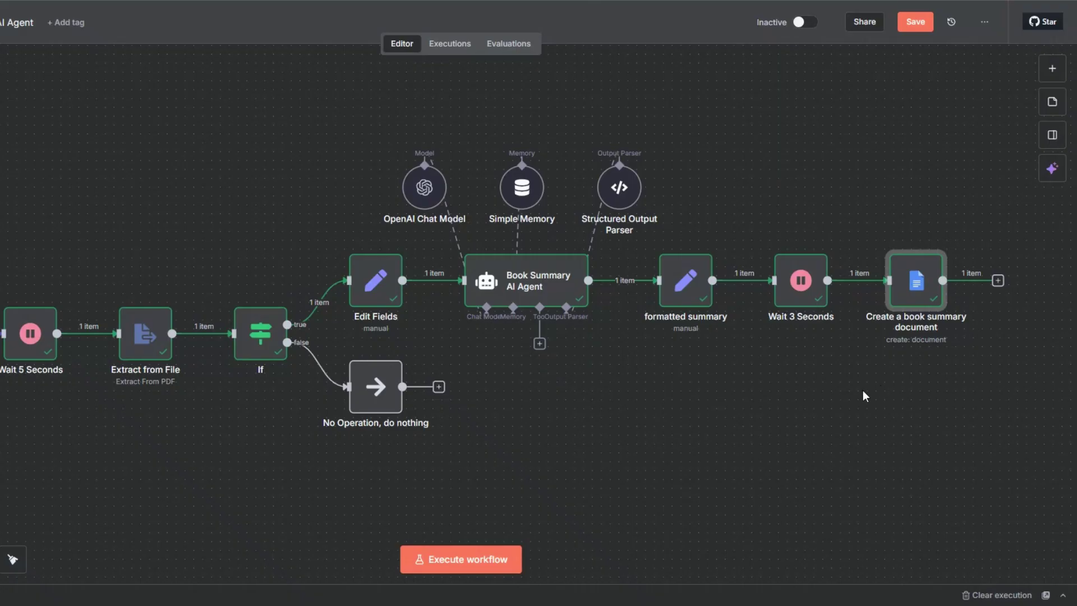
# Step: Add a Google Docs 'Update a document' step using the created document's ID as Doc ID
pyautogui.click(0, 559)
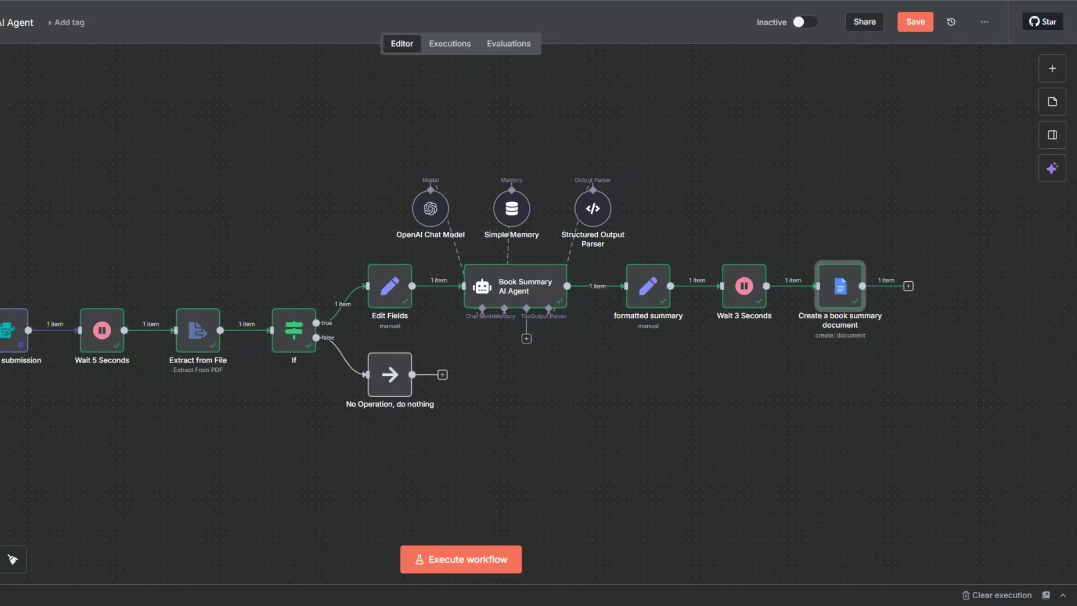
pyautogui.moveTo(179, 440); pyautogui.dragTo(63, 440)
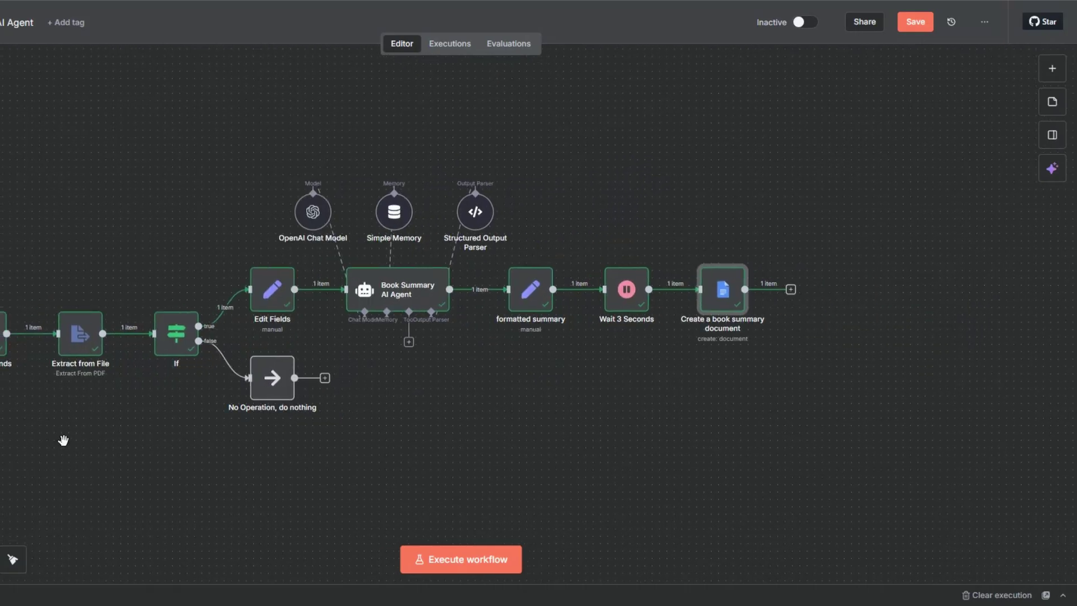
pyautogui.click(789, 289)
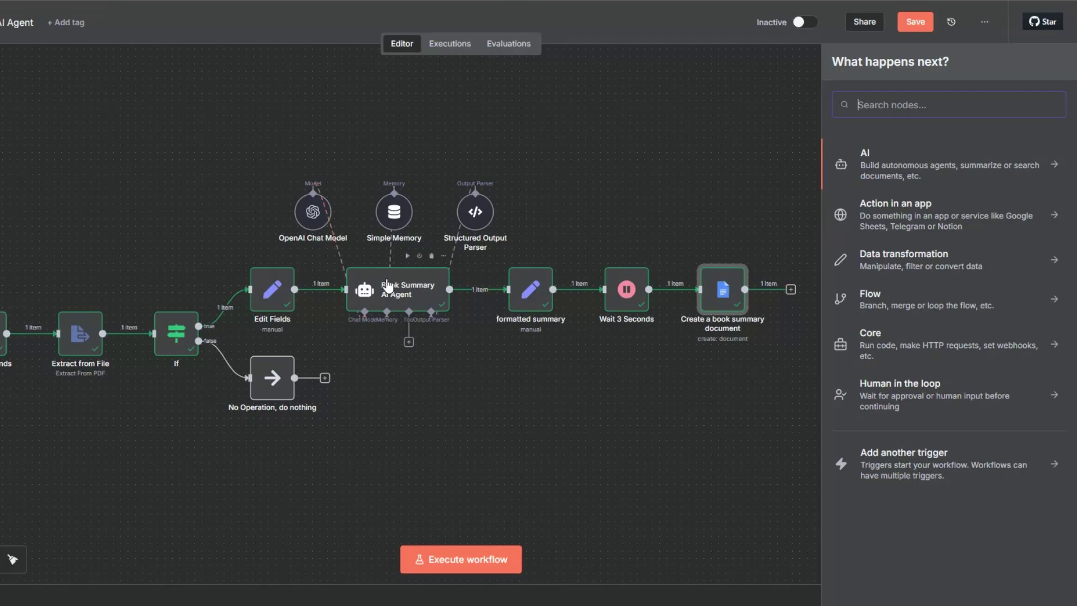
pyautogui.write('g')
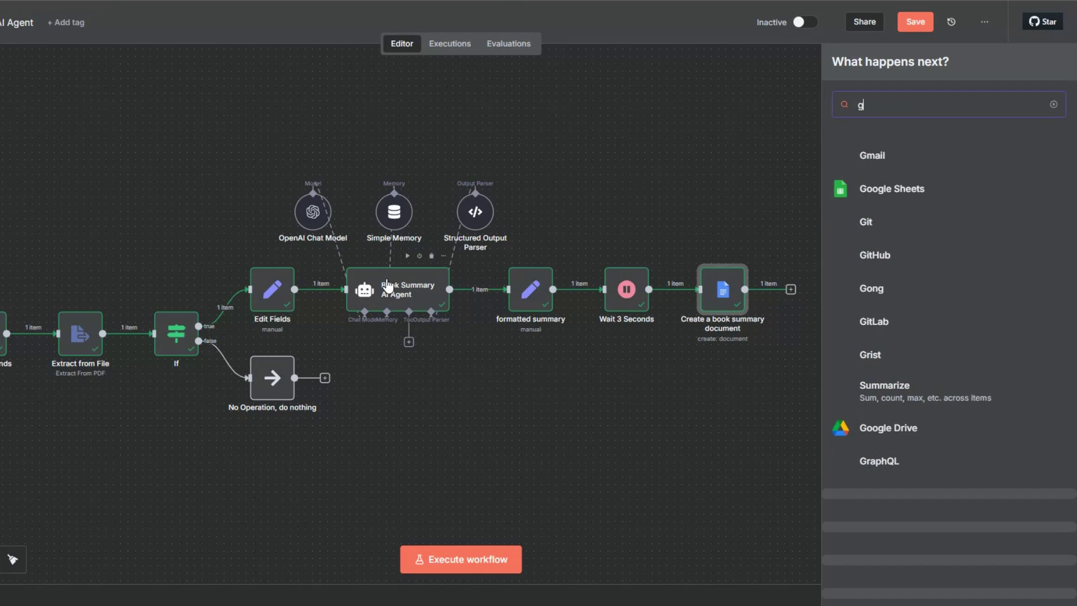
pyautogui.write('oo')
pyautogui.click(904, 232)
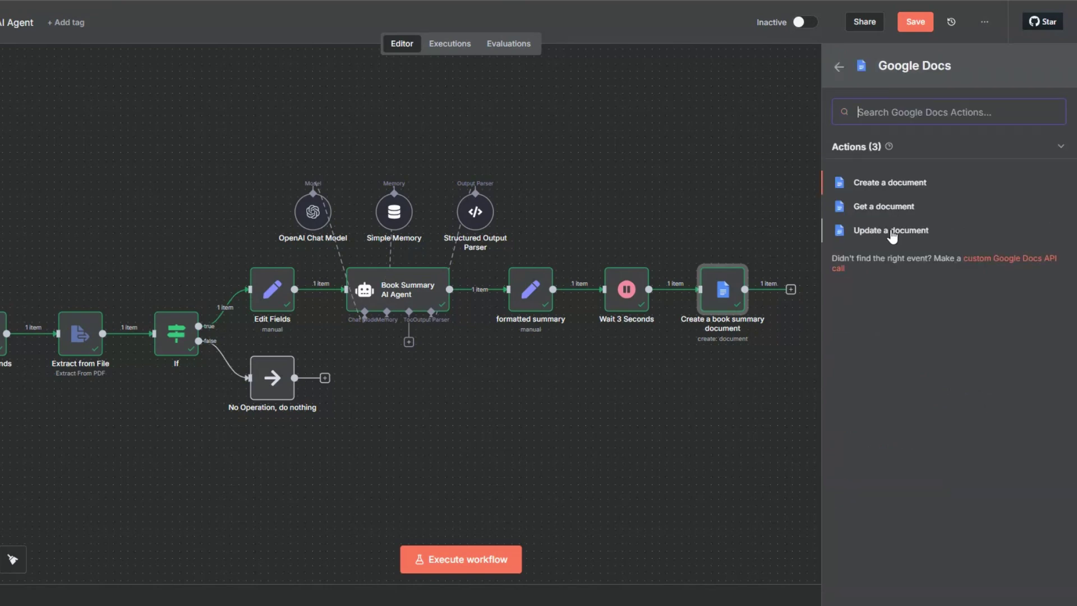
pyautogui.click(892, 231)
pyautogui.click(358, 242)
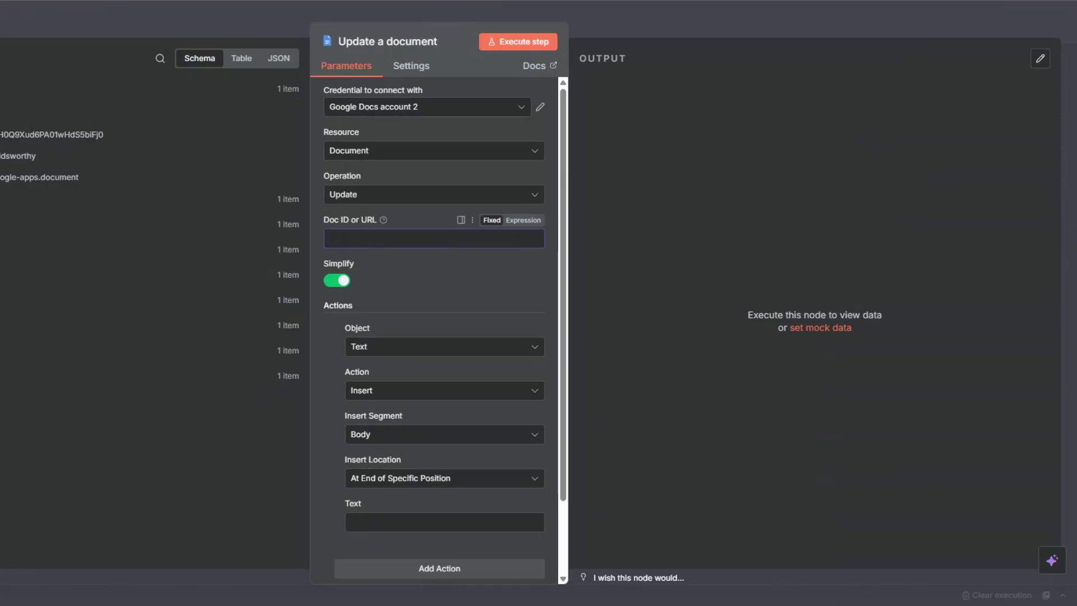
pyautogui.moveTo(81, 133); pyautogui.dragTo(536, 236)
# Step: Insert the formatted_summary text into the document and run the update step
pyautogui.scroll(-2, 653, 278)
pyautogui.click(643, 435)
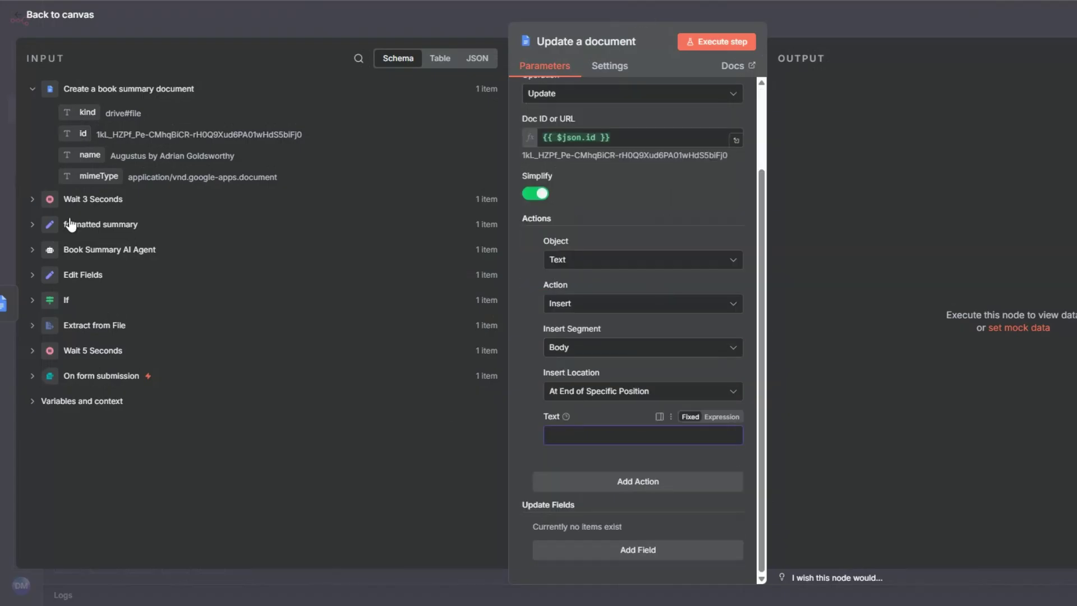
pyautogui.click(32, 225)
pyautogui.moveTo(140, 248); pyautogui.dragTo(583, 437)
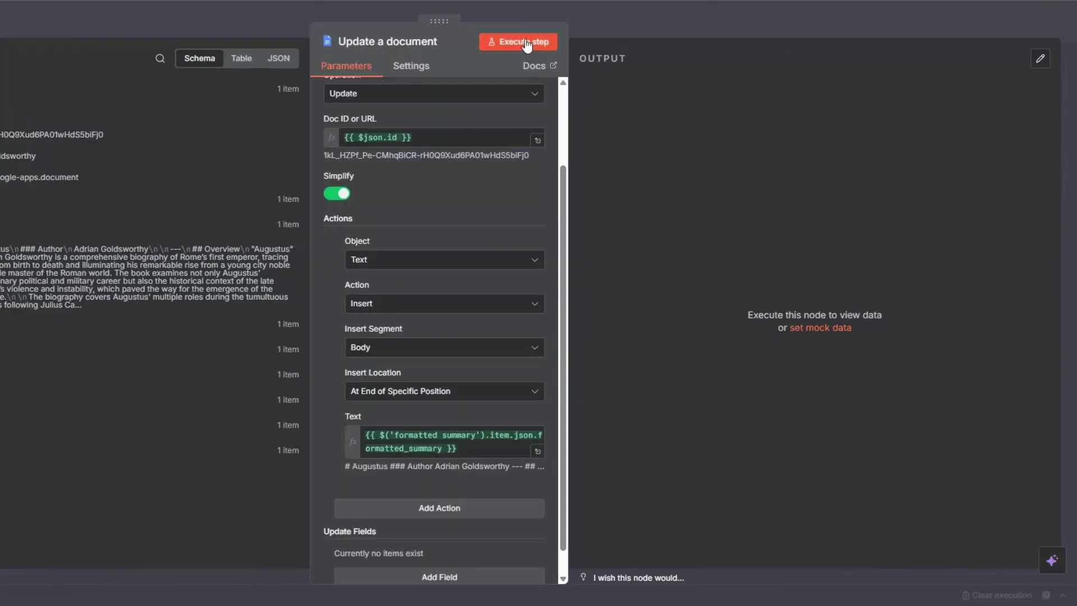
pyautogui.click(526, 43)
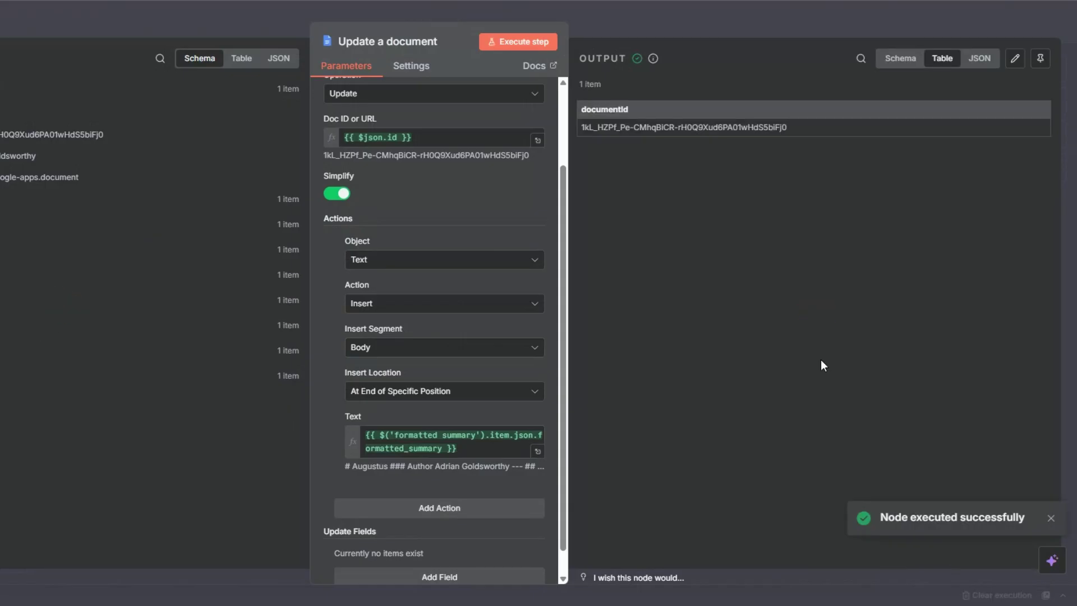
pyautogui.press('Escape')
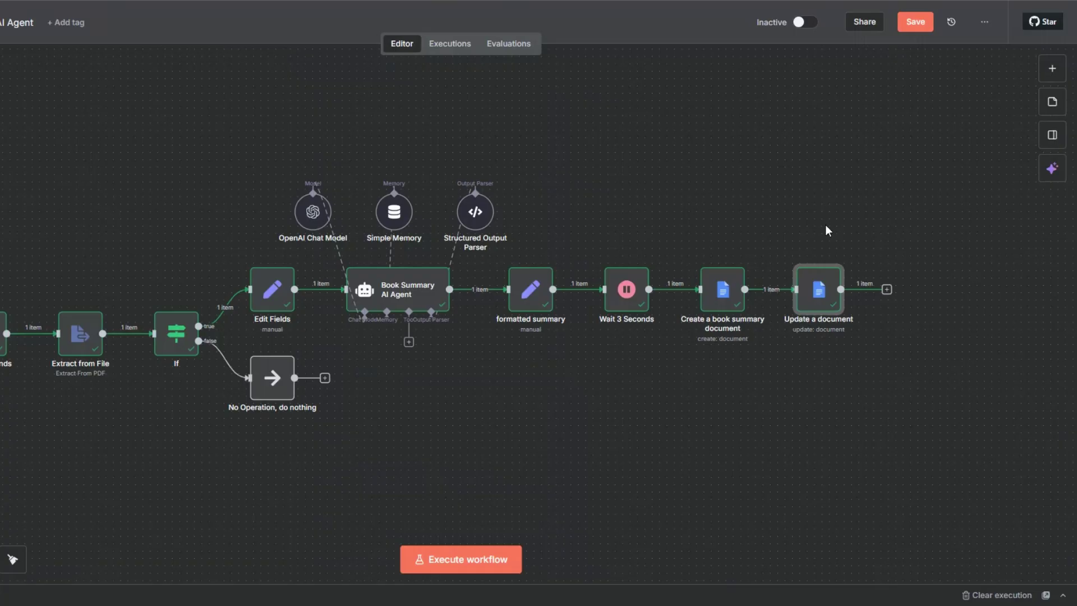
pyautogui.rightClick(820, 292)
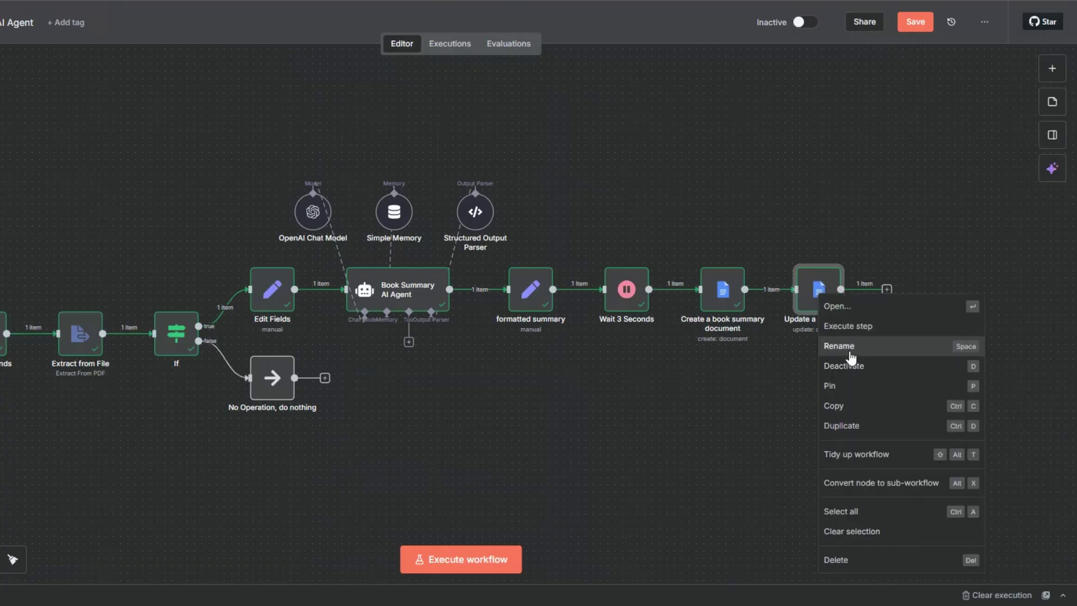
# Step: Rename 'Update a document' to 'Update a book summary document' and save the workflow
pyautogui.click(851, 357)
pyautogui.click(360, 296)
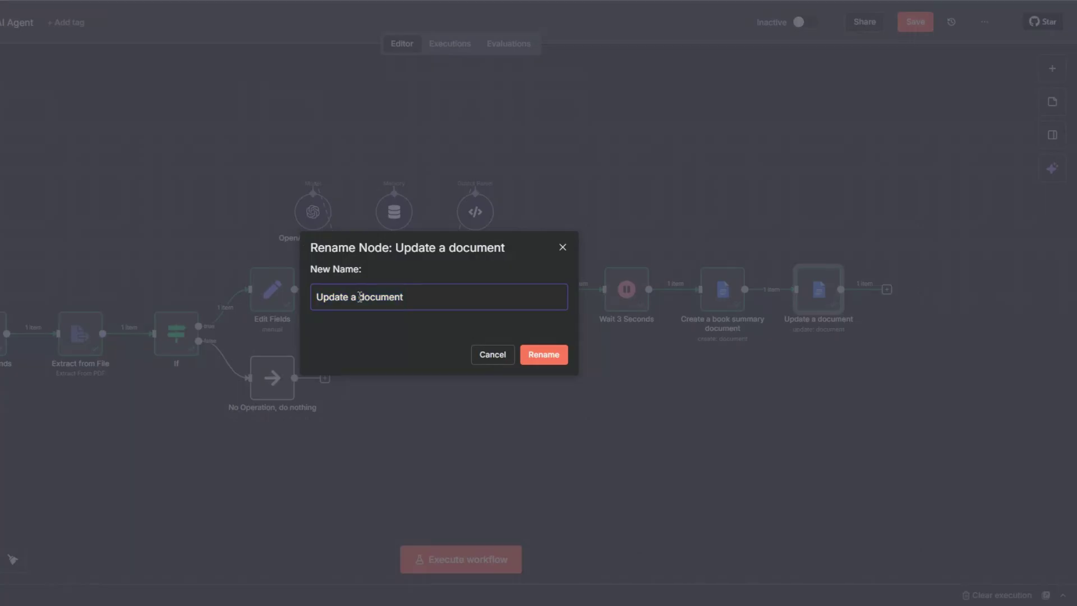
pyautogui.write('book summary')
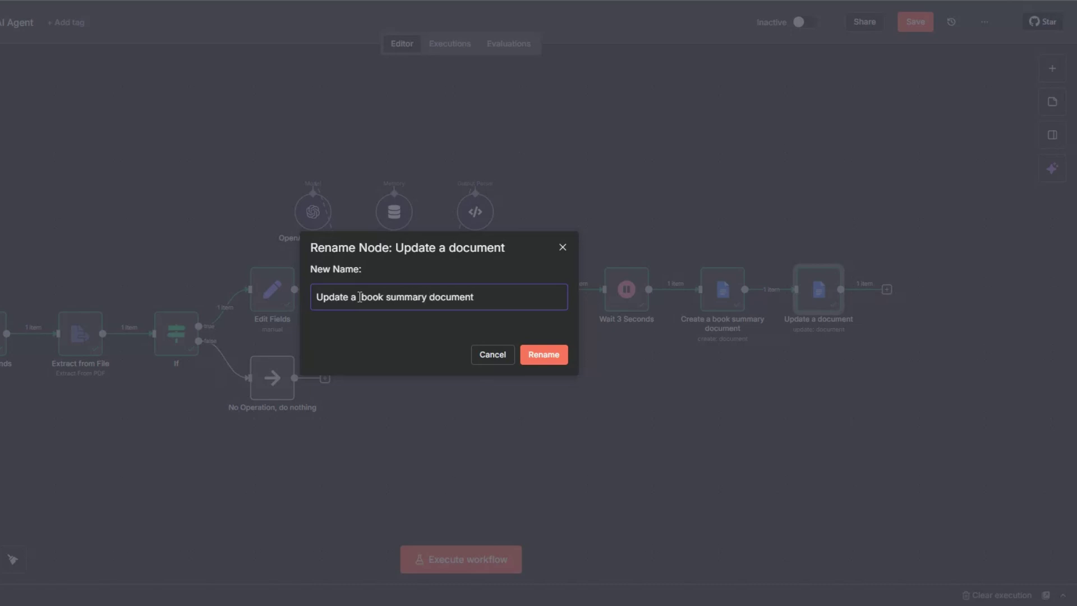
pyautogui.click(547, 363)
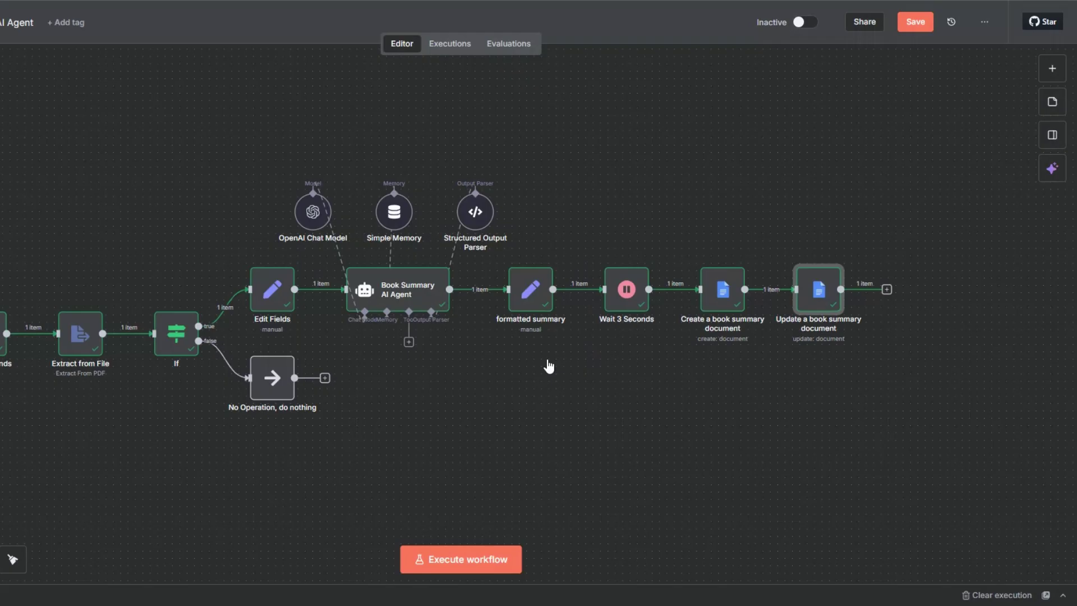
pyautogui.click(914, 28)
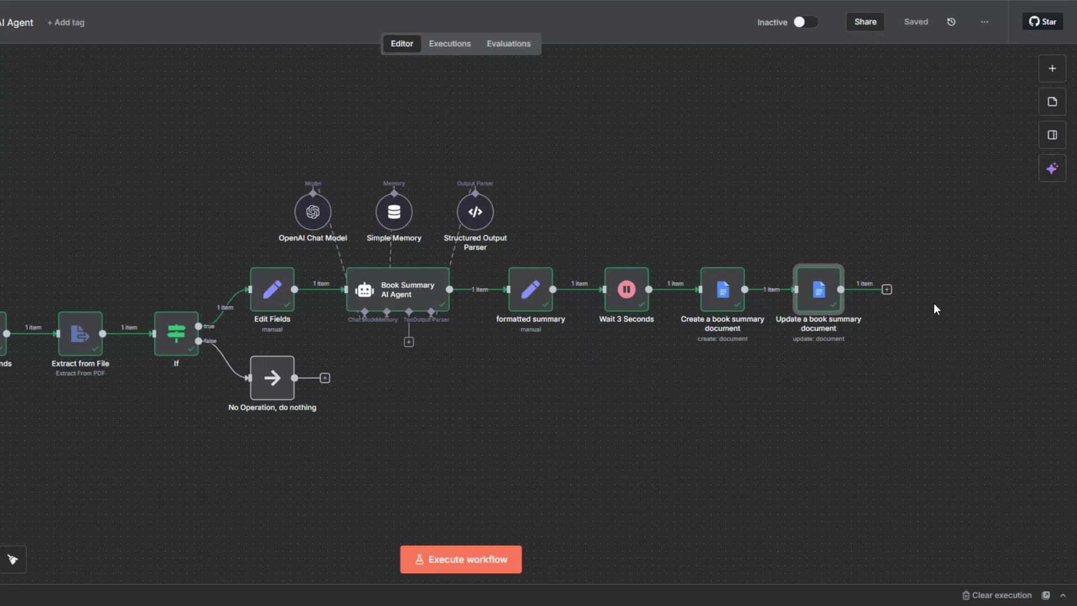
# Step: Add a Gmail 'Send a message' step with subject 'Your AI Book Summary Is Ready' and review its message
pyautogui.click(886, 289)
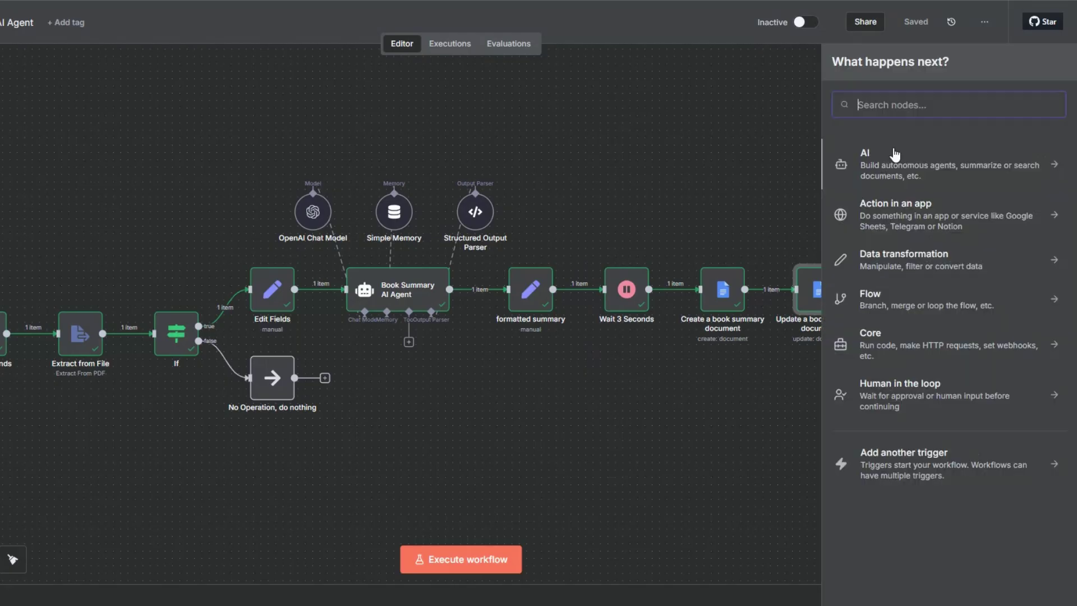
pyautogui.write('gmail')
pyautogui.click(879, 157)
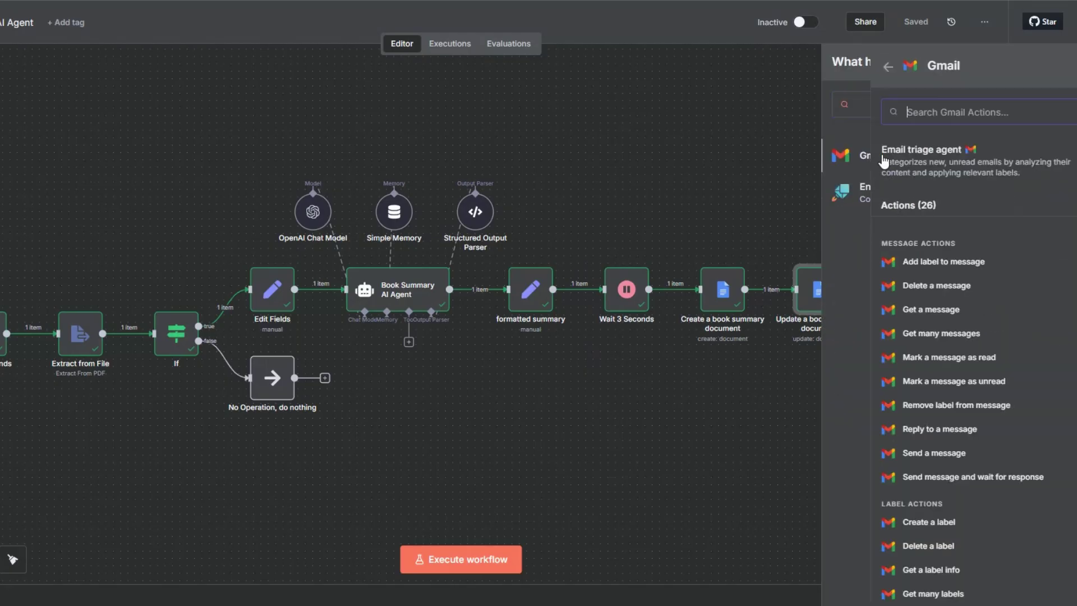
pyautogui.click(897, 454)
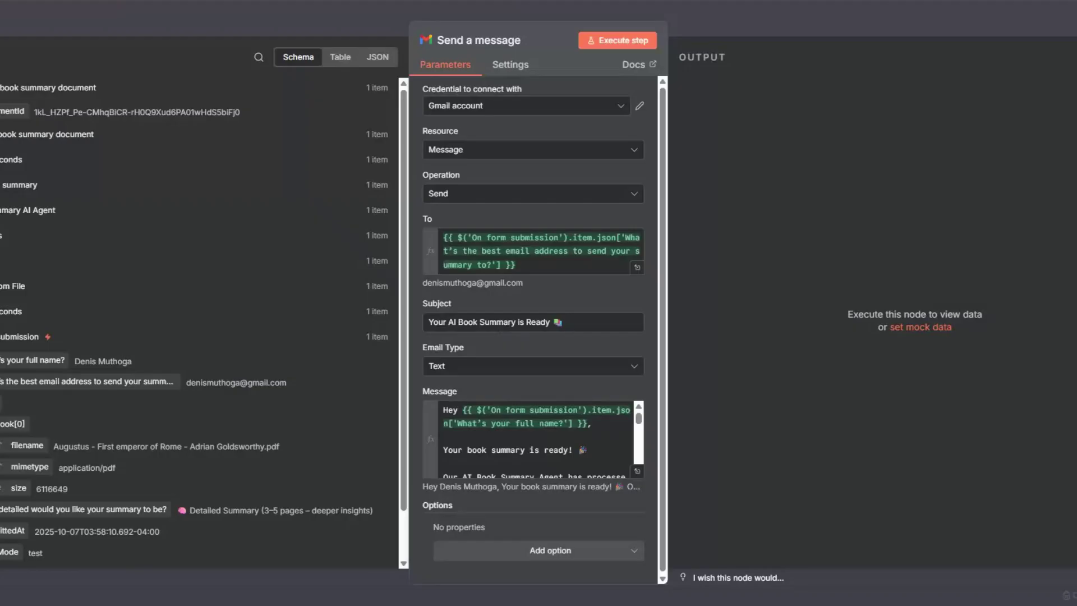
pyautogui.scroll(-1, 68, 435)
pyautogui.click(564, 323)
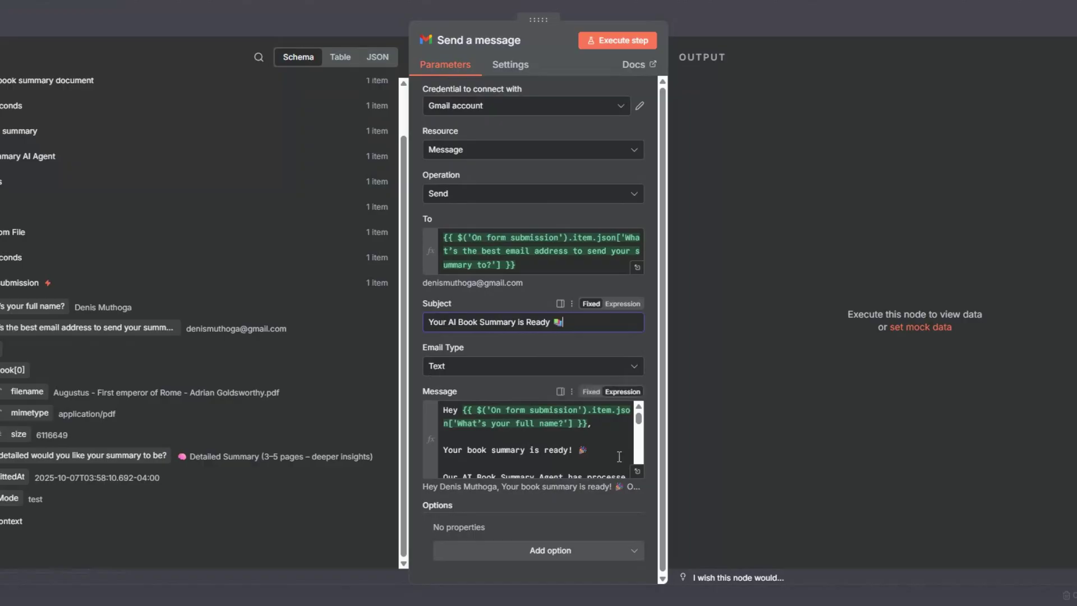
pyautogui.click(637, 471)
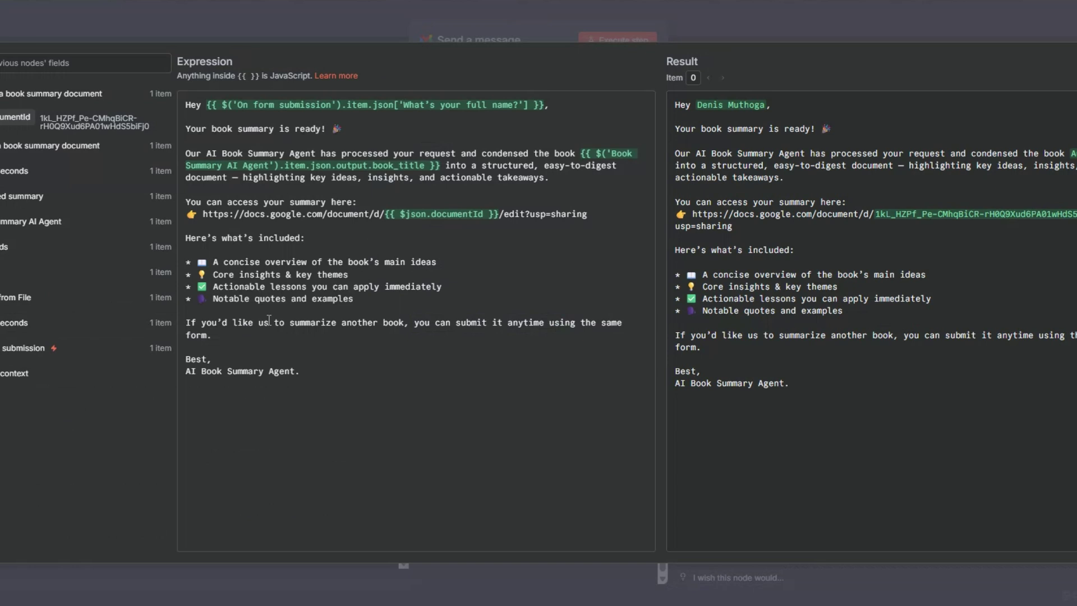
pyautogui.press('Escape')
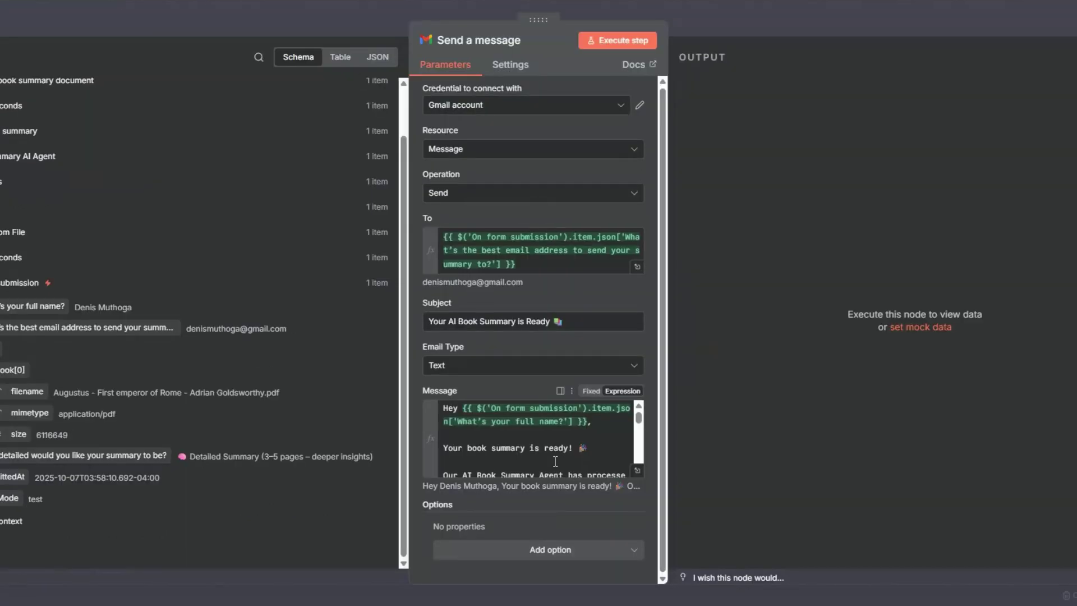
# Step: Add the Append n8n Attribution option, turned off, and test-send the email
pyautogui.click(525, 548)
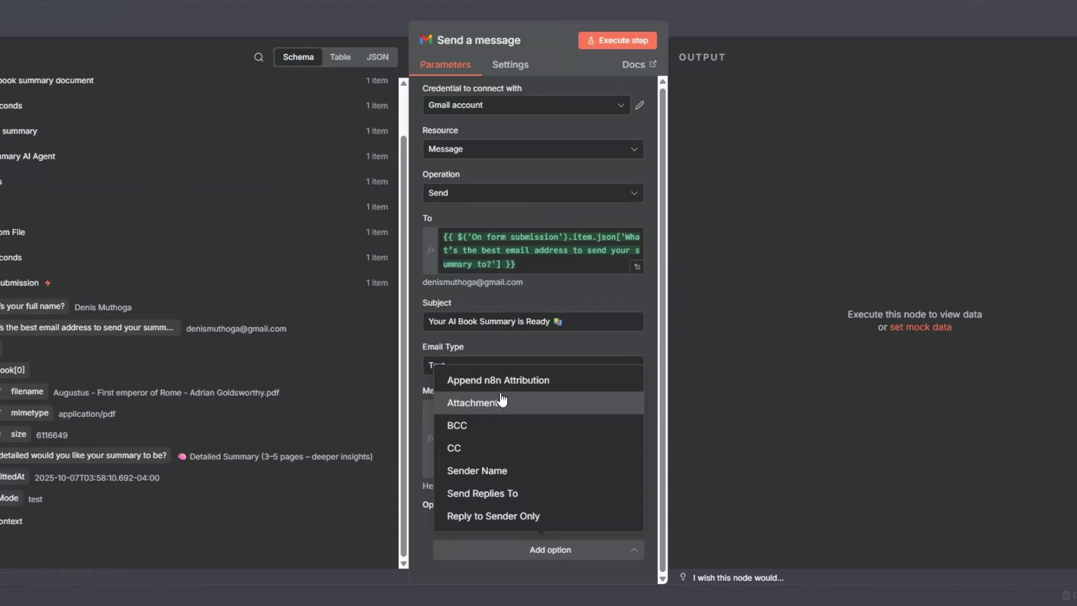
pyautogui.click(500, 383)
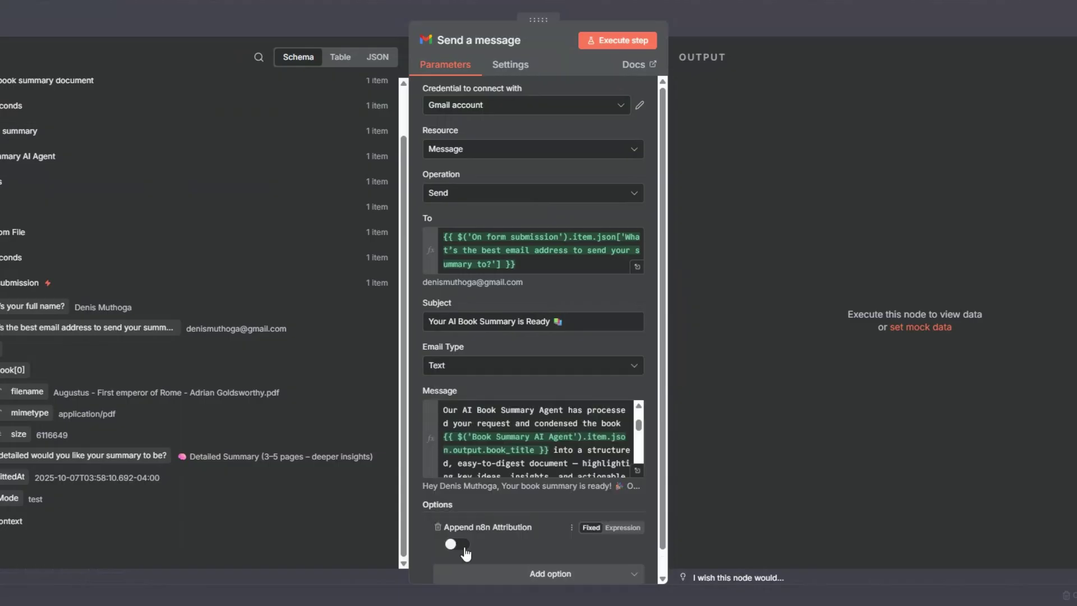
pyautogui.click(629, 42)
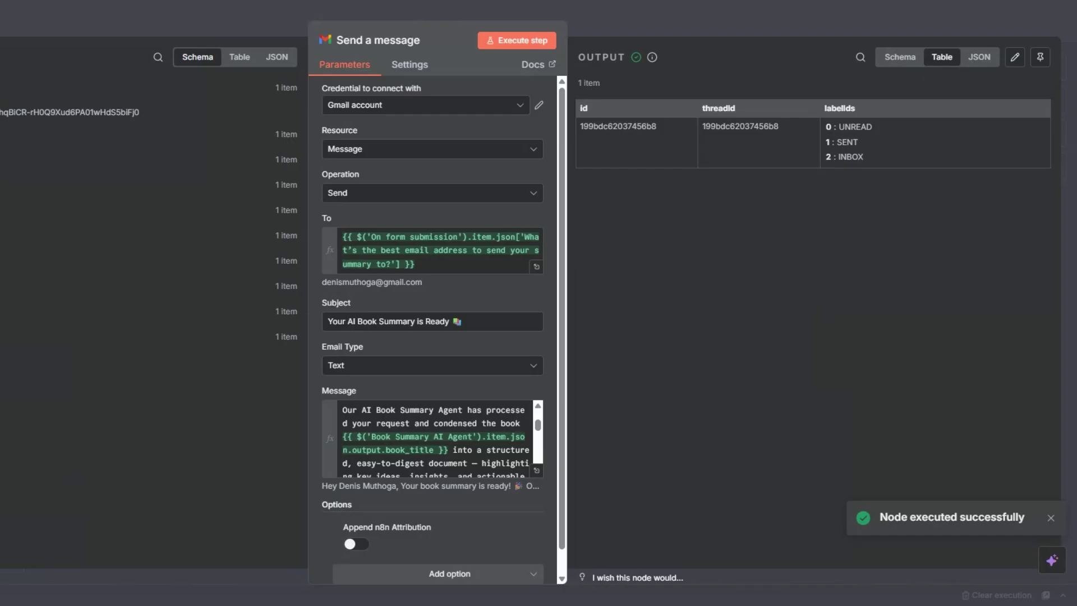
# Step: Rename the Gmail node from 'Send a message' to 'Send book summary'
pyautogui.press('Escape')
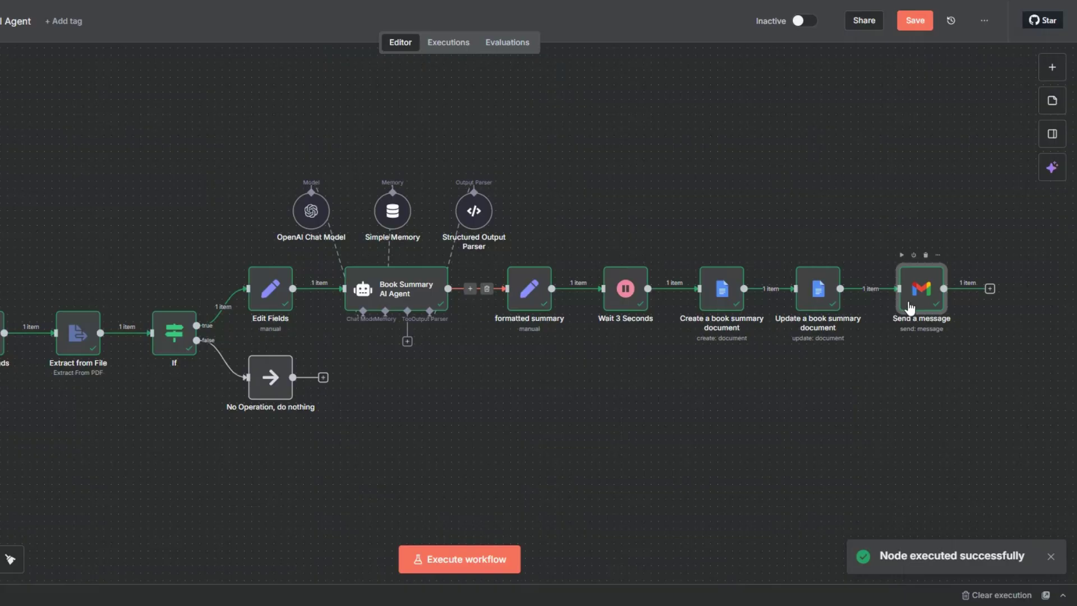
pyautogui.press('F2')
pyautogui.click(338, 295)
pyautogui.moveTo(338, 295); pyautogui.dragTo(416, 294)
pyautogui.write('b')
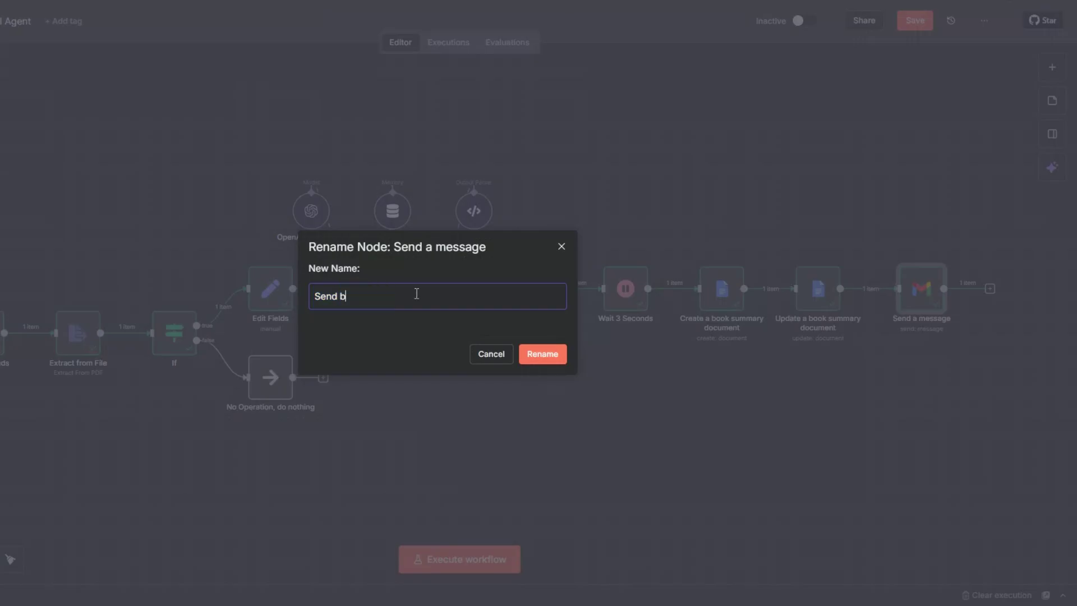
pyautogui.write('ook summary')
pyautogui.click(543, 354)
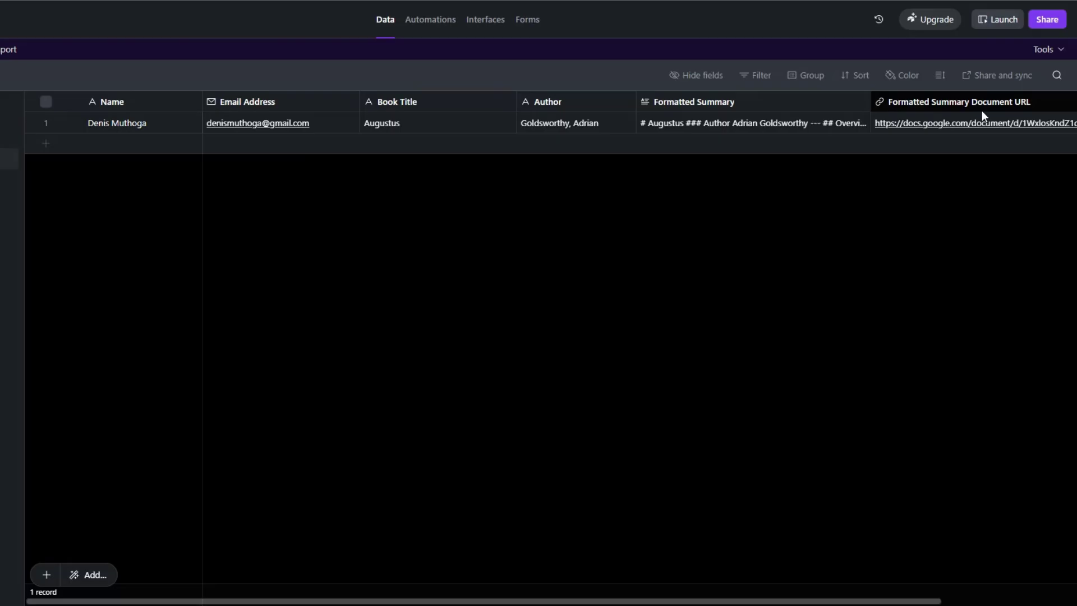
# Step: Delete the Augustus test record from the Airtable Summaries table
pyautogui.click(47, 123)
pyautogui.rightClick(139, 129)
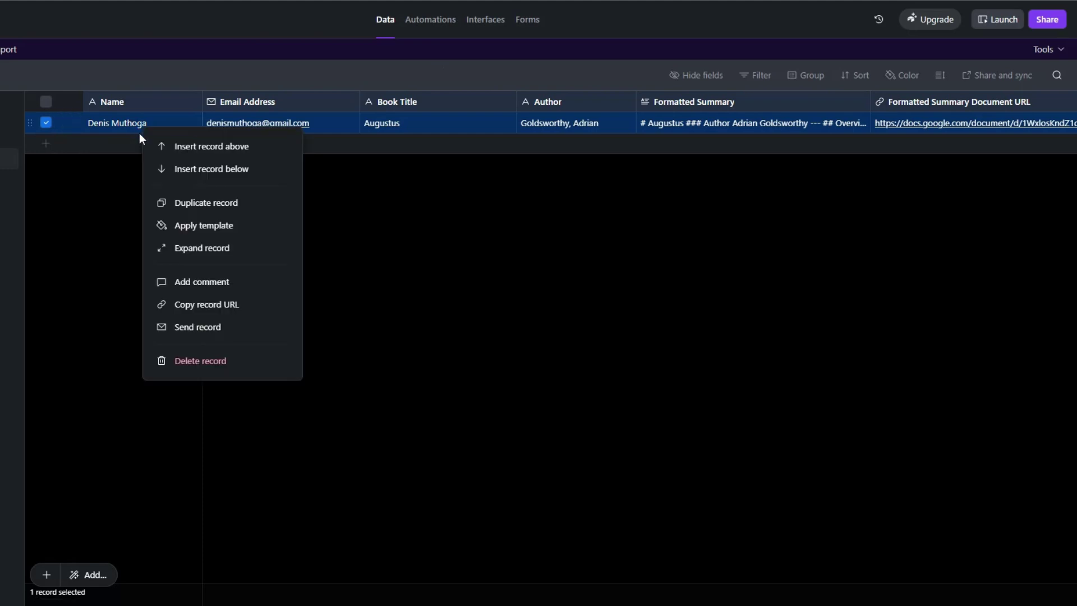
pyautogui.click(167, 361)
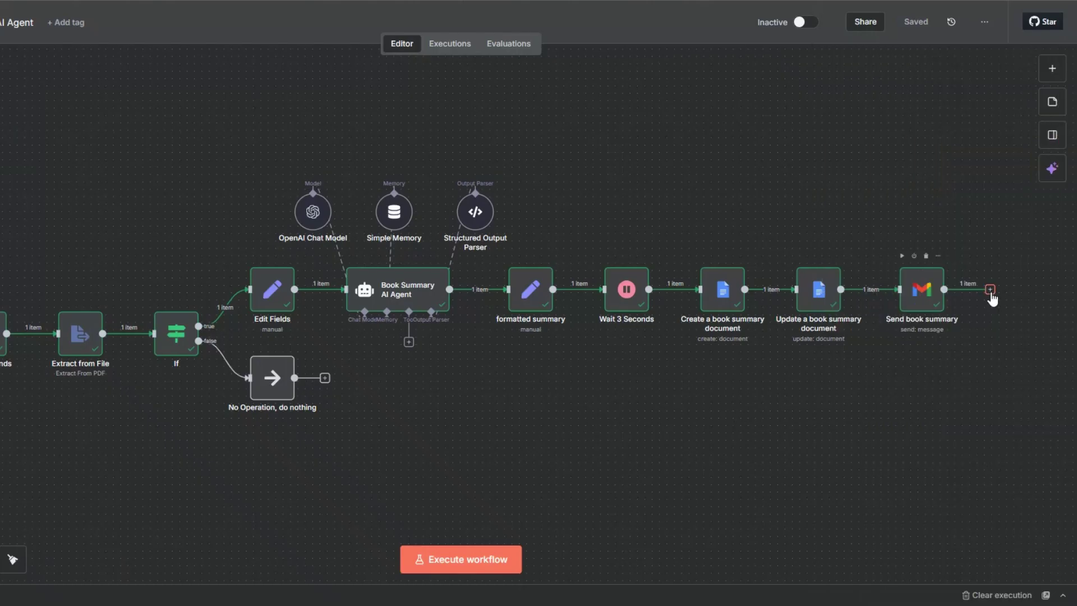
pyautogui.click(989, 293)
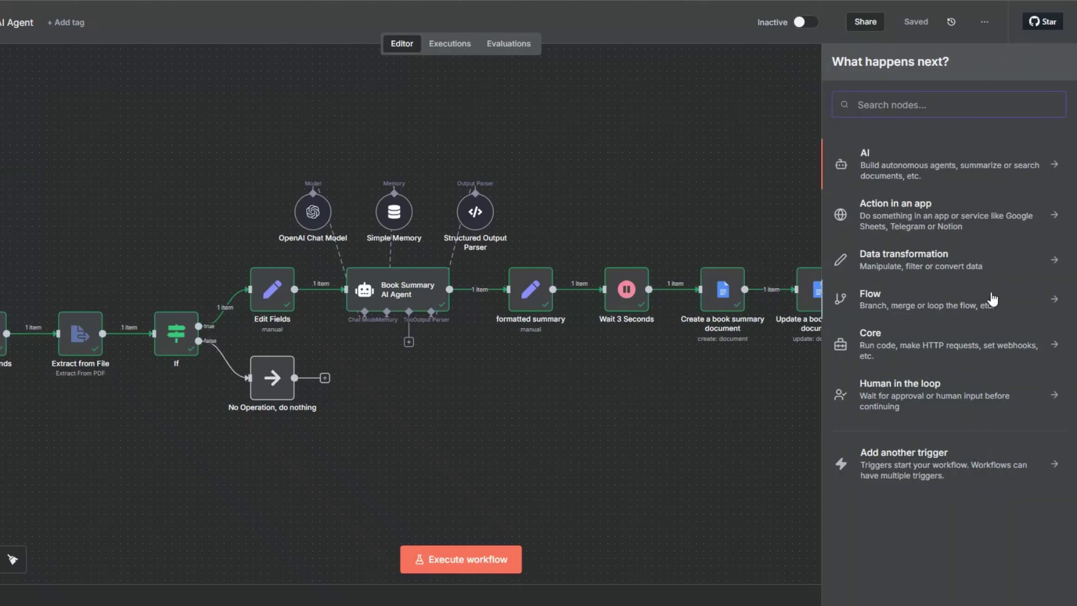
# Step: Add an Airtable 'Create a record' step and begin creating a new Airtable credential
pyautogui.write('airt')
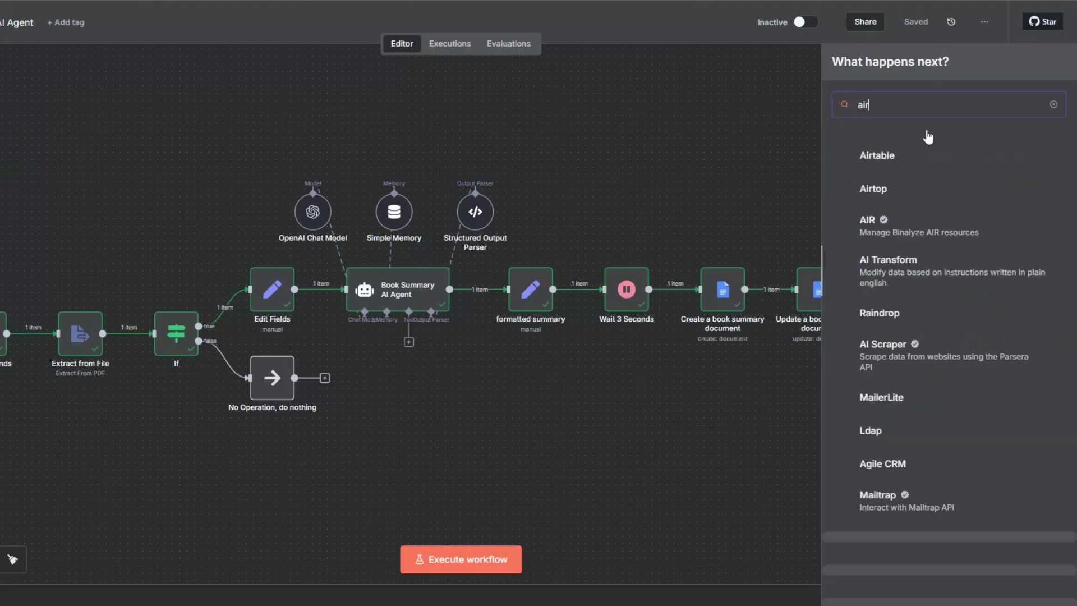
pyautogui.click(882, 159)
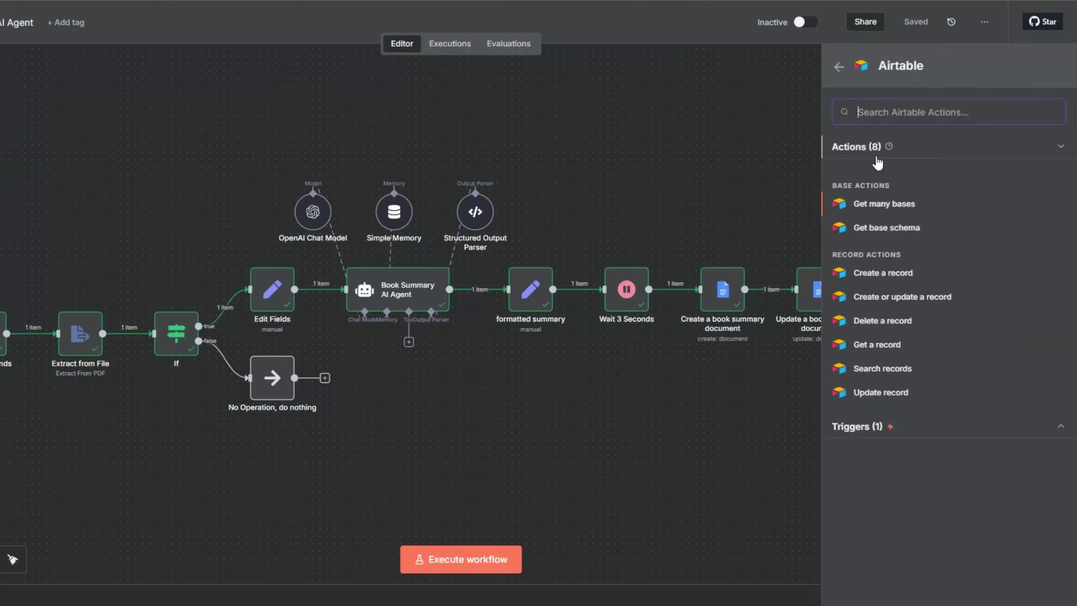
pyautogui.click(883, 275)
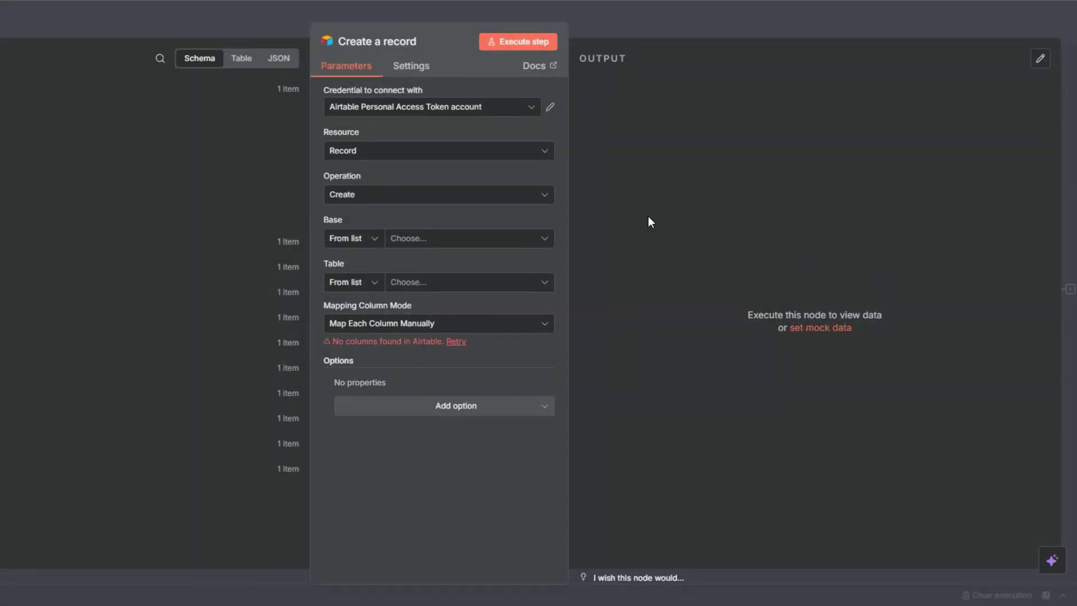
pyautogui.click(368, 109)
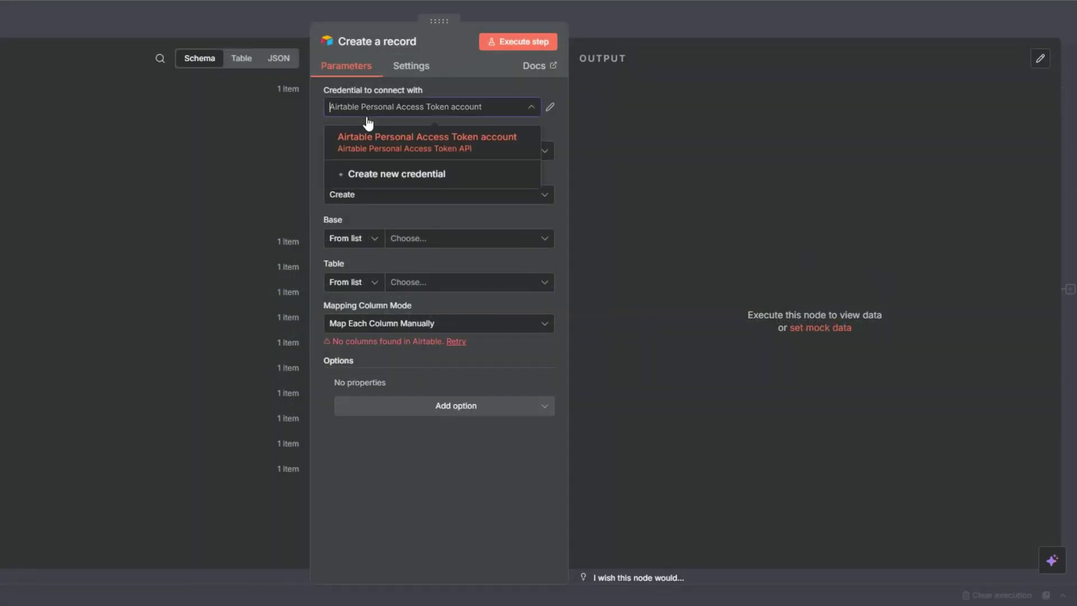
pyautogui.click(376, 176)
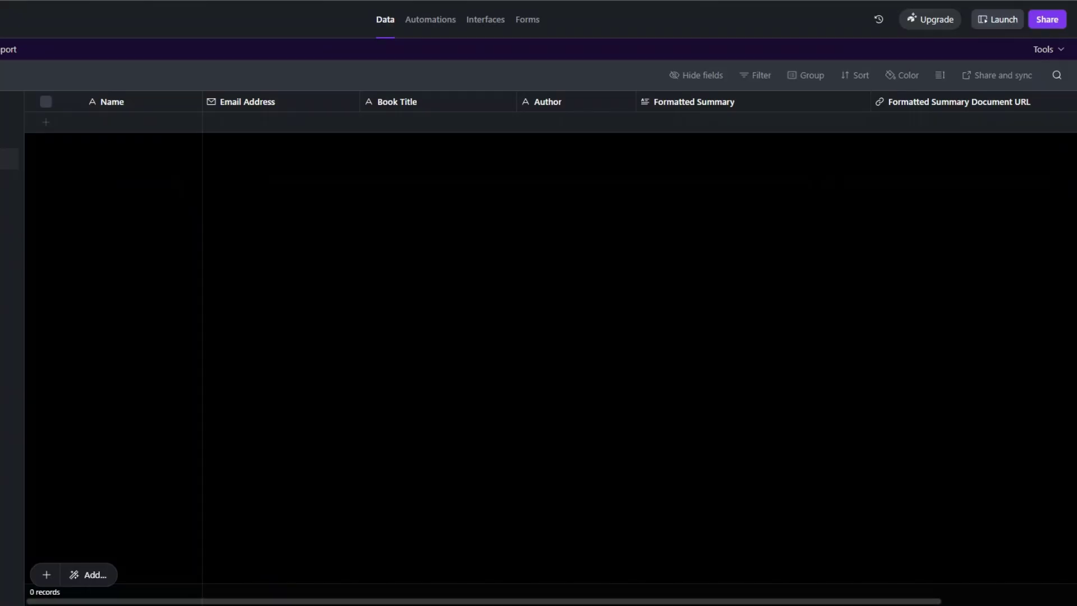
pyautogui.click(19, 585)
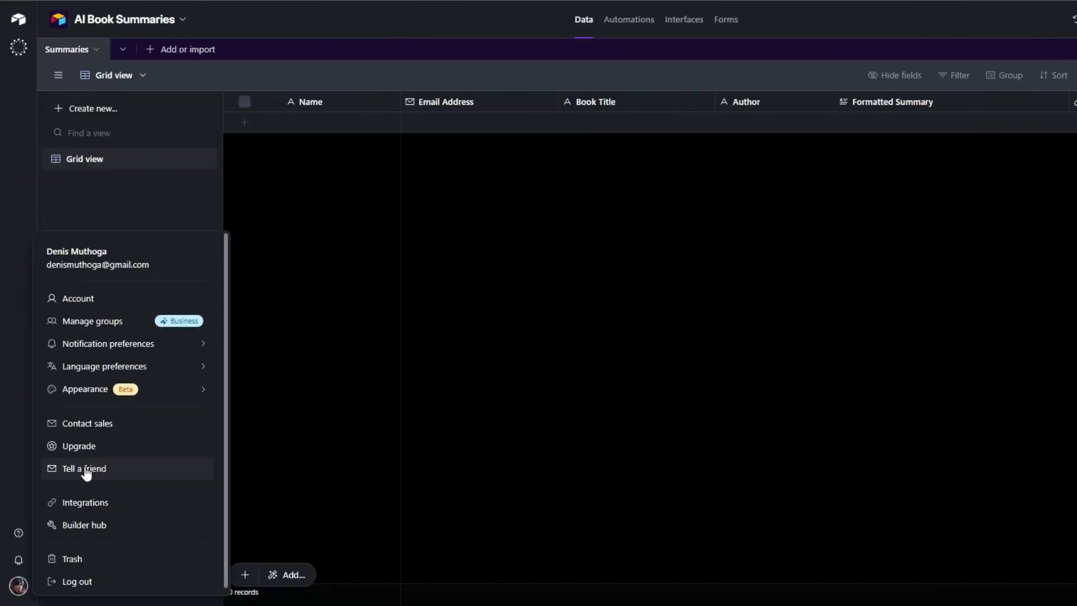
# Step: Browse the scope and base options for a new Airtable personal access token without adding any
pyautogui.press('Escape')
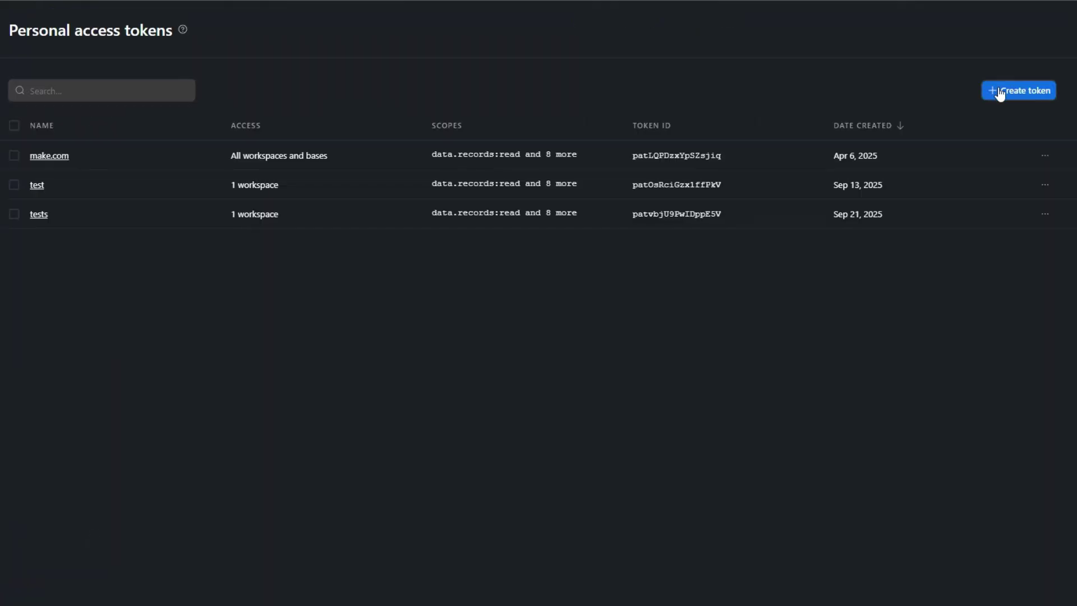
pyautogui.click(1000, 92)
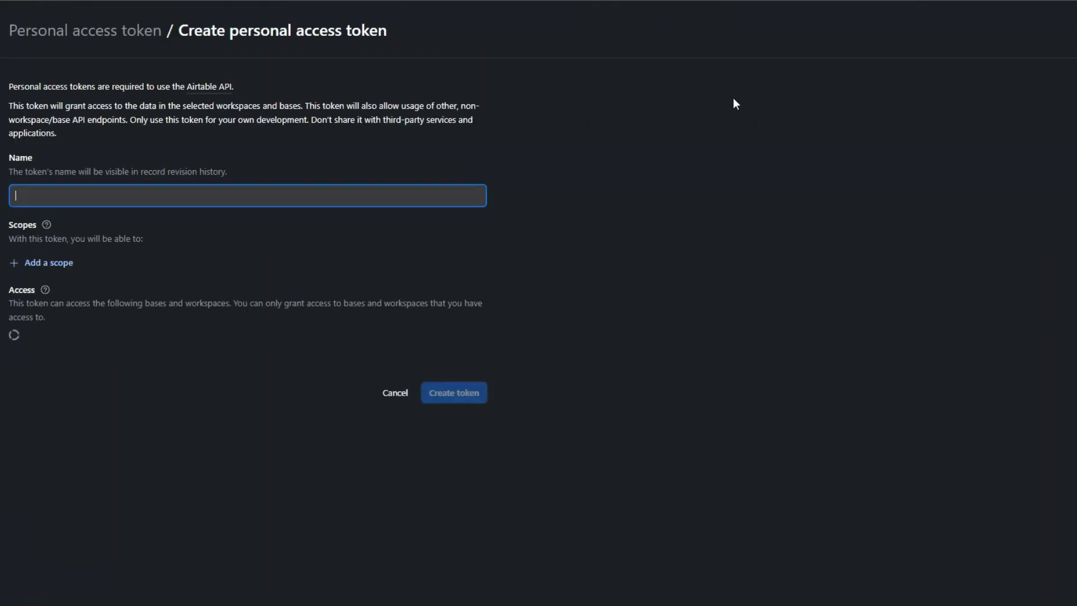
pyautogui.click(49, 262)
pyautogui.scroll(-5, 168, 365)
pyautogui.click(90, 492)
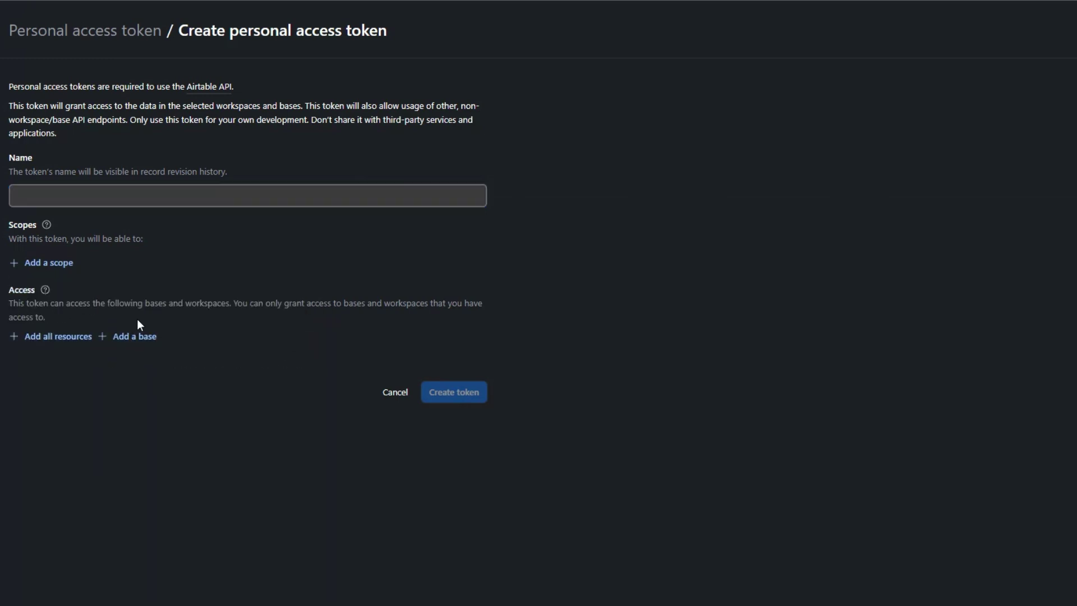
pyautogui.click(136, 337)
pyautogui.scroll(-5, 149, 411)
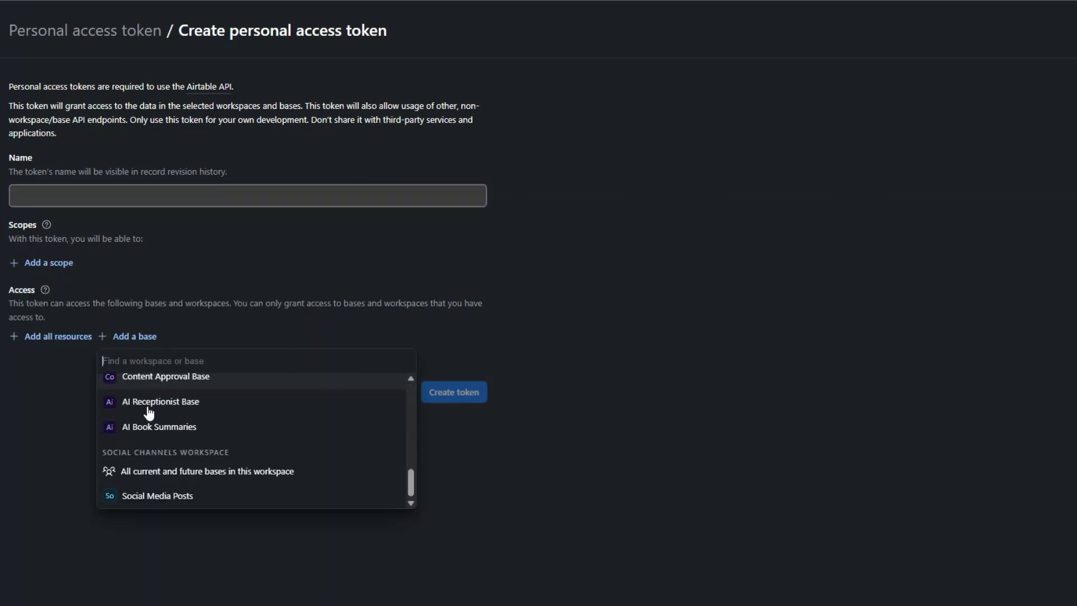
pyautogui.click(70, 407)
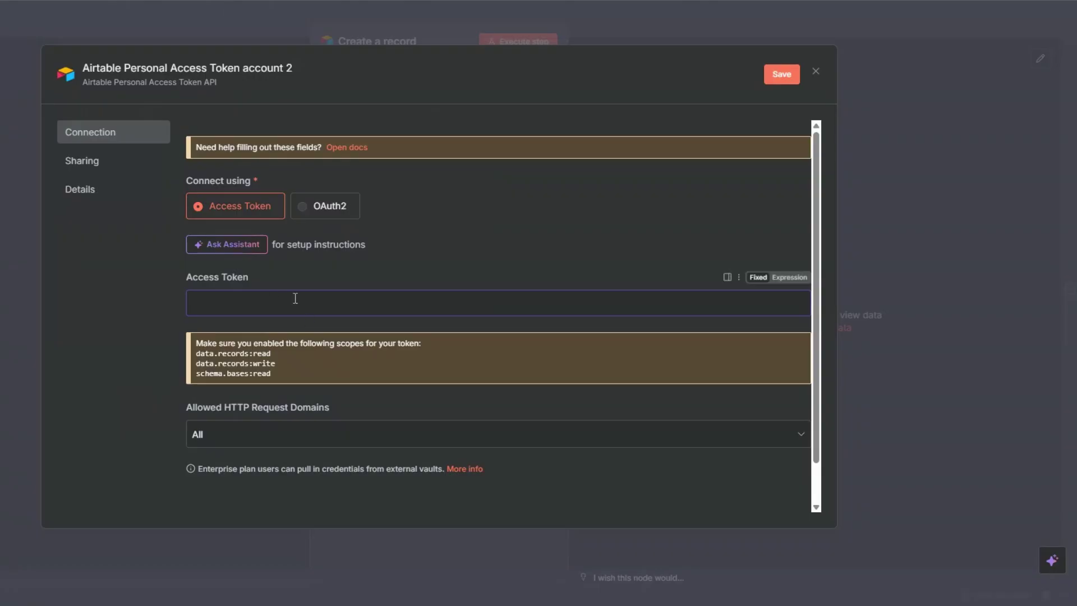
# Step: Close the credential dialog and select the AI Book Summaries base and its Summaries table
pyautogui.click(816, 71)
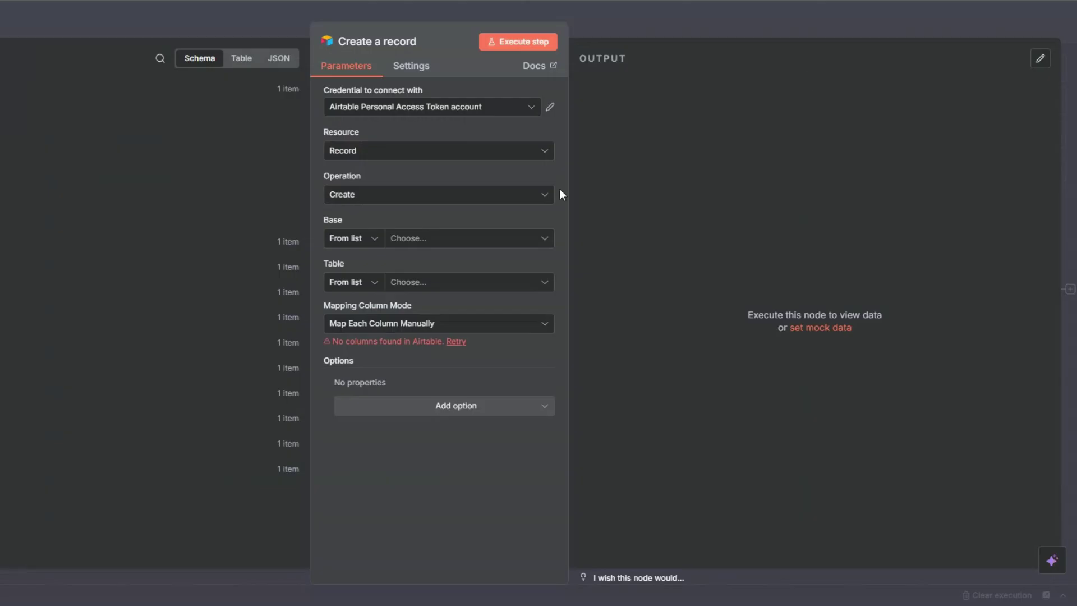
pyautogui.click(423, 239)
pyautogui.scroll(-2, 373, 404)
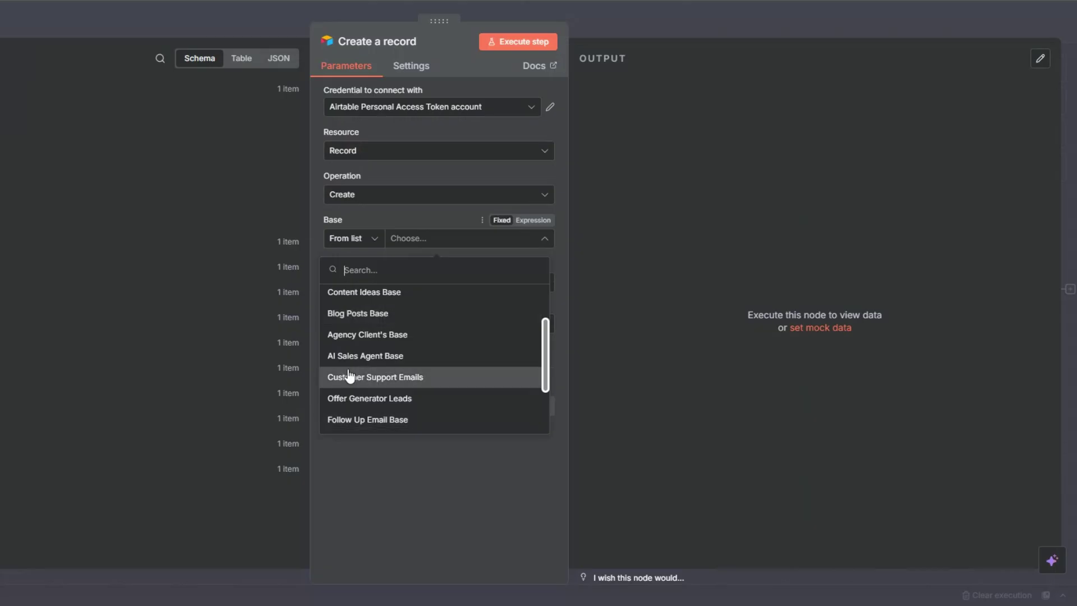
pyautogui.scroll(-2, 349, 373)
pyautogui.click(343, 425)
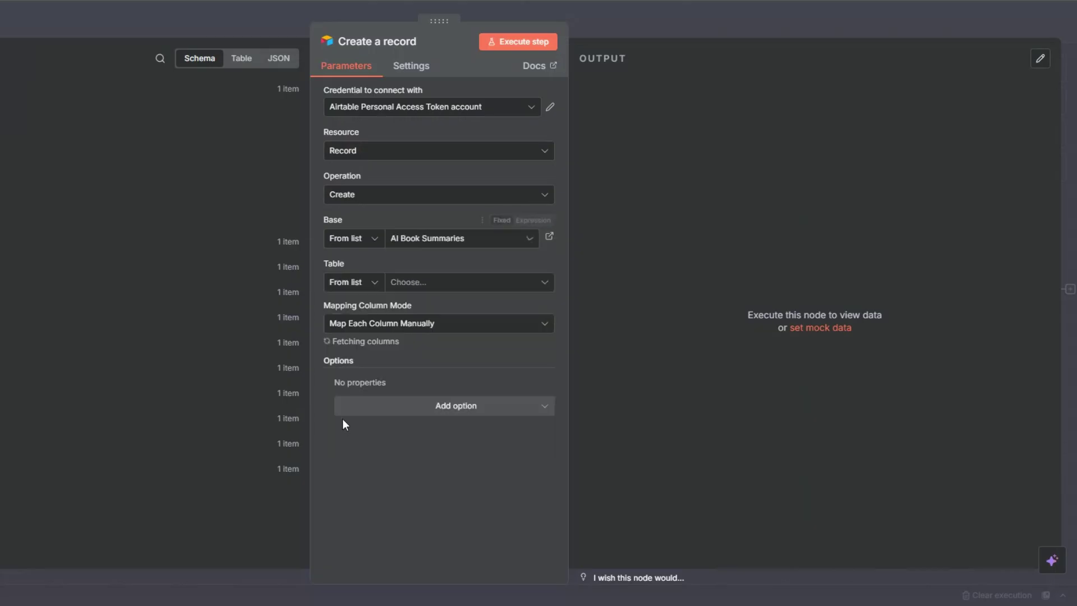
pyautogui.click(422, 285)
pyautogui.click(355, 339)
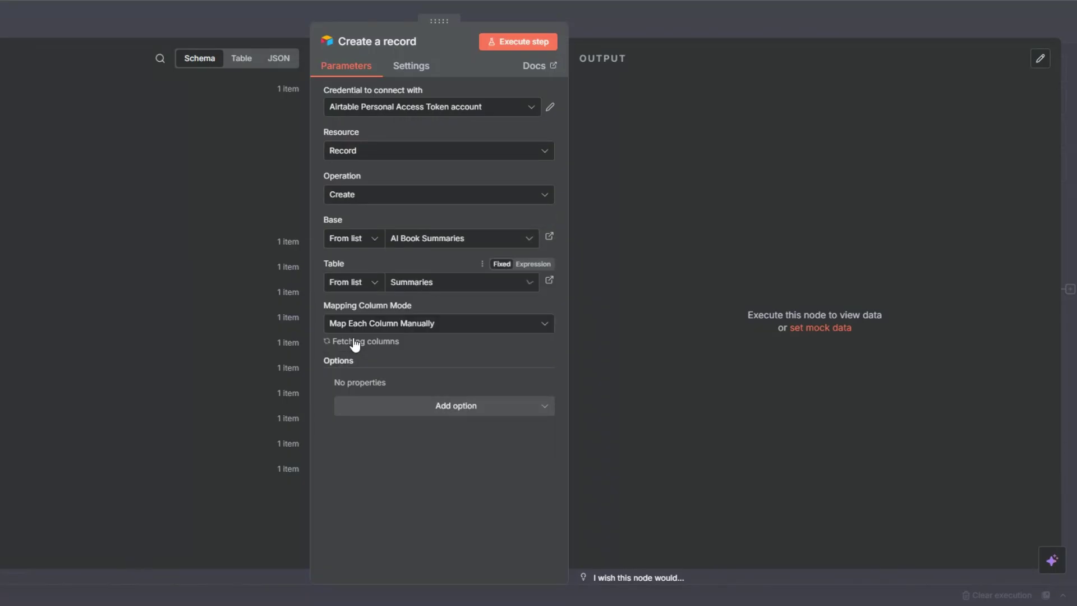
pyautogui.scroll(-3, 526, 294)
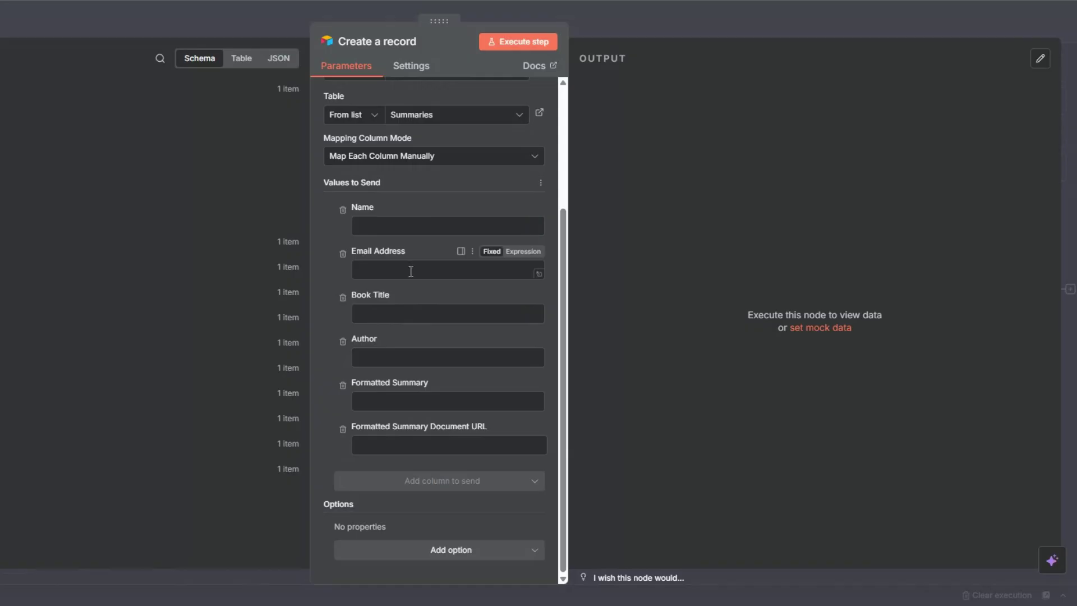
# Step: Map Name, Email Address, Book Title, Author and Formatted Summary from the form and agent outputs
pyautogui.click(359, 226)
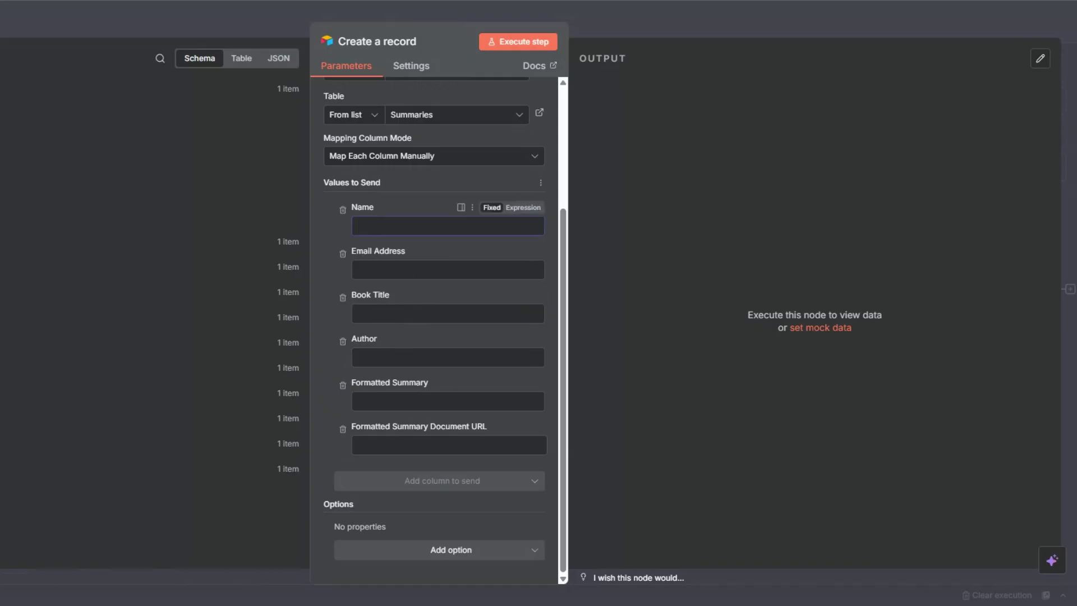
pyautogui.scroll(-5, 146, 307)
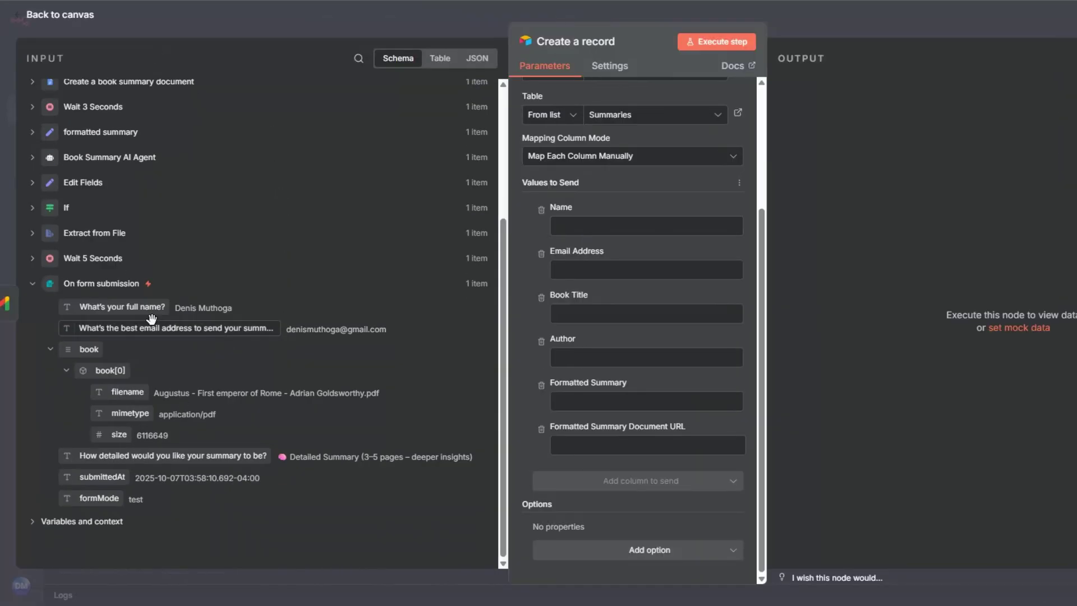
pyautogui.moveTo(145, 306); pyautogui.dragTo(645, 226)
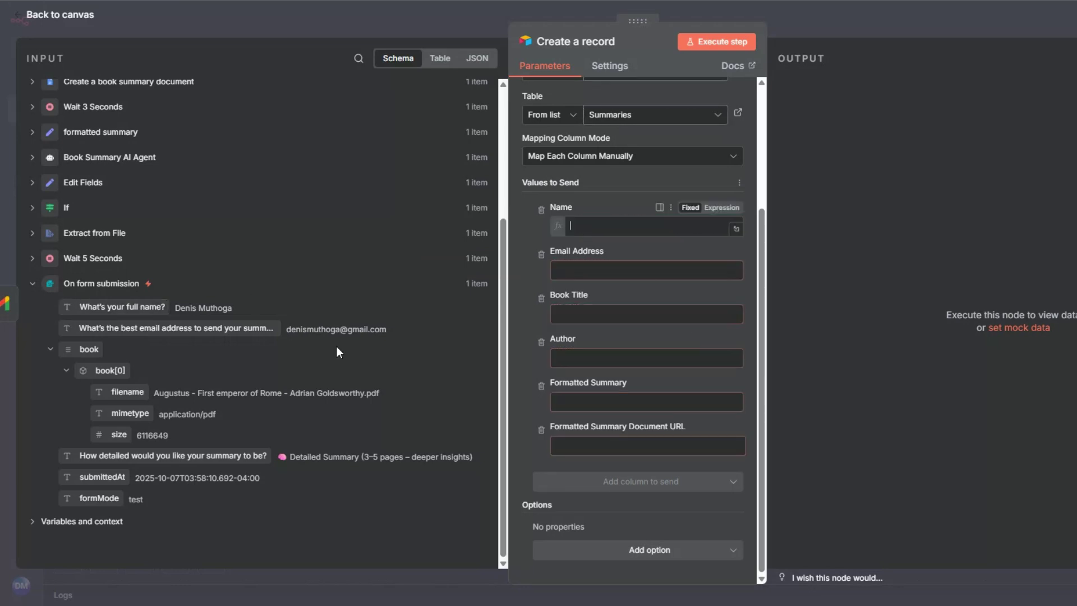
pyautogui.moveTo(161, 329); pyautogui.dragTo(645, 297)
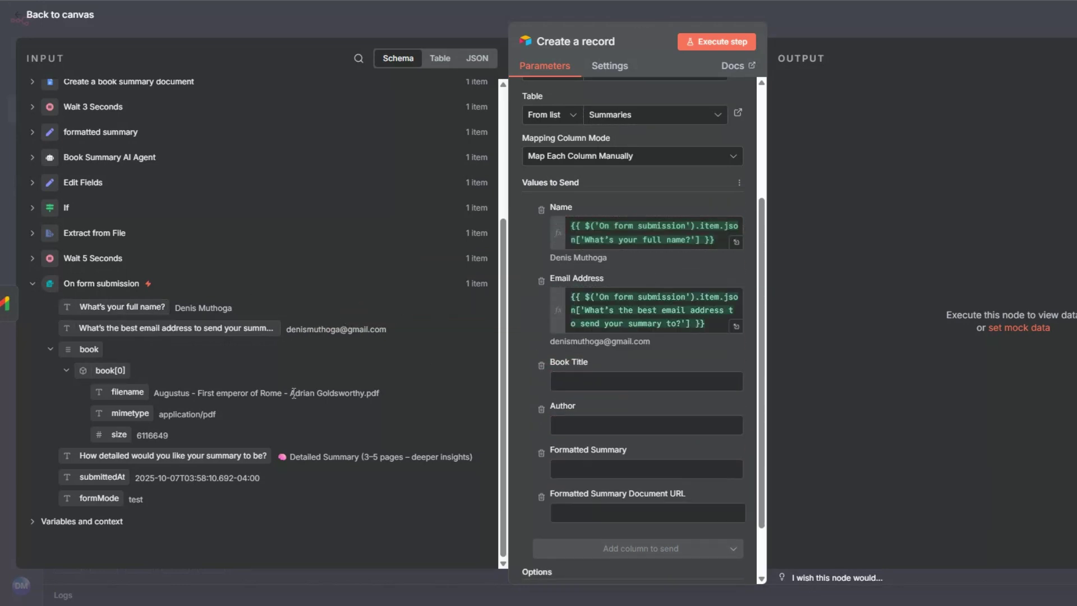
pyautogui.scroll(3, 293, 392)
pyautogui.moveTo(113, 408); pyautogui.dragTo(589, 314)
pyautogui.moveTo(108, 429); pyautogui.dragTo(600, 387)
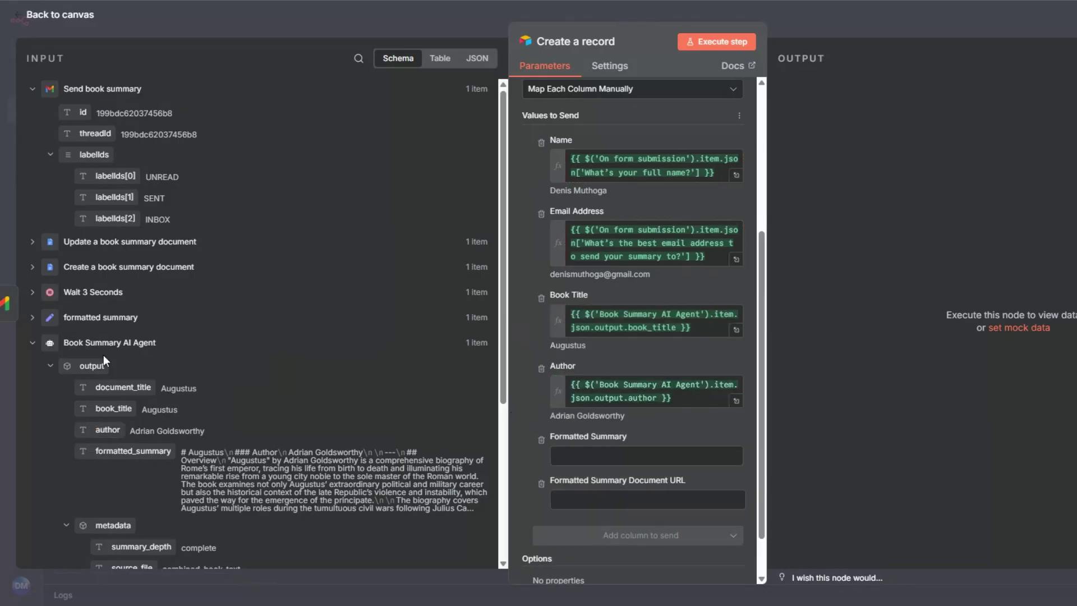
pyautogui.click(45, 319)
pyautogui.moveTo(69, 339); pyautogui.dragTo(583, 455)
pyautogui.scroll(-2, 597, 298)
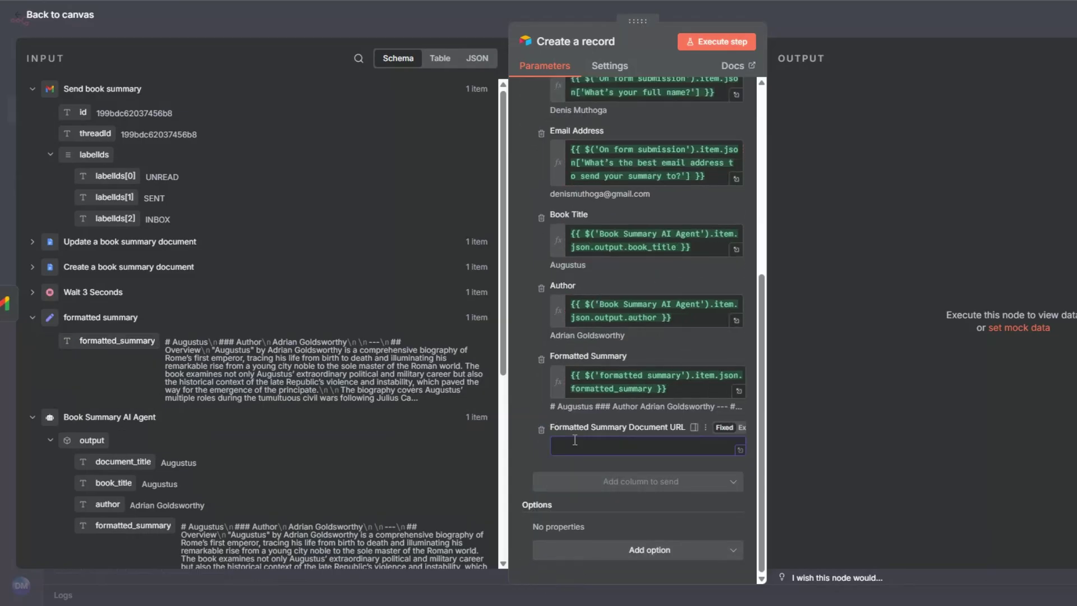
pyautogui.click(574, 440)
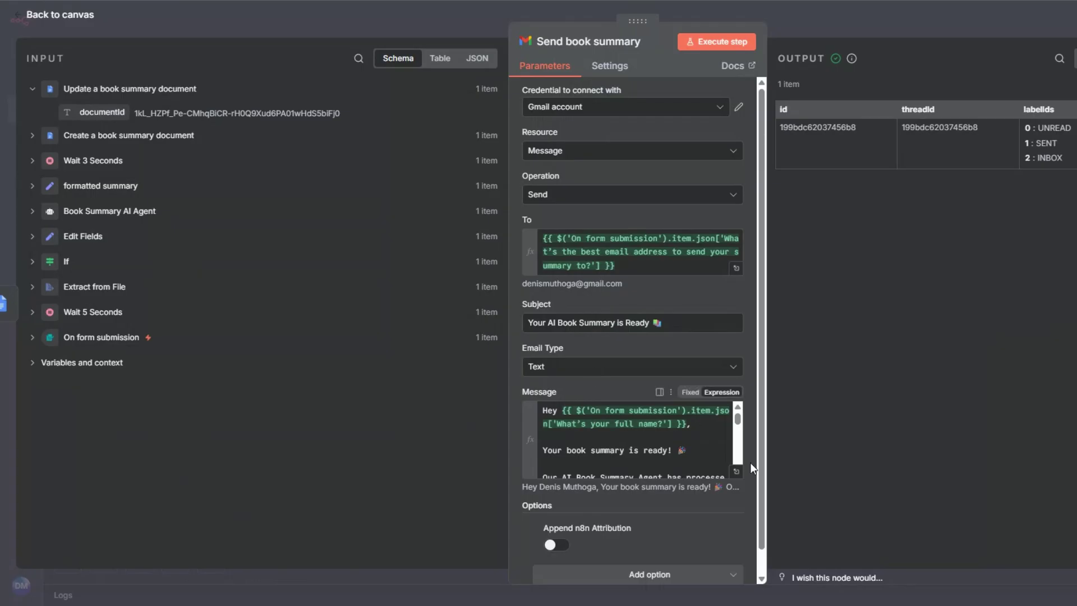
# Step: Inspect the Google Docs URL line in the Send book summary message expression
pyautogui.click(738, 473)
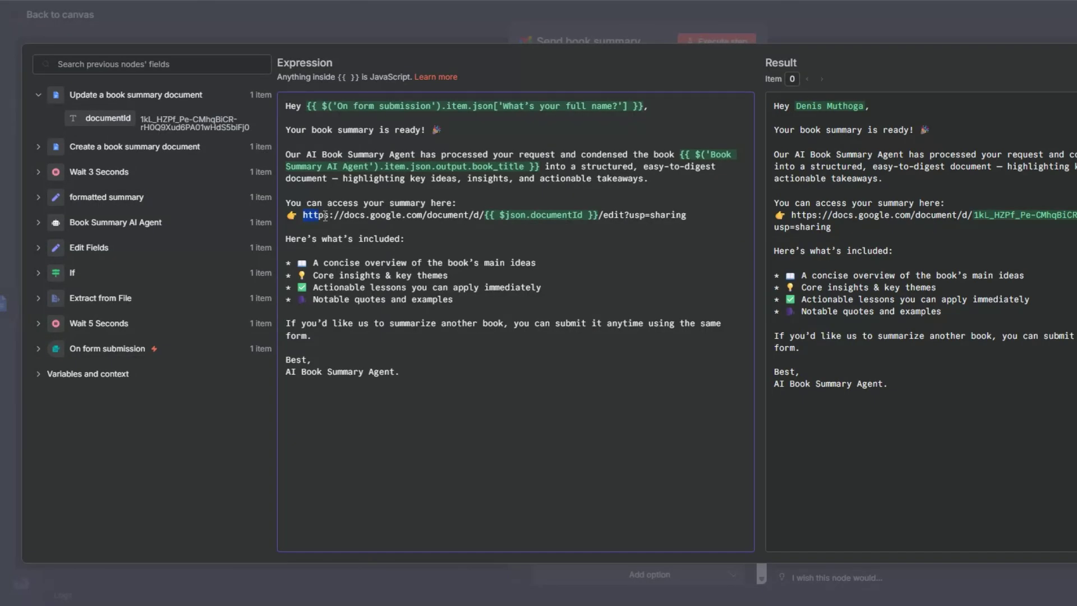
pyautogui.moveTo(303, 214); pyautogui.dragTo(687, 217)
pyautogui.hotkey('ctrl', 'c')
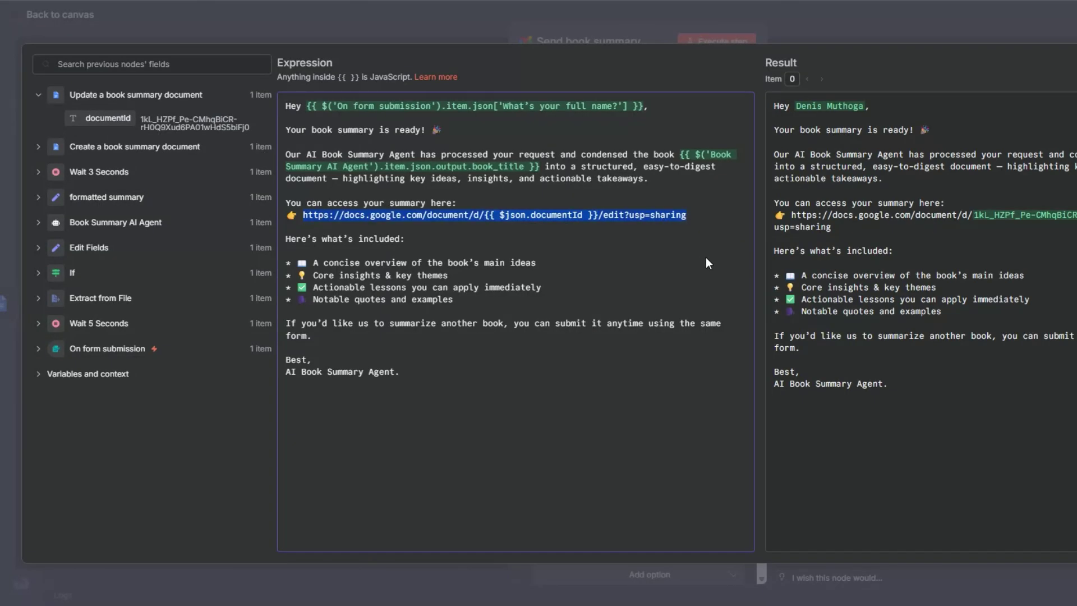
pyautogui.click(4, 261)
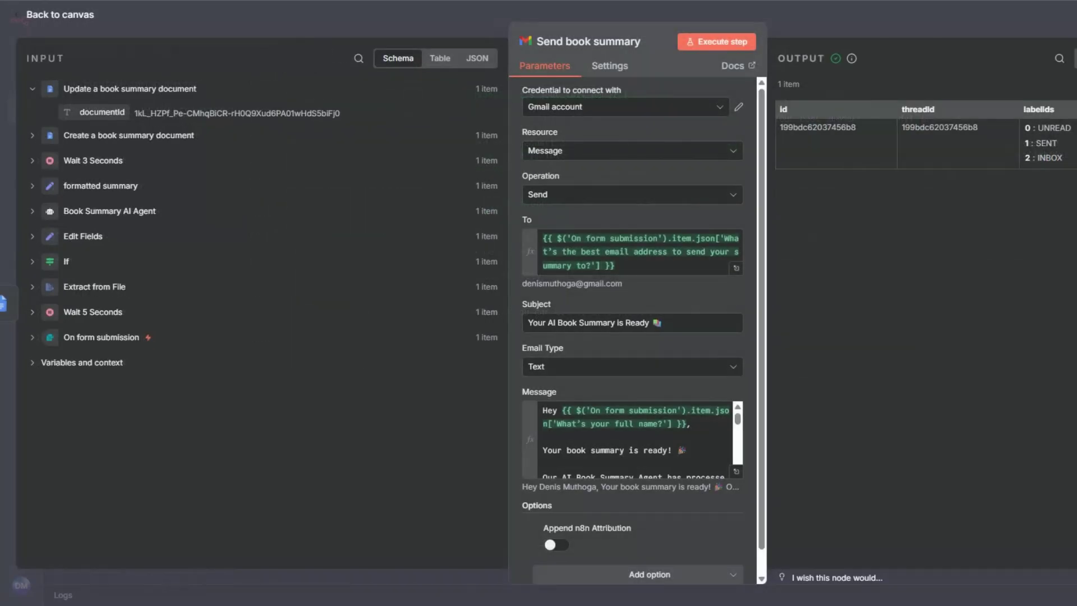
# Step: Make Formatted Summary Document URL an expression and paste in the Google Docs URL
pyautogui.scroll(-8, 758, 277)
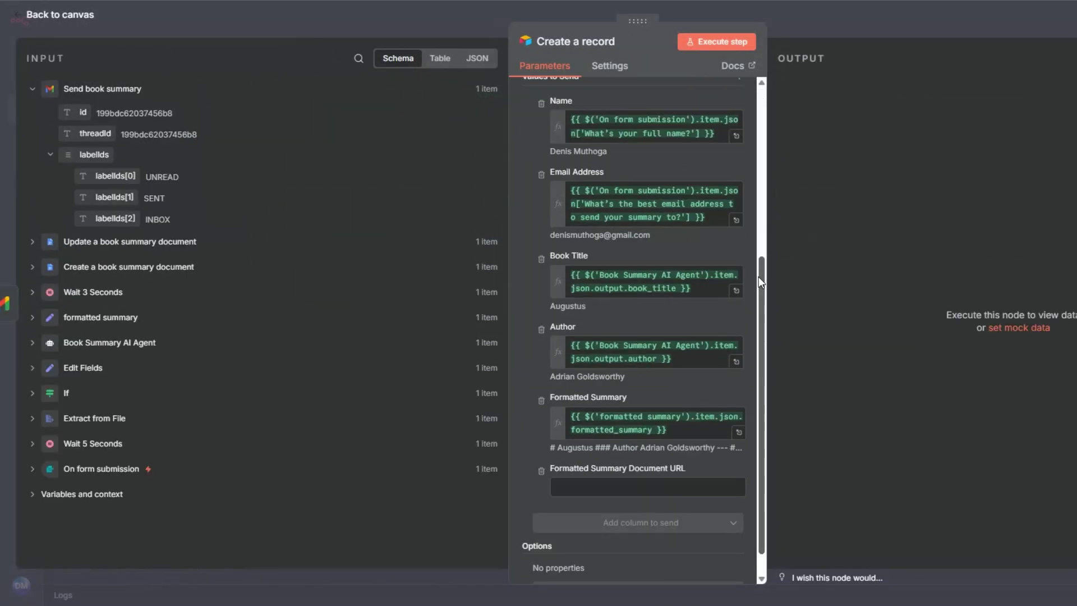
pyautogui.click(739, 429)
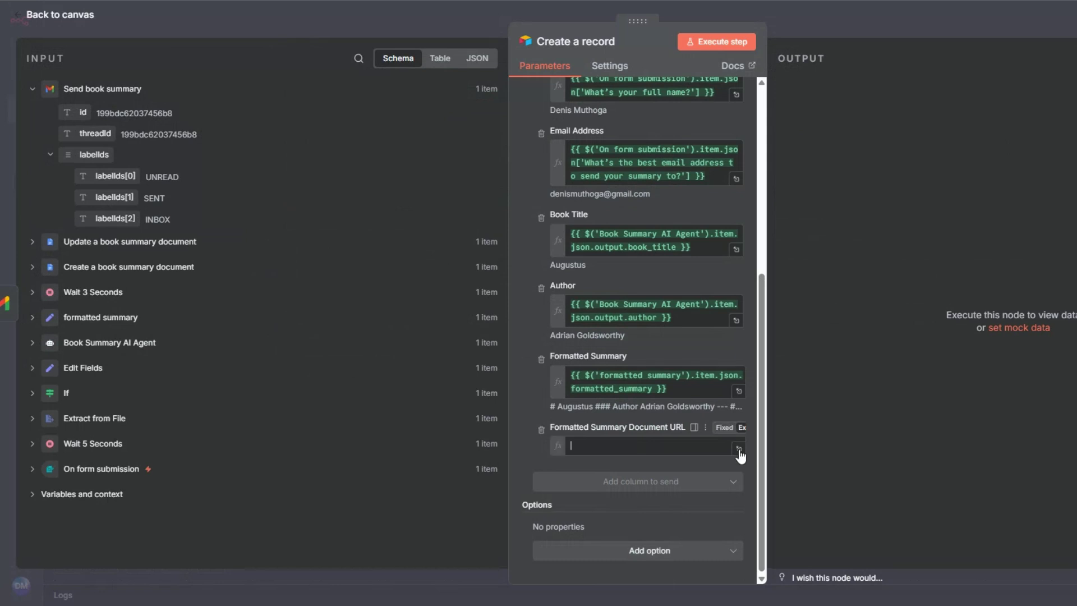
pyautogui.click(738, 449)
pyautogui.hotkey('ctrl', 'v')
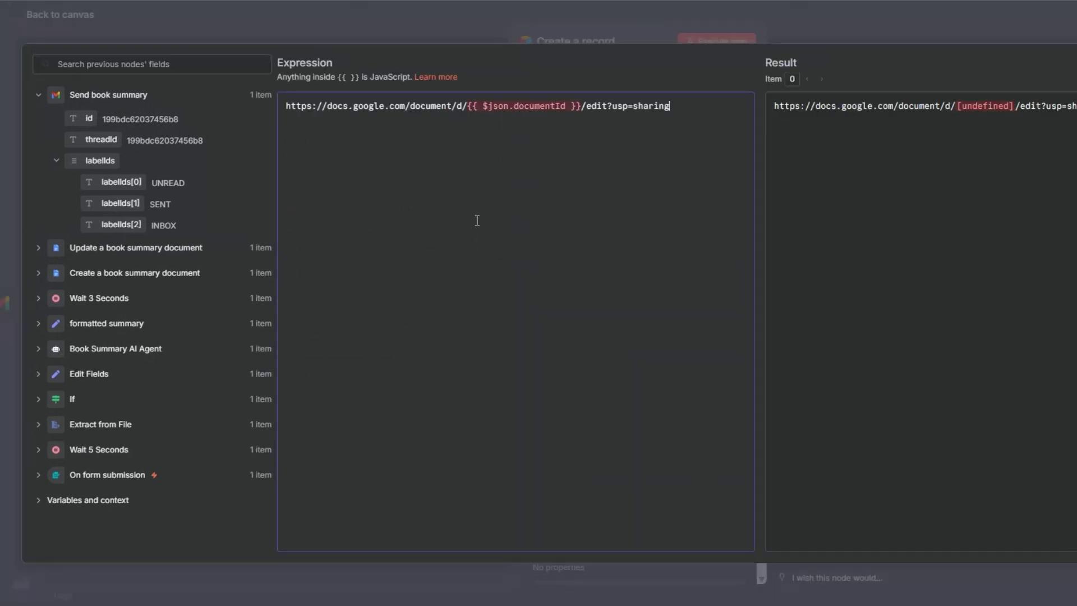
# Step: Replace the URL's documentId placeholder with the Update a book summary document documentId, then run the step
pyautogui.moveTo(581, 109); pyautogui.dragTo(457, 113)
pyautogui.press('BackSpace')
pyautogui.click(34, 248)
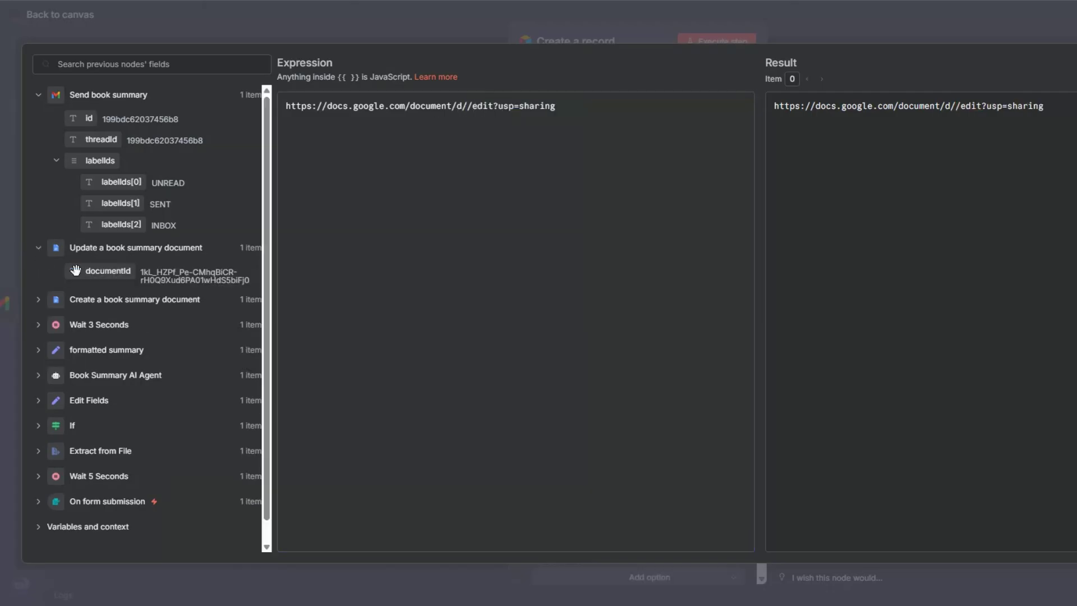
pyautogui.moveTo(108, 271); pyautogui.dragTo(469, 108)
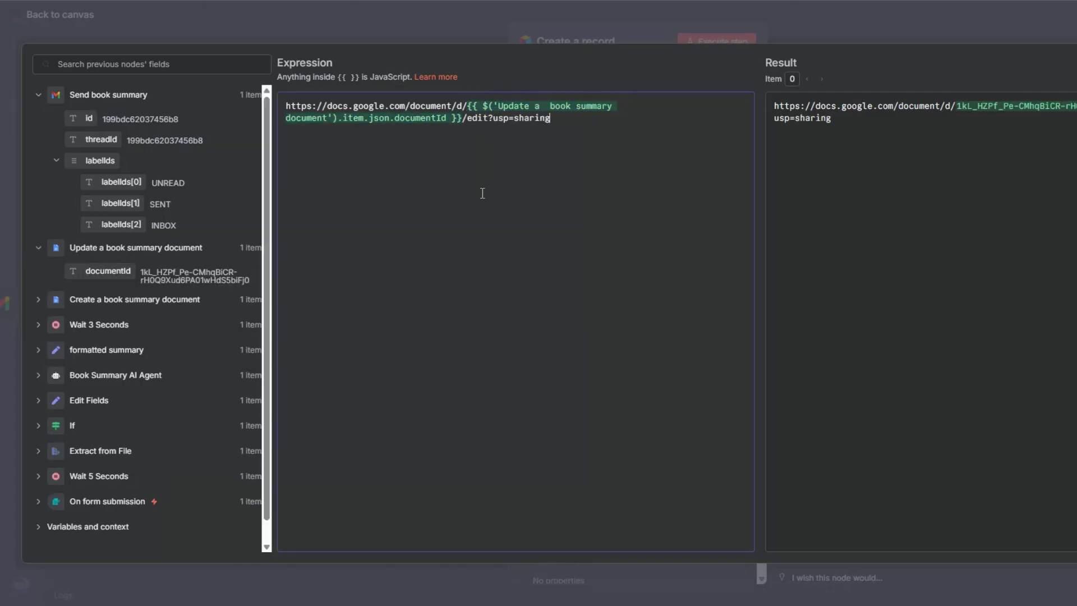
pyautogui.click(1, 206)
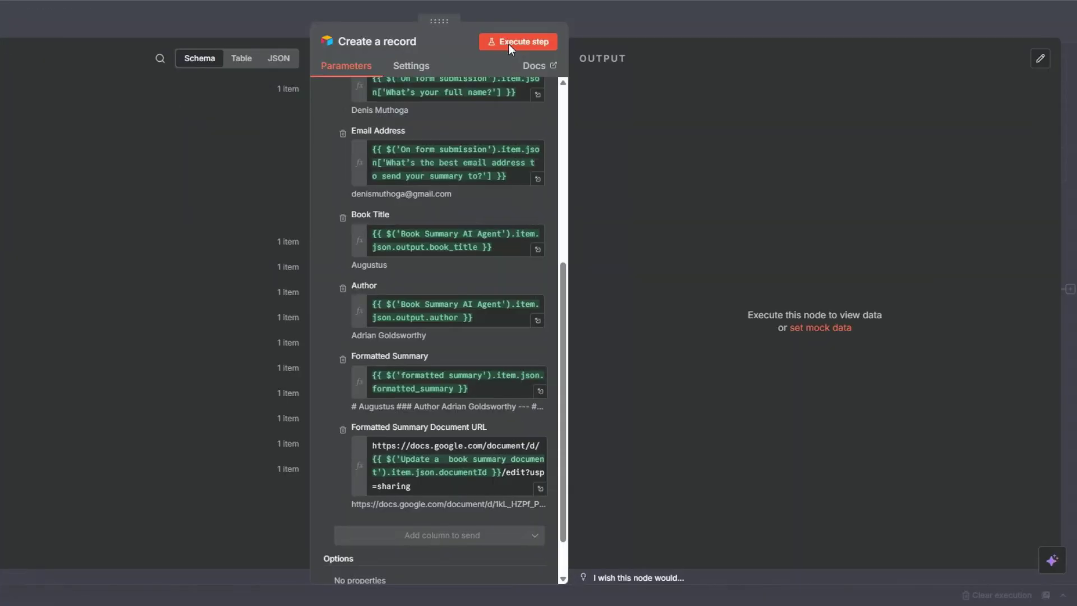
pyautogui.click(508, 44)
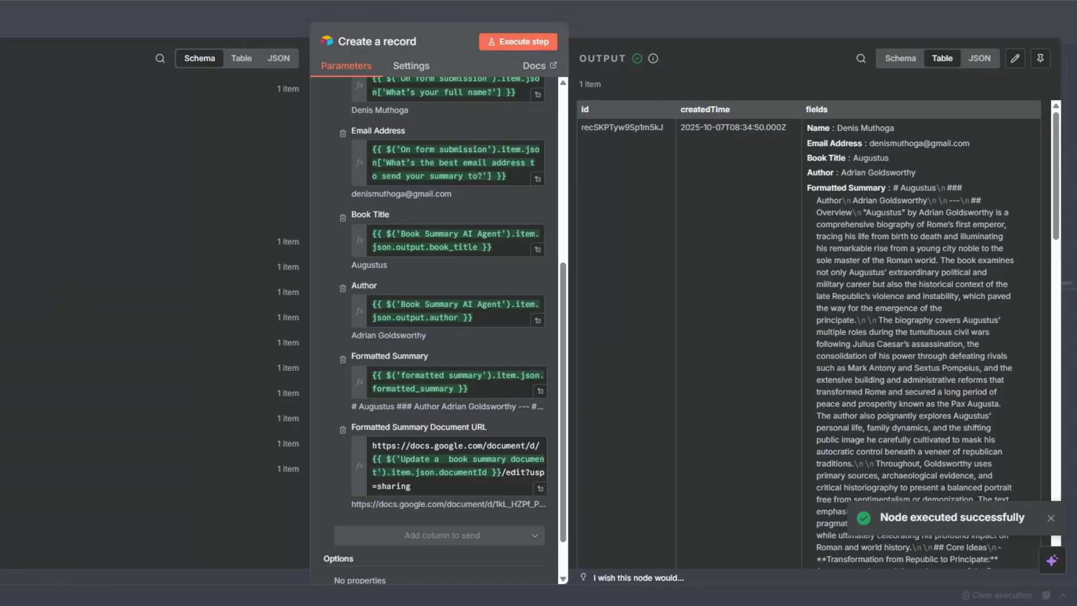
# Step: Close the successful Create a record node and go back to the workflow canvas
pyautogui.press('Escape')
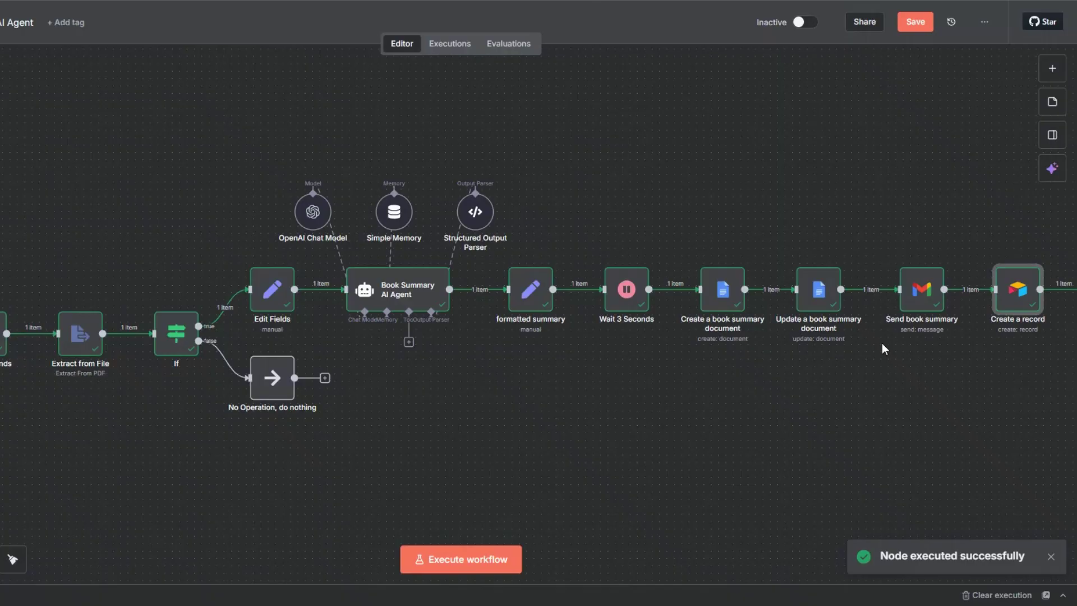
# Step: Rename the Airtable record node to 'Book Summary'
pyautogui.press('F2')
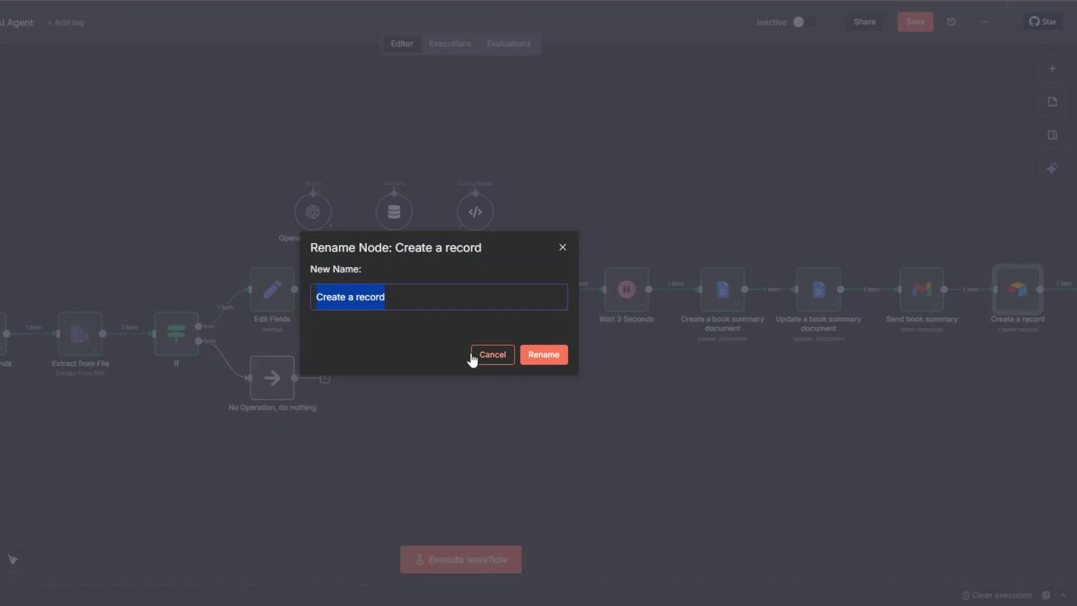
pyautogui.write('Book ')
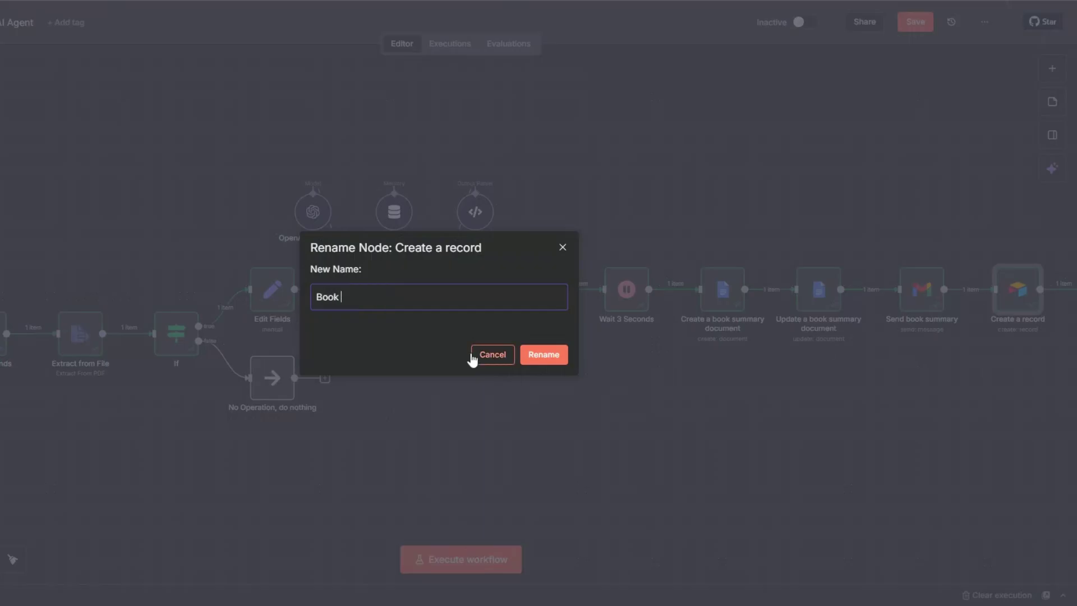
pyautogui.write('Summary')
pyautogui.click(553, 358)
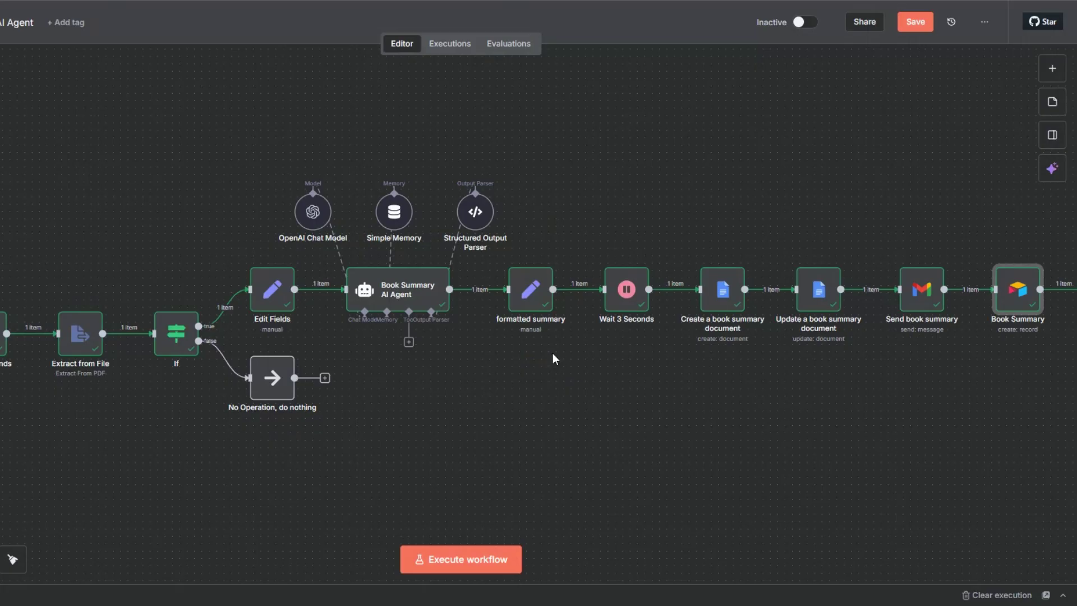
# Step: Append a No Operation, do nothing node after Book Summary, then run and save the workflow
pyautogui.press('1')
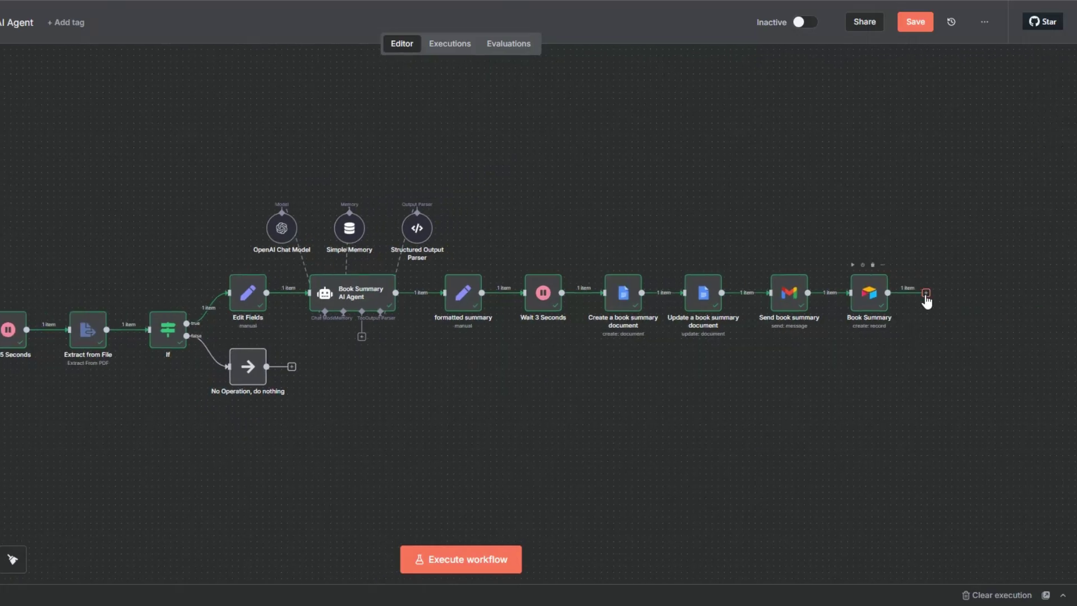
pyautogui.click(924, 300)
pyautogui.write('do')
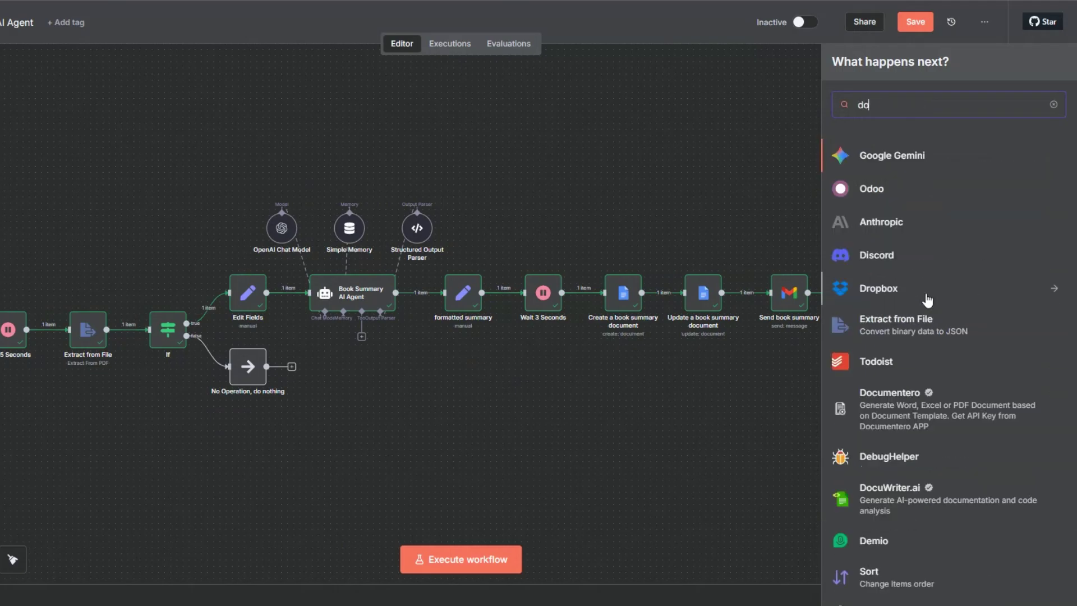
pyautogui.write(' no')
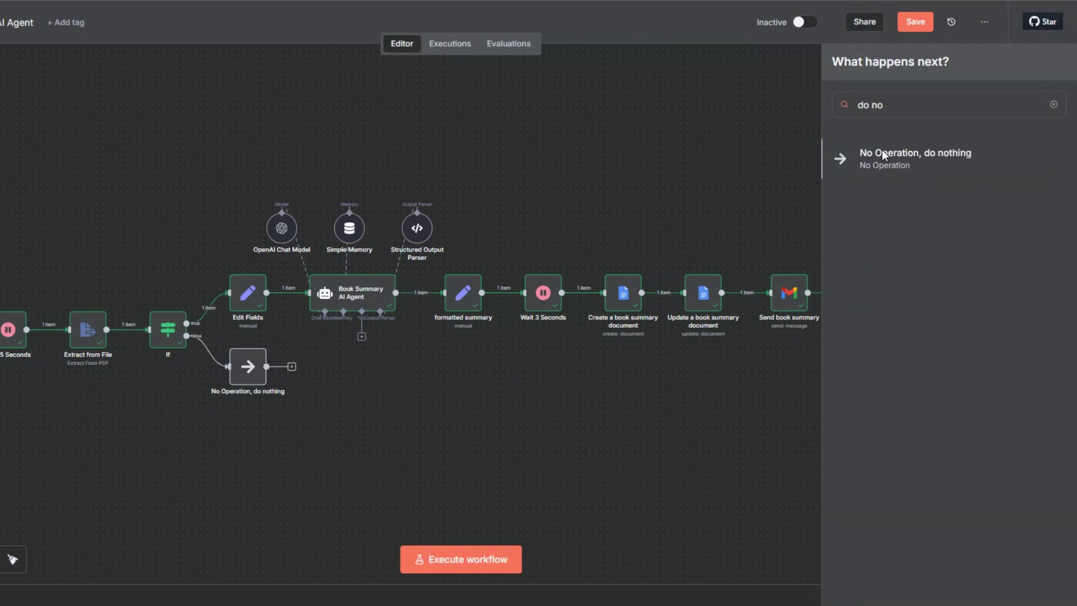
pyautogui.click(882, 151)
pyautogui.press('Escape')
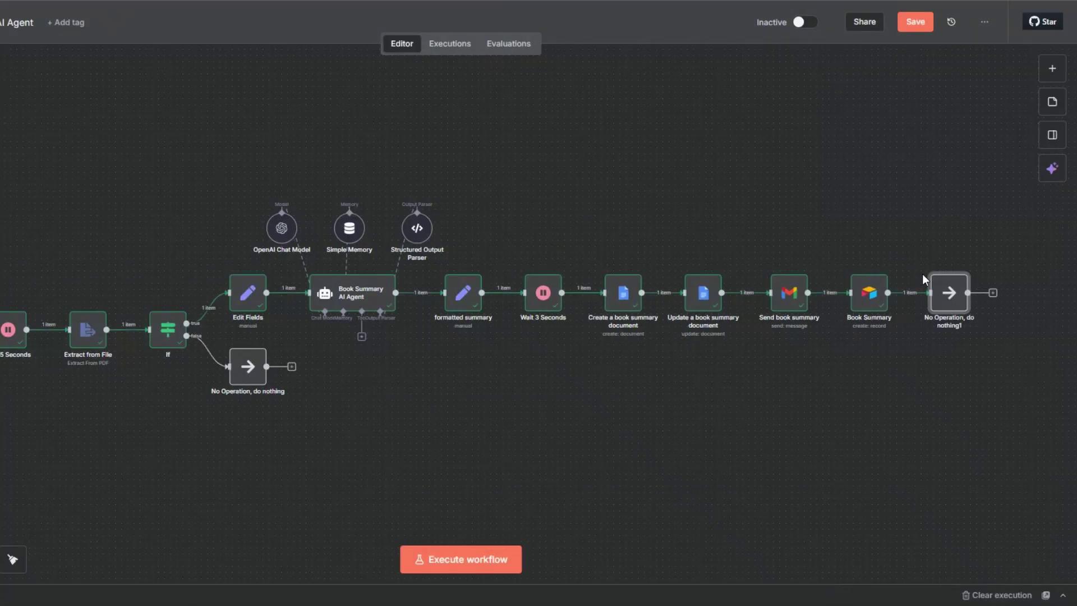
pyautogui.hotkey('ctrl', 'Return')
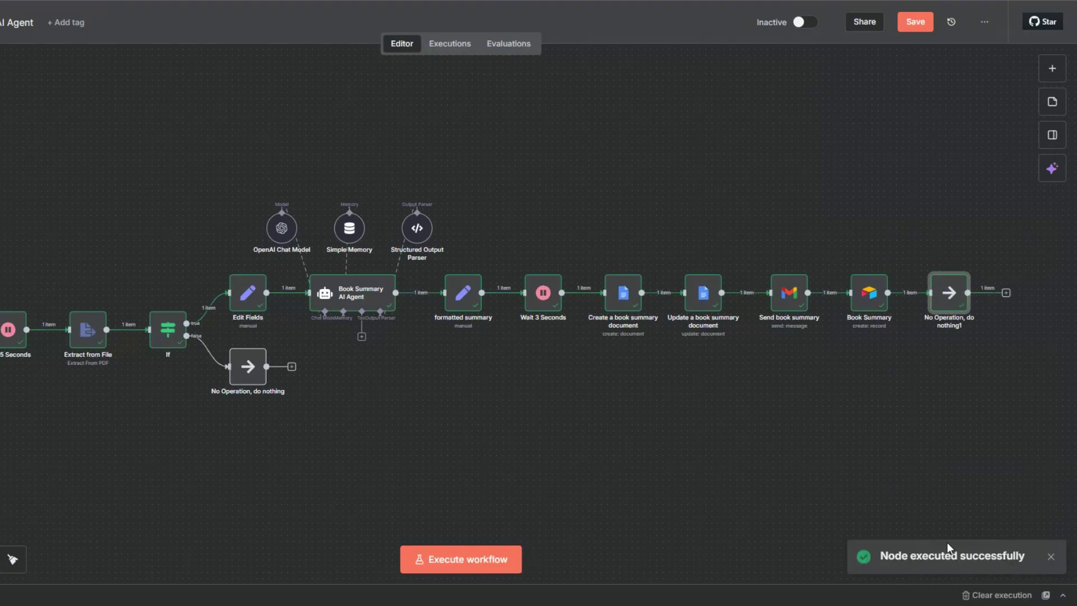
pyautogui.click(921, 26)
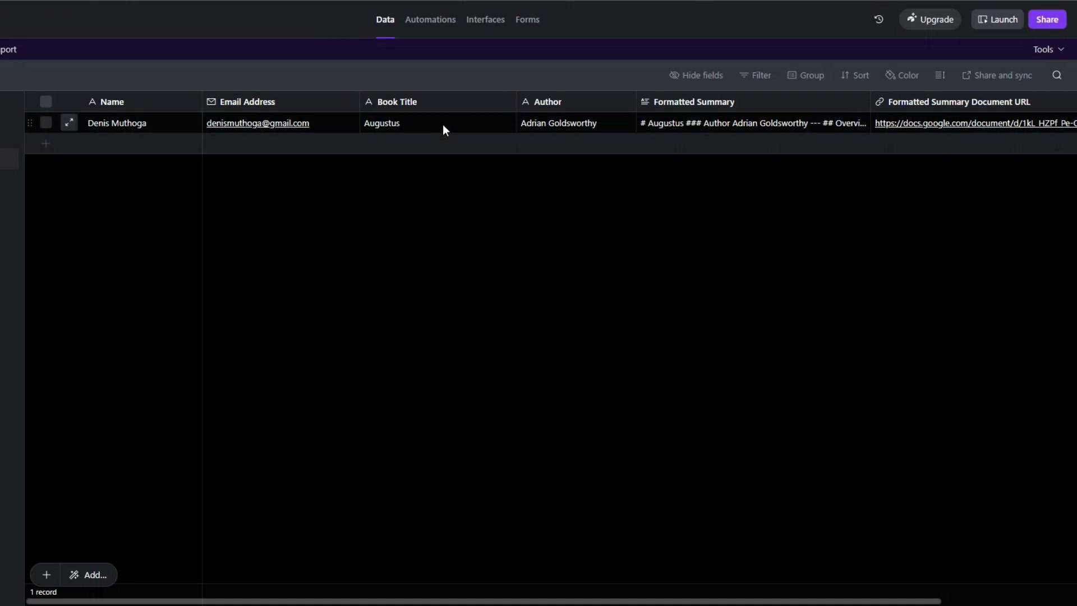
# Step: Read the Augustus record's expanded Formatted Summary, then follow its Document URL link
pyautogui.click(719, 128)
pyautogui.scroll(-5, 717, 162)
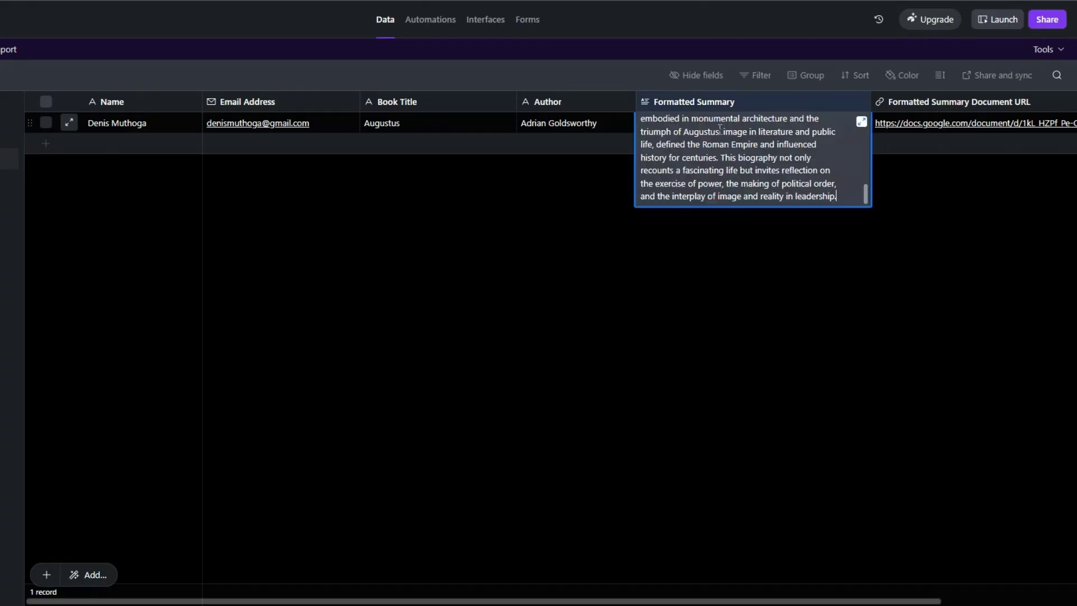
pyautogui.scroll(-3, 716, 166)
pyautogui.scroll(8, 716, 166)
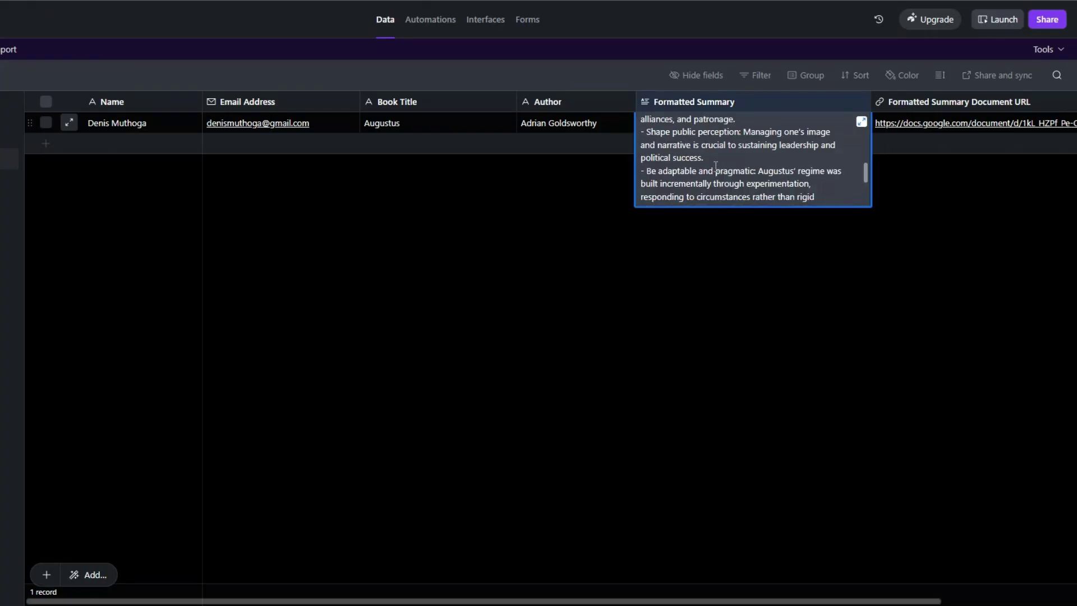
pyautogui.click(712, 298)
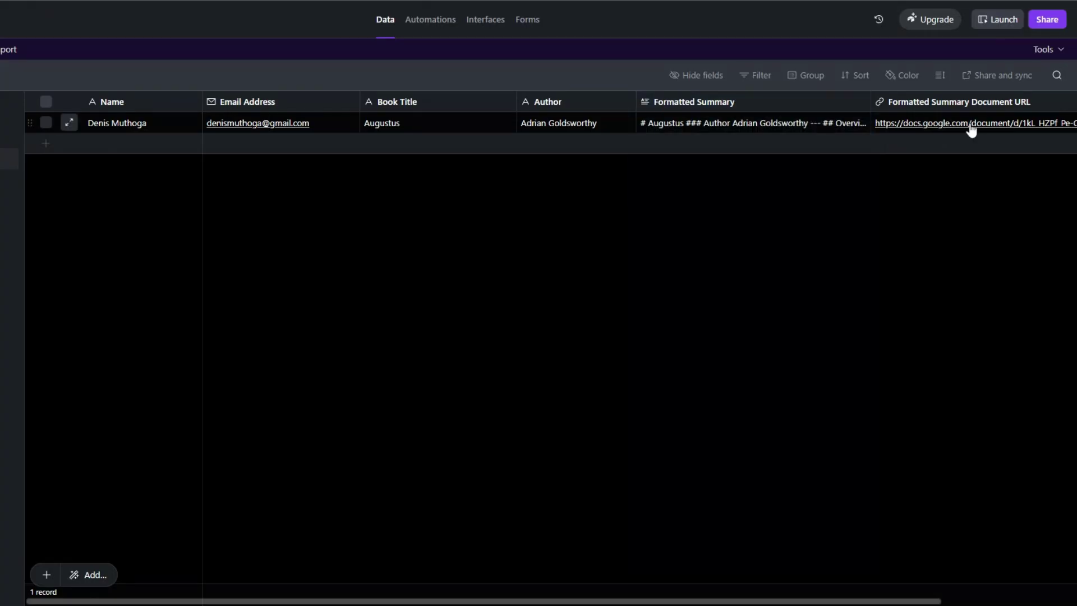
pyautogui.click(971, 124)
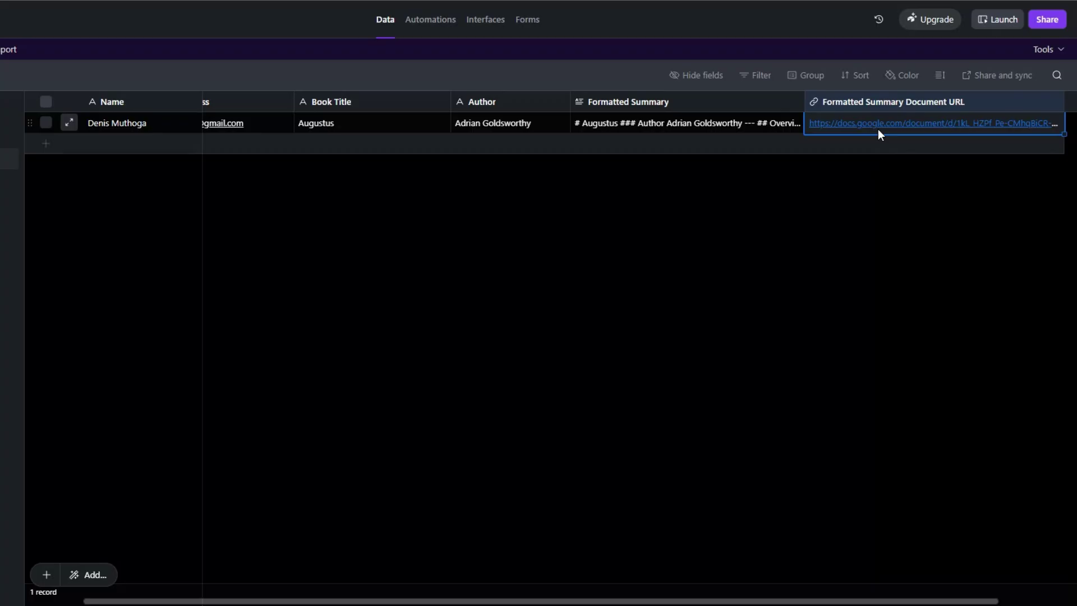
pyautogui.click(878, 123)
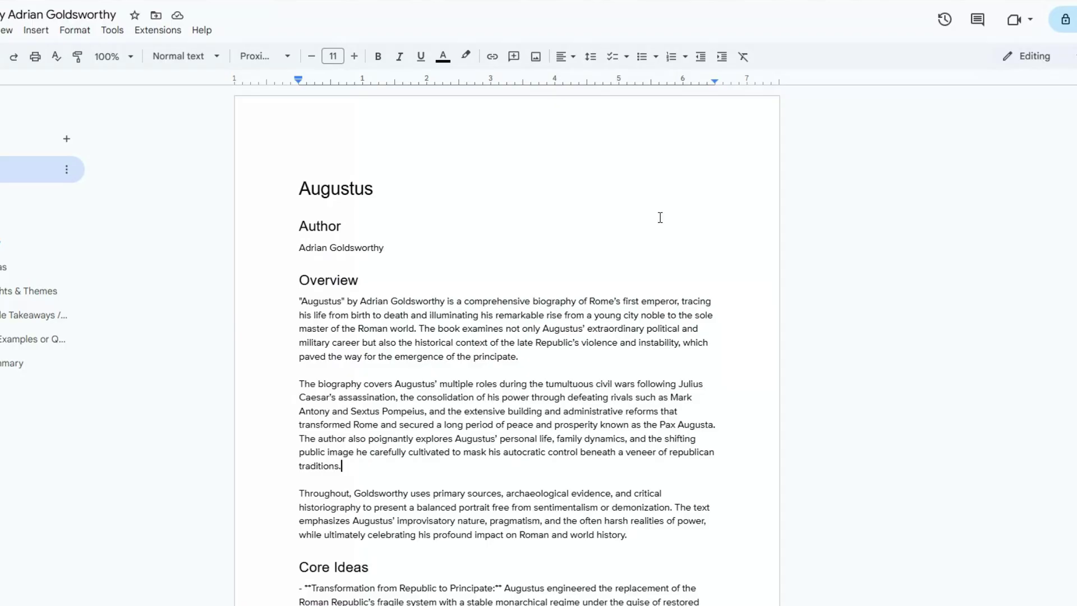
# Step: Review the top of the Augustus summary, highlighting its title and Author section
pyautogui.scroll(-14, 660, 217)
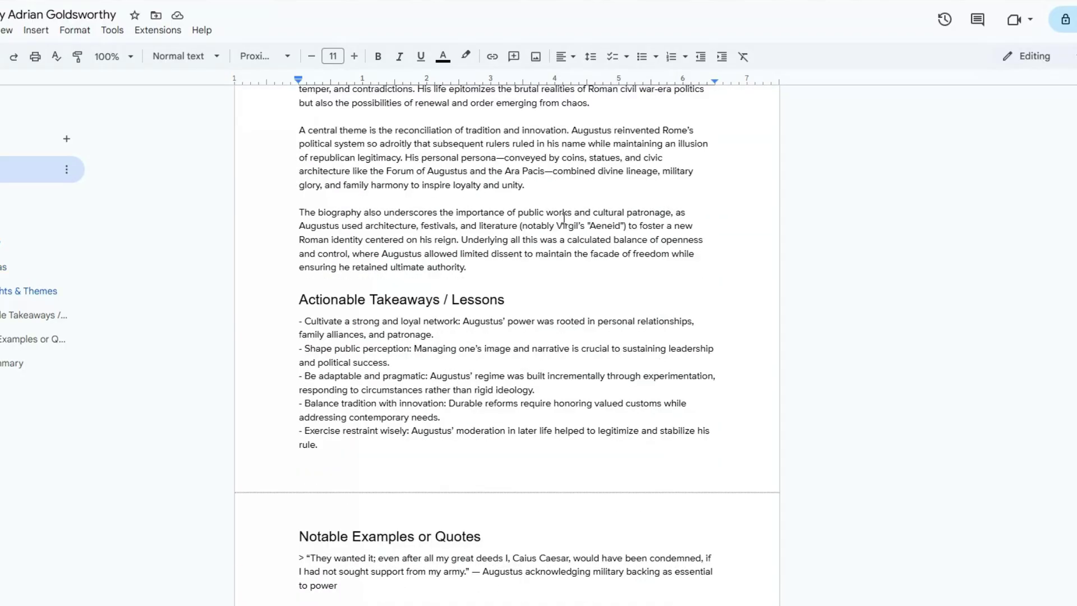
pyautogui.scroll(-10, 563, 218)
pyautogui.scroll(10, 564, 219)
pyautogui.scroll(15, 564, 219)
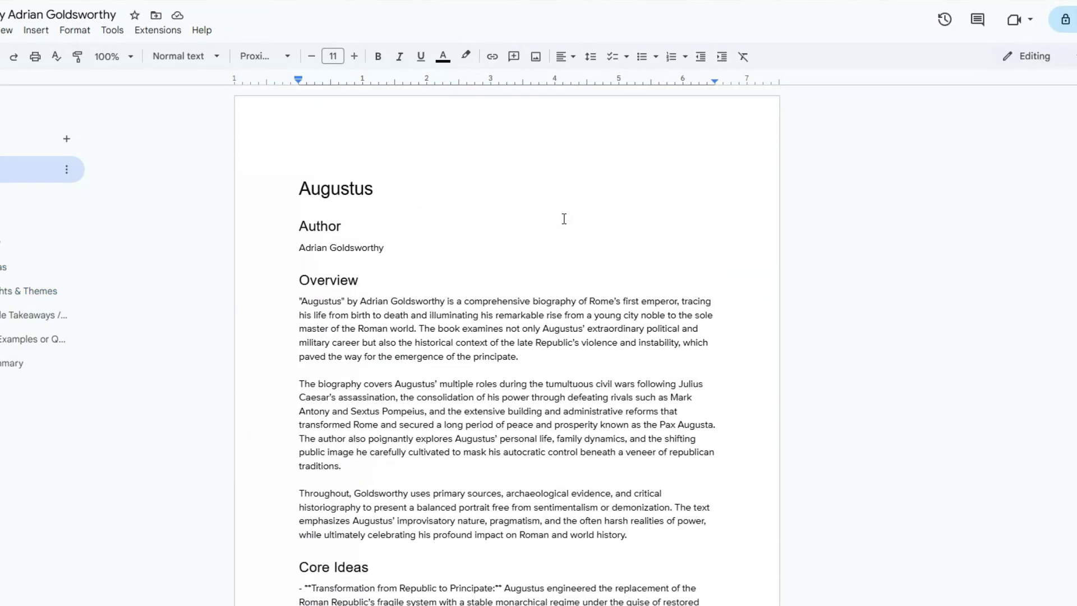
pyautogui.doubleClick(376, 189)
pyautogui.moveTo(300, 212); pyautogui.dragTo(393, 259)
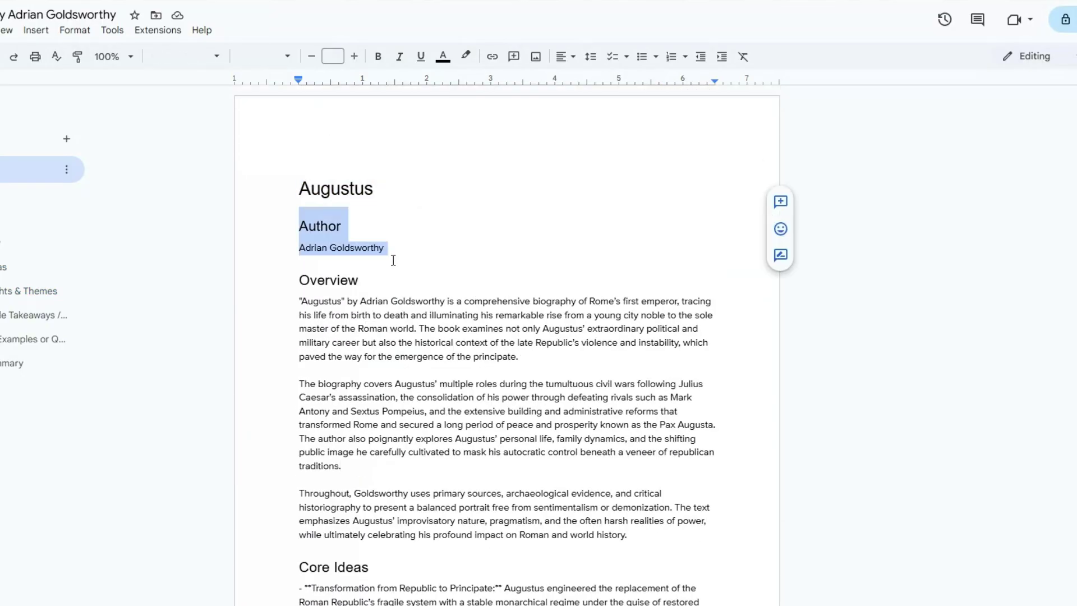
pyautogui.click(393, 260)
# Step: Read down through Key Insights, Actionable Takeaways, Notable Examples and Final Summary, highlighting each section
pyautogui.scroll(-2, 415, 252)
pyautogui.moveTo(300, 147); pyautogui.dragTo(639, 373)
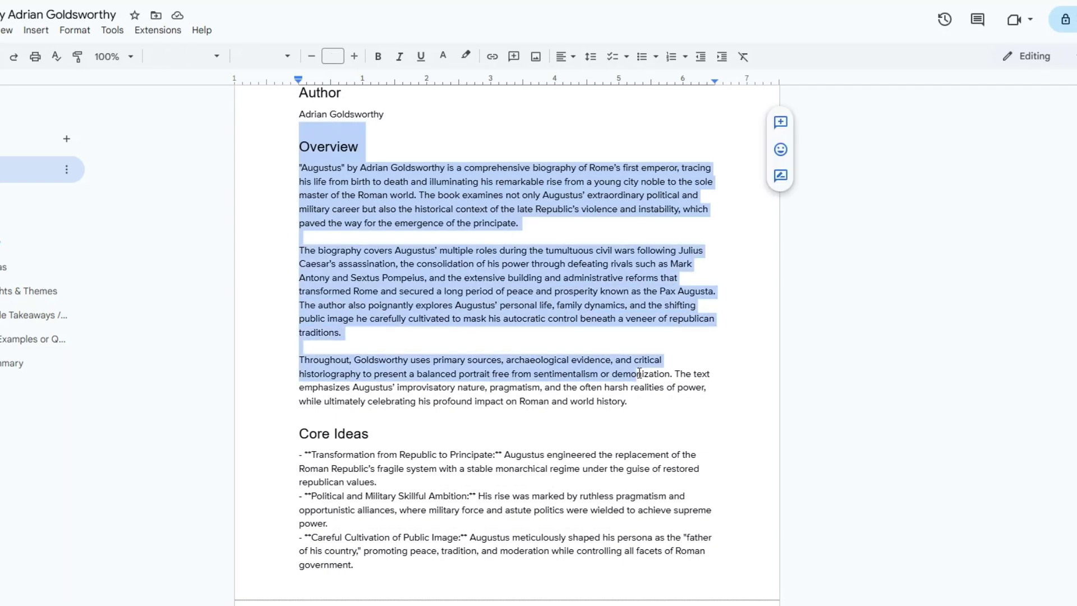
pyautogui.scroll(-5, 339, 191)
pyautogui.moveTo(305, 167); pyautogui.dragTo(637, 394)
pyautogui.scroll(-5, 356, 179)
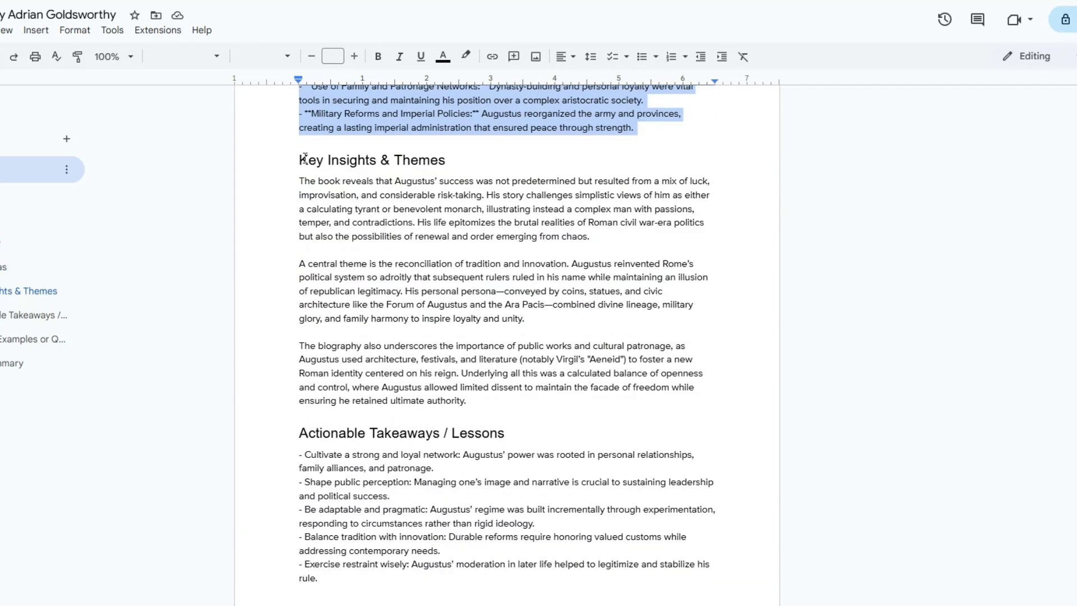
pyautogui.moveTo(304, 158); pyautogui.dragTo(467, 400)
pyautogui.scroll(-5, 558, 221)
pyautogui.moveTo(300, 166); pyautogui.dragTo(504, 297)
pyautogui.scroll(-5, 437, 342)
pyautogui.moveTo(300, 136); pyautogui.dragTo(533, 307)
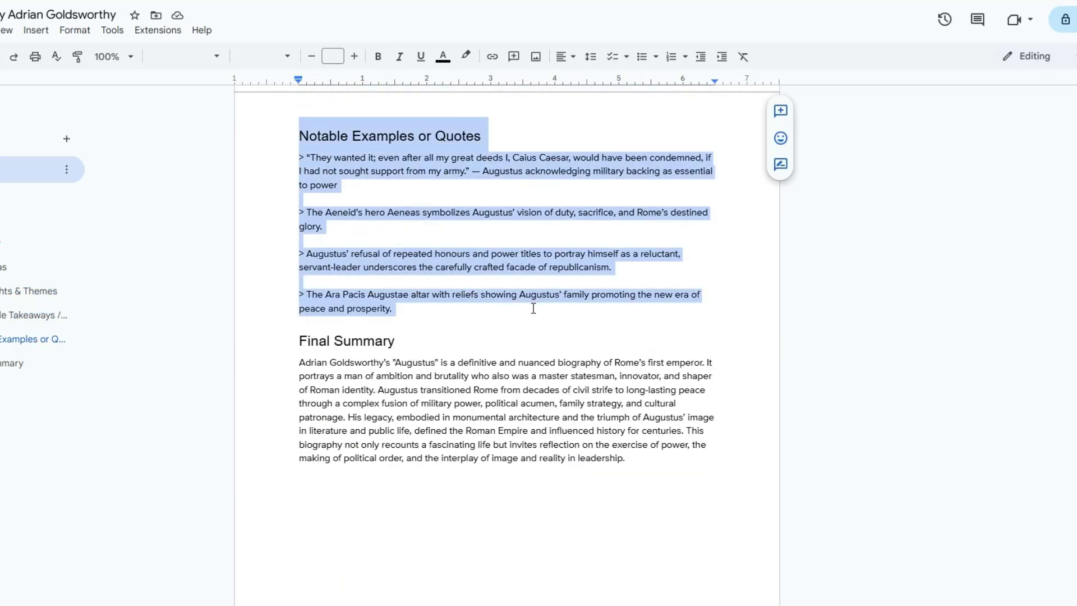
pyautogui.moveTo(300, 342); pyautogui.dragTo(645, 473)
pyautogui.click(645, 472)
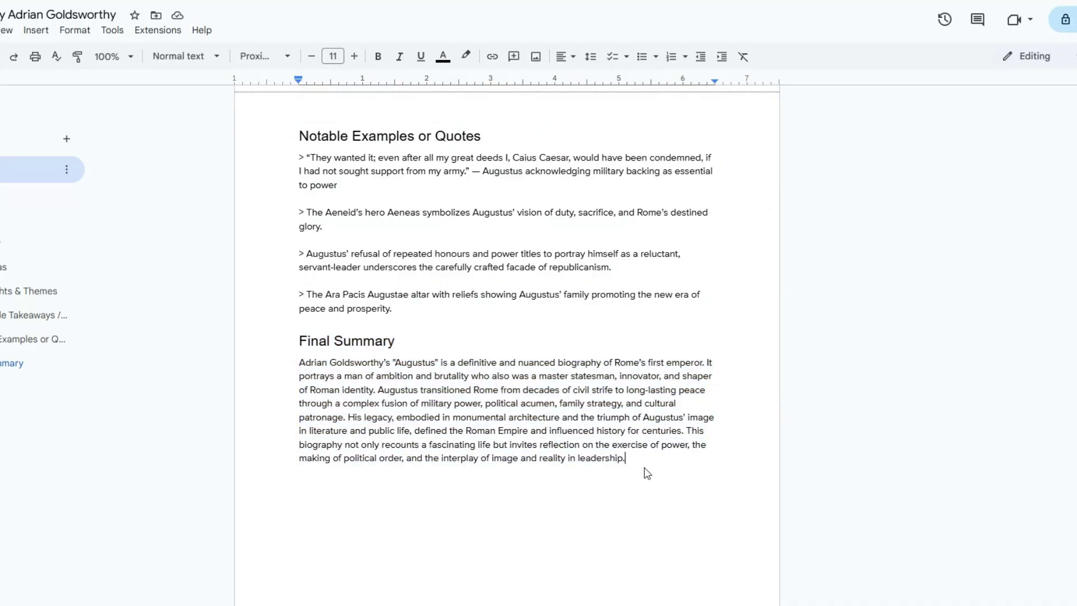
# Step: Split the Final Summary so 'His legacy' starts its own paragraph
pyautogui.click(353, 420)
pyautogui.press('Return')
pyautogui.press('Return')
pyautogui.scroll(15, 371, 353)
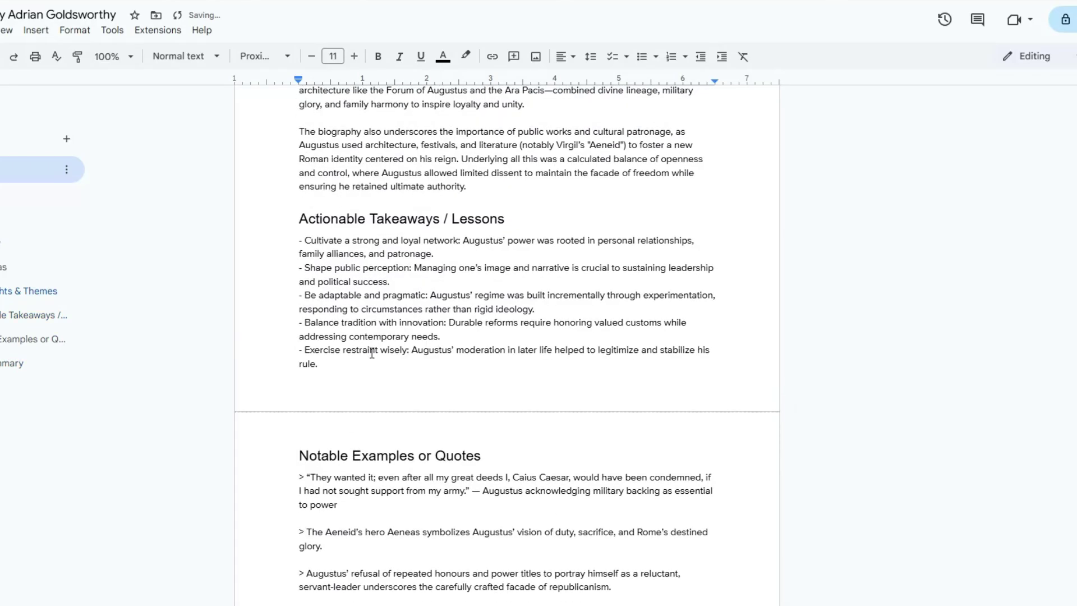
pyautogui.scroll(10, 371, 352)
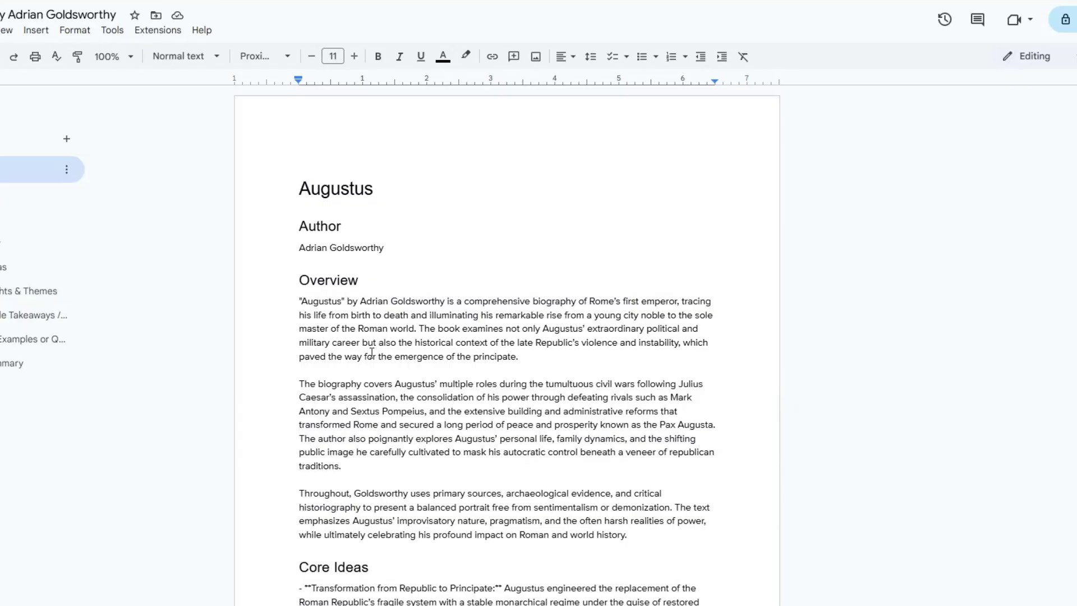
pyautogui.scroll(-20, 372, 352)
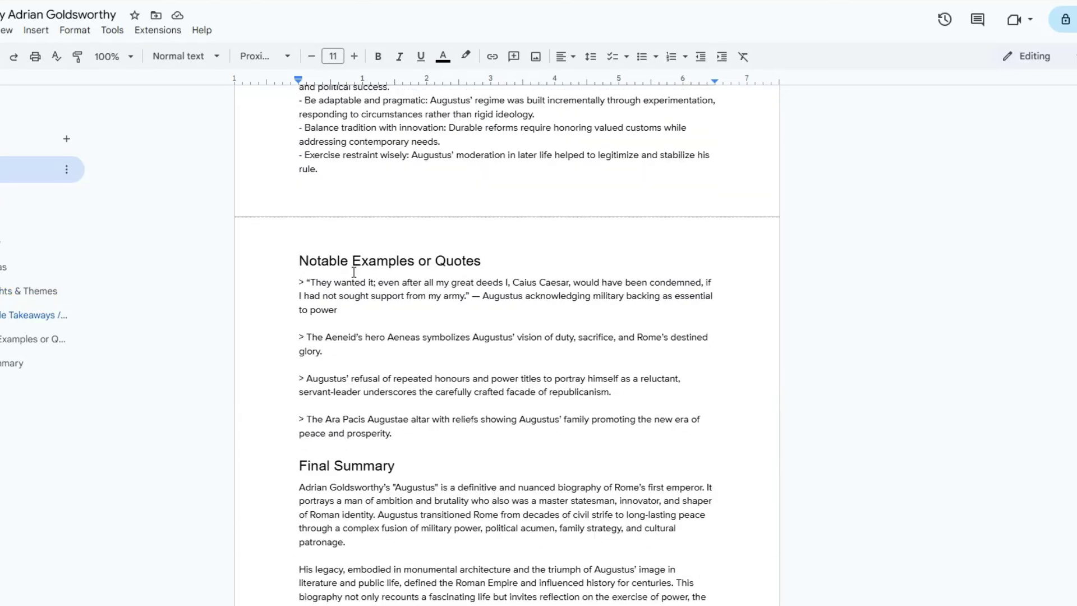
pyautogui.scroll(-5, 354, 272)
pyautogui.scroll(20, 354, 272)
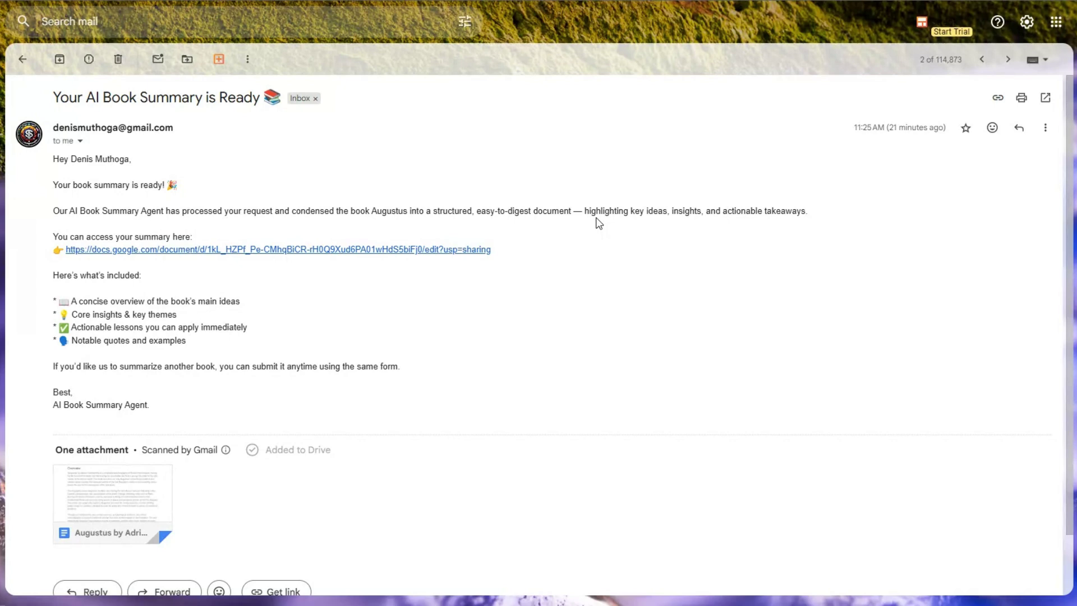
# Step: Read the 'Your AI Book Summary is Ready' email's subject line and body text
pyautogui.moveTo(42, 99); pyautogui.dragTo(243, 99)
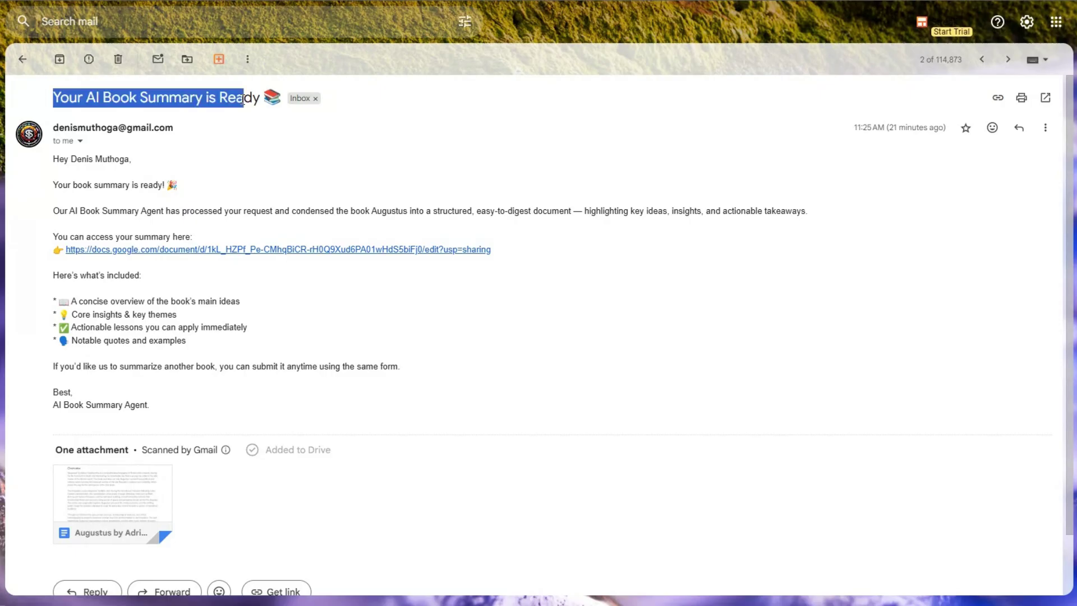
pyautogui.moveTo(54, 169); pyautogui.dragTo(194, 387)
pyautogui.click(68, 175)
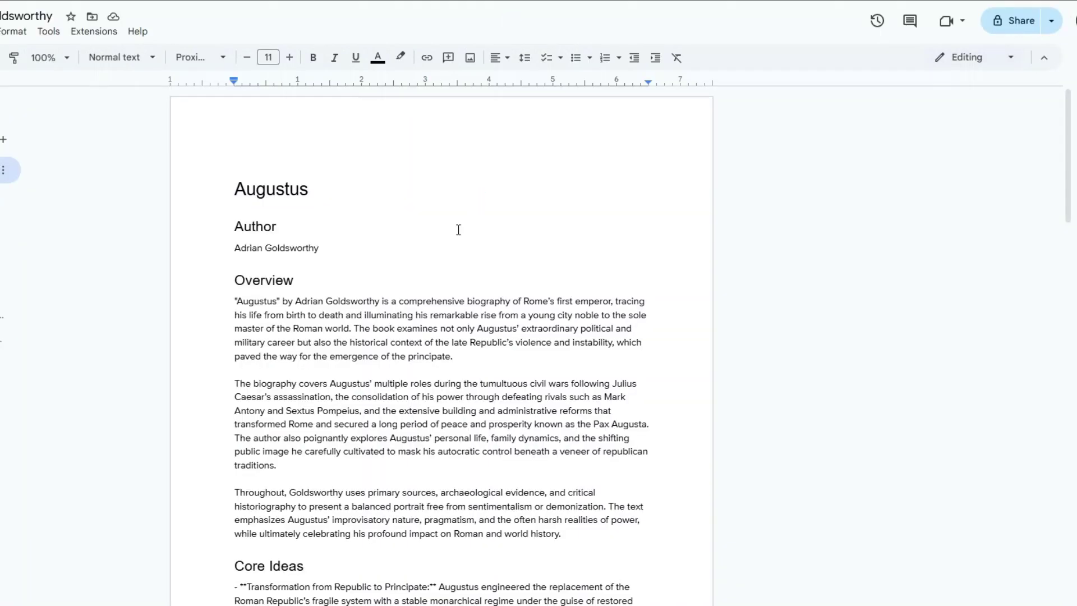
# Step: Scroll up and down through the three-page Augustus summary to review it
pyautogui.scroll(-20, 458, 230)
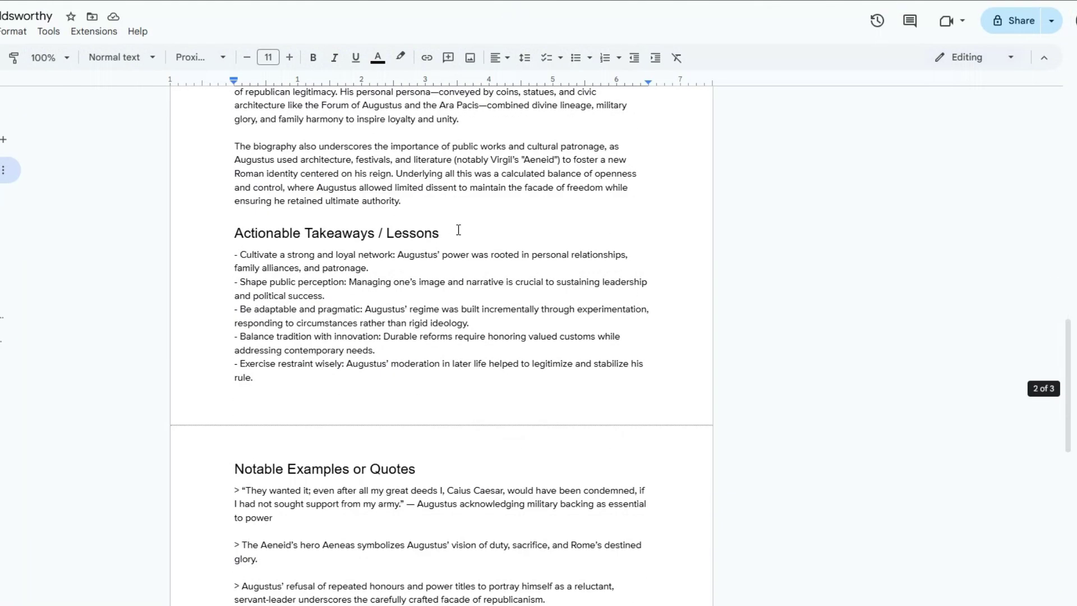
pyautogui.scroll(20, 458, 230)
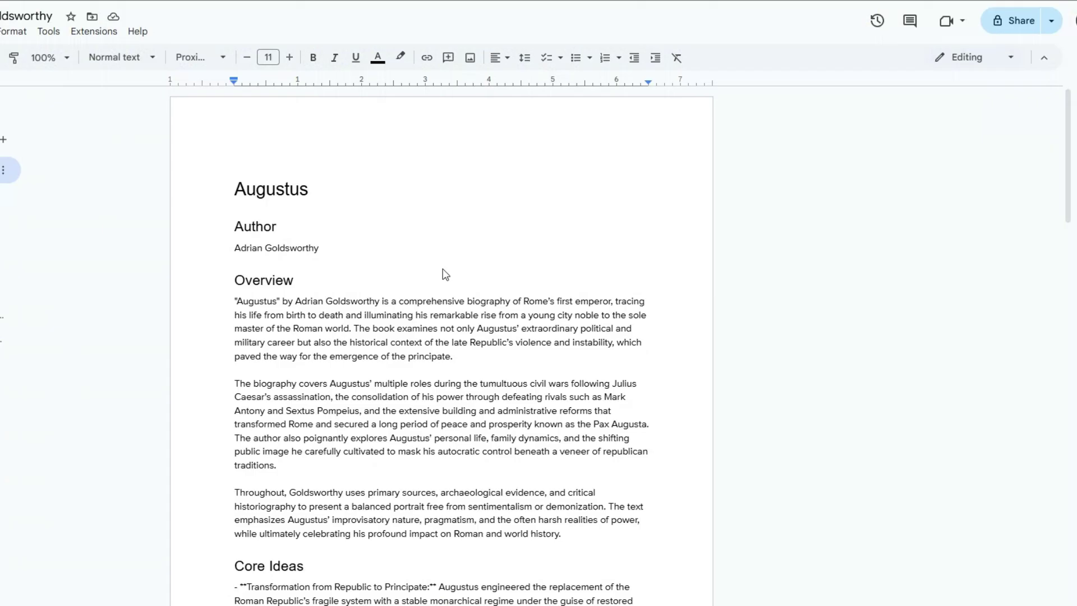
pyautogui.scroll(-20, 409, 356)
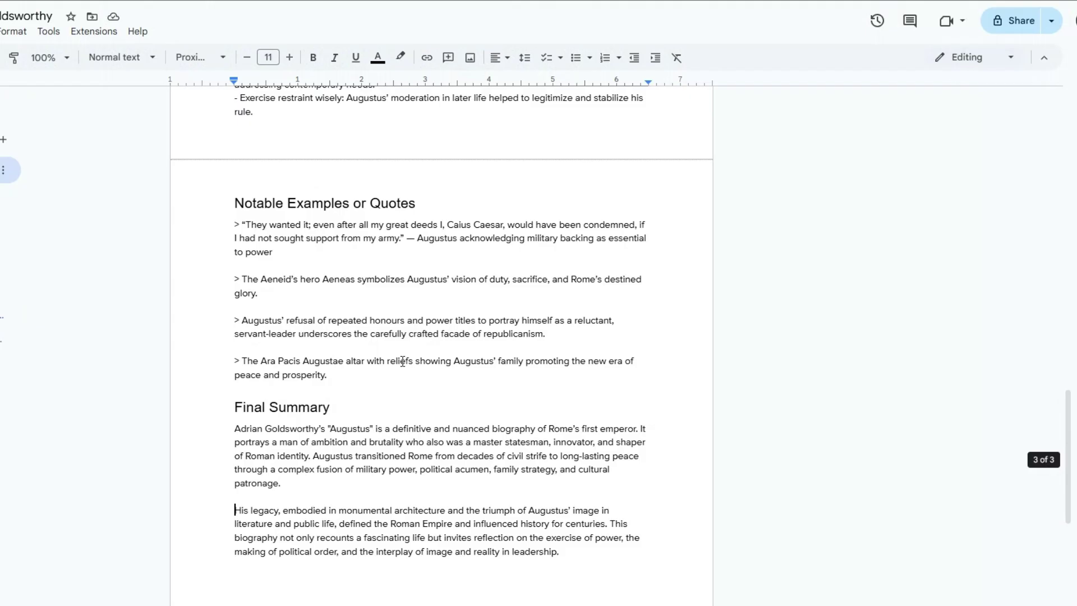
pyautogui.scroll(16, 404, 360)
pyautogui.scroll(5, 402, 362)
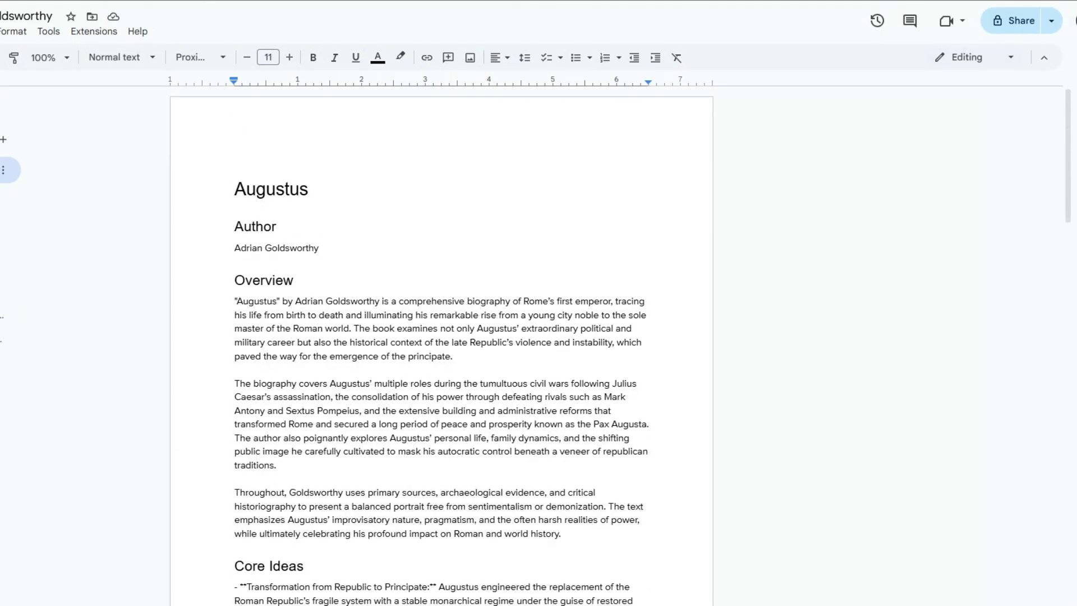
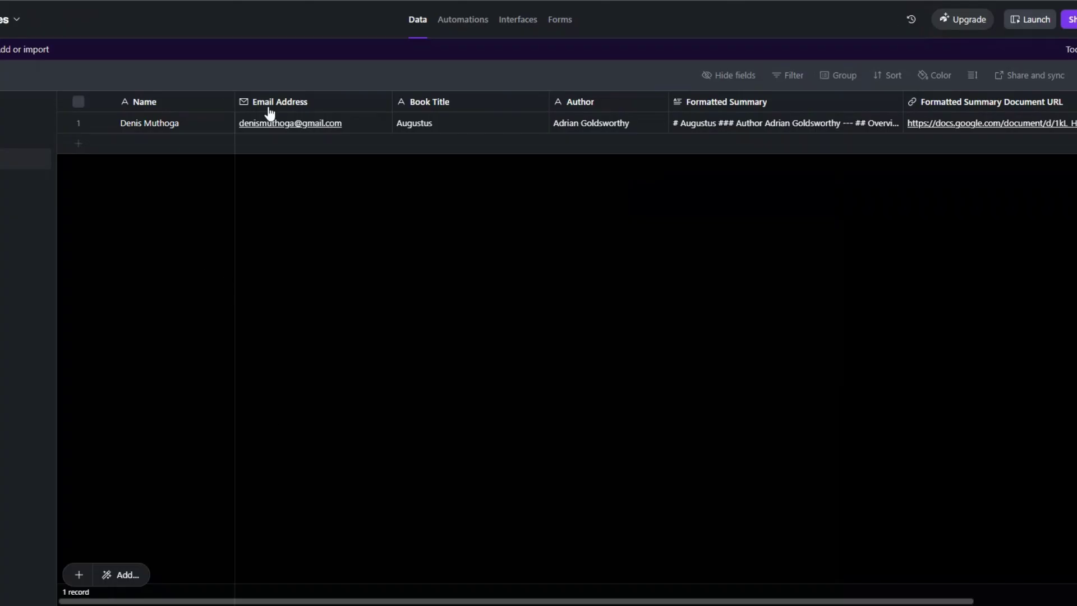
# Step: Expand the Augustus record's Formatted Summary cell in Airtable to read the full text
pyautogui.click(753, 123)
pyautogui.click(729, 263)
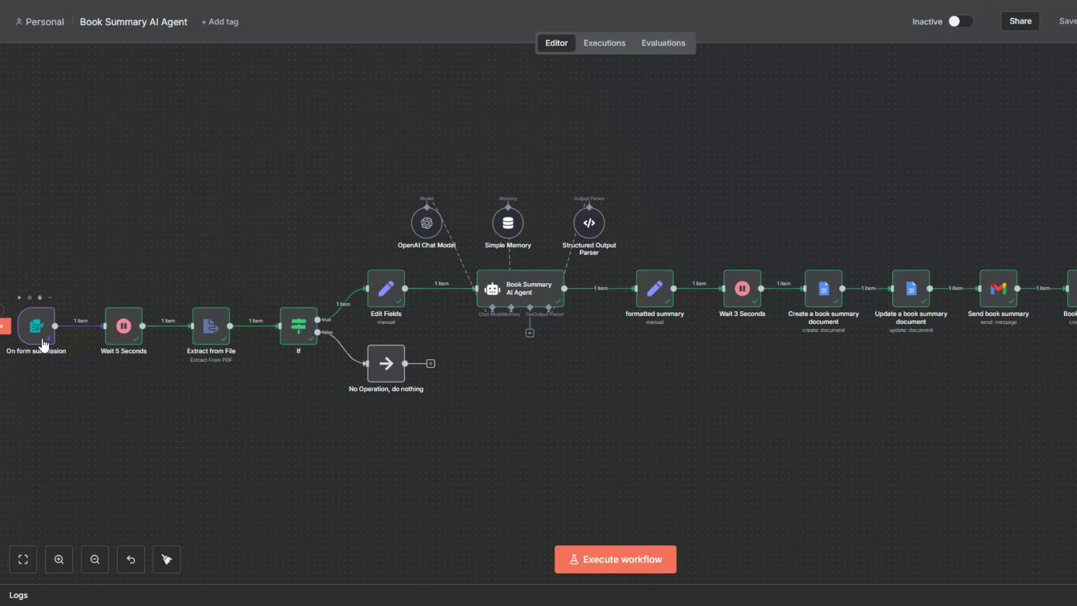
# Step: Unpin the On form submission trigger's sample data and execute the workflow to open the test form
pyautogui.rightClick(36, 325)
pyautogui.rightClick(51, 308)
pyautogui.click(79, 404)
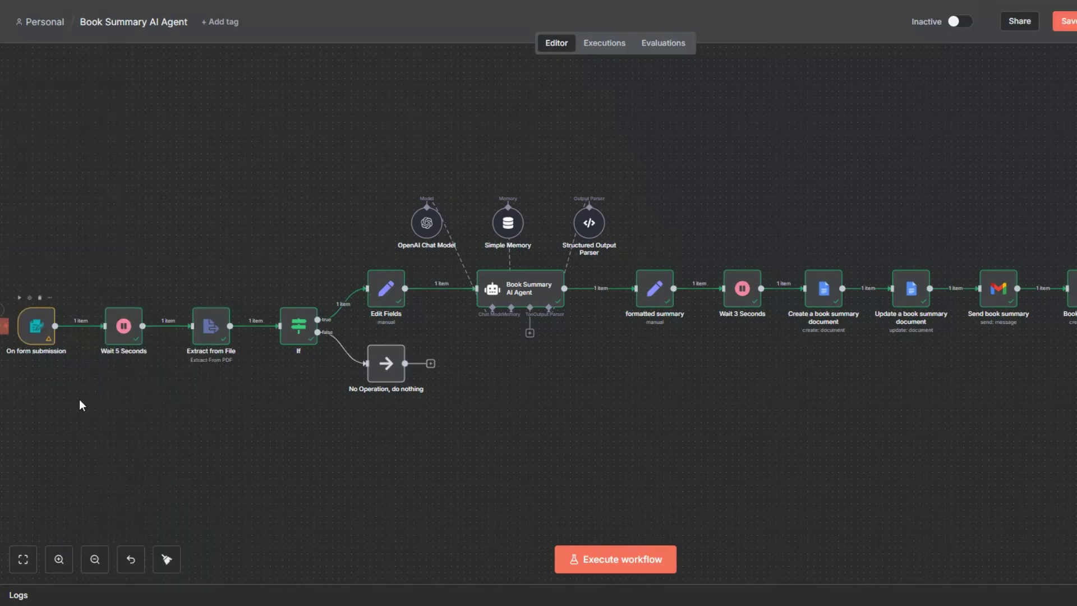
pyautogui.click(621, 563)
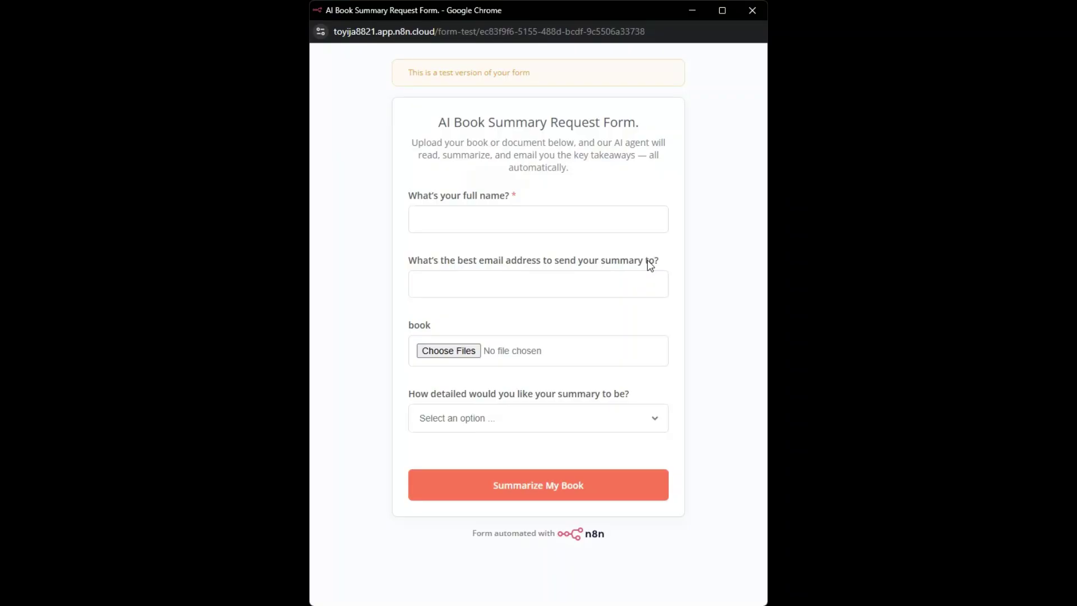
# Step: Fill in the submitter's full name and e-mail address in the form
pyautogui.click(562, 223)
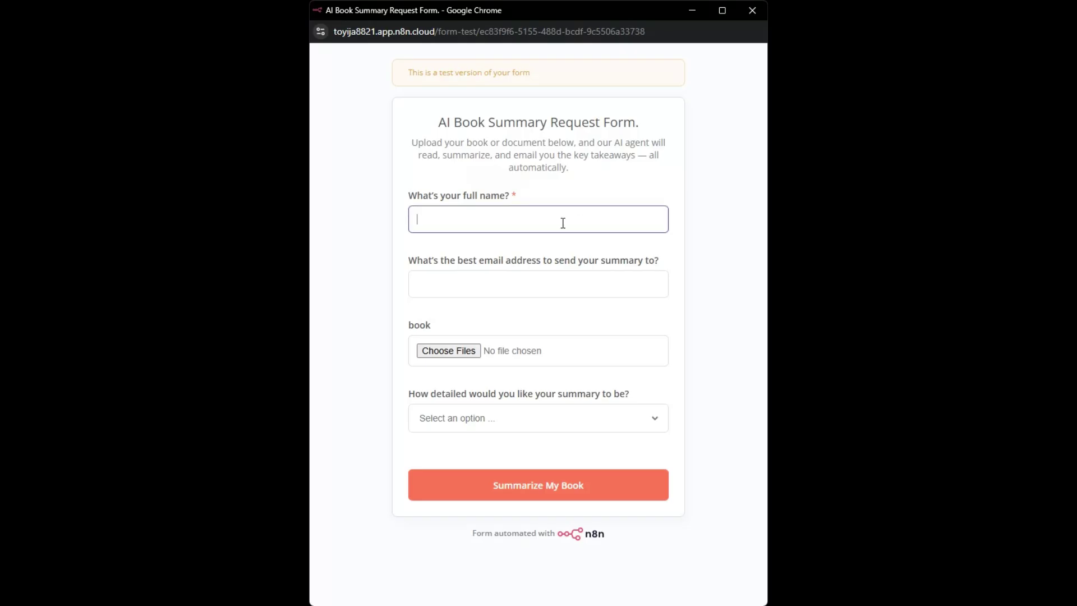
pyautogui.write('d')
pyautogui.press('BackSpace')
pyautogui.click(548, 289)
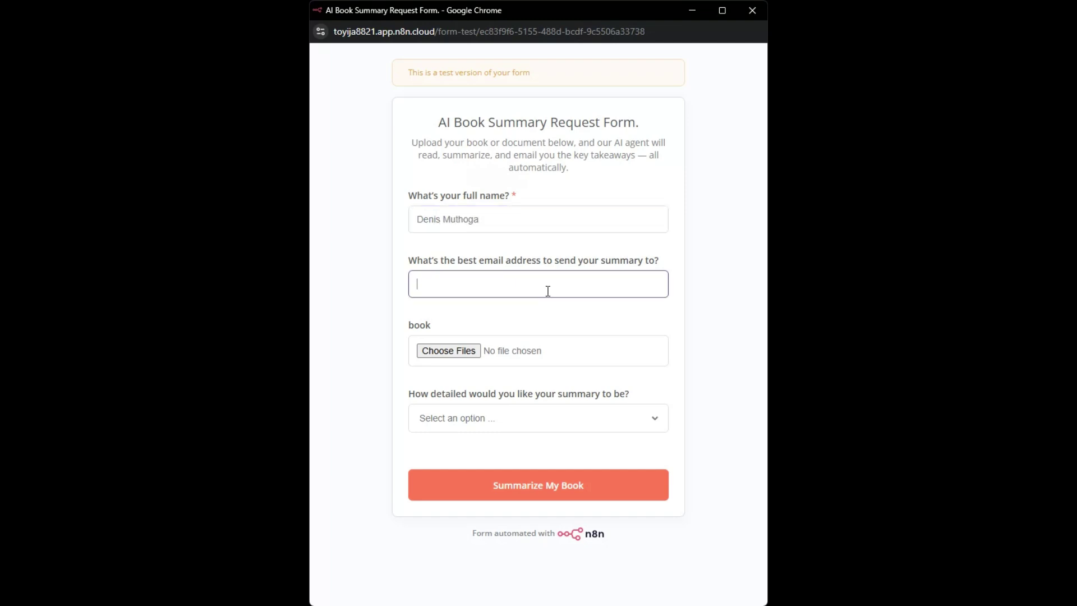
pyautogui.click(548, 307)
# Step: Attach the Augustus book PDF, choose Detailed Summary, and submit the request
pyautogui.click(465, 354)
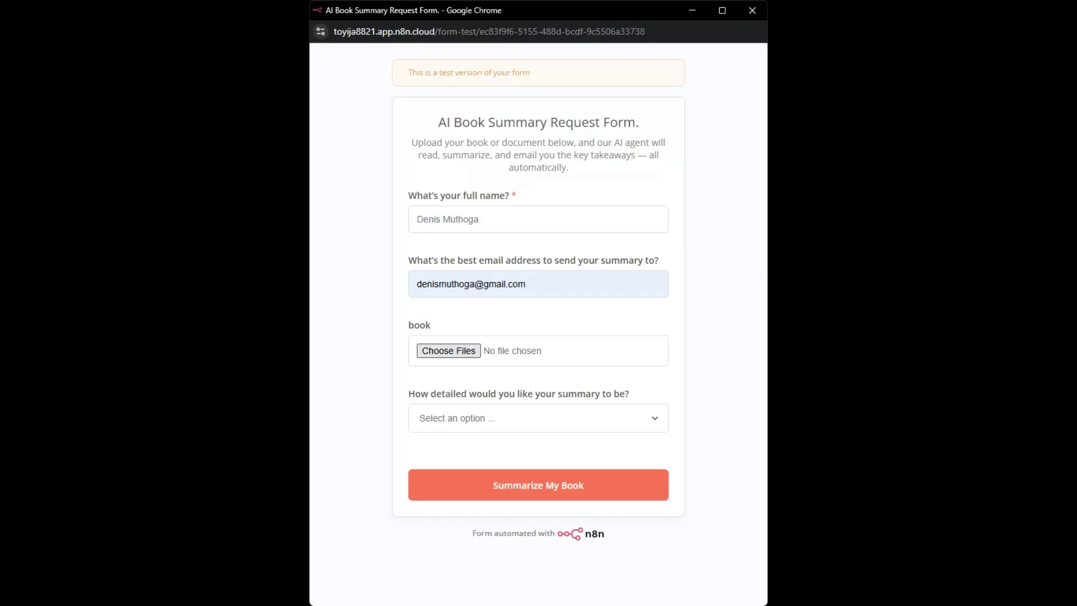
pyautogui.click(499, 422)
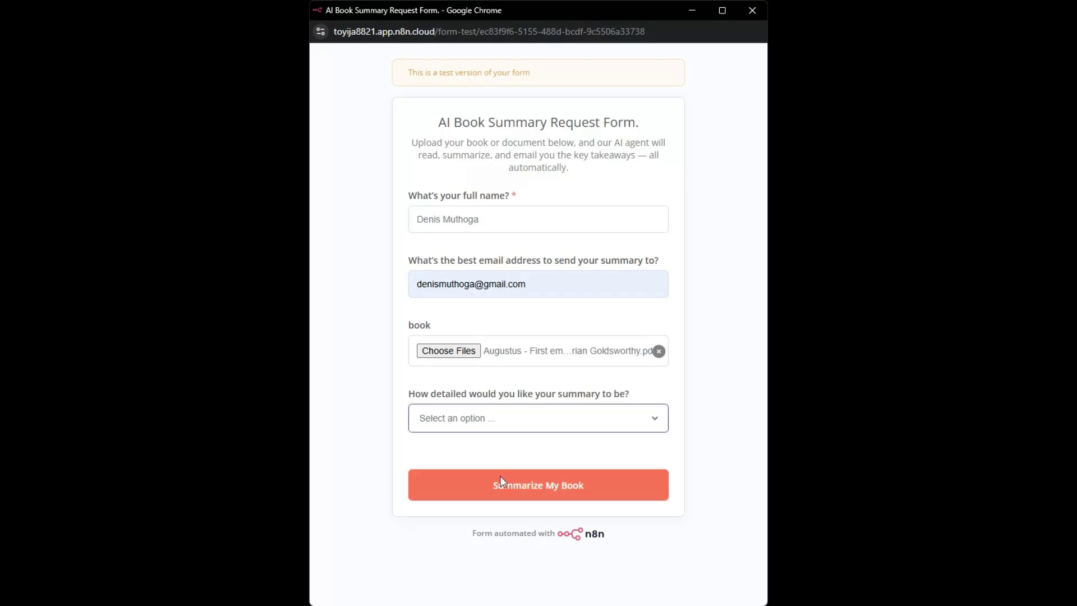
pyautogui.click(500, 476)
pyautogui.click(561, 486)
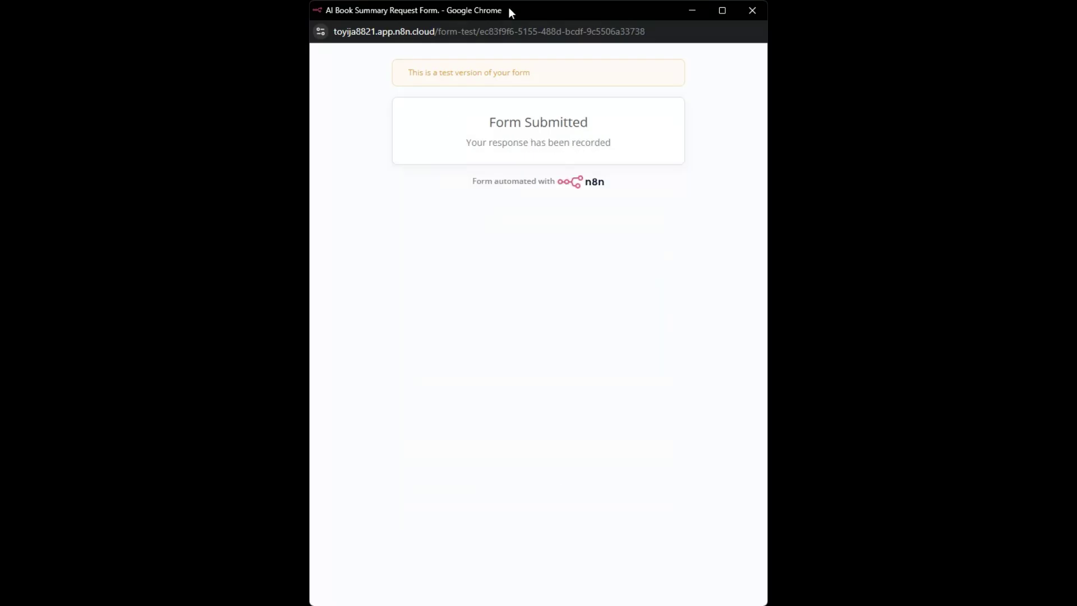
pyautogui.click(752, 10)
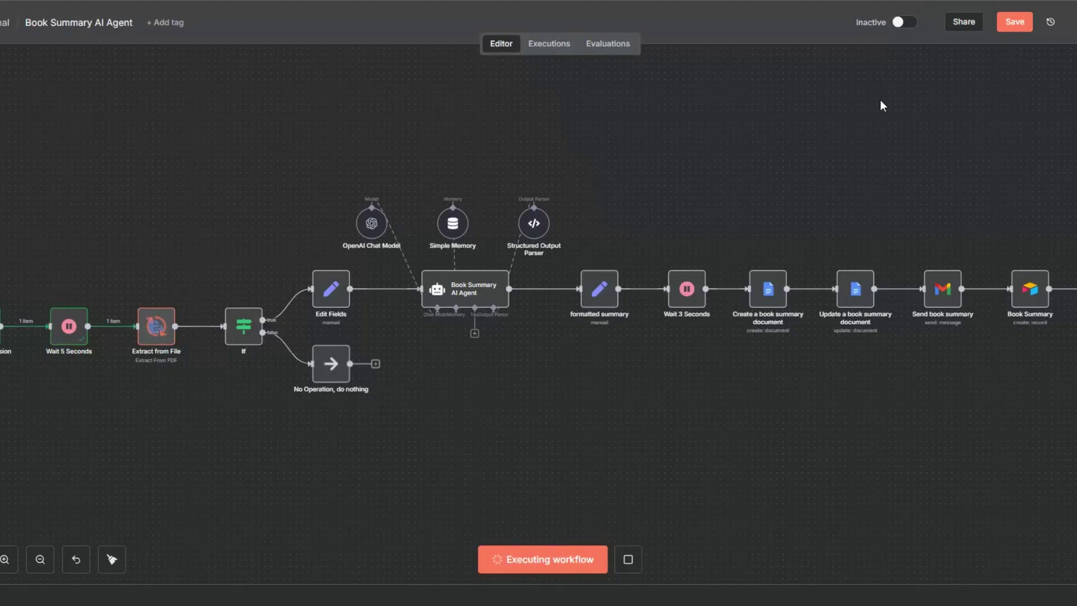
# Step: Save the workflow with Ctrl+S while the run completes
pyautogui.hotkey('ctrl', 's')
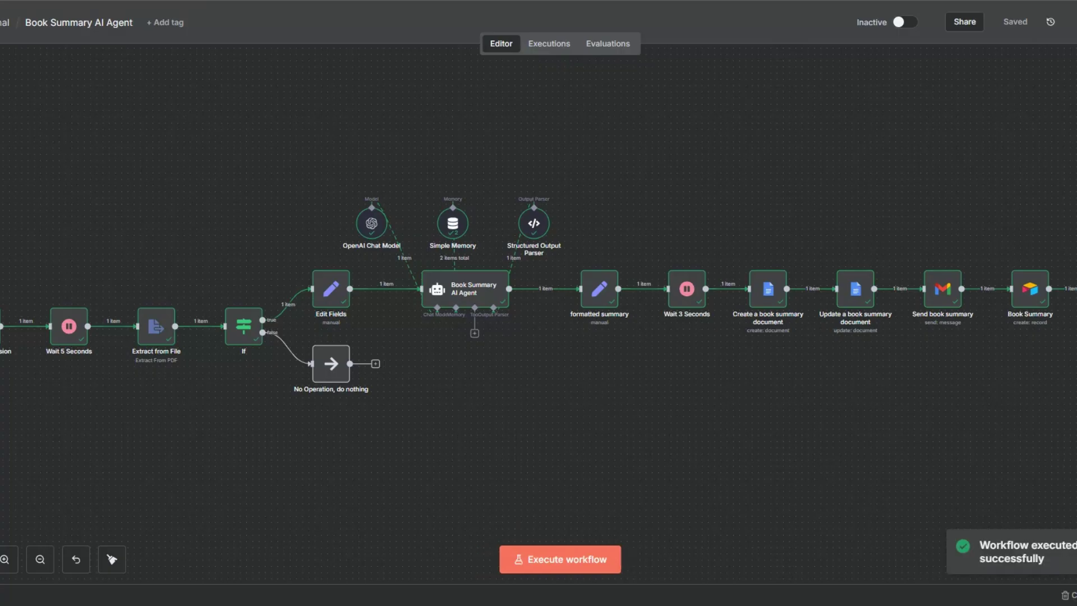
# Step: Open the On form submission node and view its submitted data as a schema
pyautogui.rightClick(3, 313)
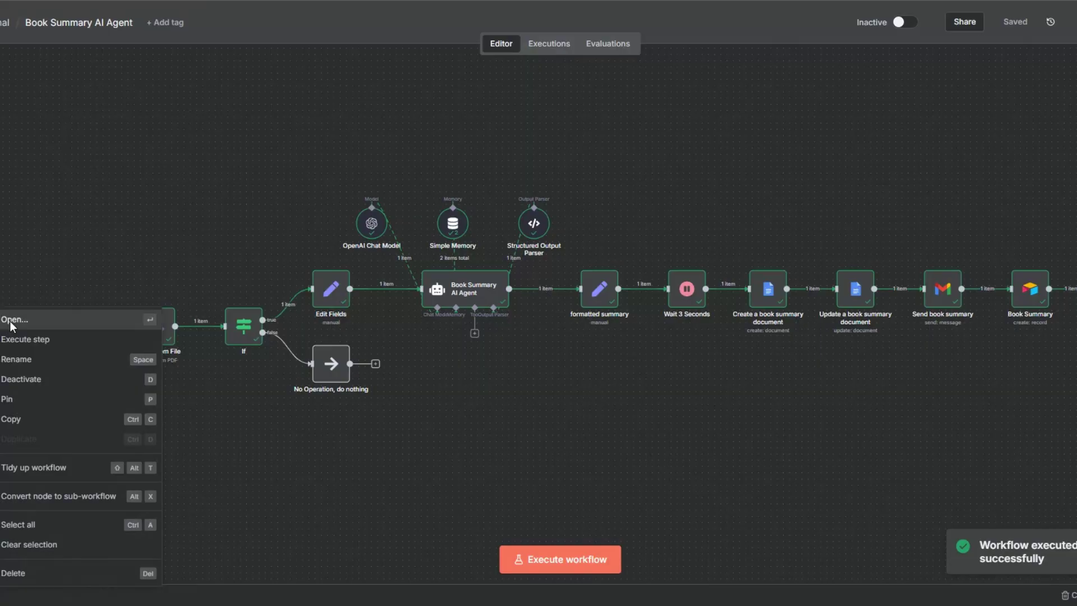
pyautogui.click(12, 323)
pyautogui.click(983, 58)
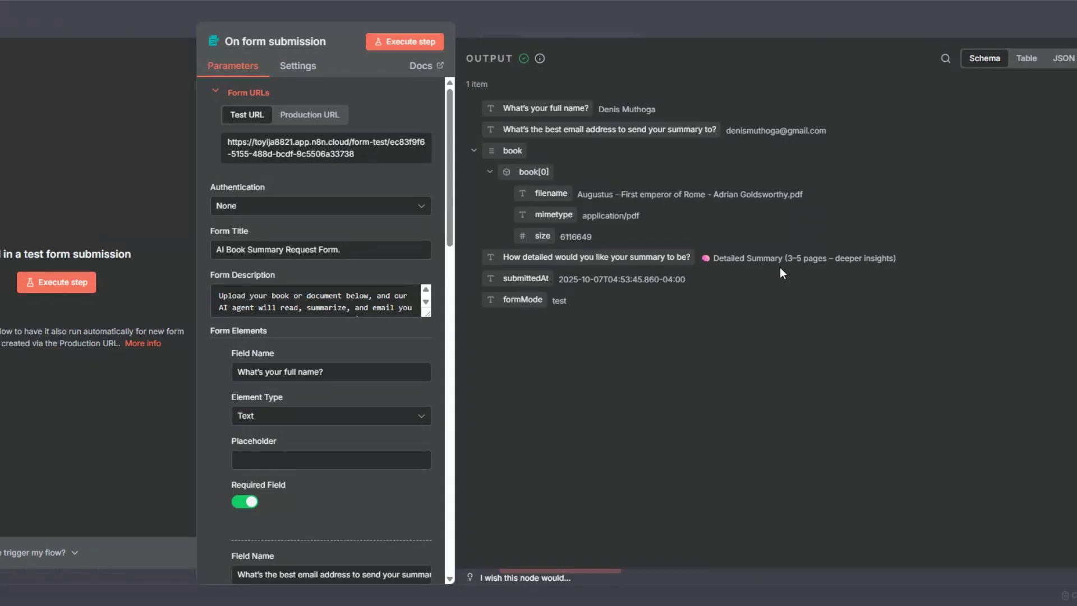
pyautogui.press('Escape')
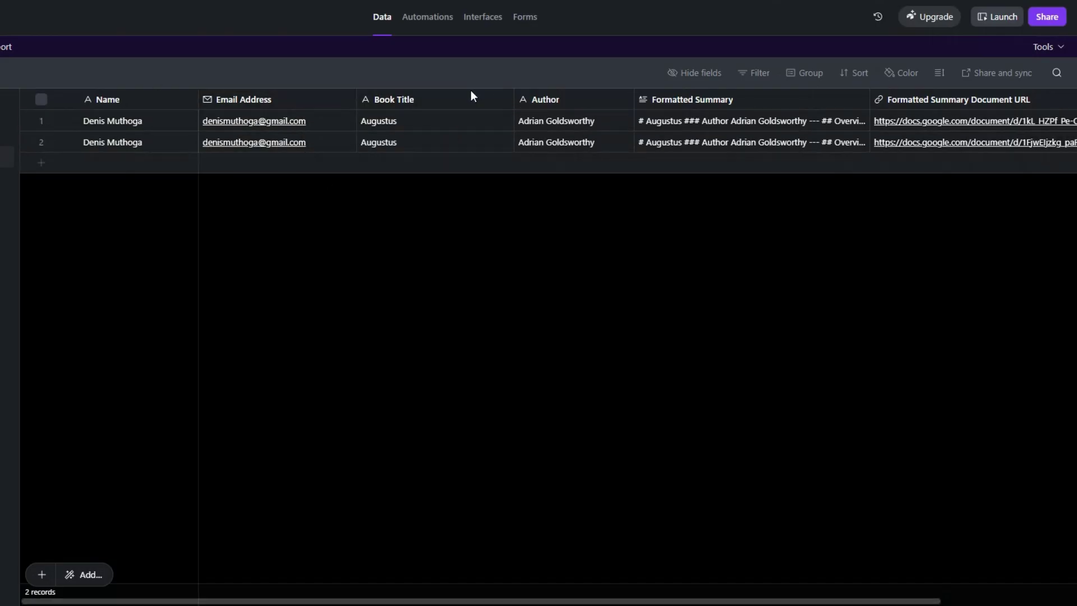
# Step: Expand and read the second Augustus record's Formatted Summary in Airtable, then close it
pyautogui.click(695, 143)
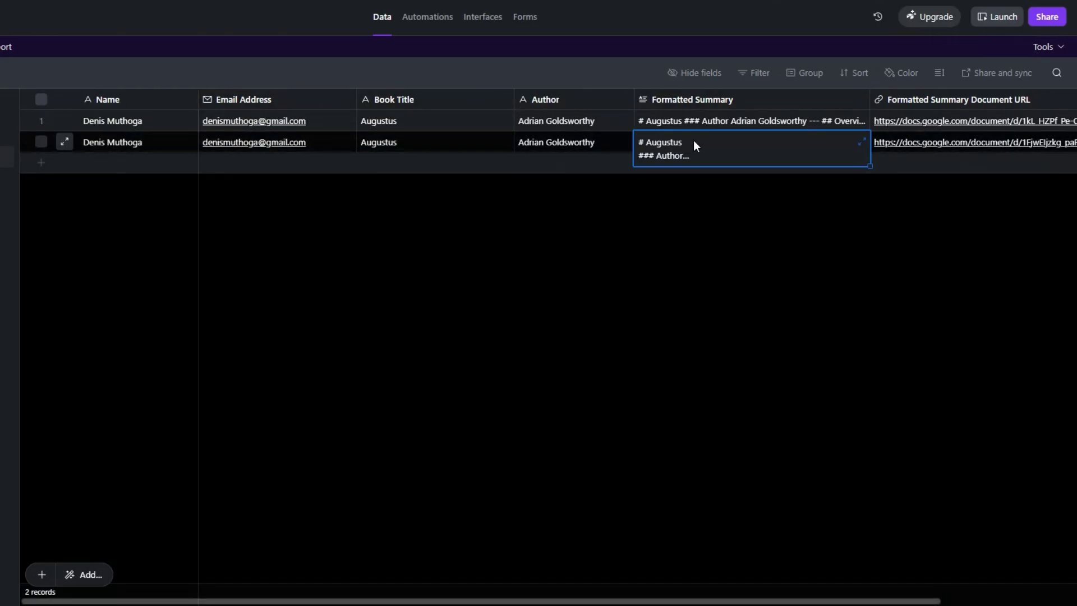
pyautogui.click(695, 142)
pyautogui.click(741, 307)
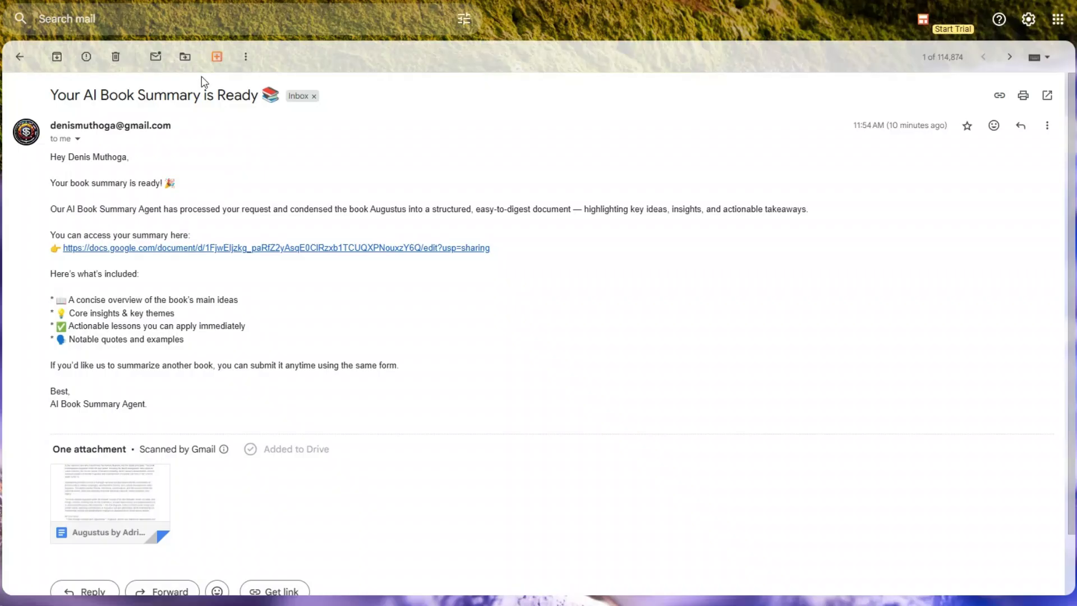
# Step: Highlight the email's subject and body, then follow its docs.google.com summary link
pyautogui.moveTo(46, 95); pyautogui.dragTo(216, 97)
pyautogui.moveTo(51, 158); pyautogui.dragTo(241, 402)
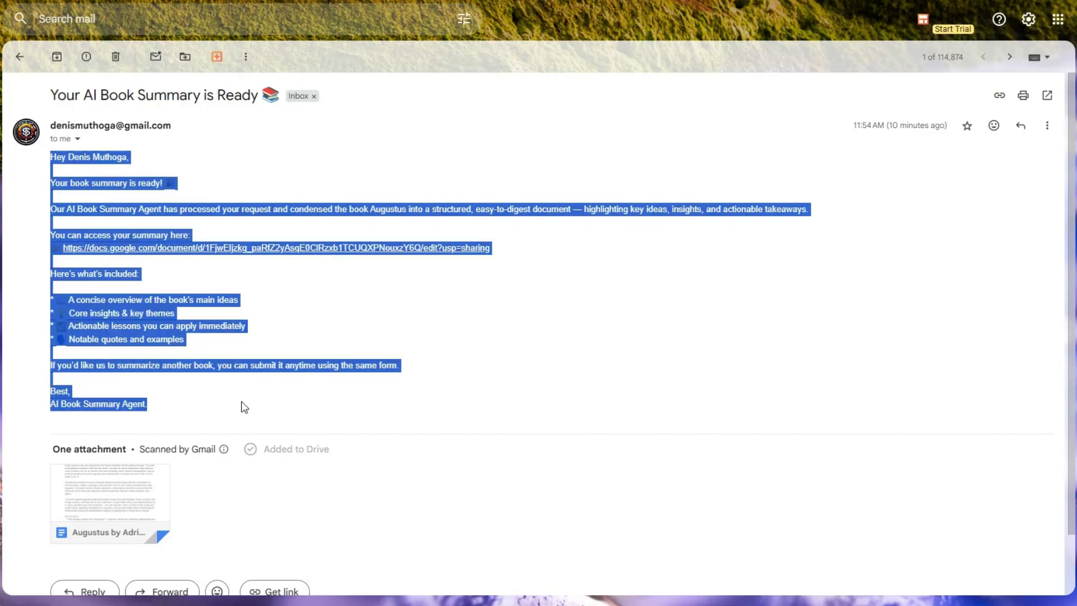
pyautogui.click(221, 267)
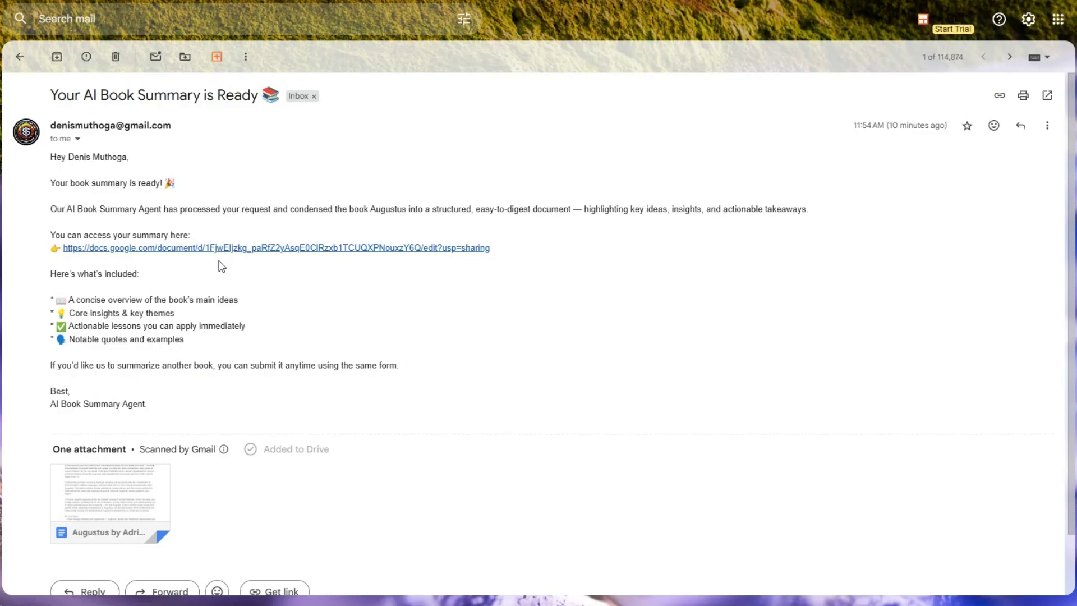
pyautogui.click(261, 248)
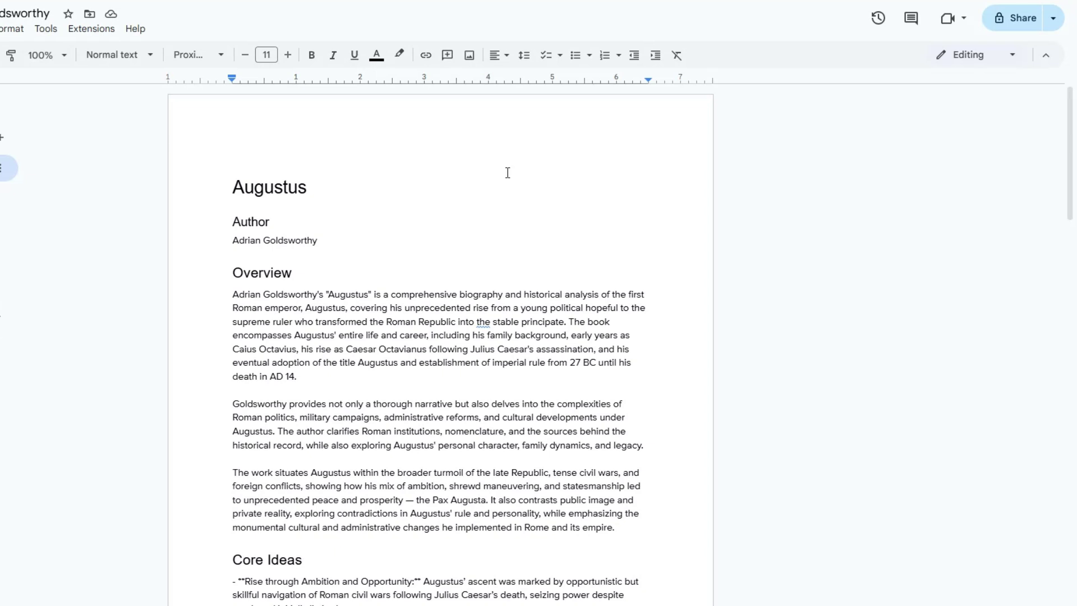
# Step: Highlight and review the Author, Overview and Core Ideas sections of the Augustus summary
pyautogui.moveTo(322, 199); pyautogui.dragTo(312, 255)
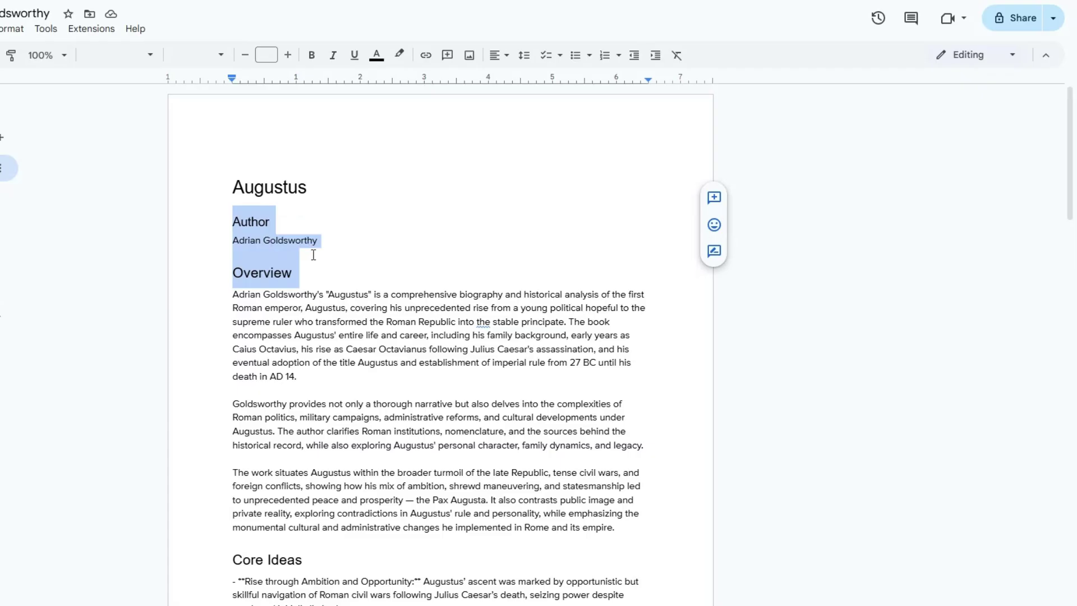
pyautogui.scroll(-2, 393, 262)
pyautogui.click(505, 264)
pyautogui.moveTo(226, 133); pyautogui.dragTo(563, 353)
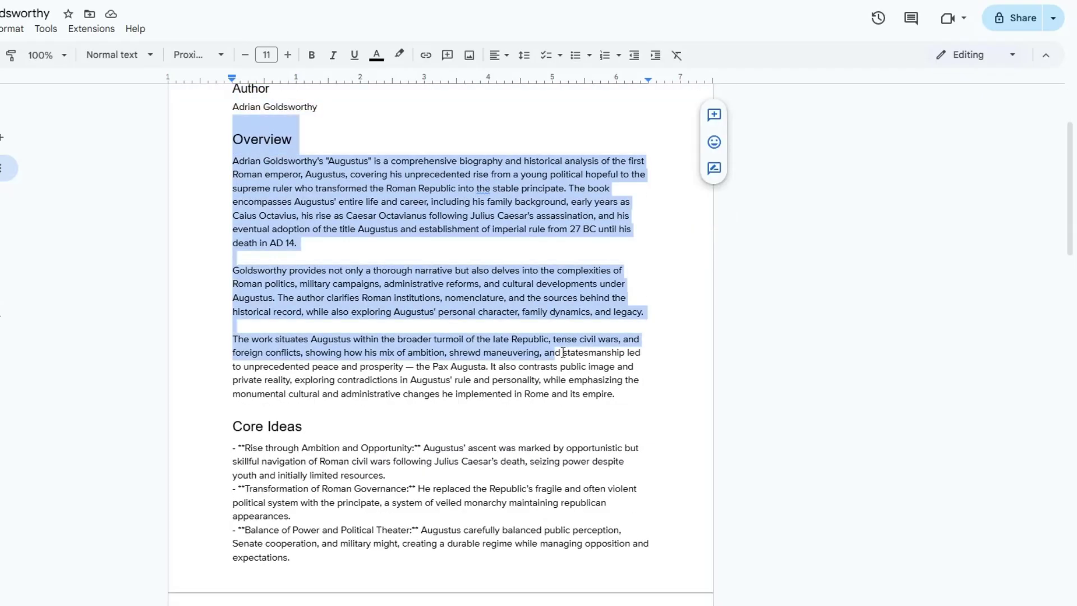
pyautogui.scroll(-5, 563, 353)
pyautogui.moveTo(241, 157); pyautogui.dragTo(550, 498)
pyautogui.scroll(-1, 483, 387)
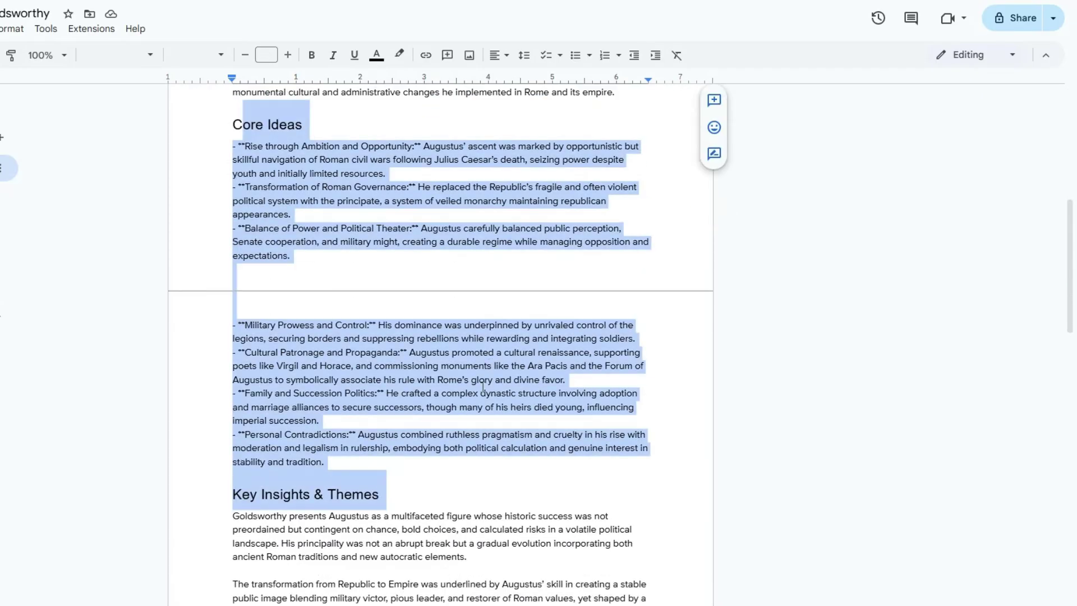
pyautogui.scroll(-5, 483, 387)
pyautogui.click(353, 339)
# Step: Highlight the Notable Examples or Quotes and Final Summary sections to review them
pyautogui.moveTo(315, 290); pyautogui.dragTo(388, 304)
pyautogui.scroll(-3, 388, 305)
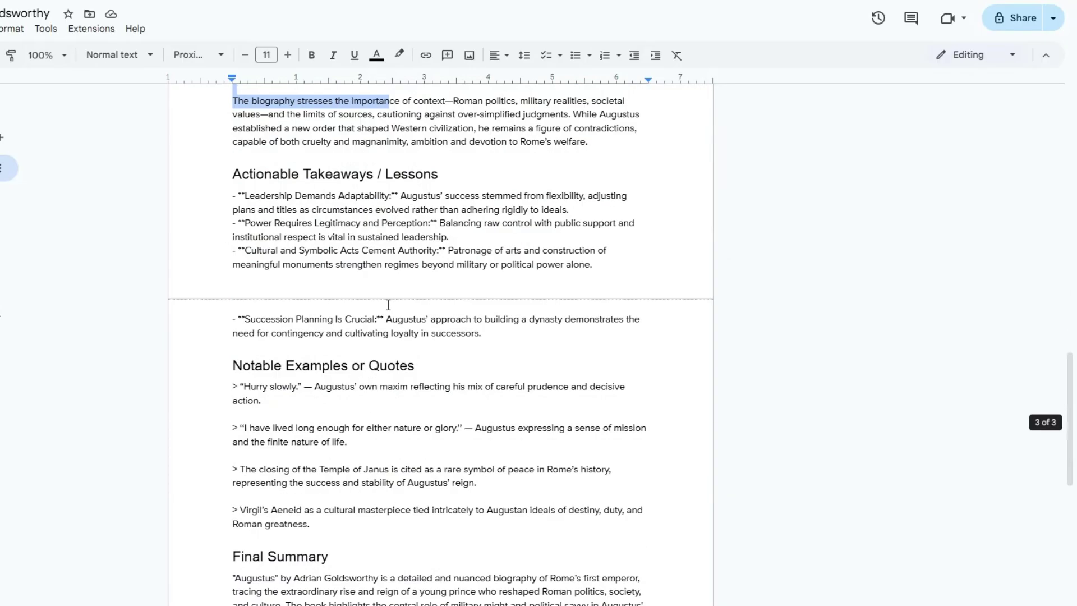
pyautogui.moveTo(233, 195); pyautogui.dragTo(422, 320)
pyautogui.scroll(-4, 271, 219)
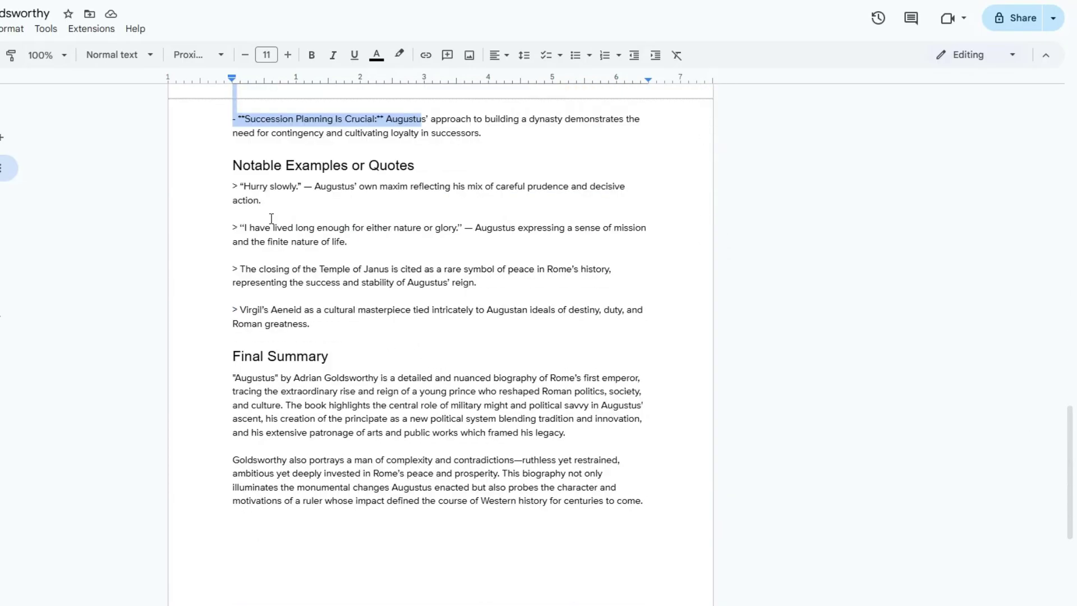
pyautogui.moveTo(243, 161); pyautogui.dragTo(399, 335)
pyautogui.click(344, 352)
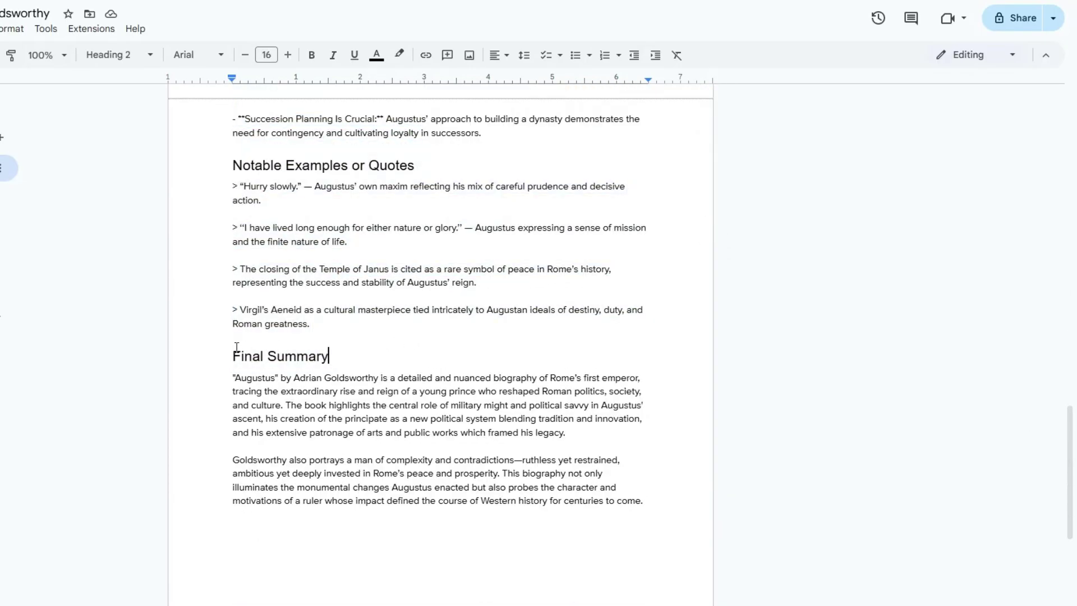
pyautogui.moveTo(236, 347); pyautogui.dragTo(615, 526)
# Step: Scroll back up and down through the document to recheck the Final Summary
pyautogui.scroll(15, 614, 526)
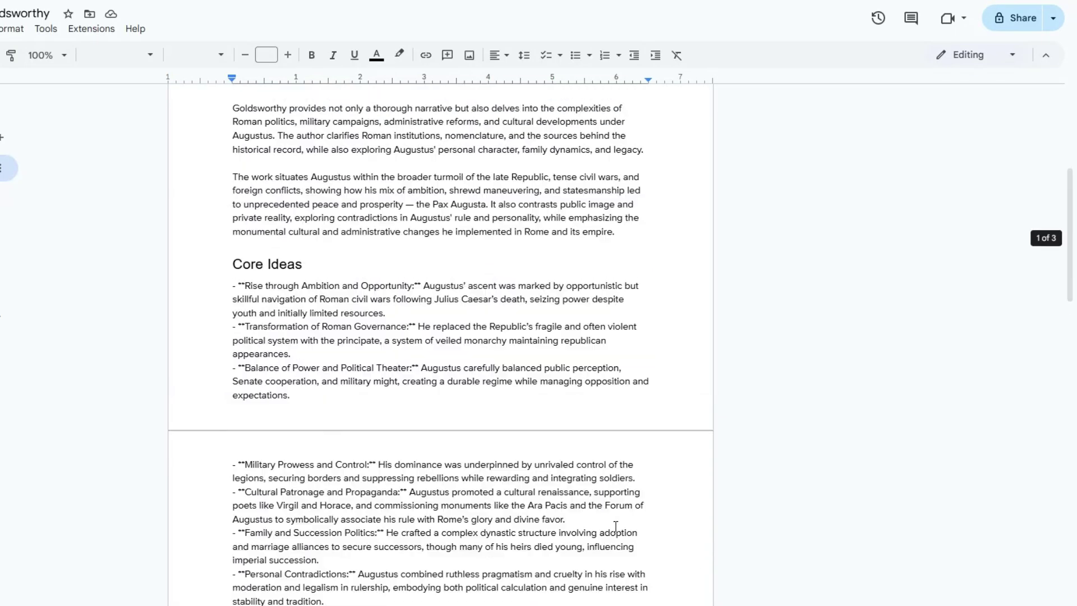
pyautogui.scroll(5, 616, 527)
pyautogui.click(596, 471)
pyautogui.scroll(-6, 598, 470)
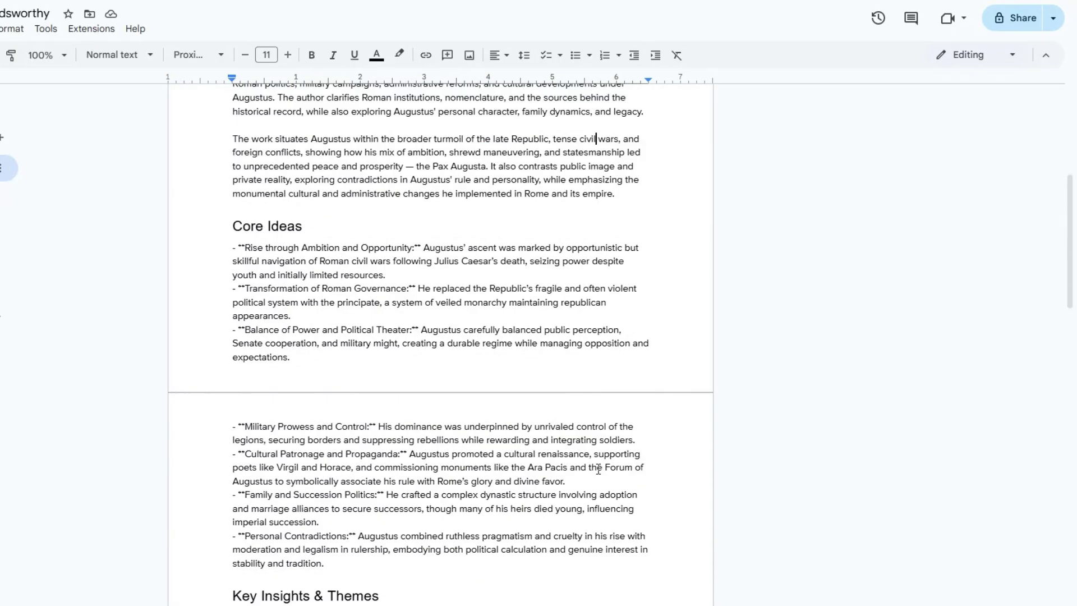
pyautogui.scroll(-14, 598, 470)
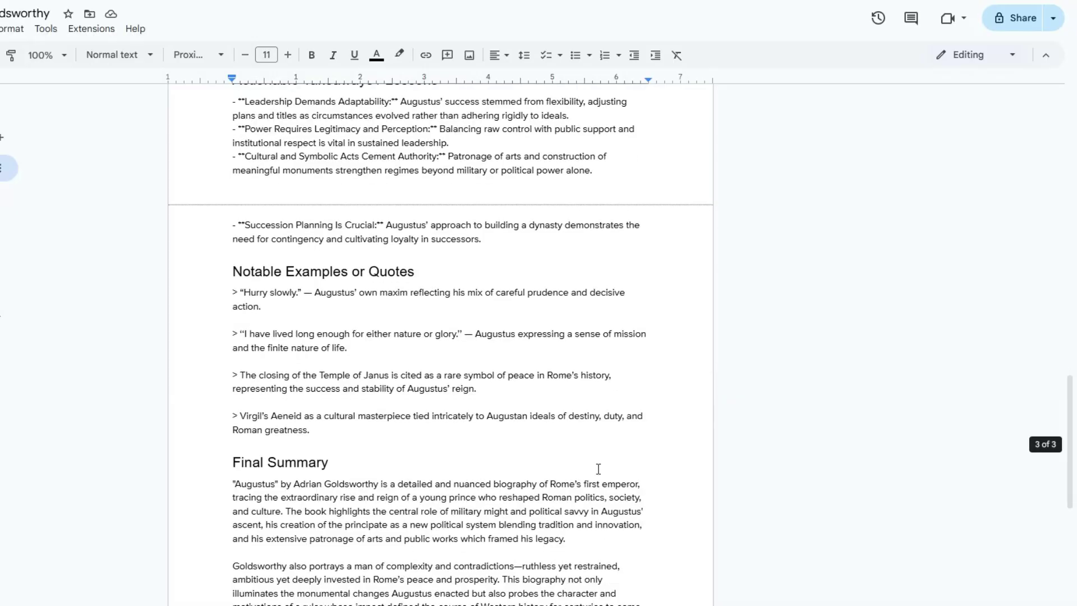
pyautogui.scroll(-3, 597, 469)
pyautogui.scroll(6, 598, 468)
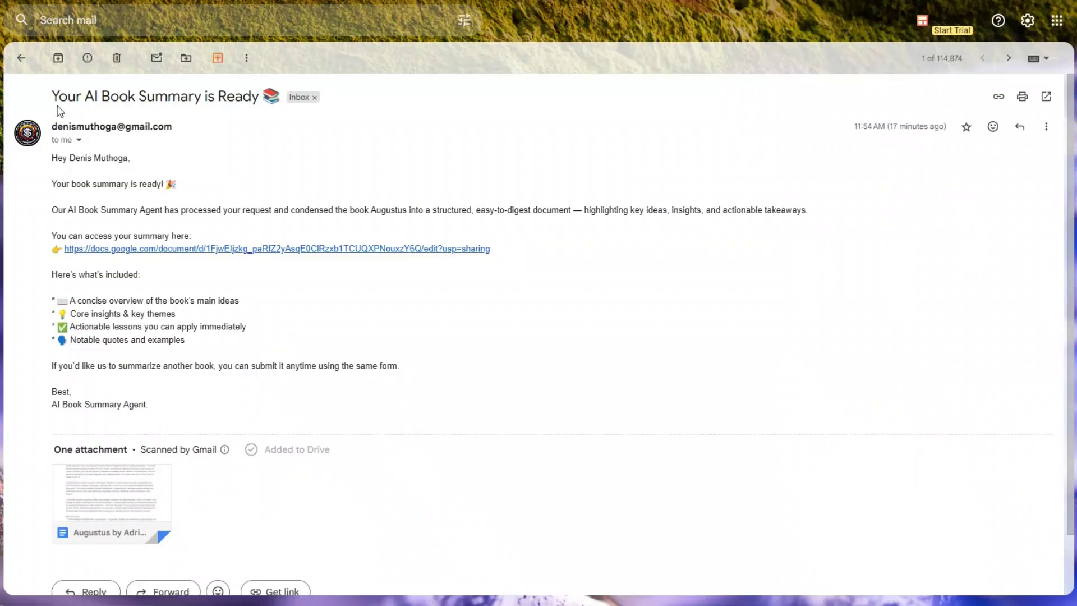
# Step: Highlight the email's subject, greeting and body, then open the linked Google Docs summary
pyautogui.moveTo(51, 97); pyautogui.dragTo(202, 97)
pyautogui.tripleClick(60, 169)
pyautogui.moveTo(83, 208); pyautogui.dragTo(220, 357)
pyautogui.click(220, 357)
pyautogui.click(296, 249)
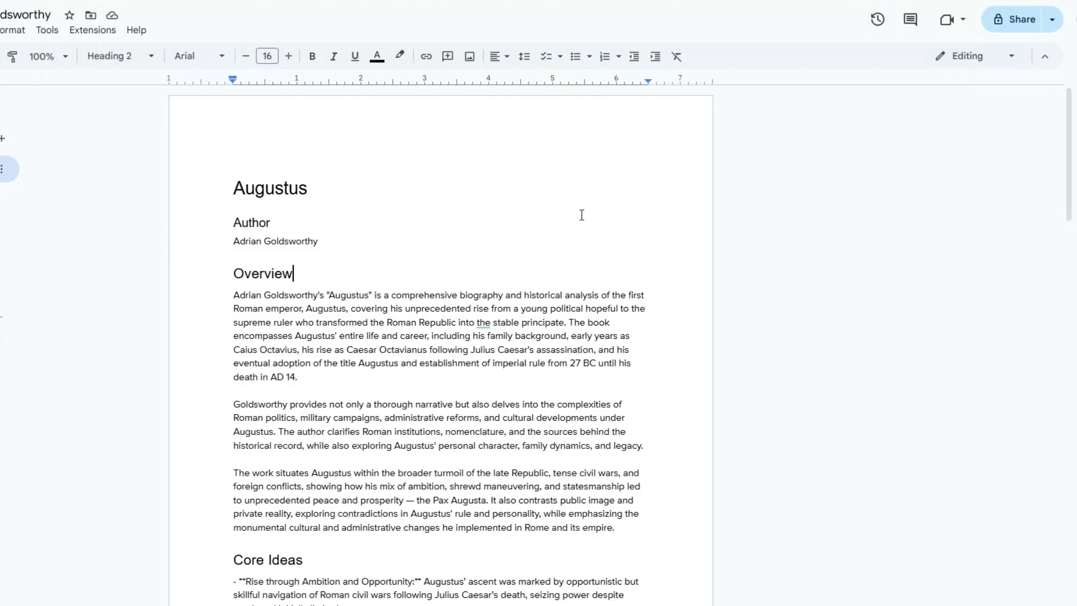
# Step: Scroll up and down through the Augustus document to check its sections
pyautogui.scroll(-18, 581, 215)
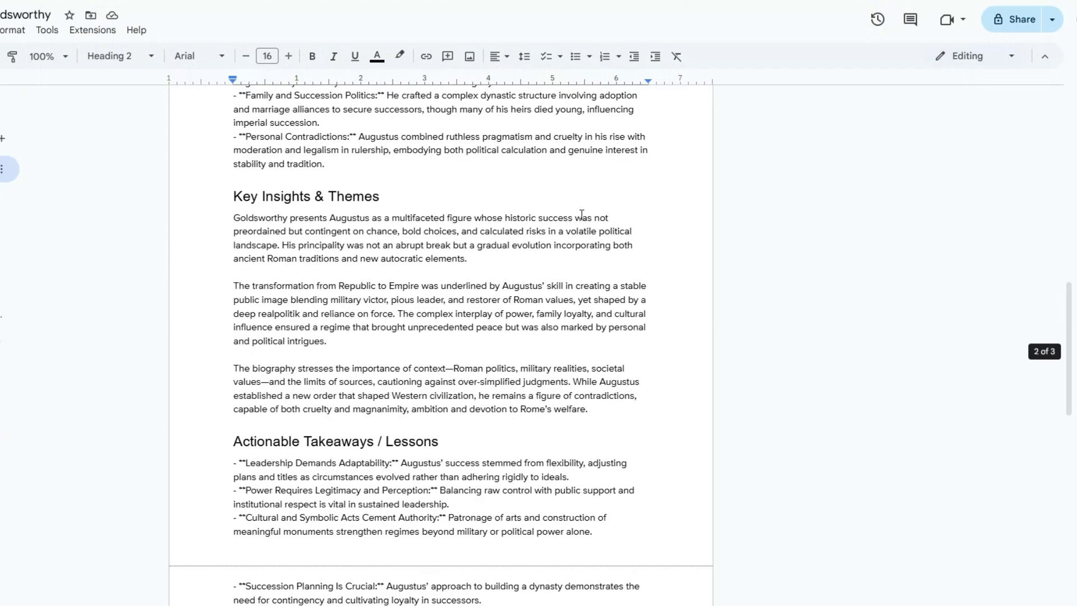
pyautogui.scroll(-3, 582, 215)
pyautogui.scroll(13, 582, 215)
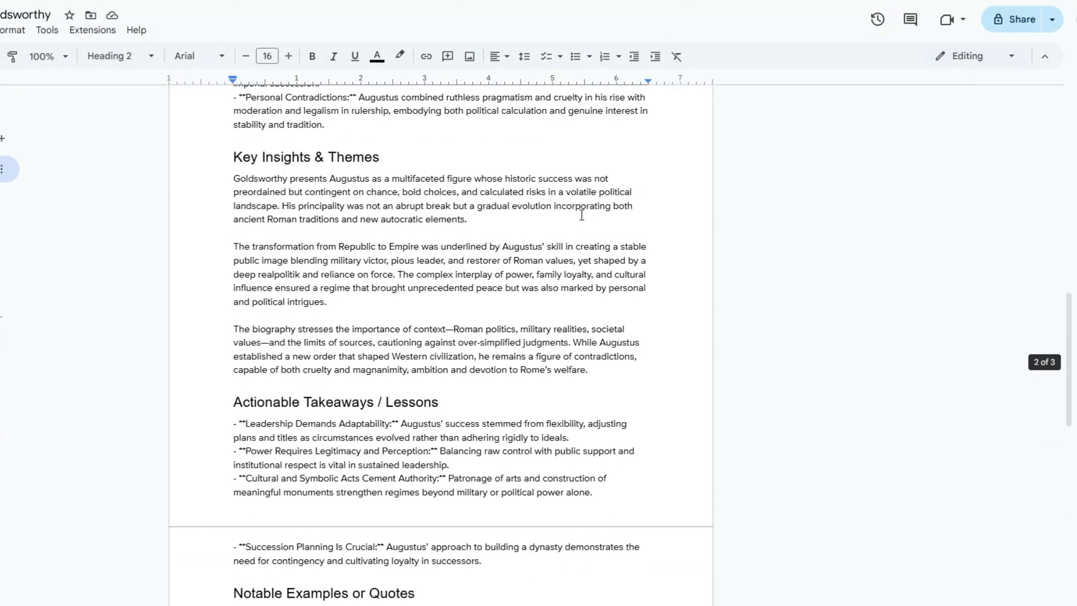
pyautogui.scroll(10, 582, 215)
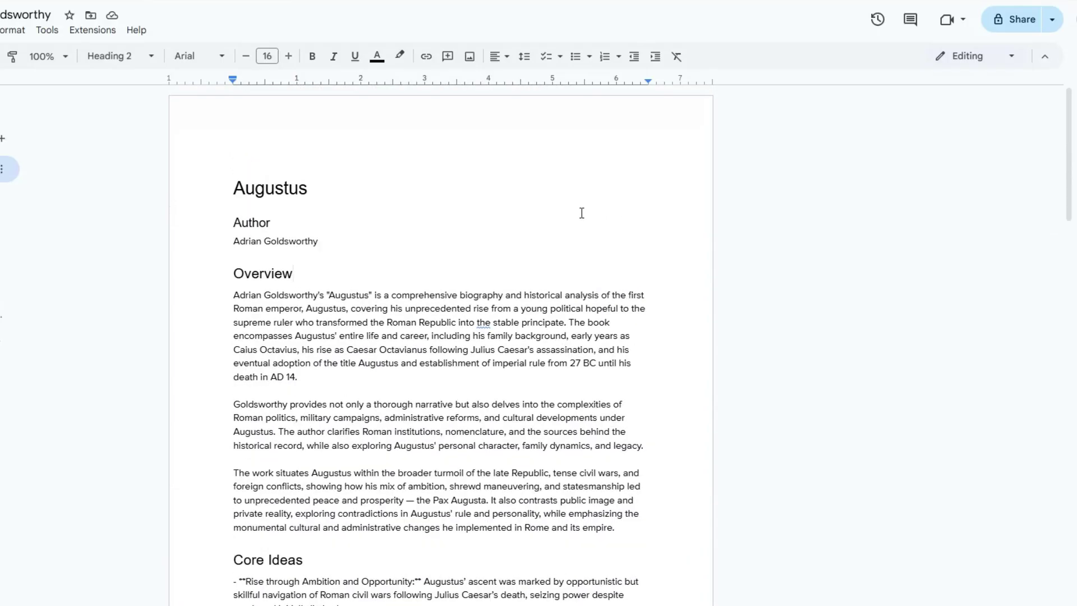
pyautogui.scroll(-15, 574, 199)
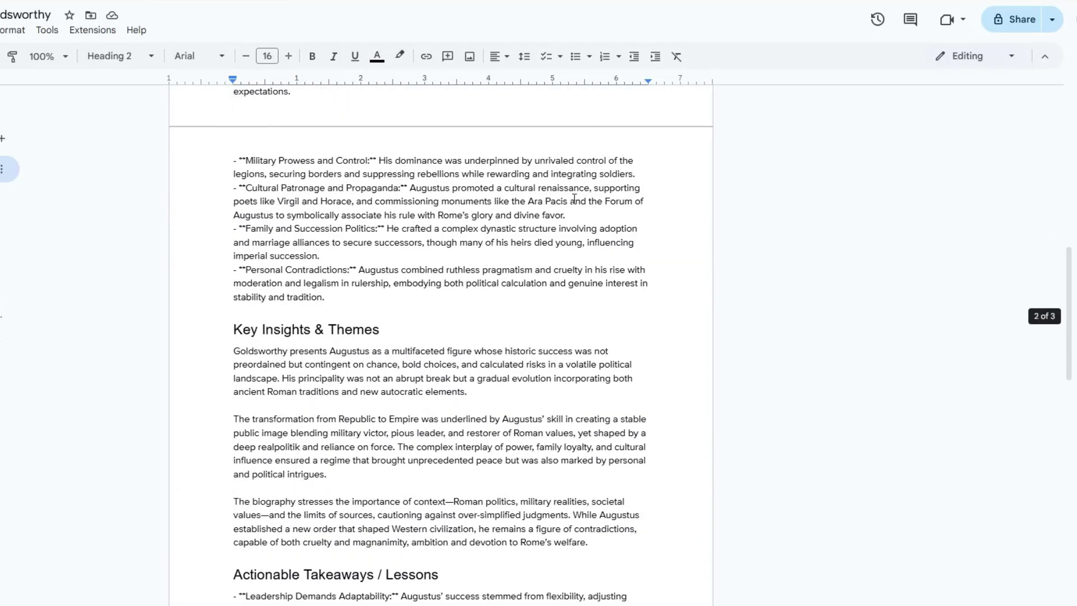
pyautogui.scroll(15, 574, 199)
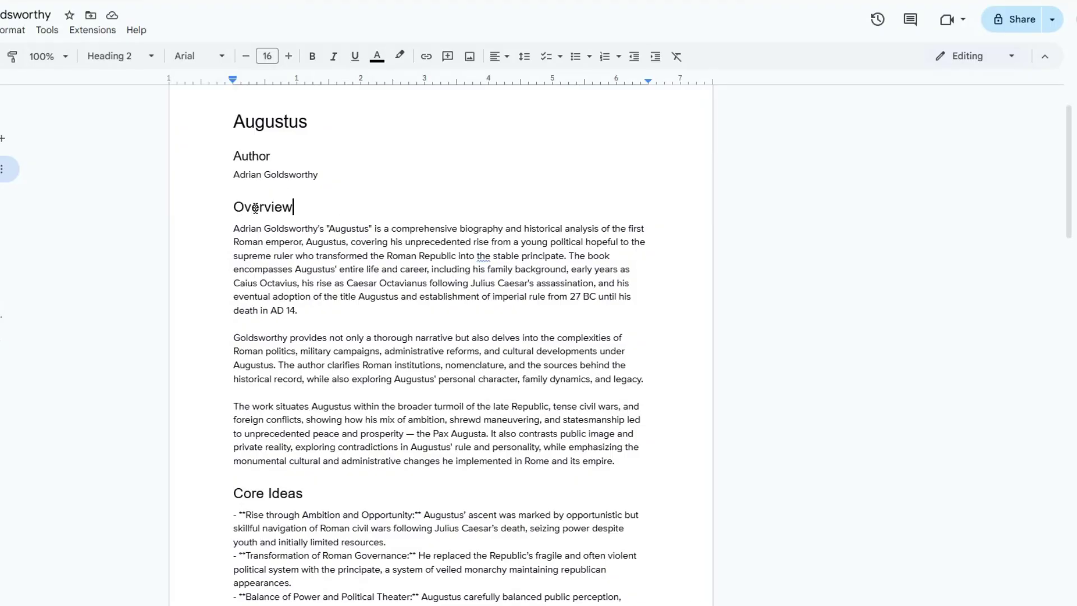
pyautogui.scroll(-5, 386, 287)
pyautogui.scroll(-15, 386, 287)
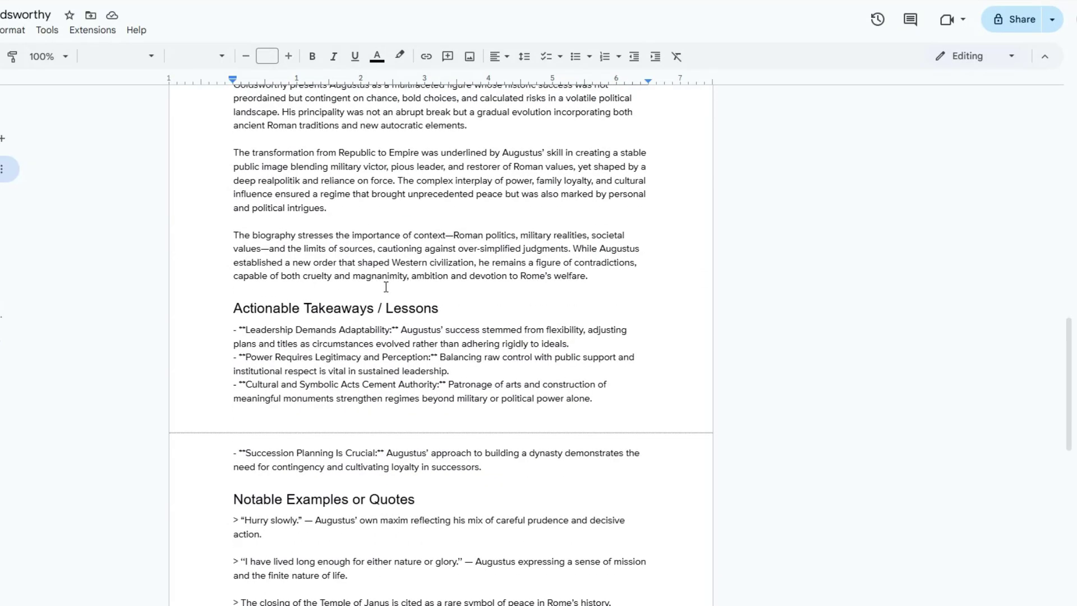
pyautogui.scroll(2, 386, 287)
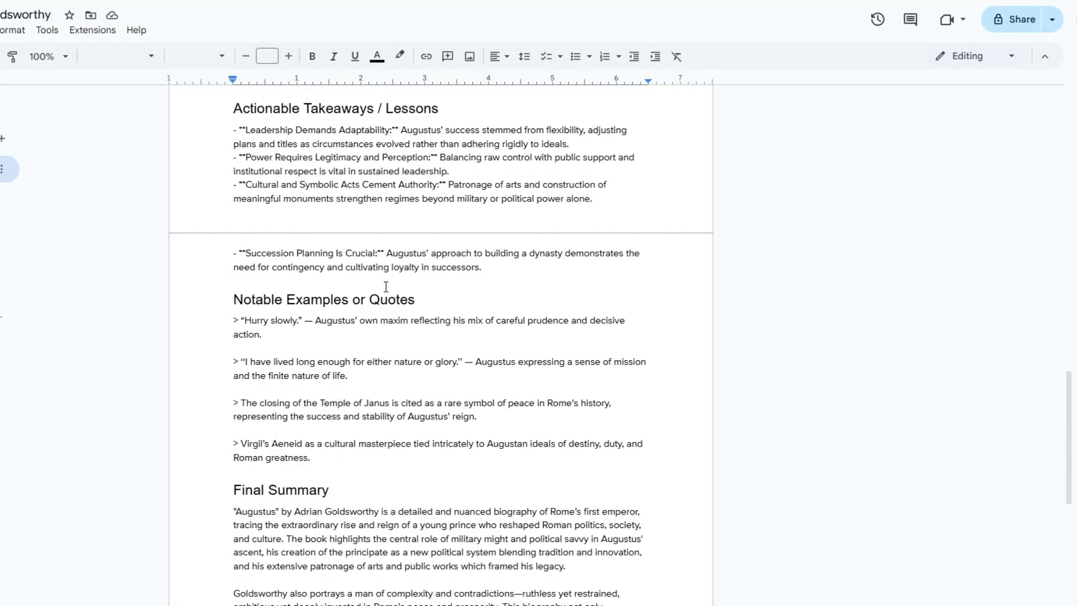
pyautogui.scroll(-3, 385, 287)
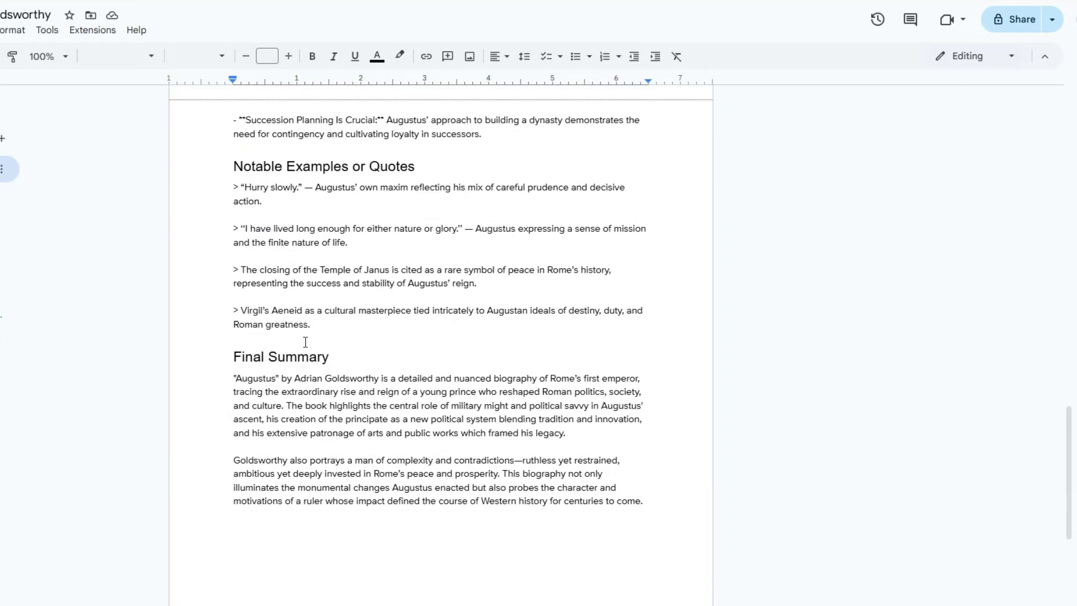
pyautogui.scroll(20, 474, 480)
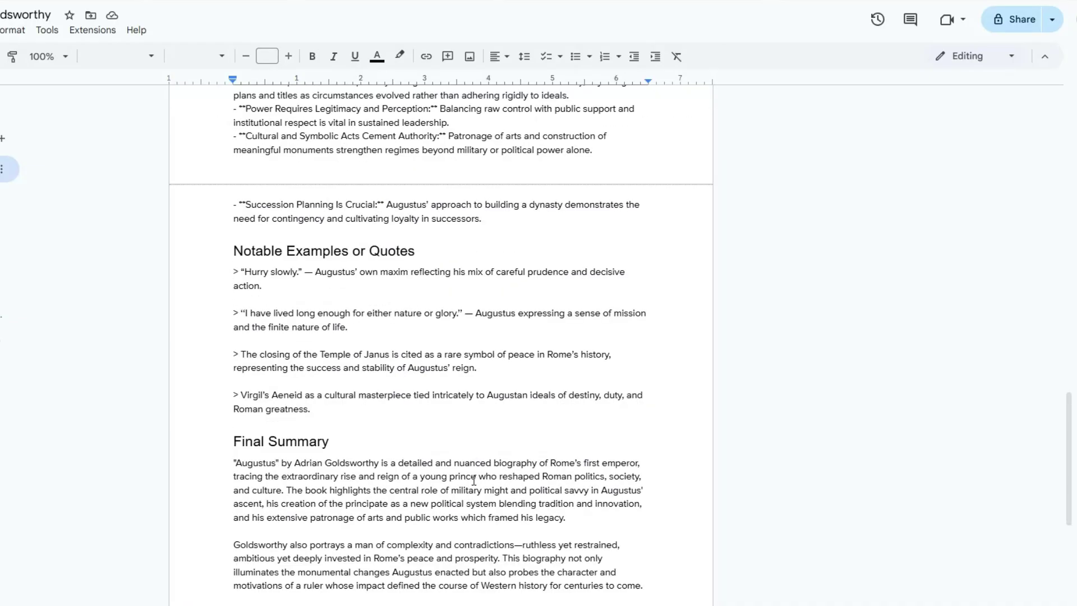
pyautogui.click(425, 308)
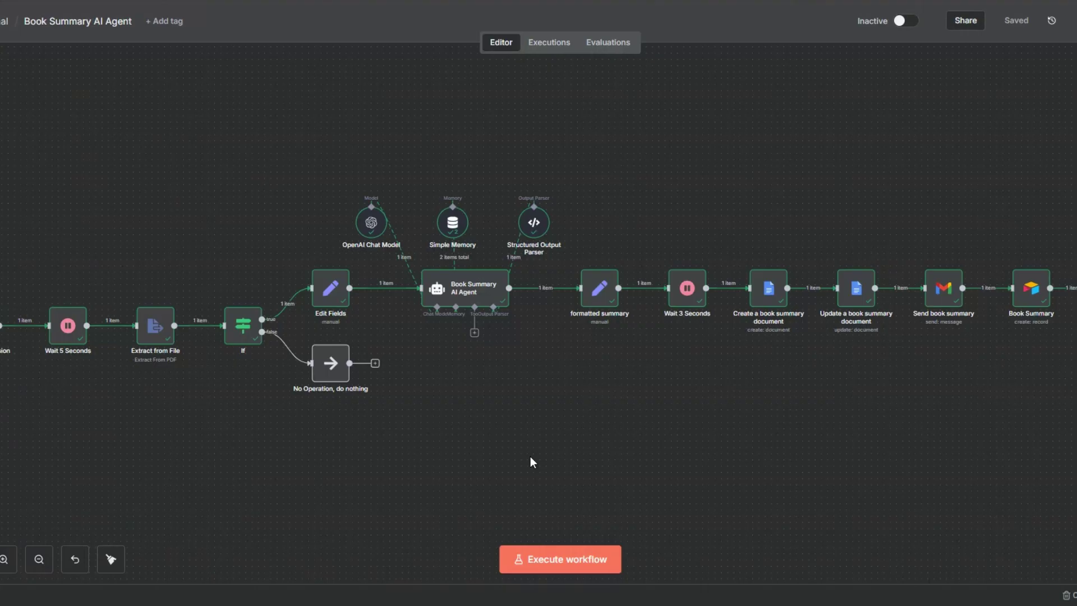
pyautogui.scroll(1, 649, 222)
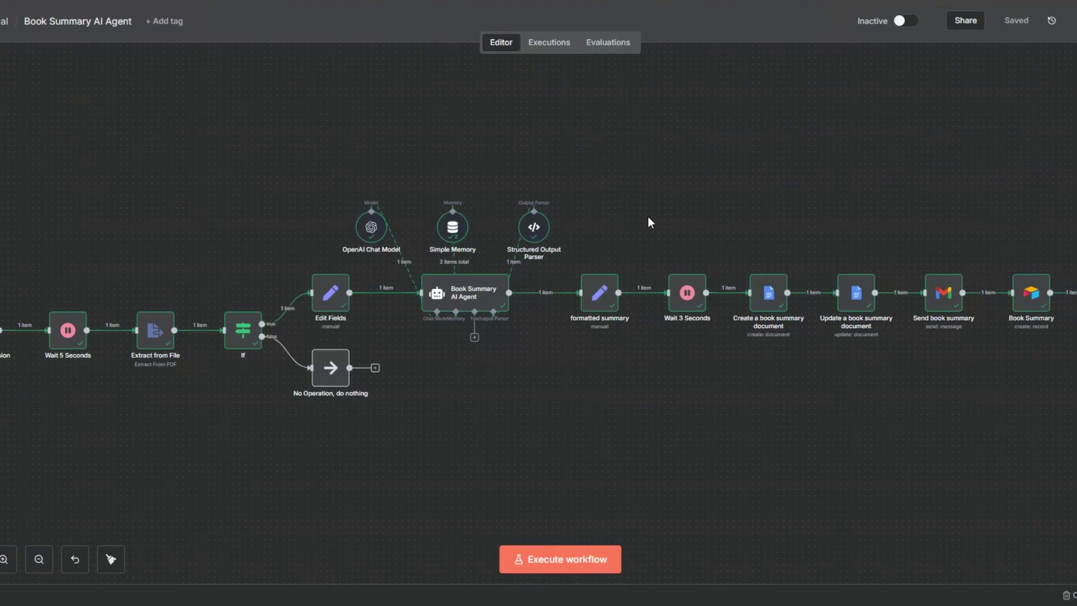